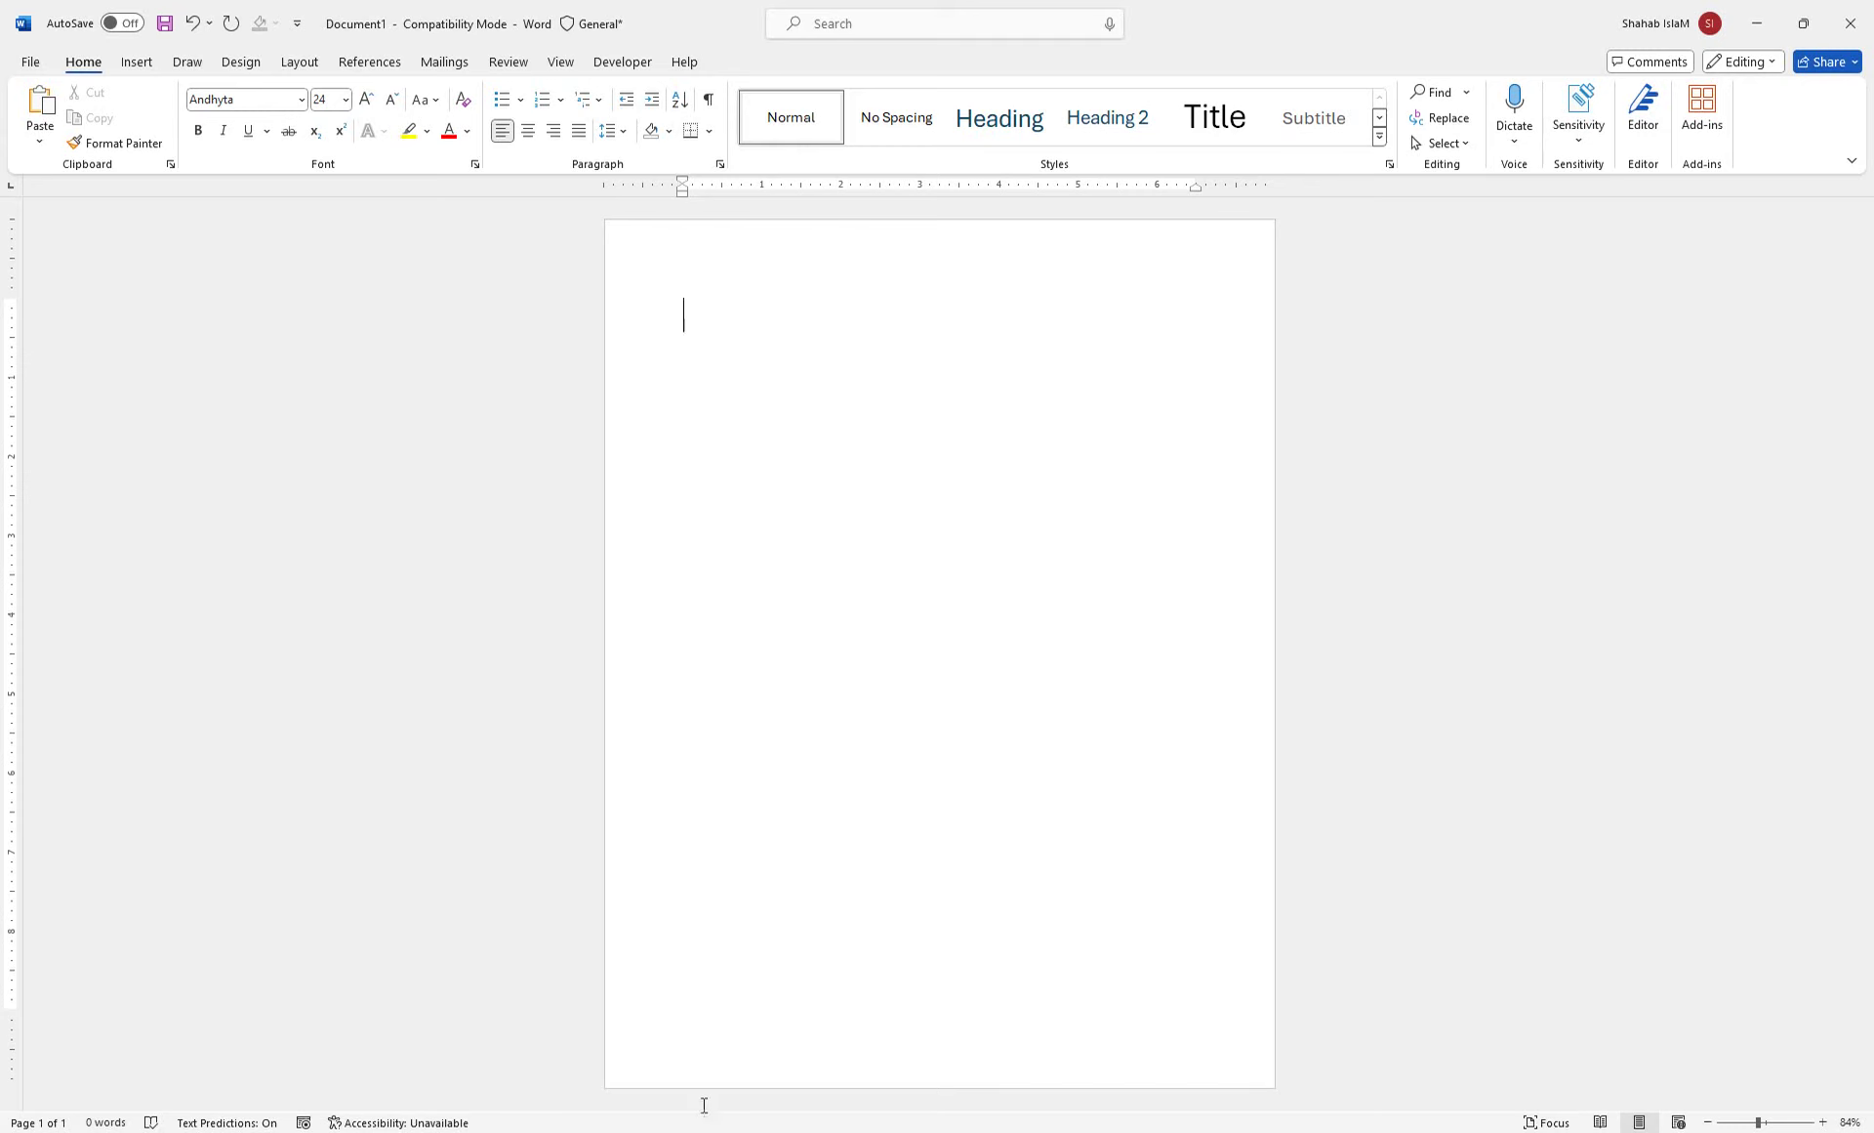
Step: Switch to the Insert ribbon in the blank EEE.docx document
click(150, 66)
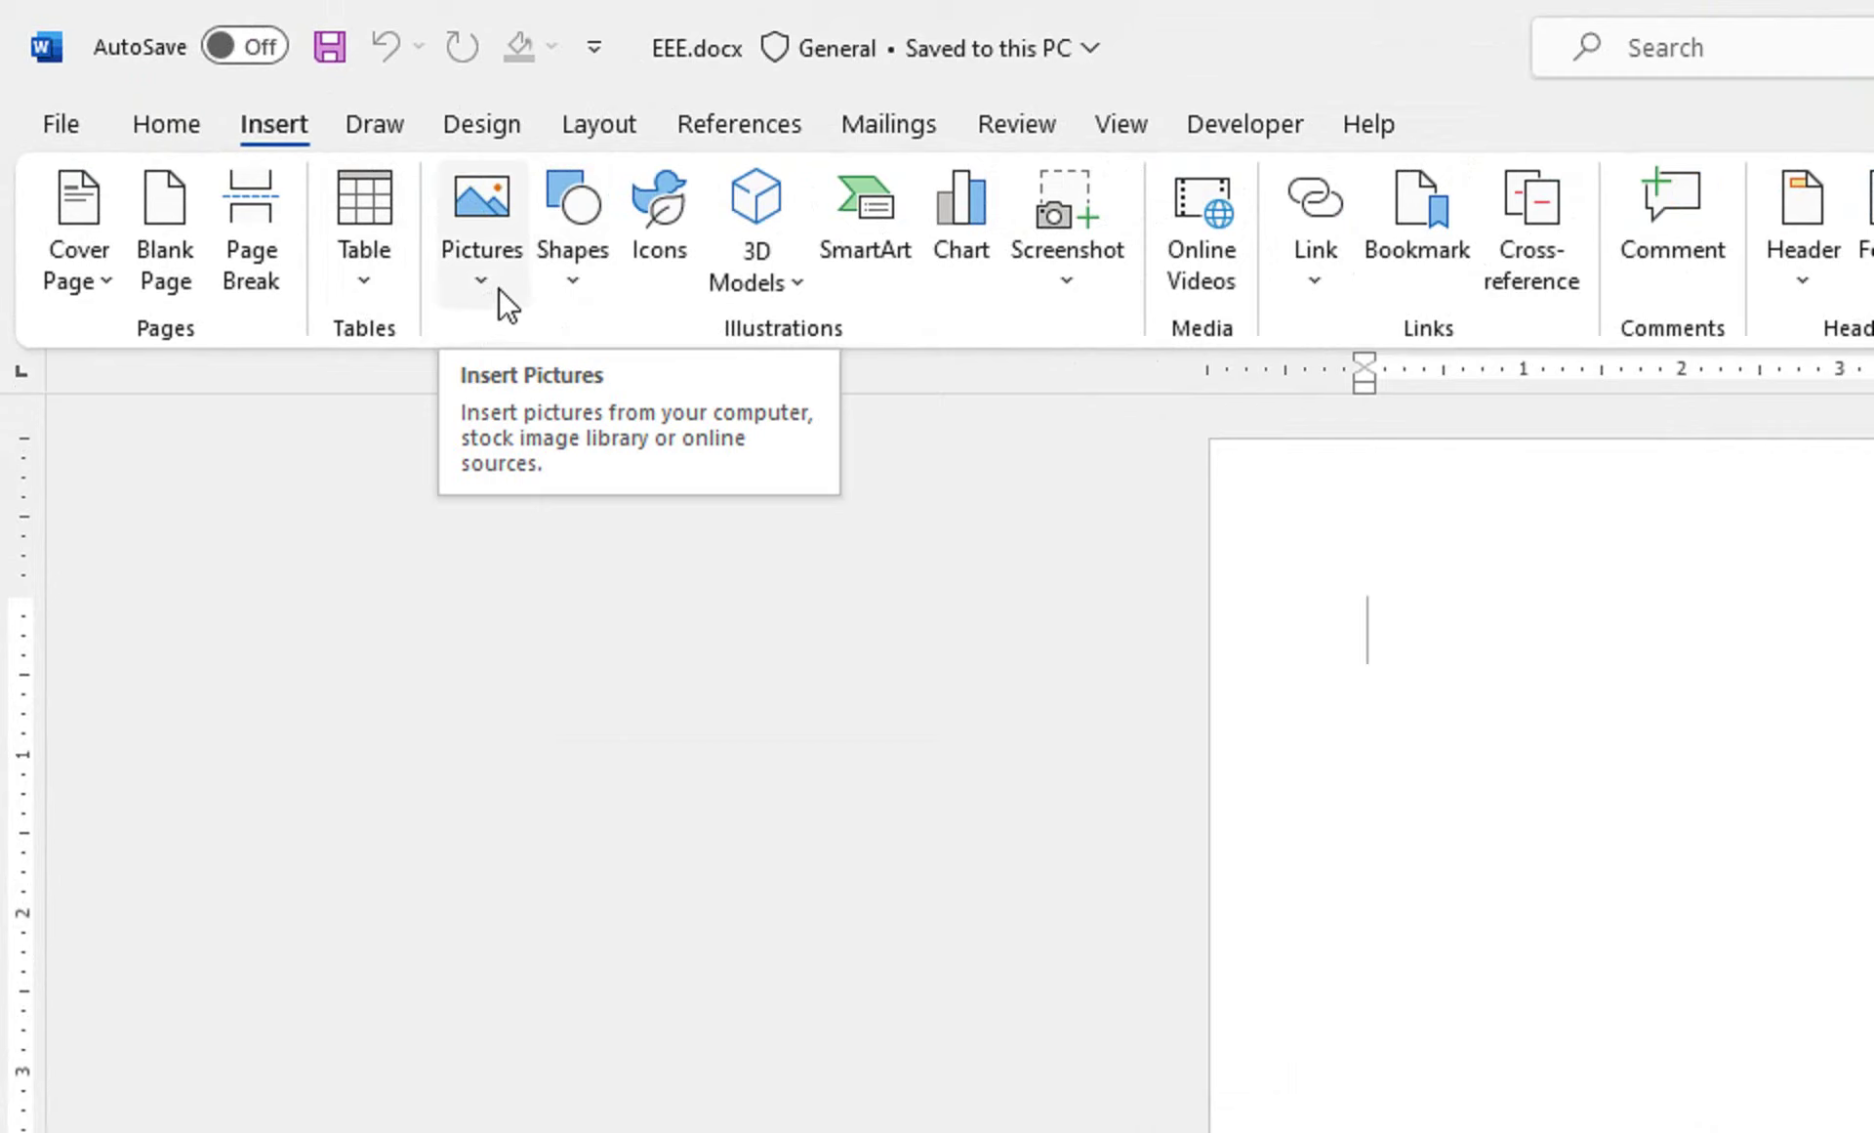
Step: Draw a Diagonal Corners Rounded rectangle near the page's top-left, then enlarge its corner rounding and height
click(564, 282)
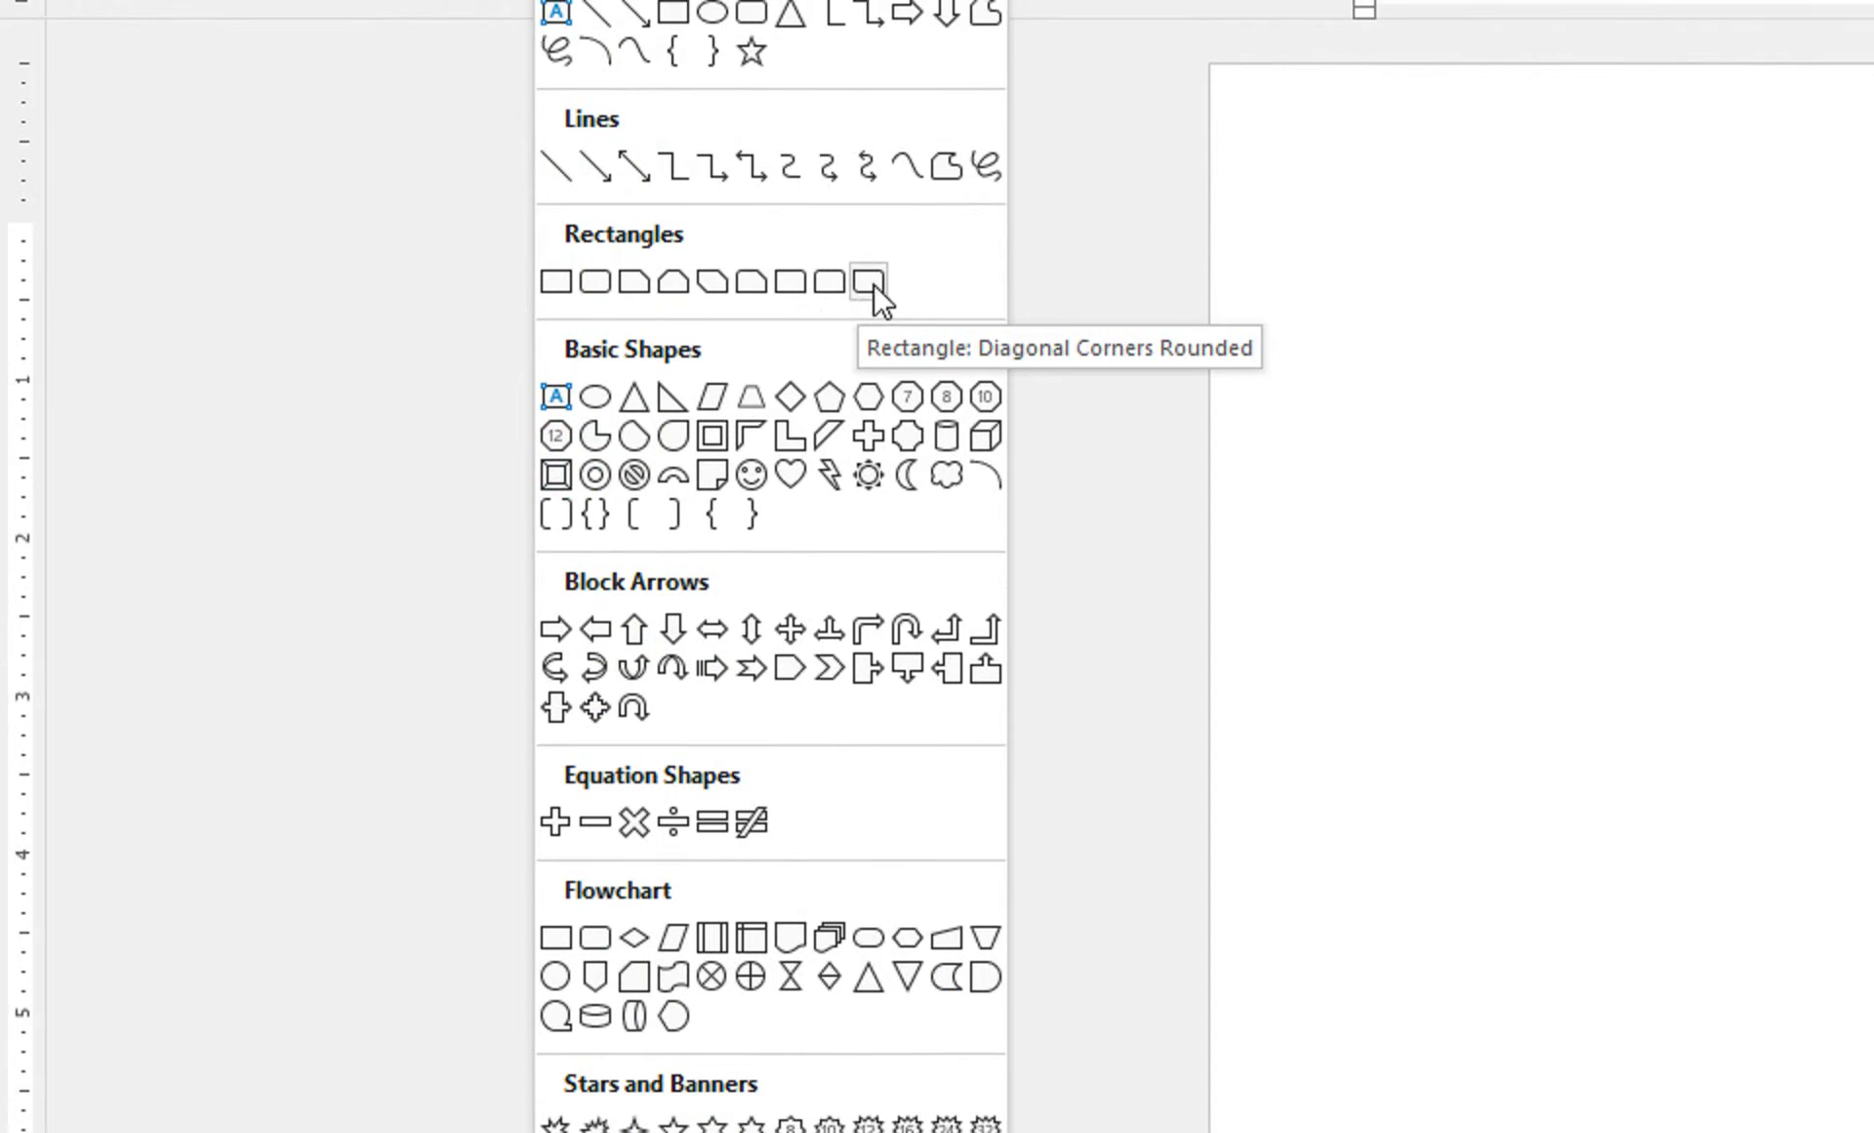
click(863, 285)
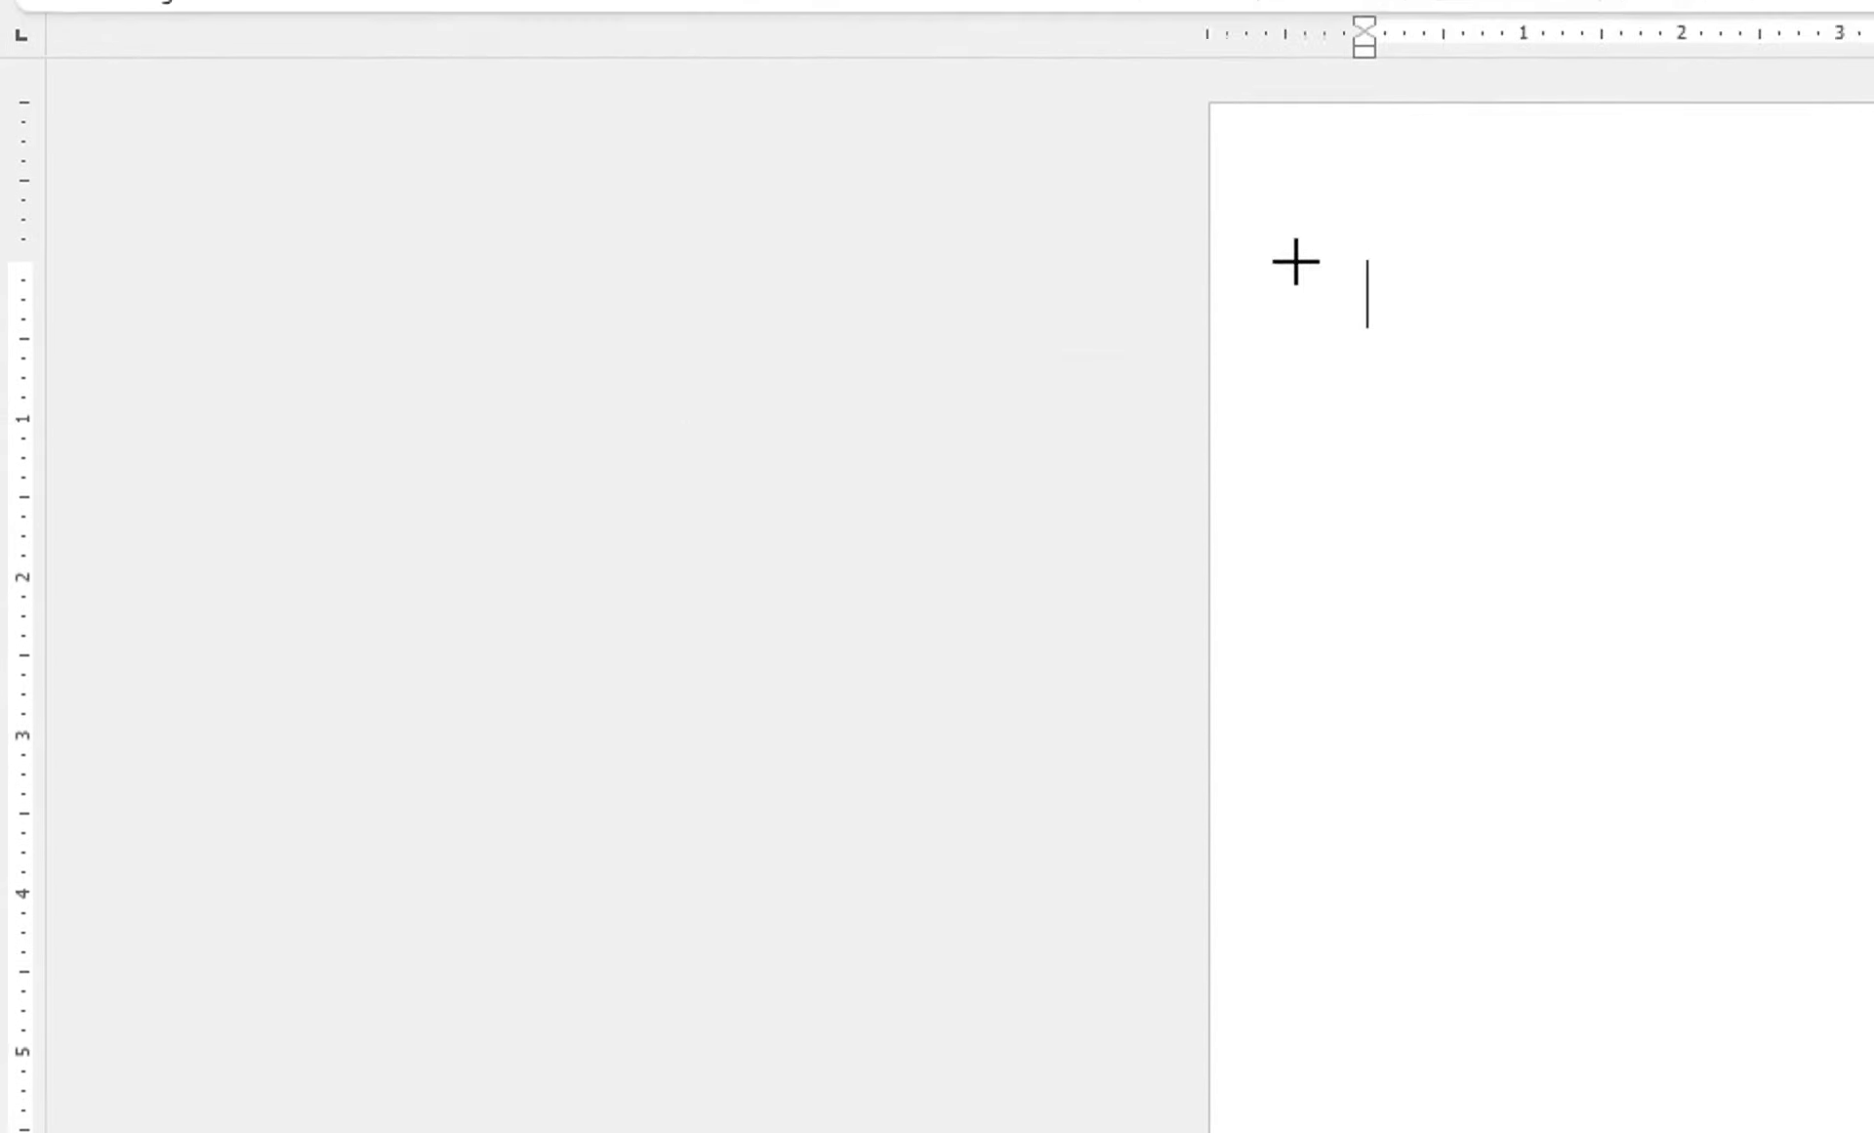
drag(1296, 262, 1443, 441)
drag(1021, 284, 1082, 288)
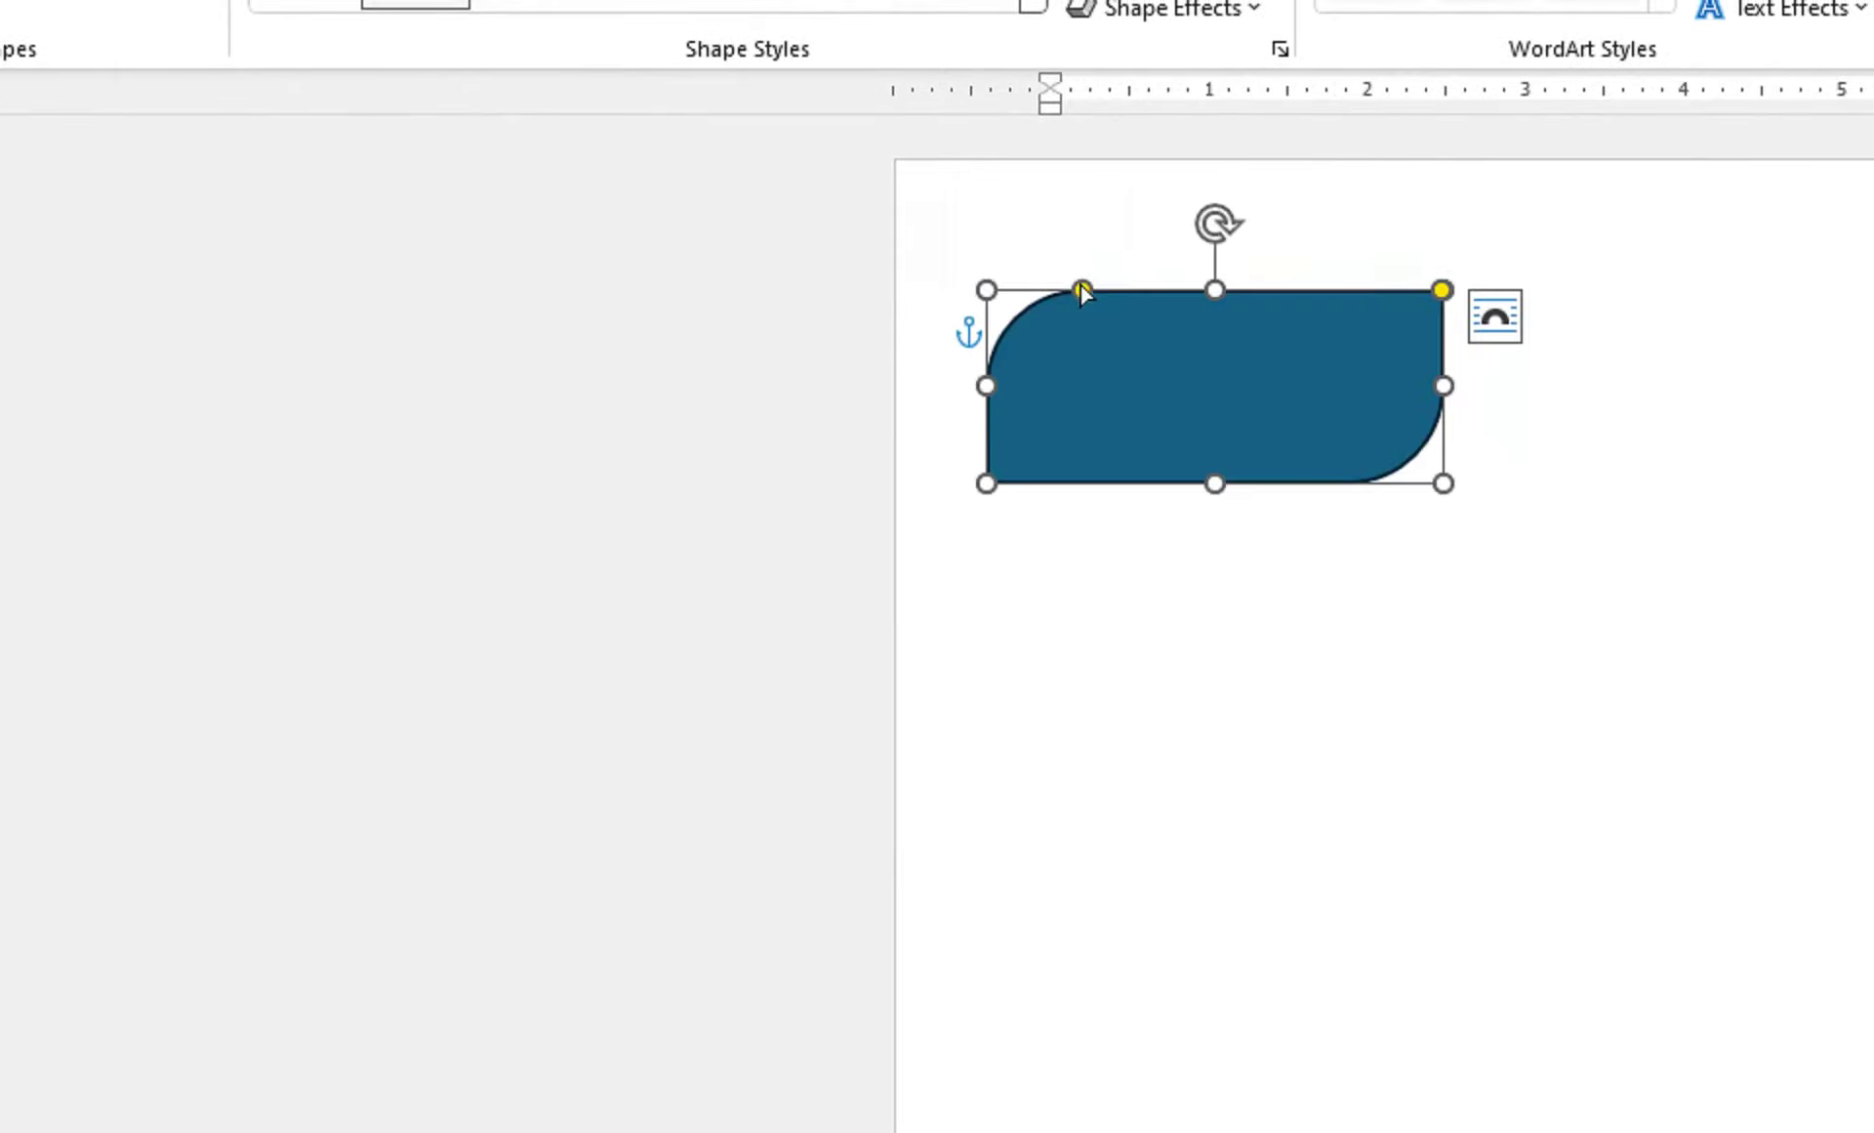
drag(1220, 496, 1218, 503)
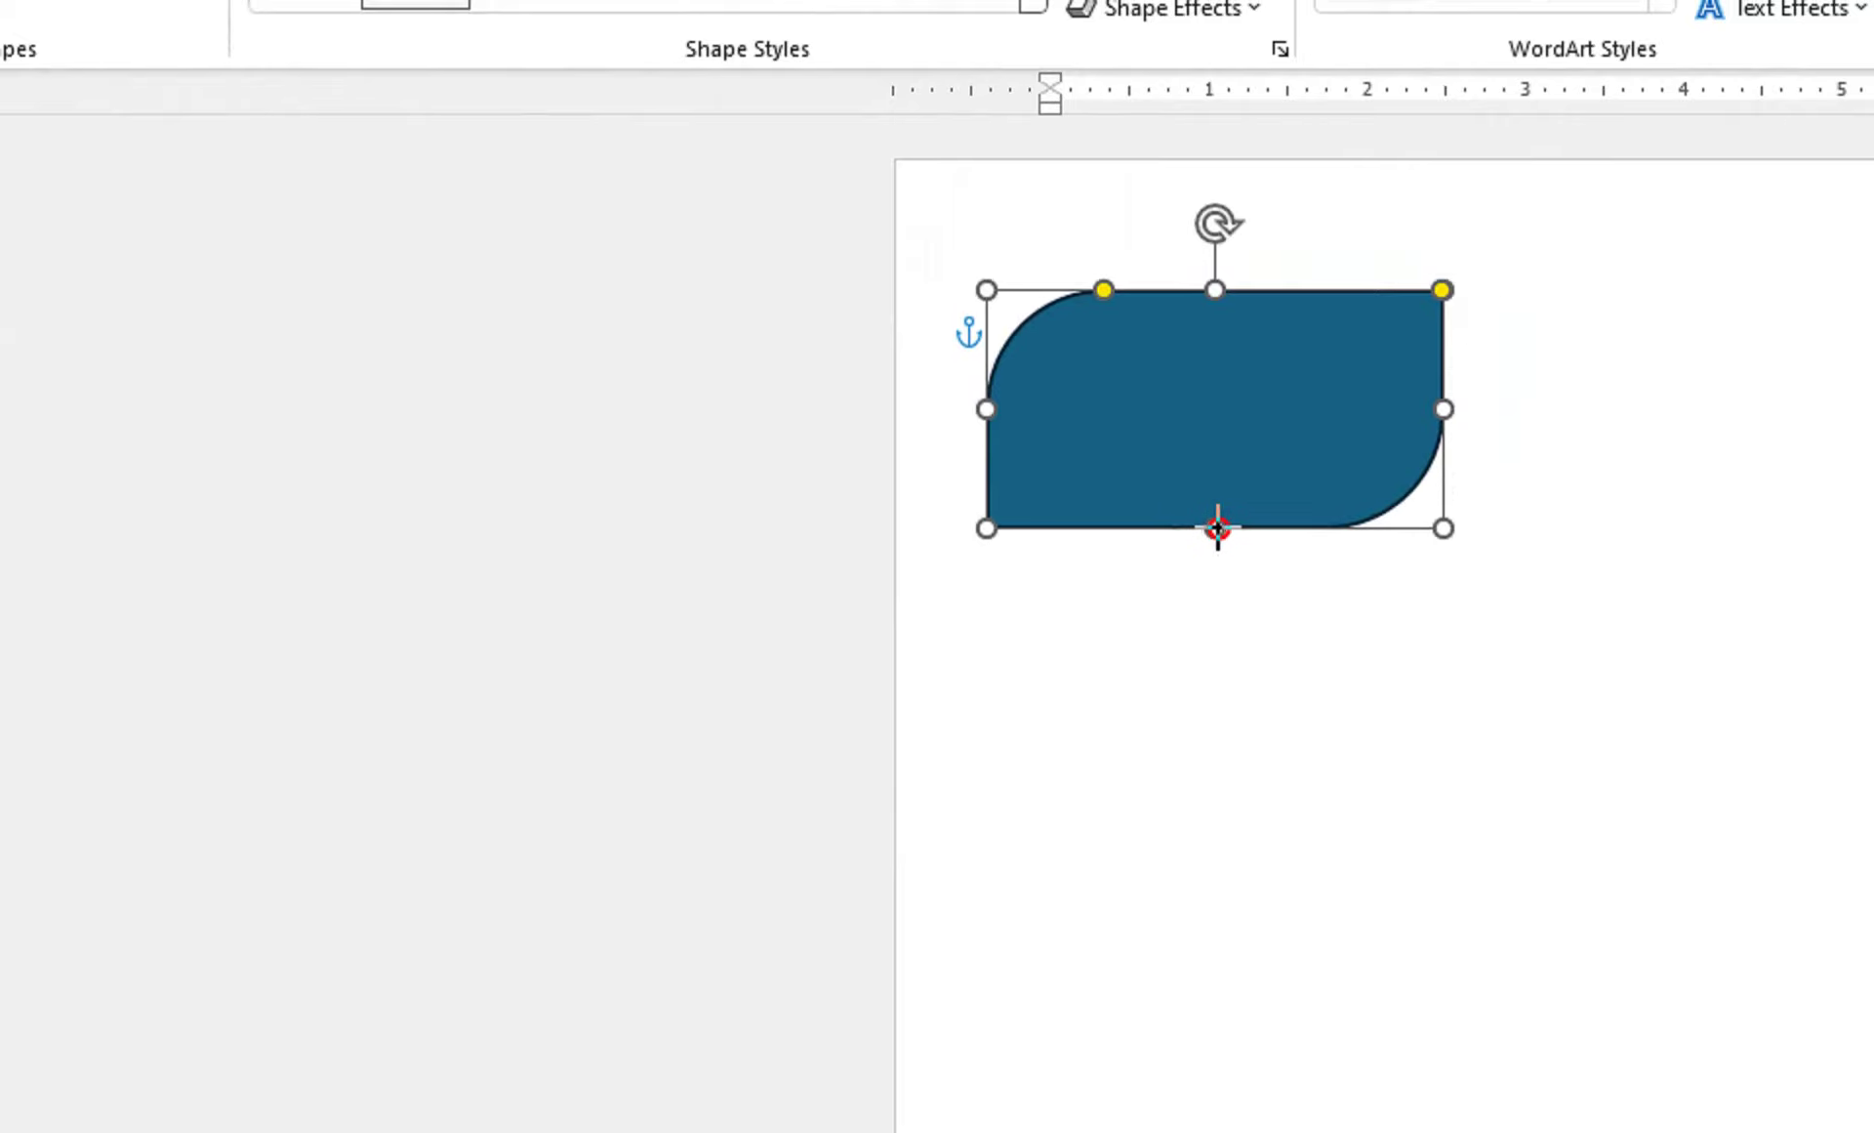
drag(1093, 292, 1075, 291)
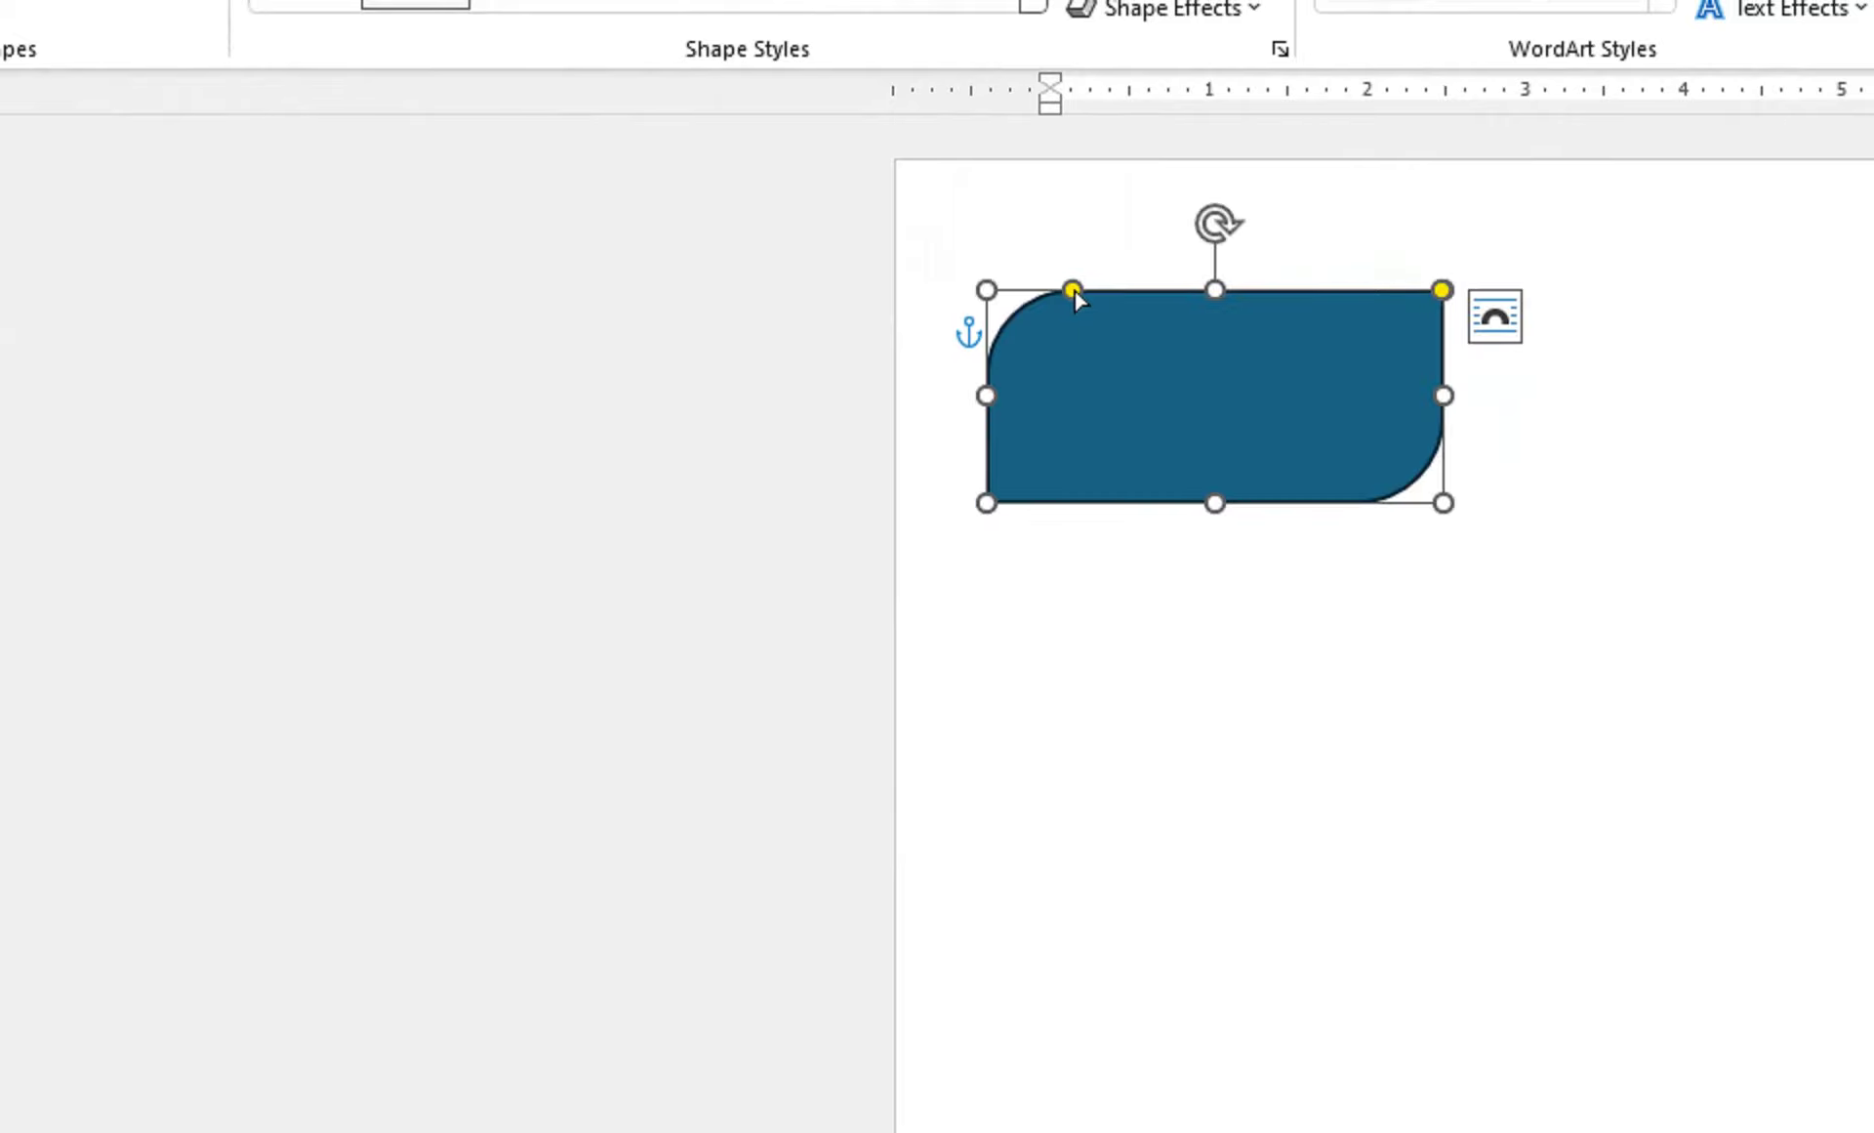
Step: Fill the rounded rectangle with custom colour RGB 255, 190, 4 and touch up its corner rounding
click(1214, 190)
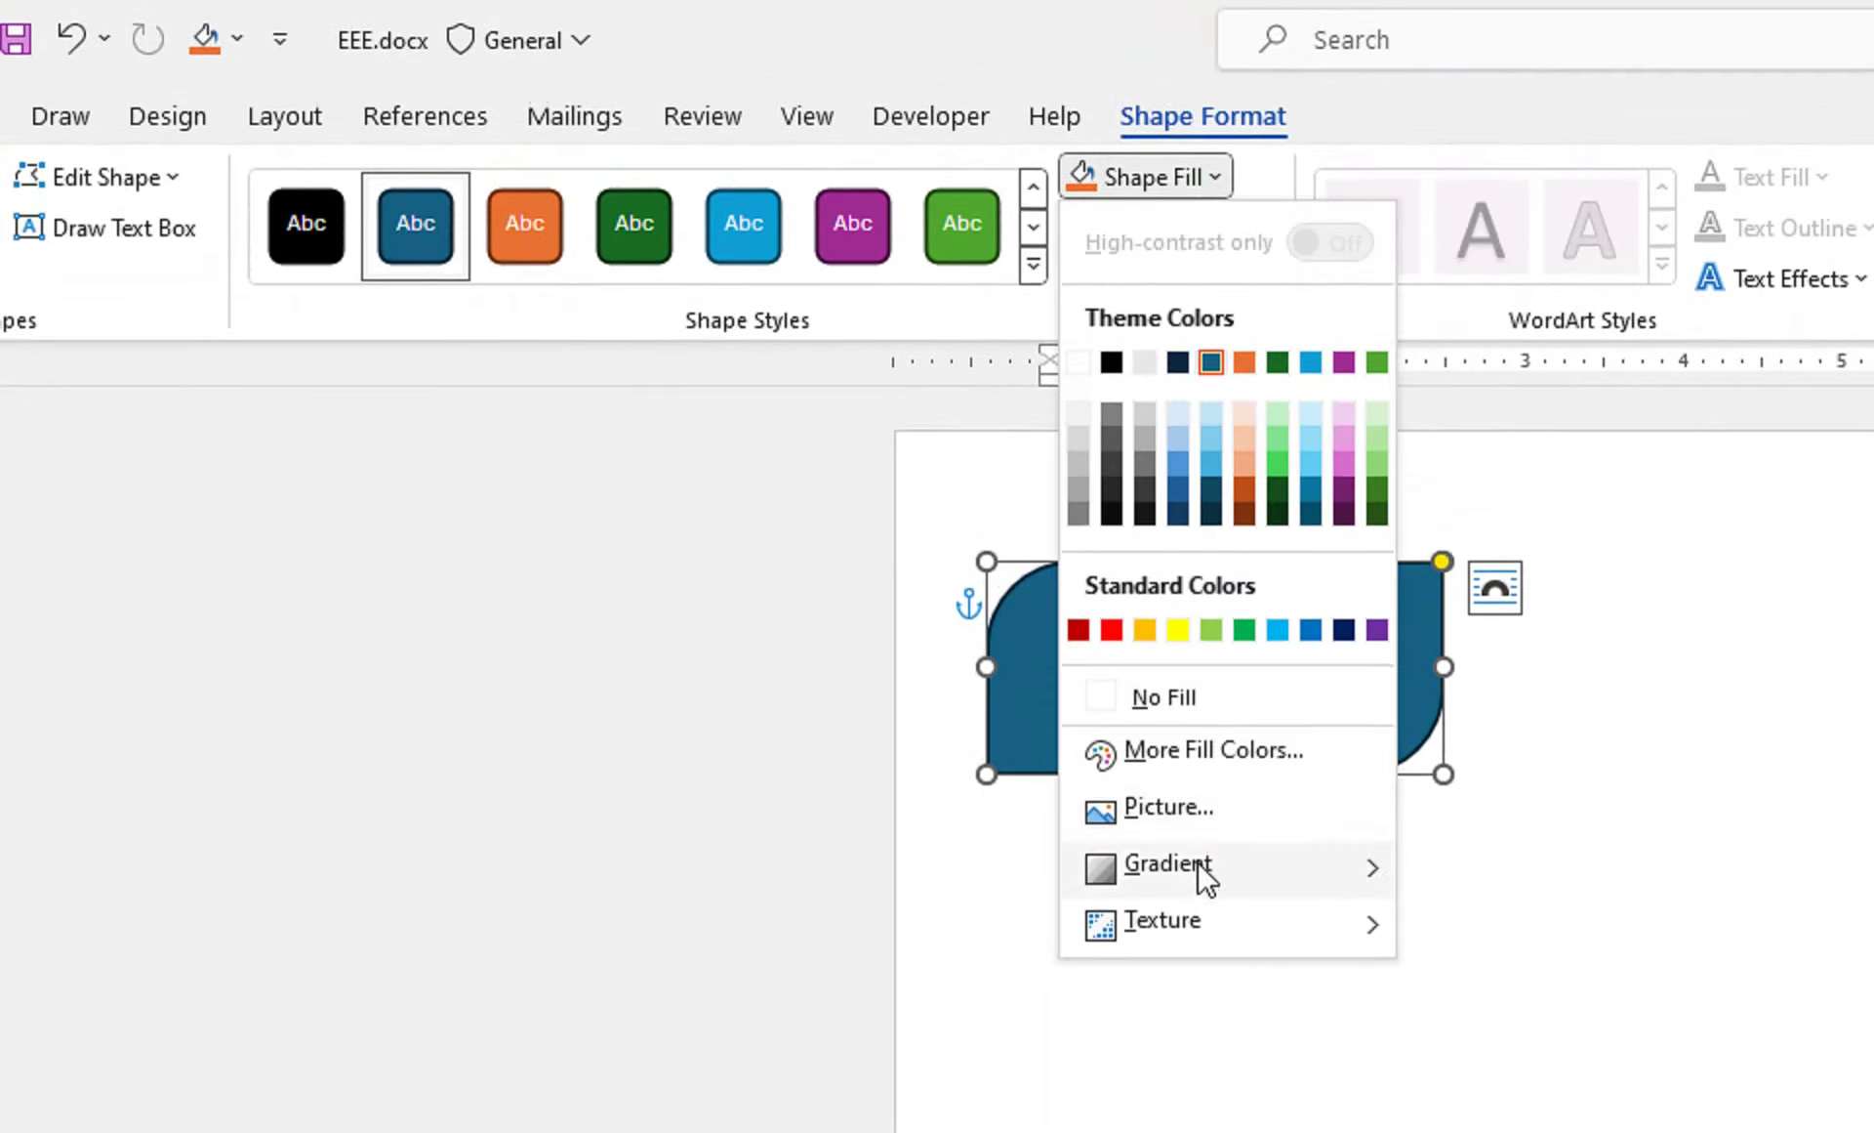
click(1214, 758)
click(1167, 563)
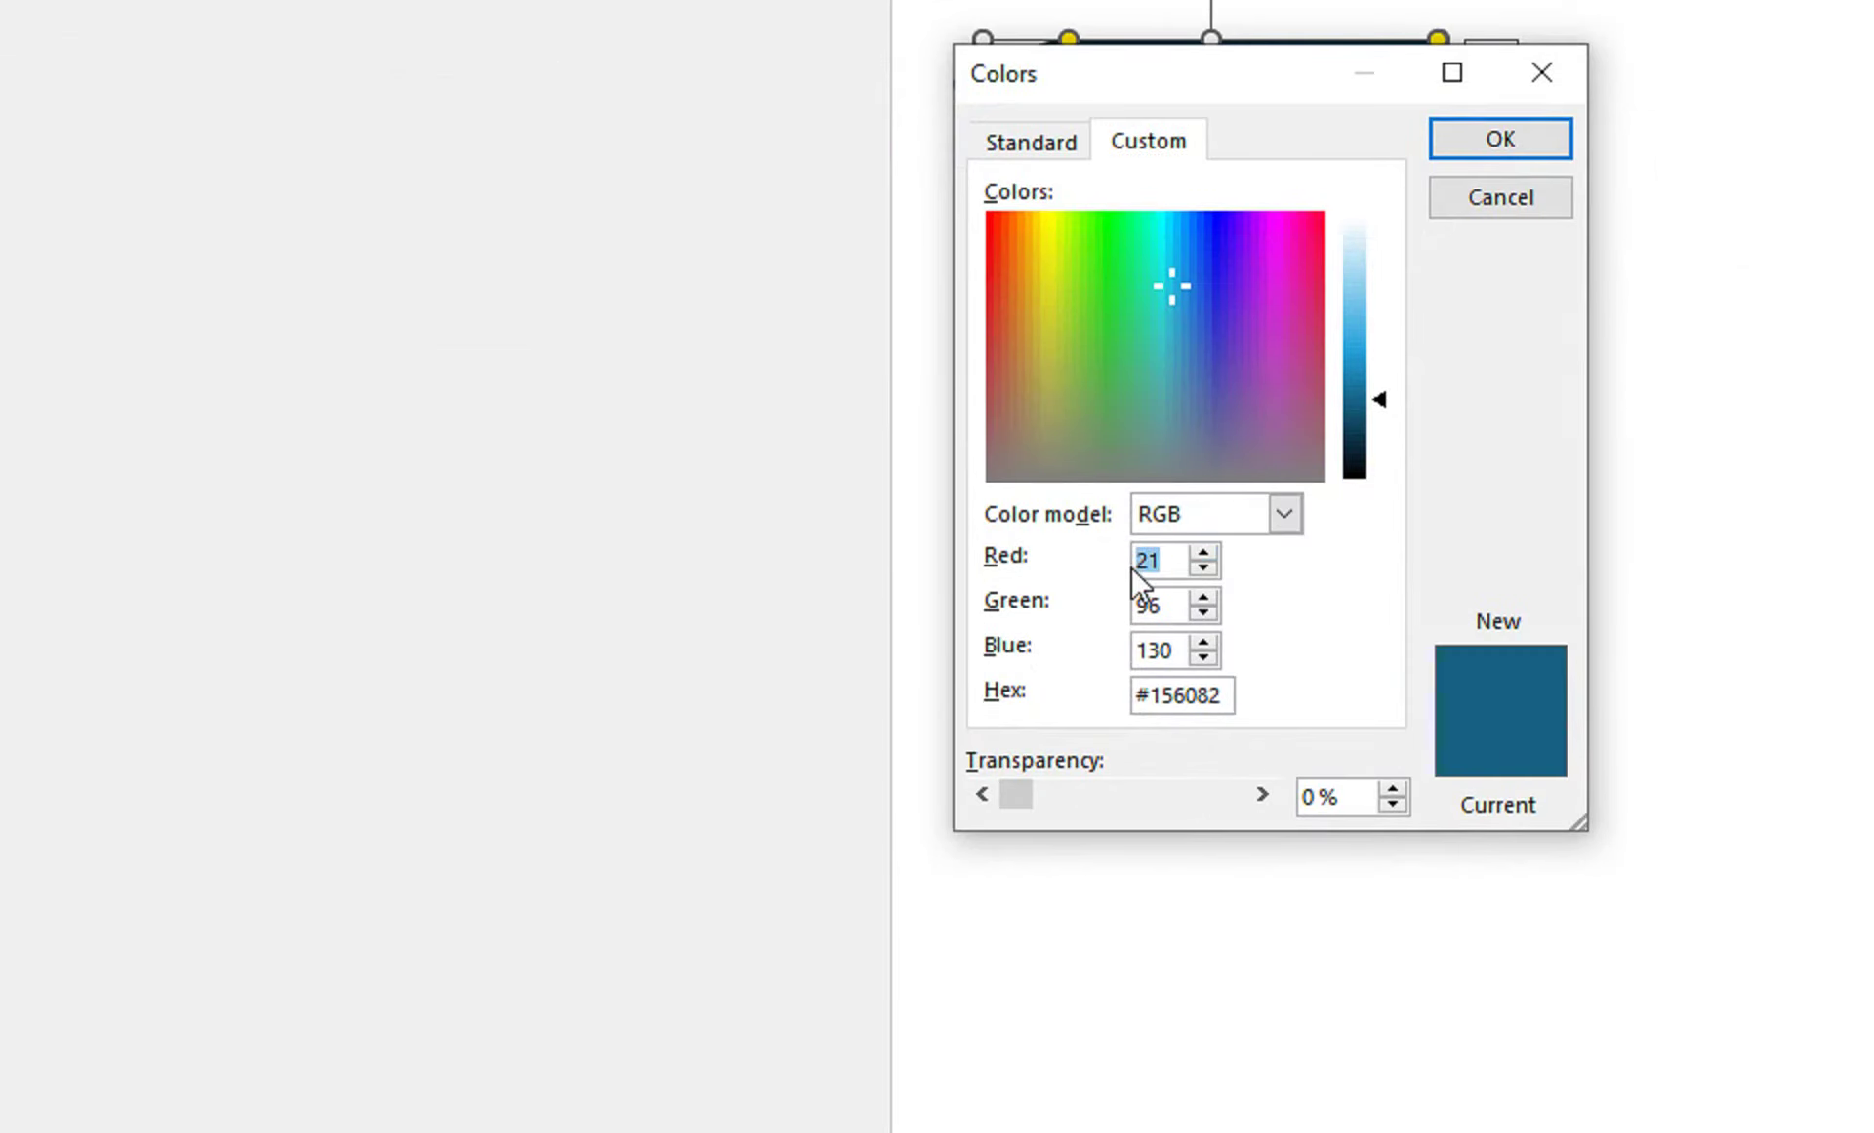
text(255)
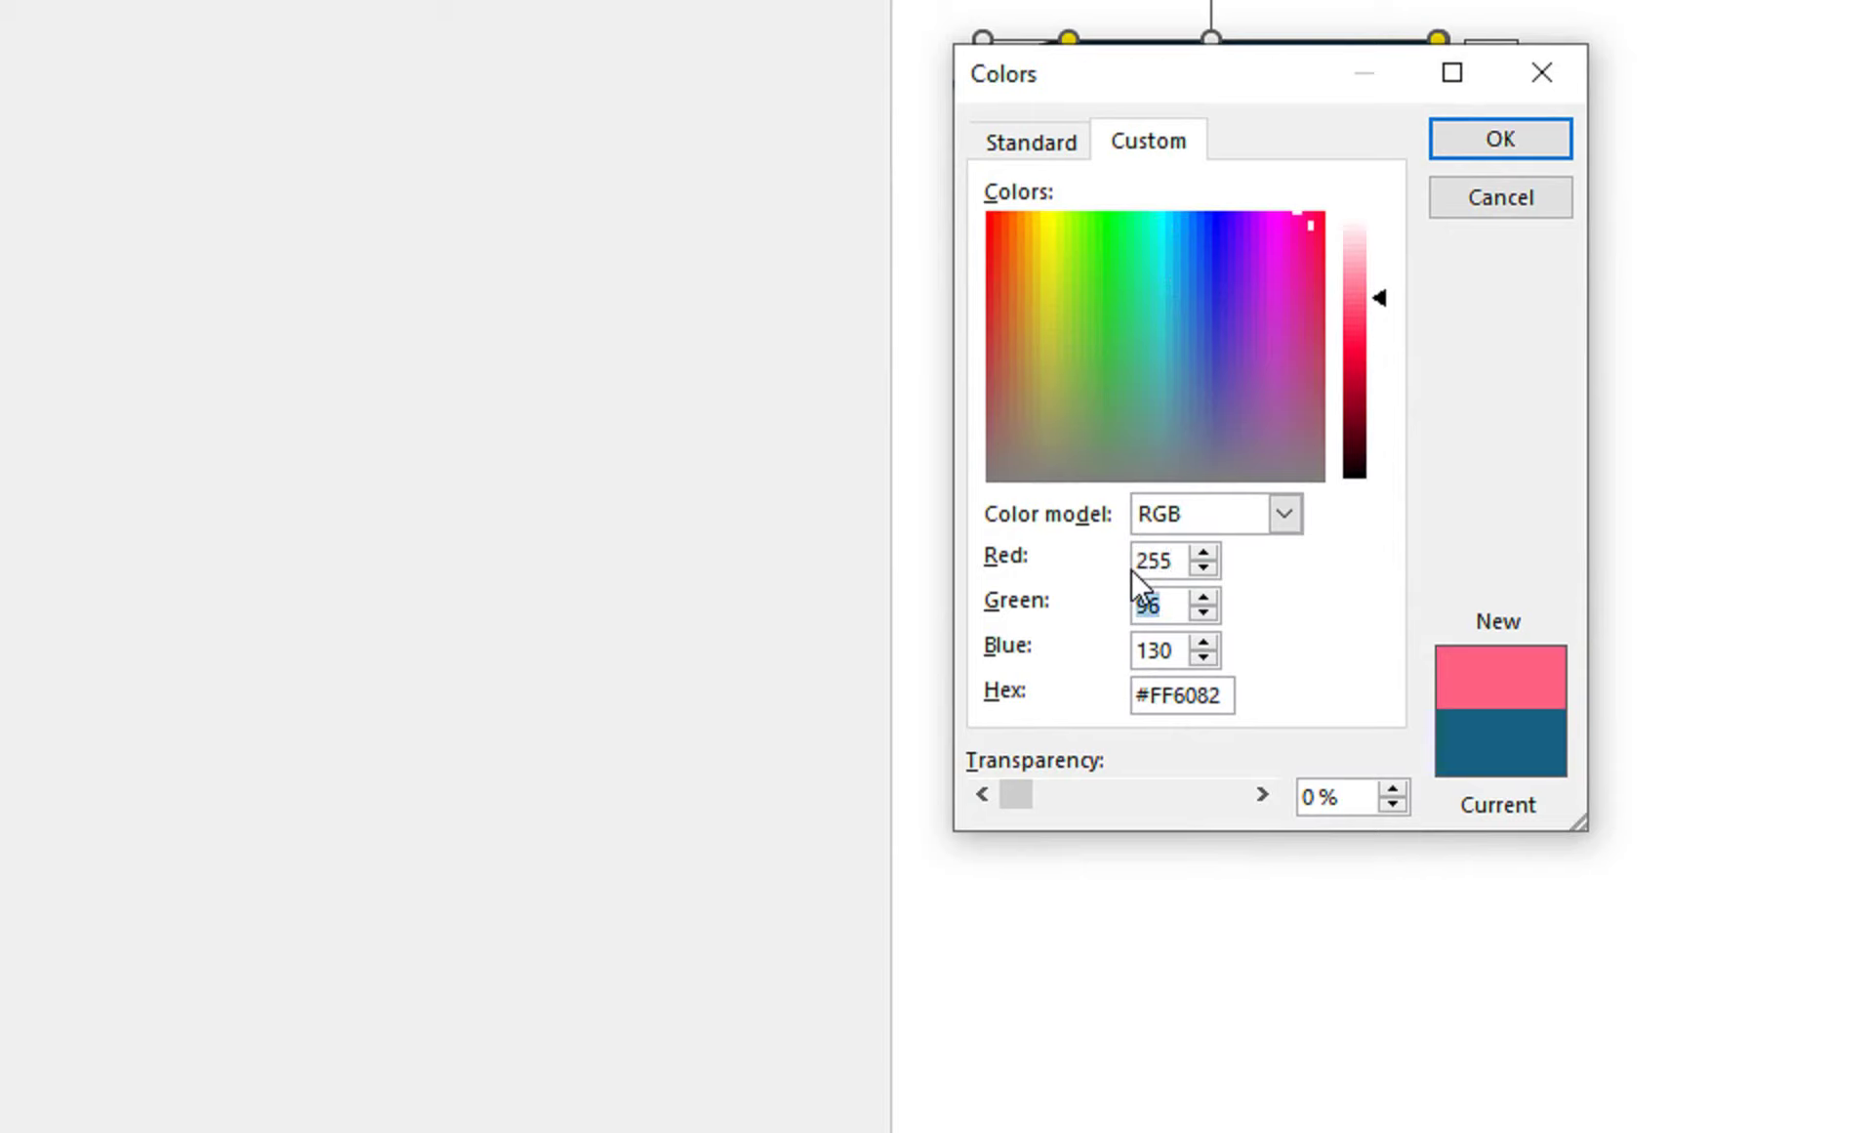
text(190)
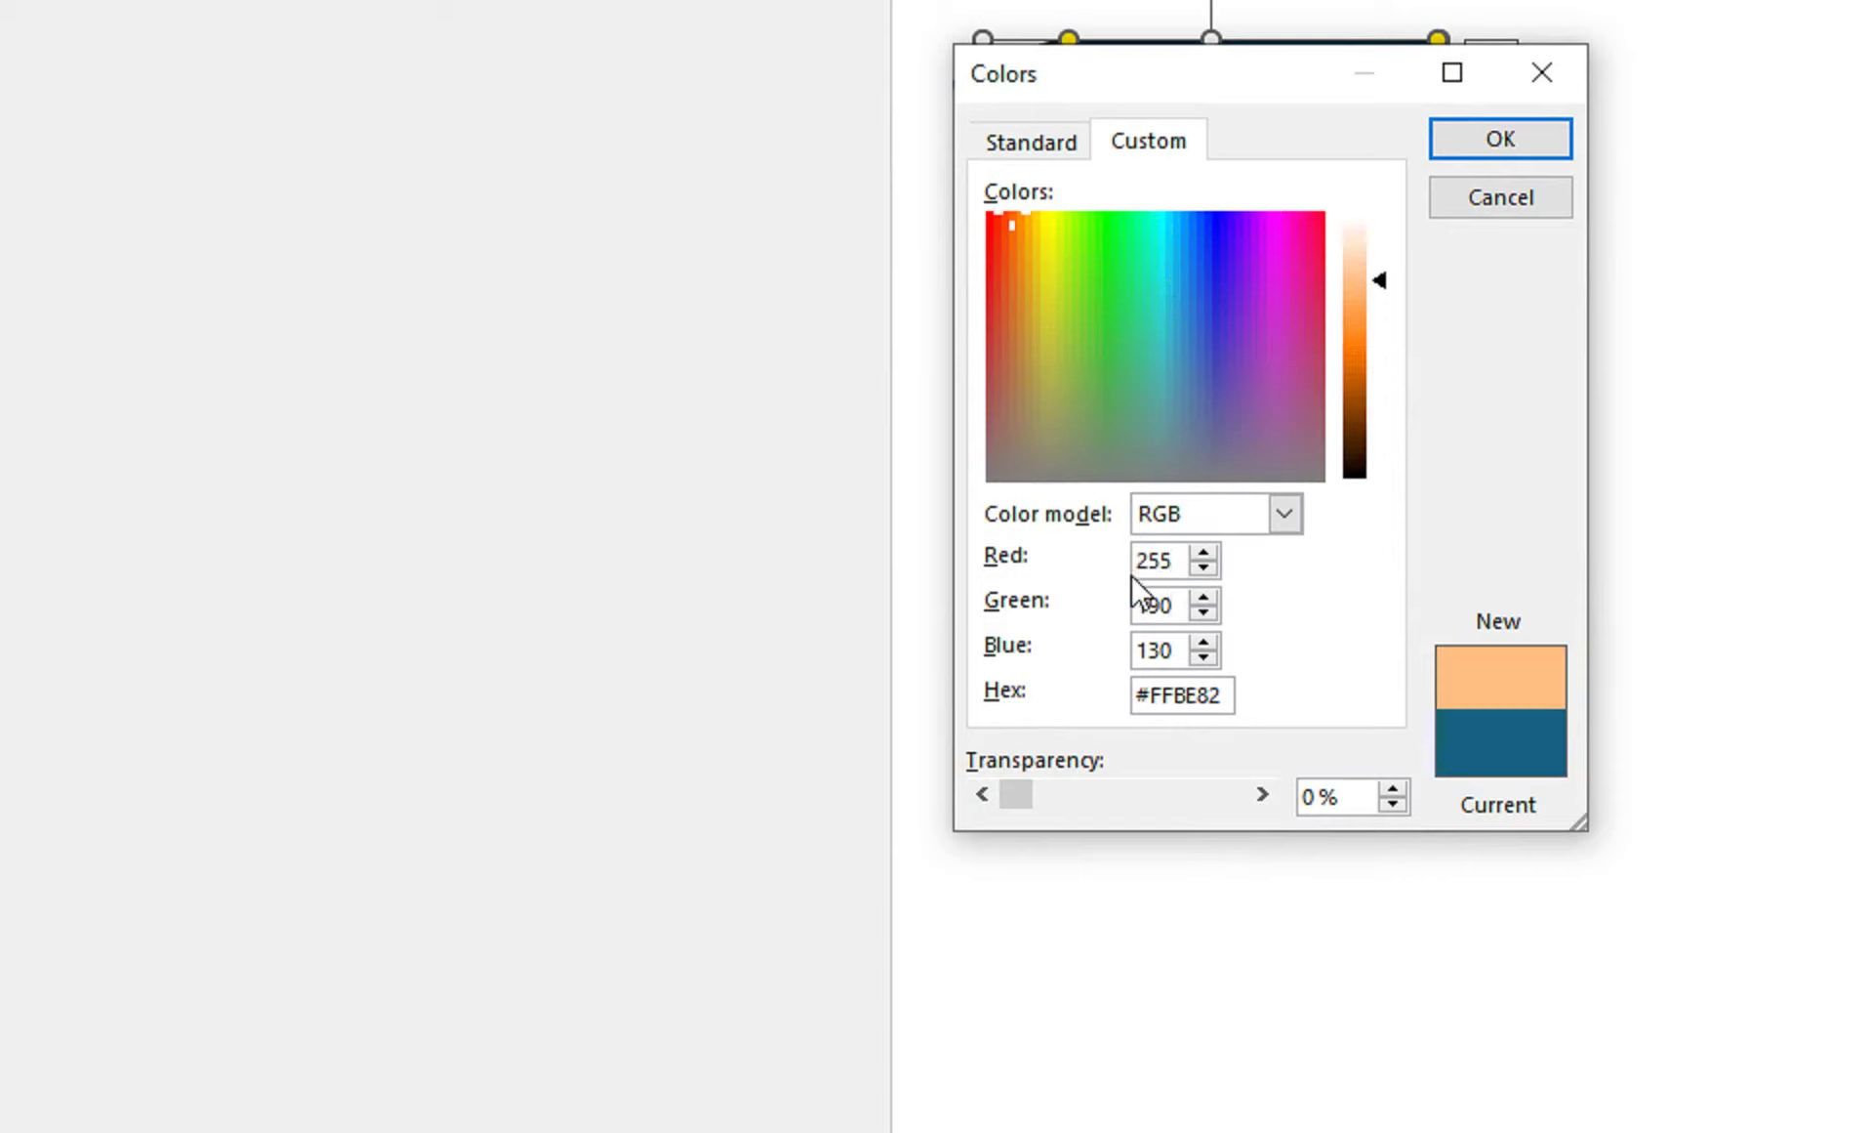
drag(1176, 652, 1125, 647)
text(4)
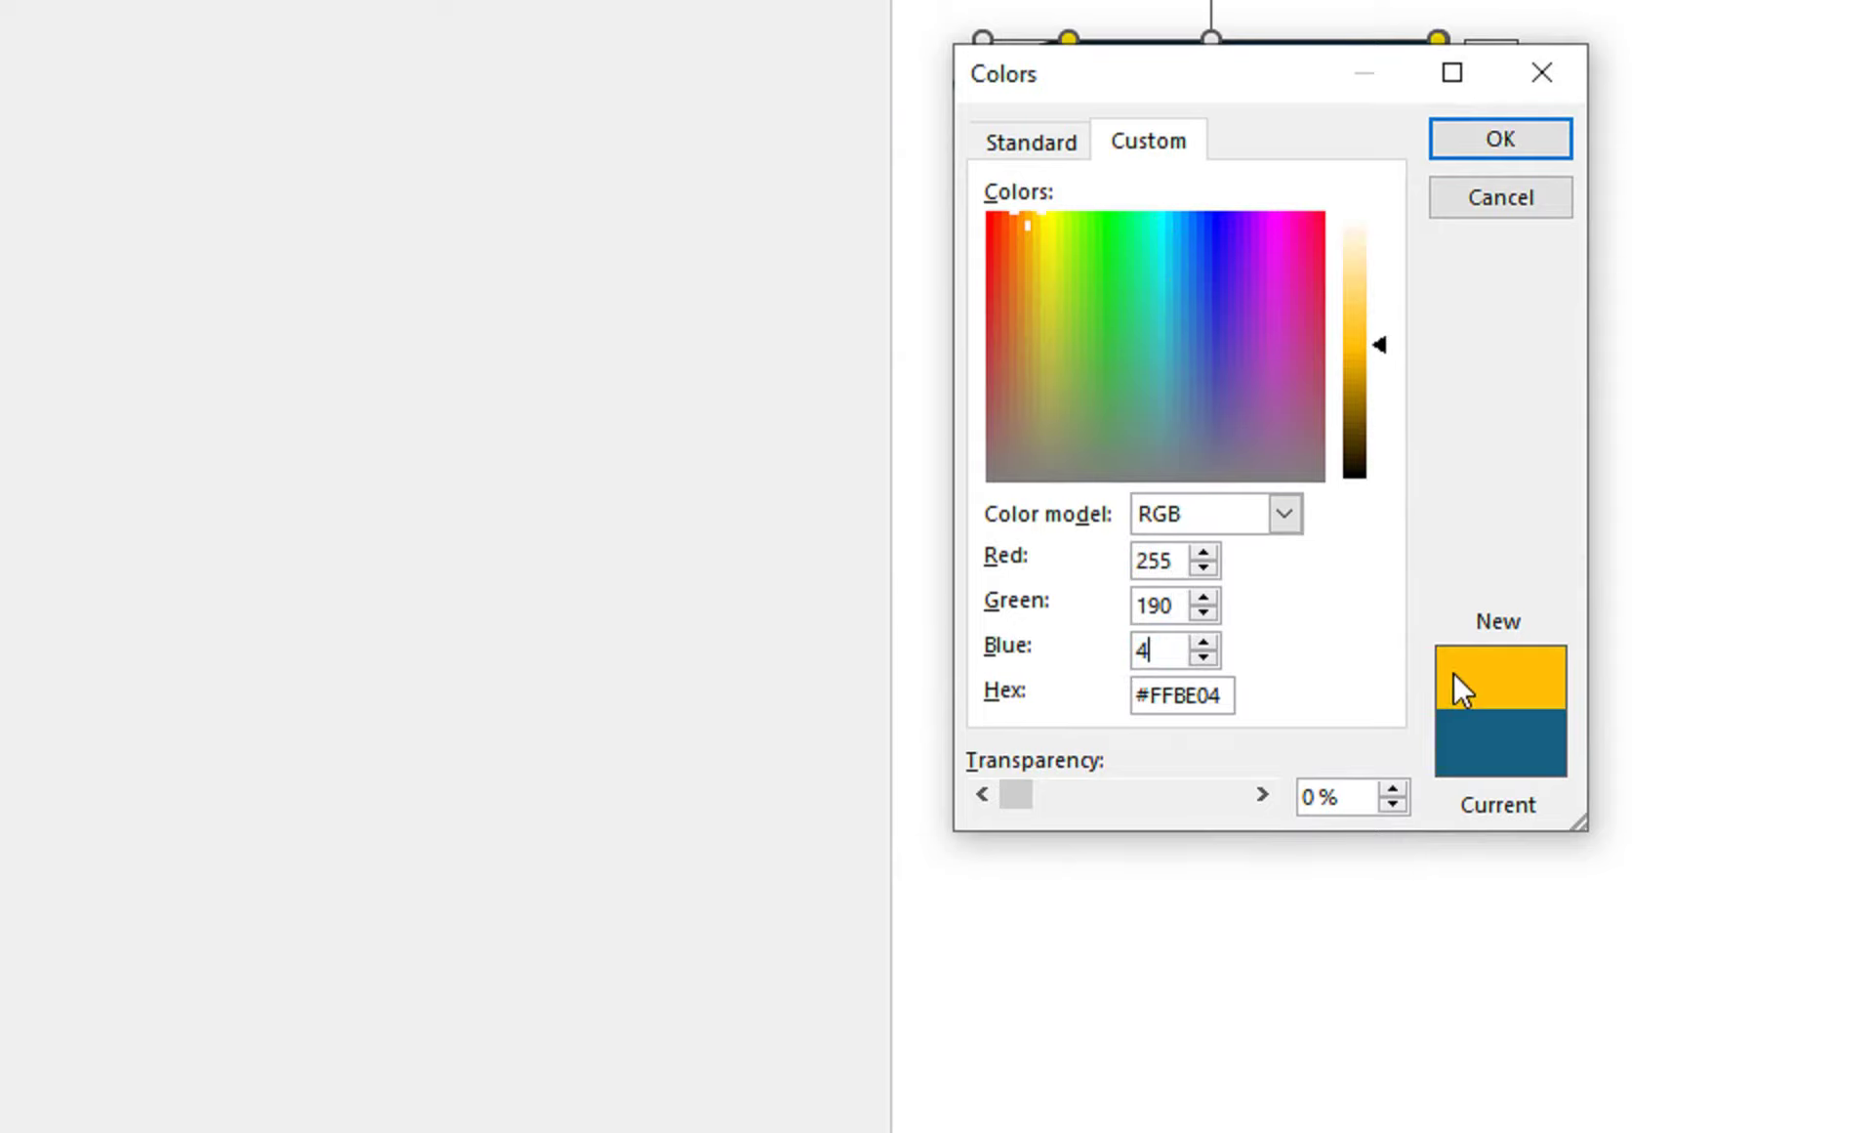
click(1500, 139)
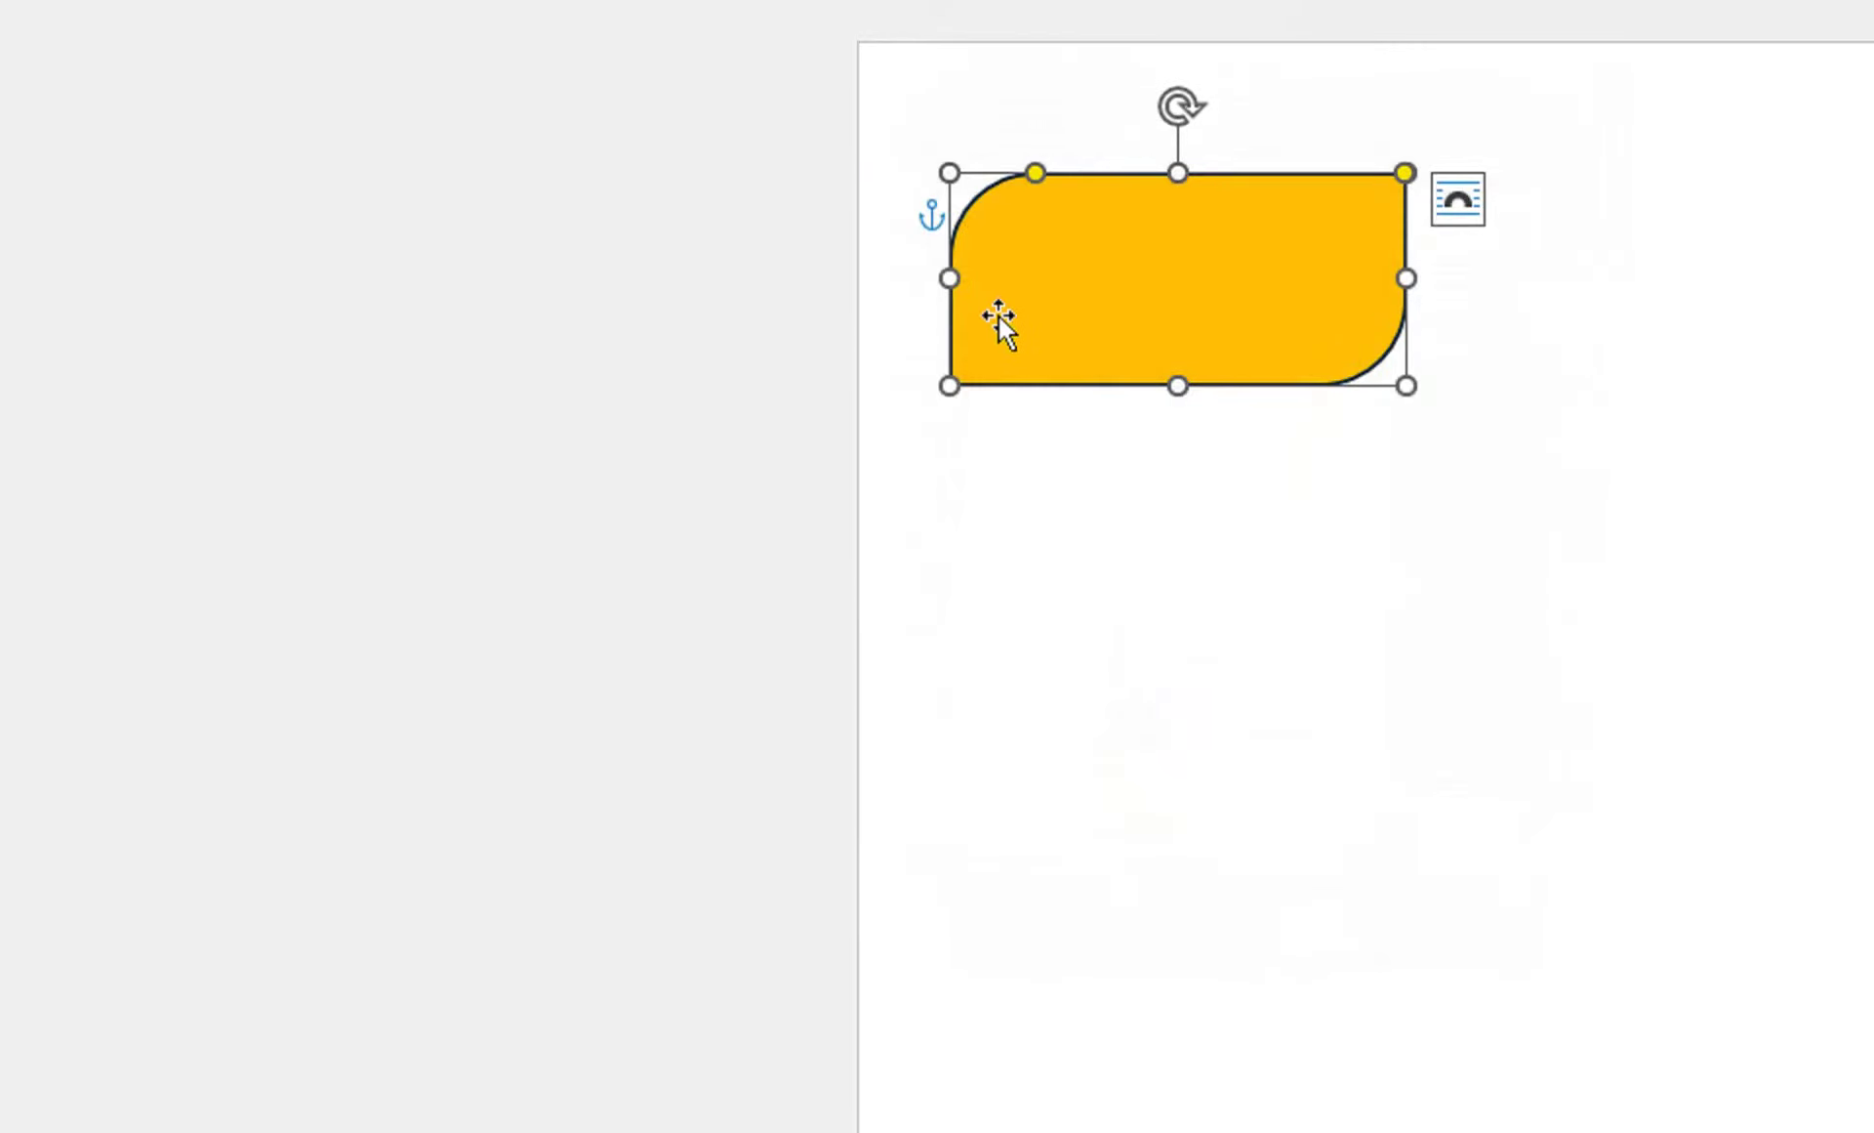
mouse_move(1034, 283)
mouse_down()
mouse_move(1009, 285)
mouse_move(1030, 285)
mouse_up()
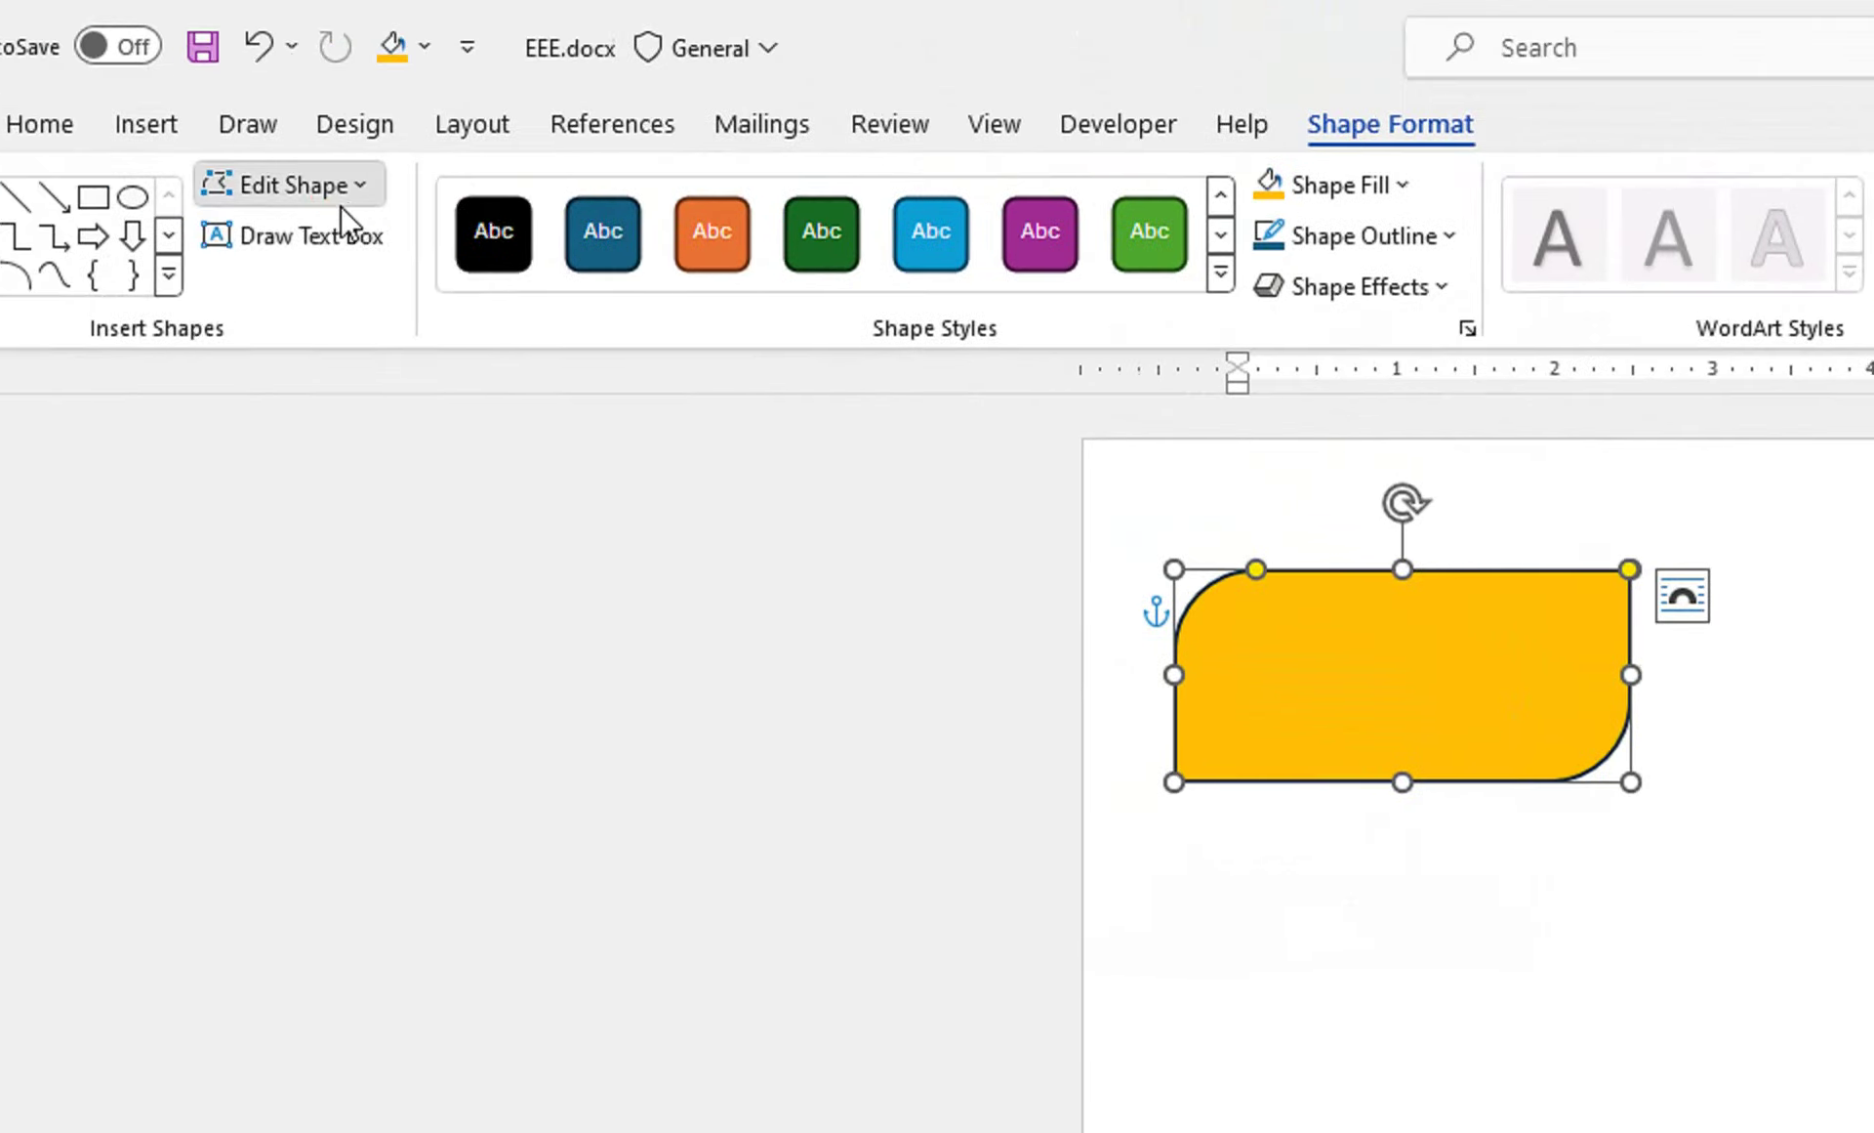
Step: Use Edit Points on the bottom-left corner to curve the rectangle's bottom edge into a wave
click(342, 200)
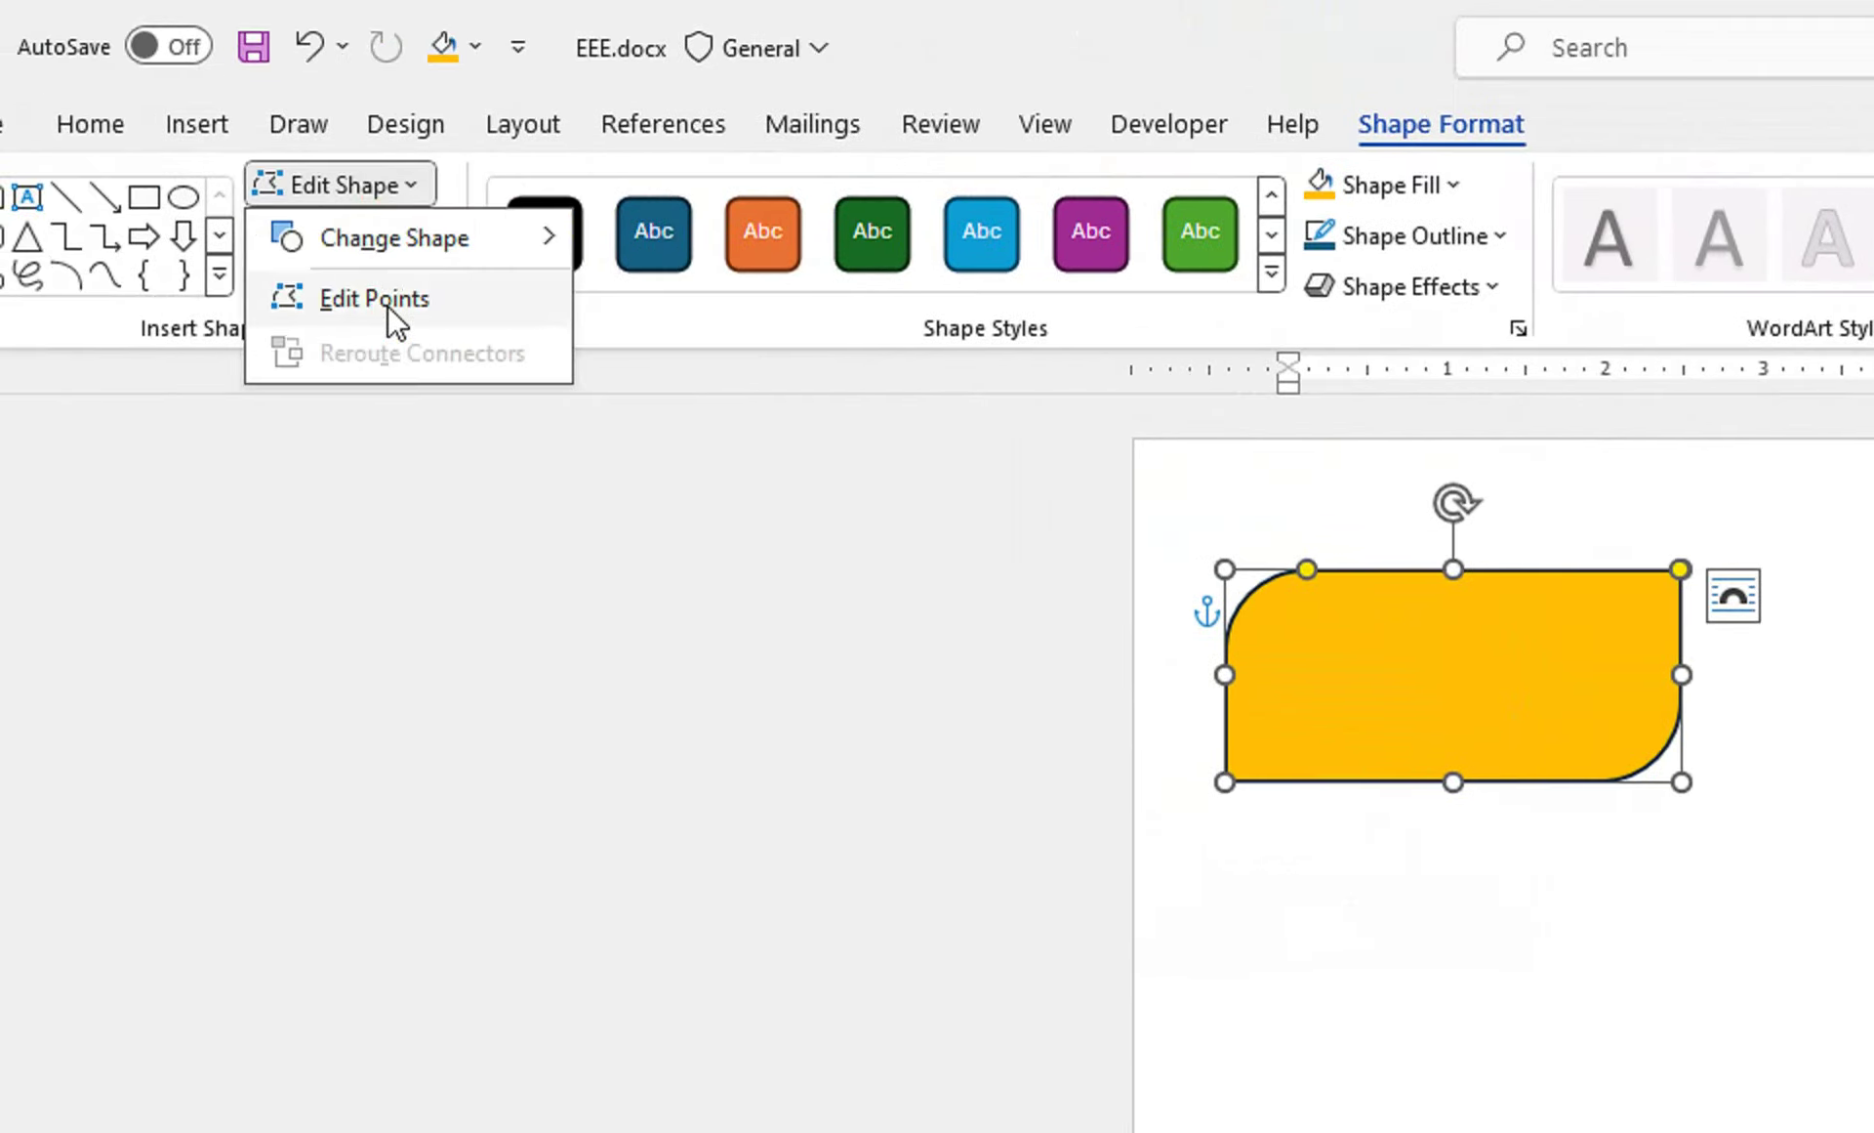
click(388, 303)
click(1226, 781)
drag(1225, 806, 1226, 829)
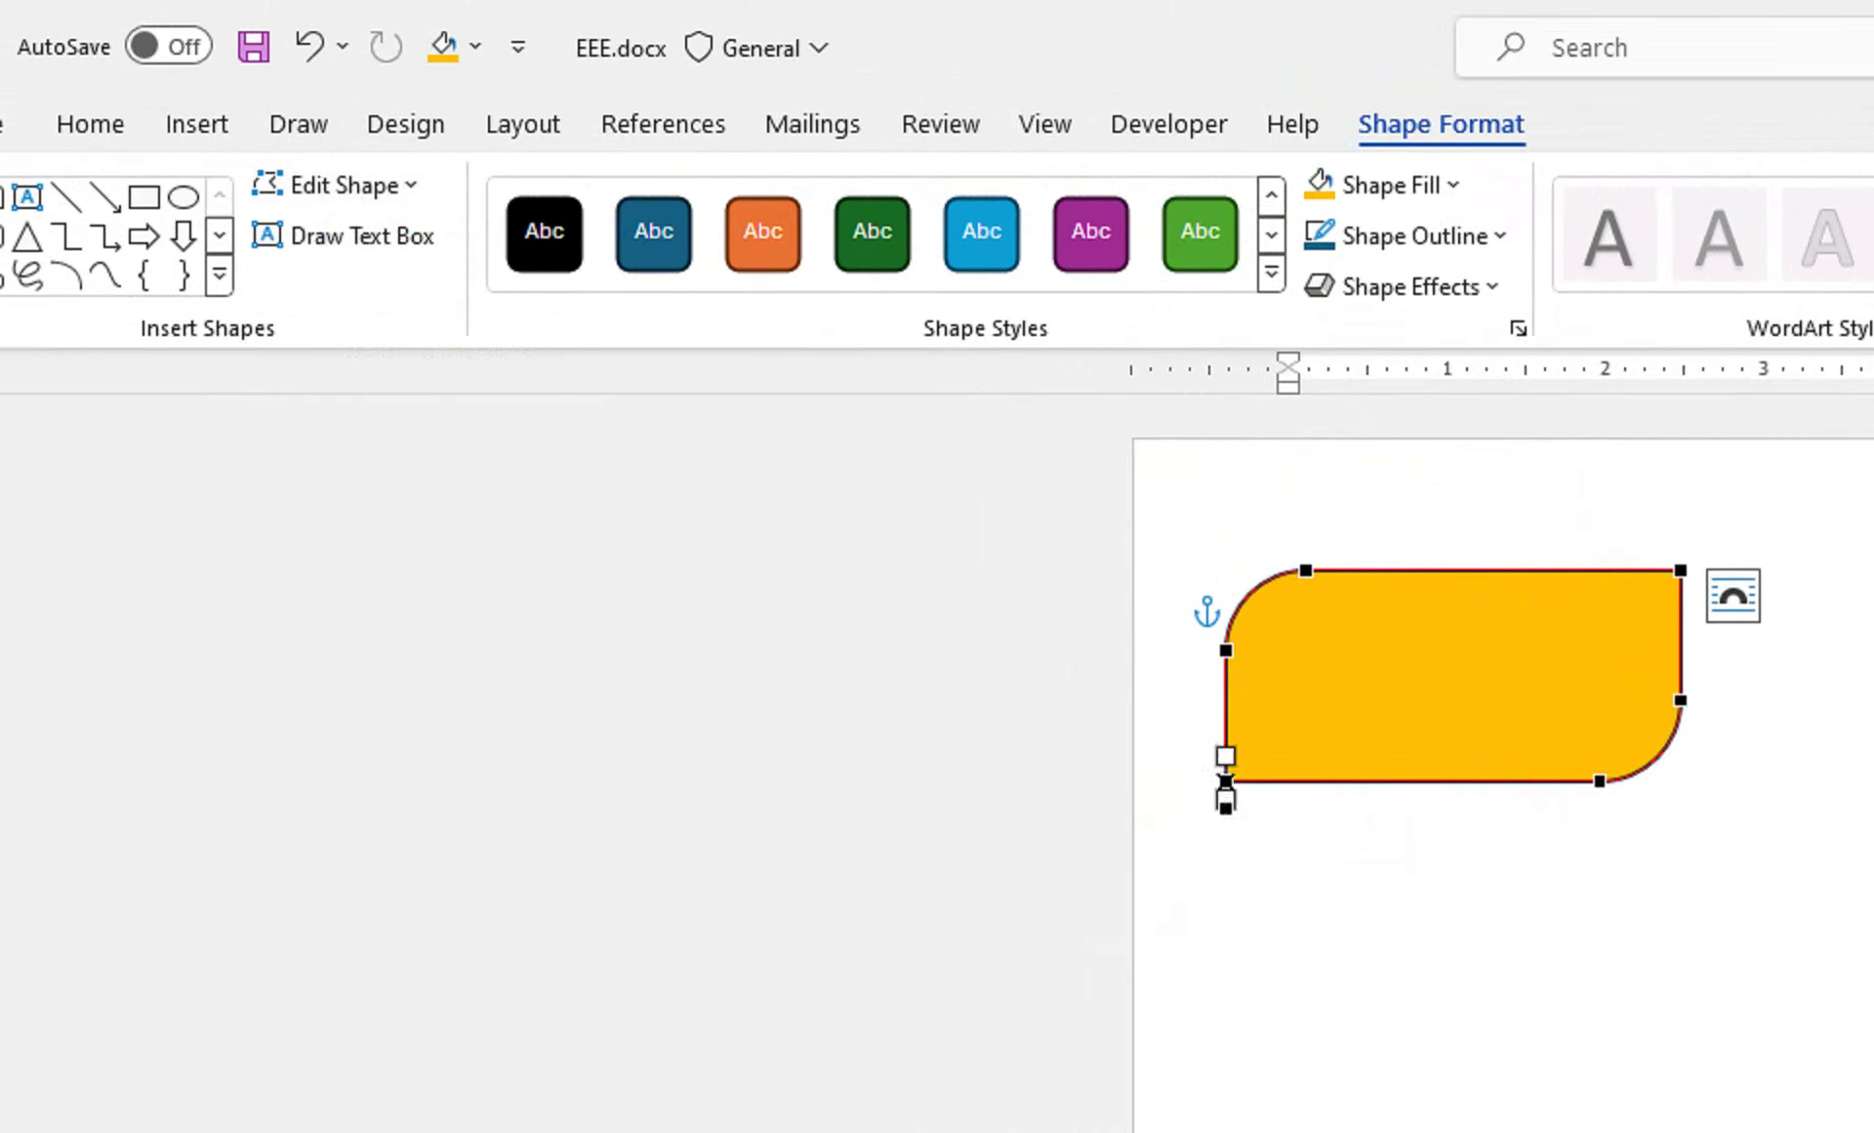
key(ctrl+z)
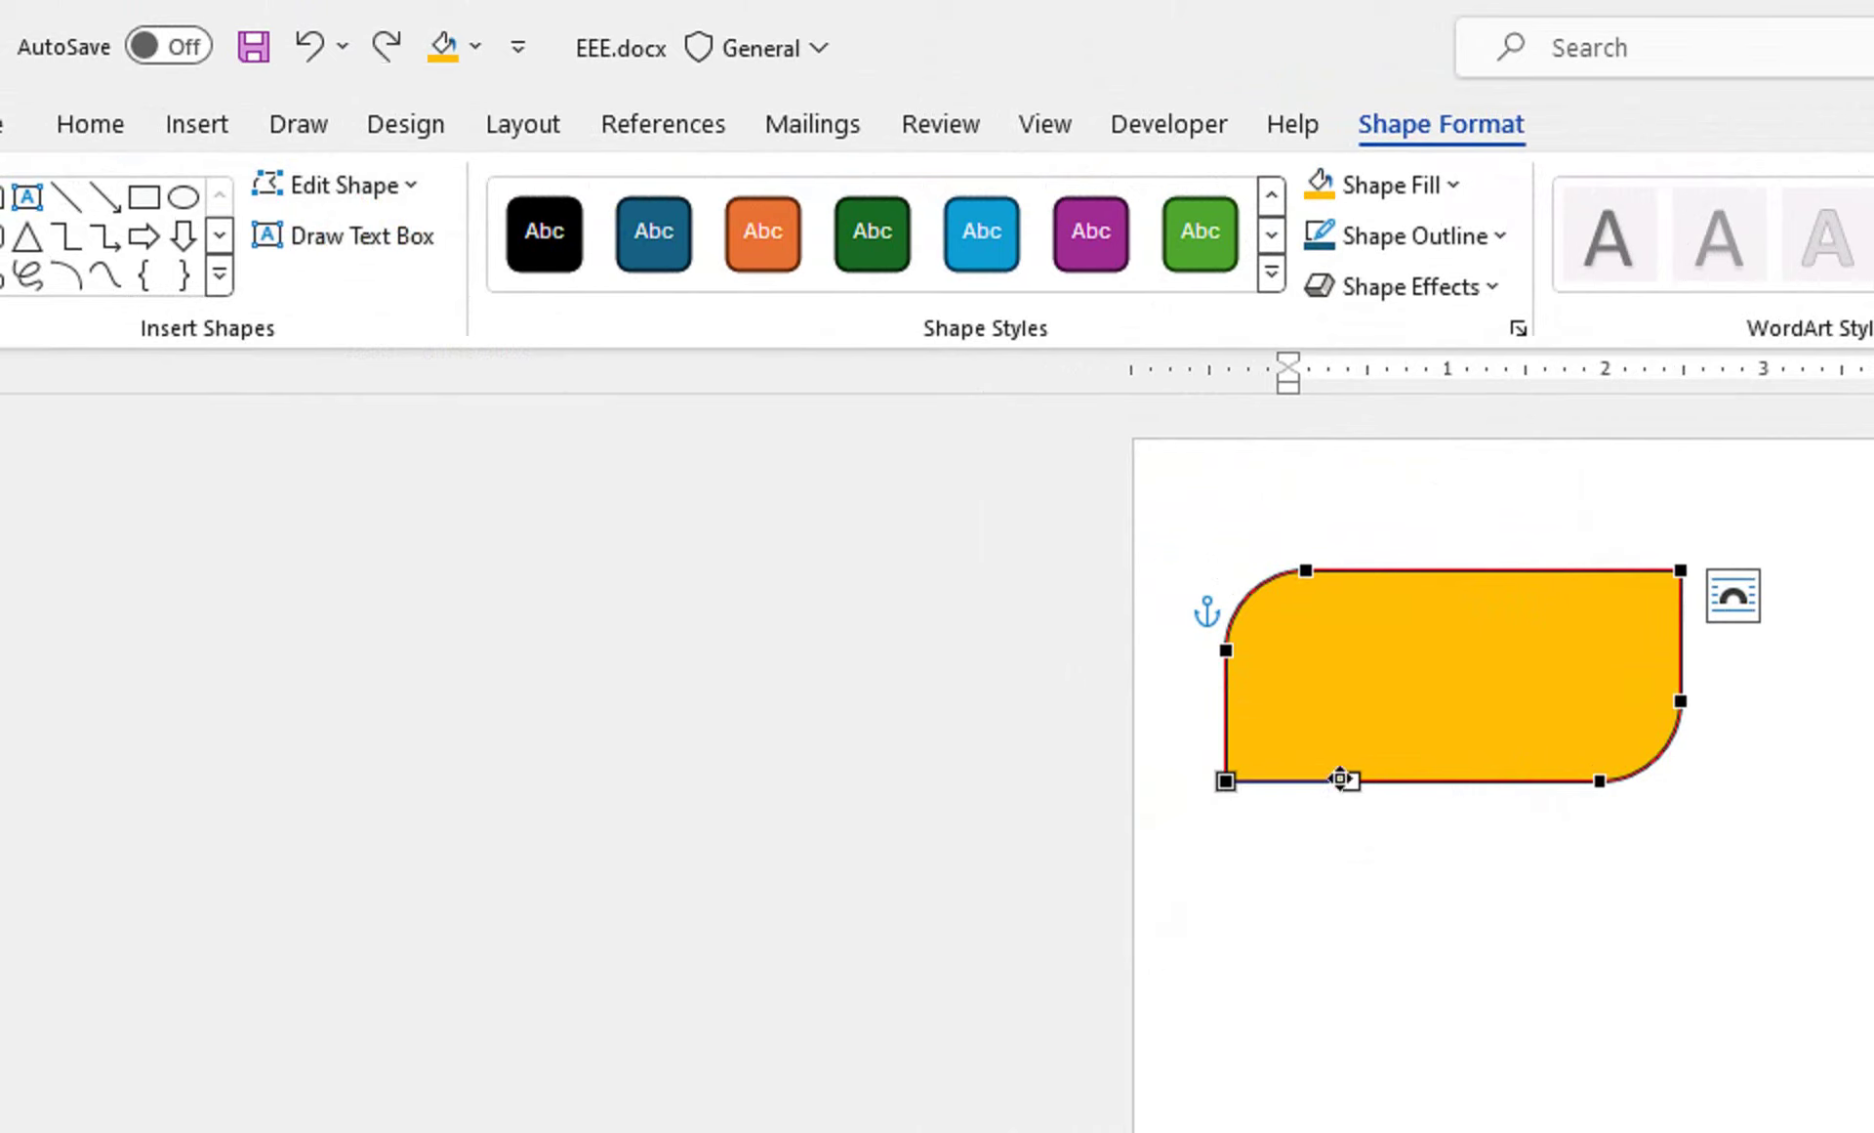
drag(1344, 780, 1254, 756)
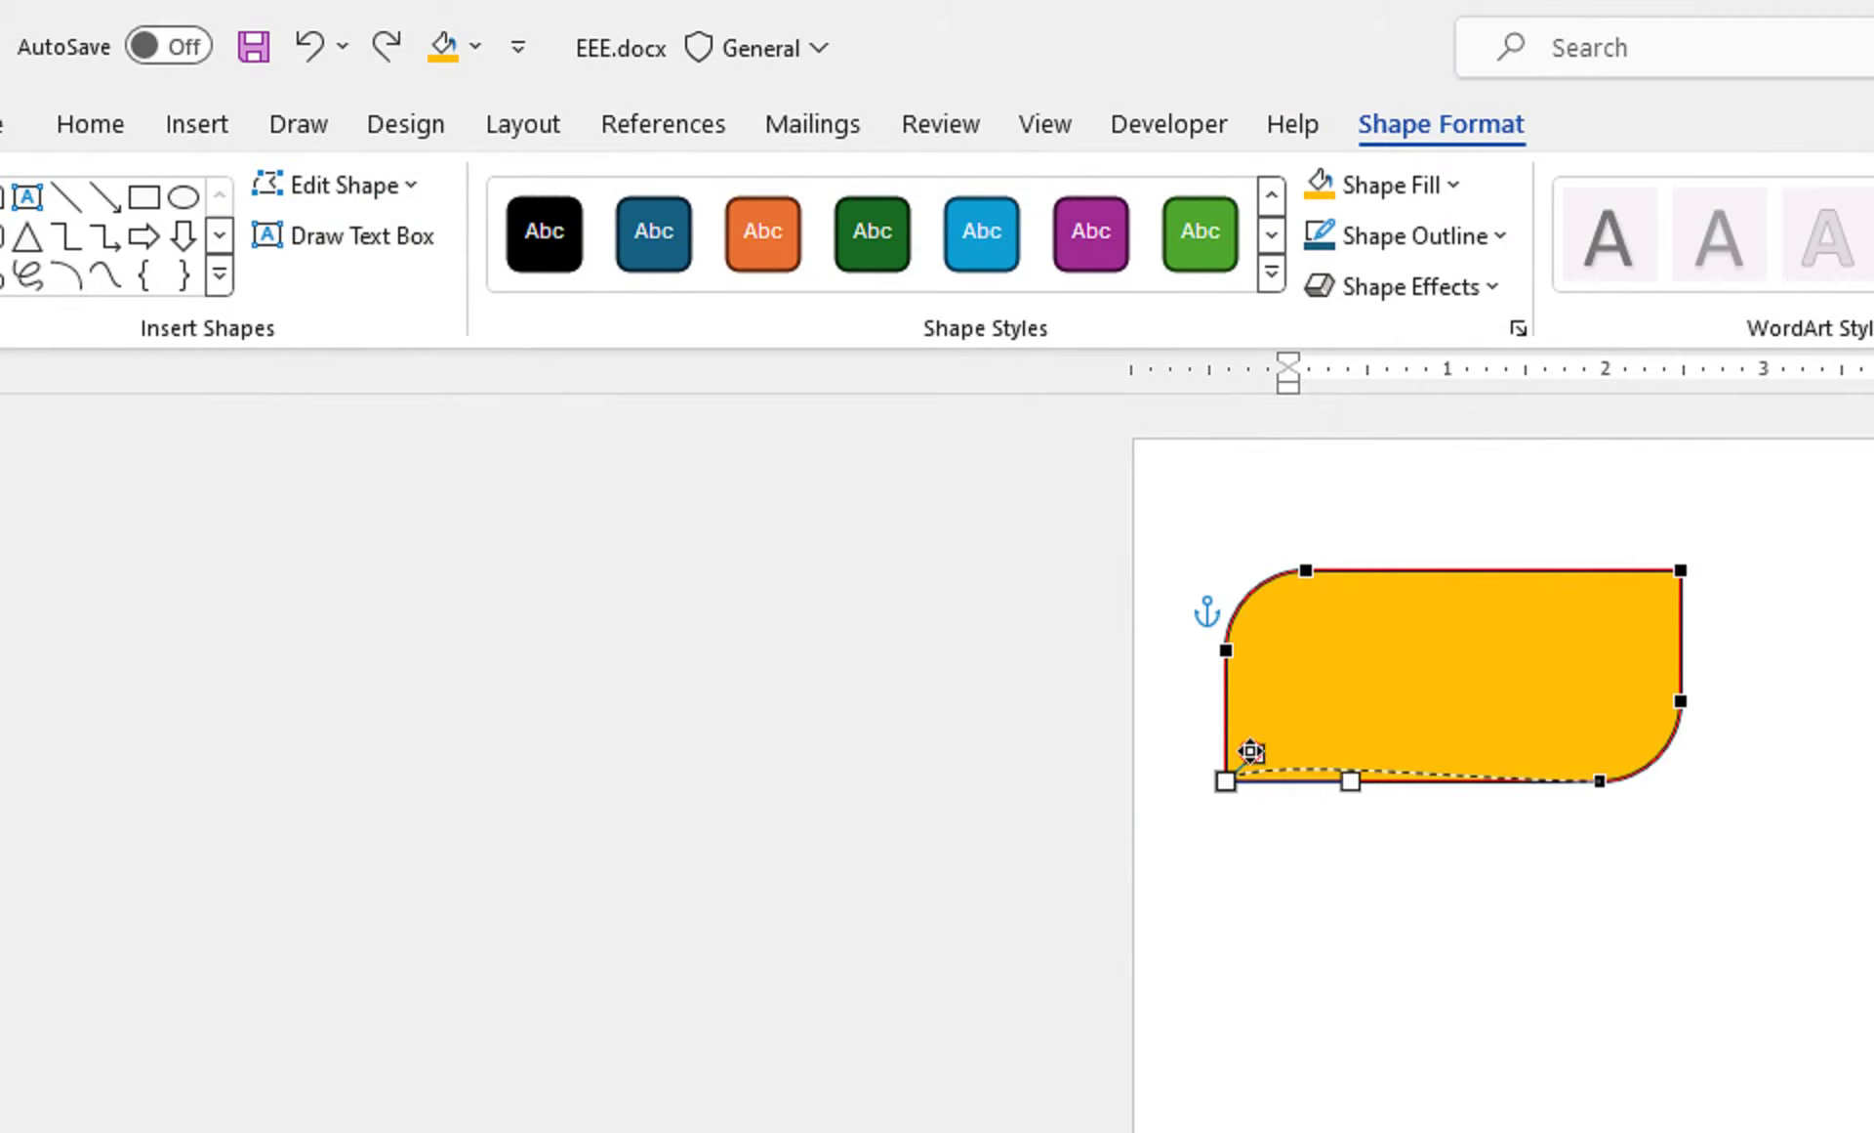
drag(1209, 678, 1209, 737)
click(1351, 810)
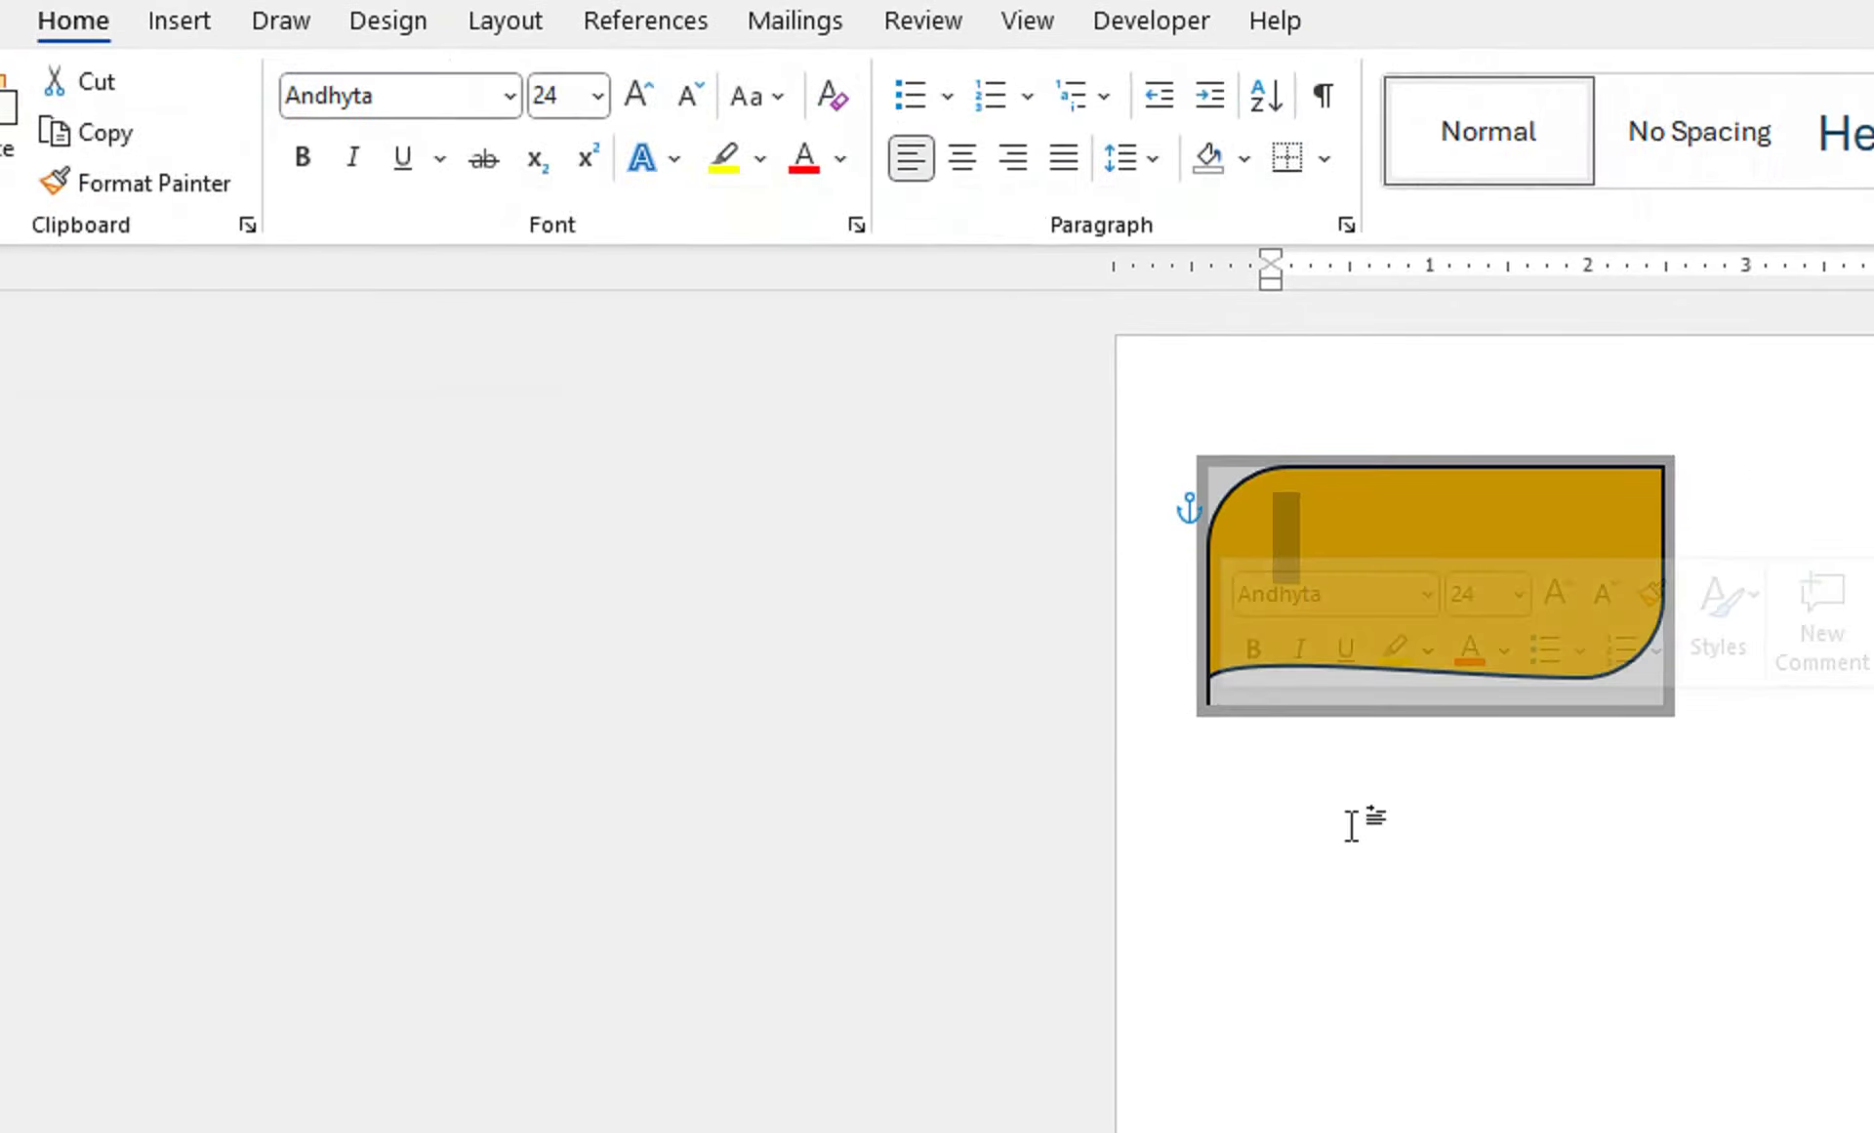
Step: Make the gold wavy shape a little taller
click(1360, 824)
click(1347, 753)
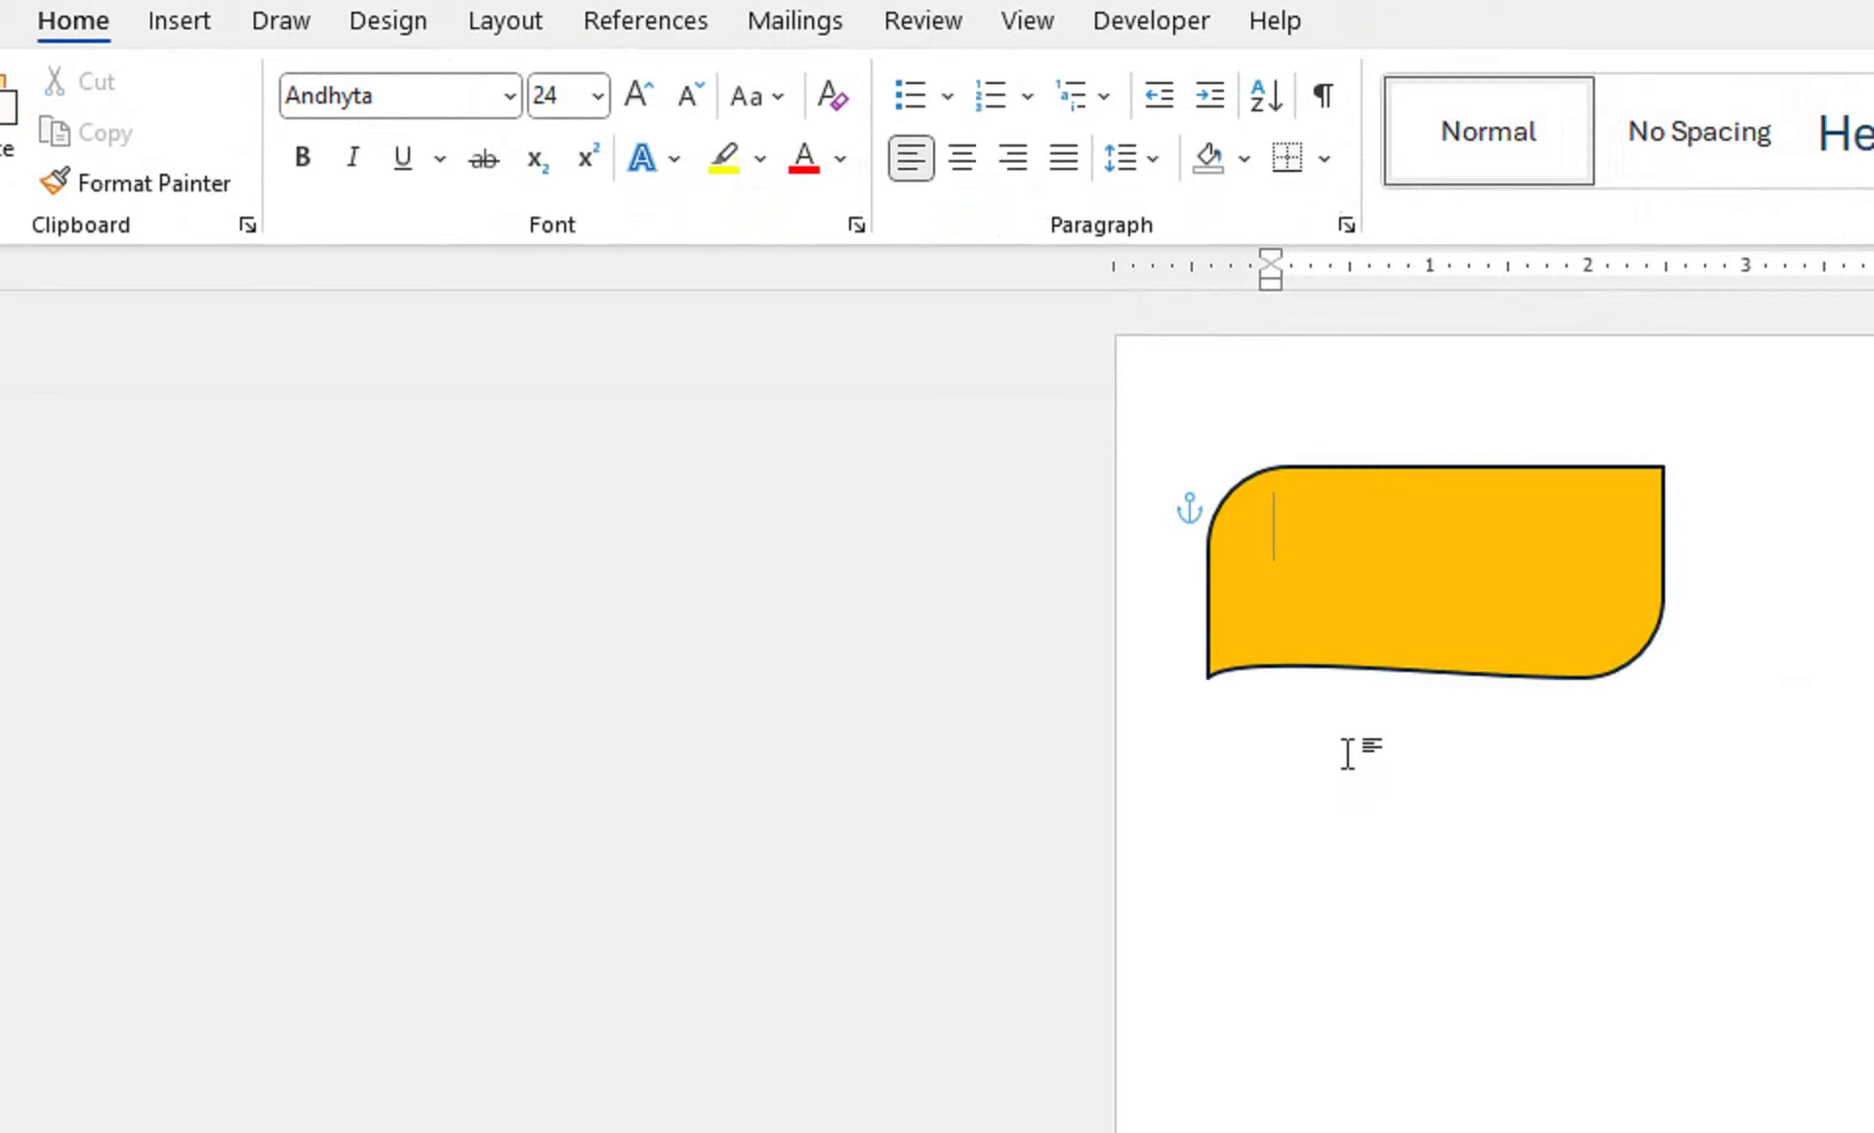
click(1381, 636)
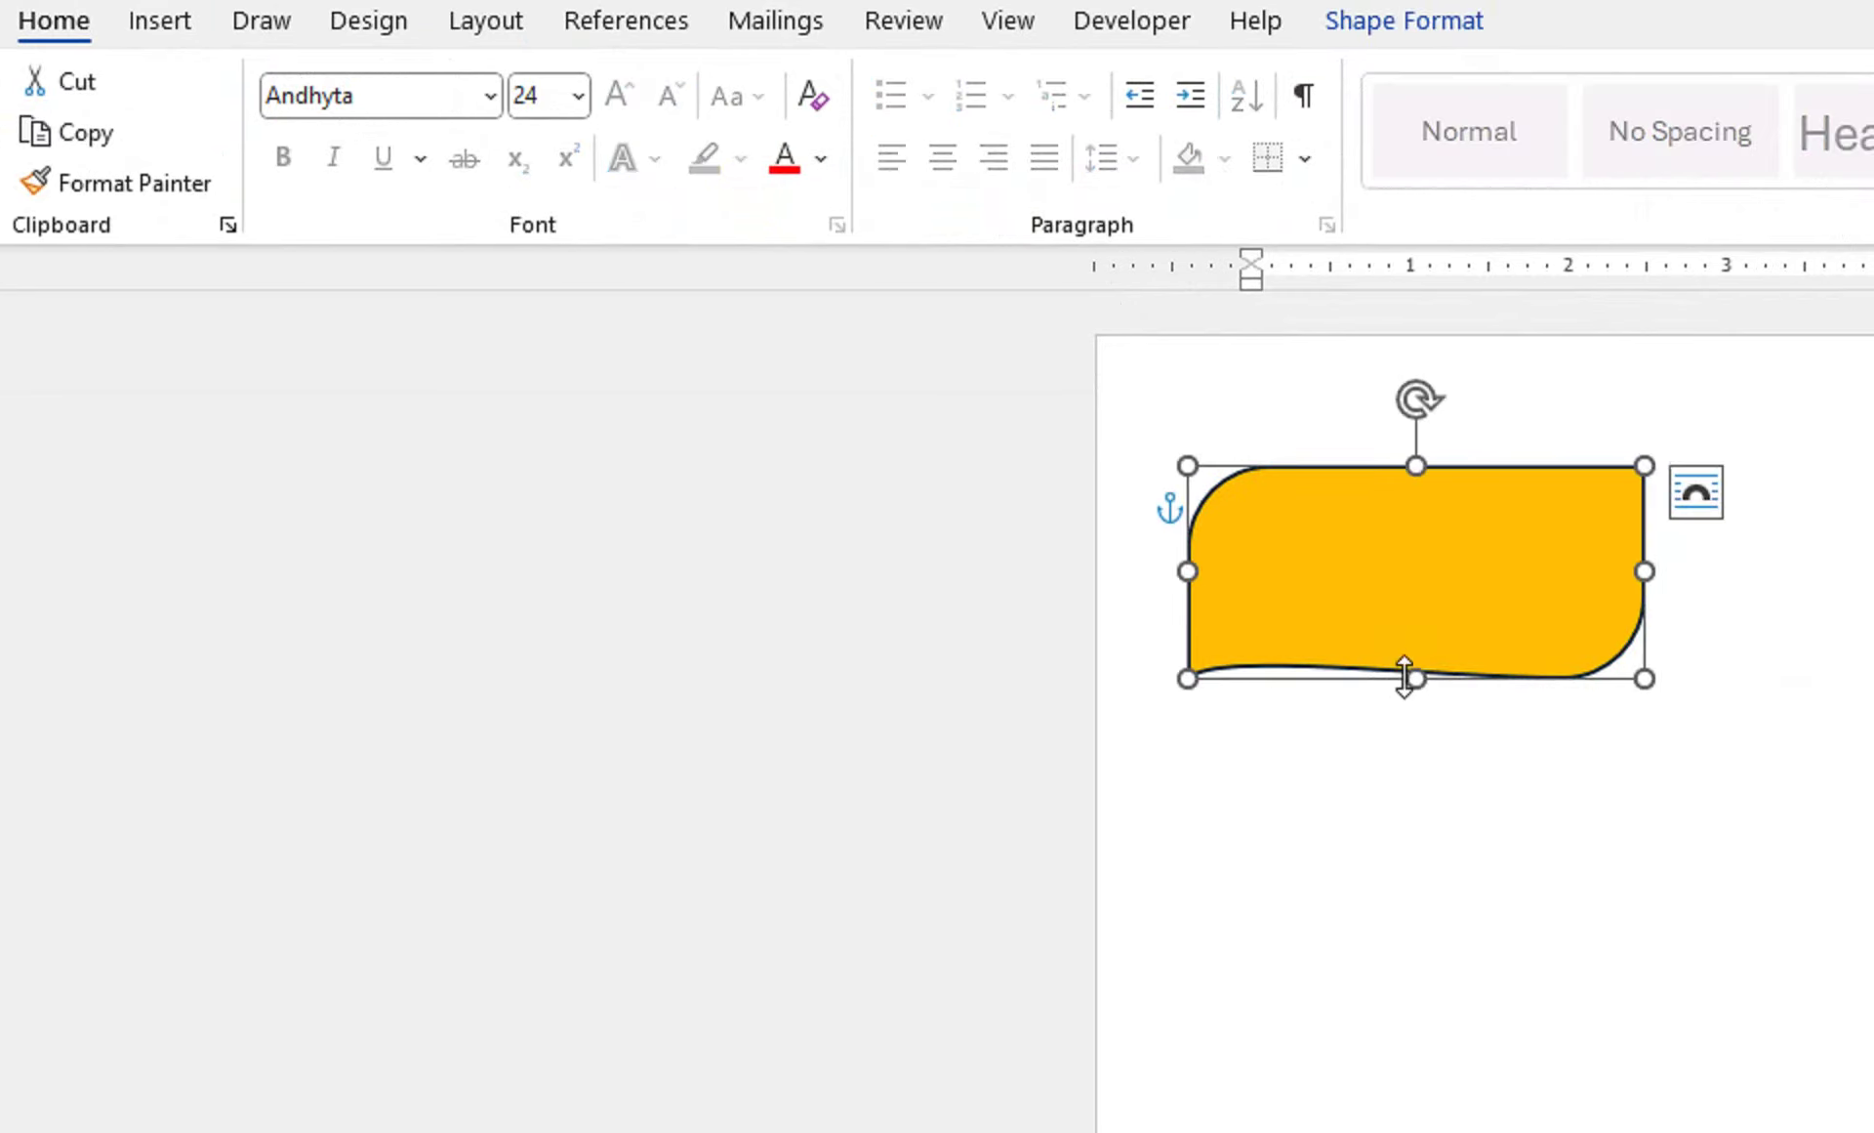
drag(1404, 675, 1406, 697)
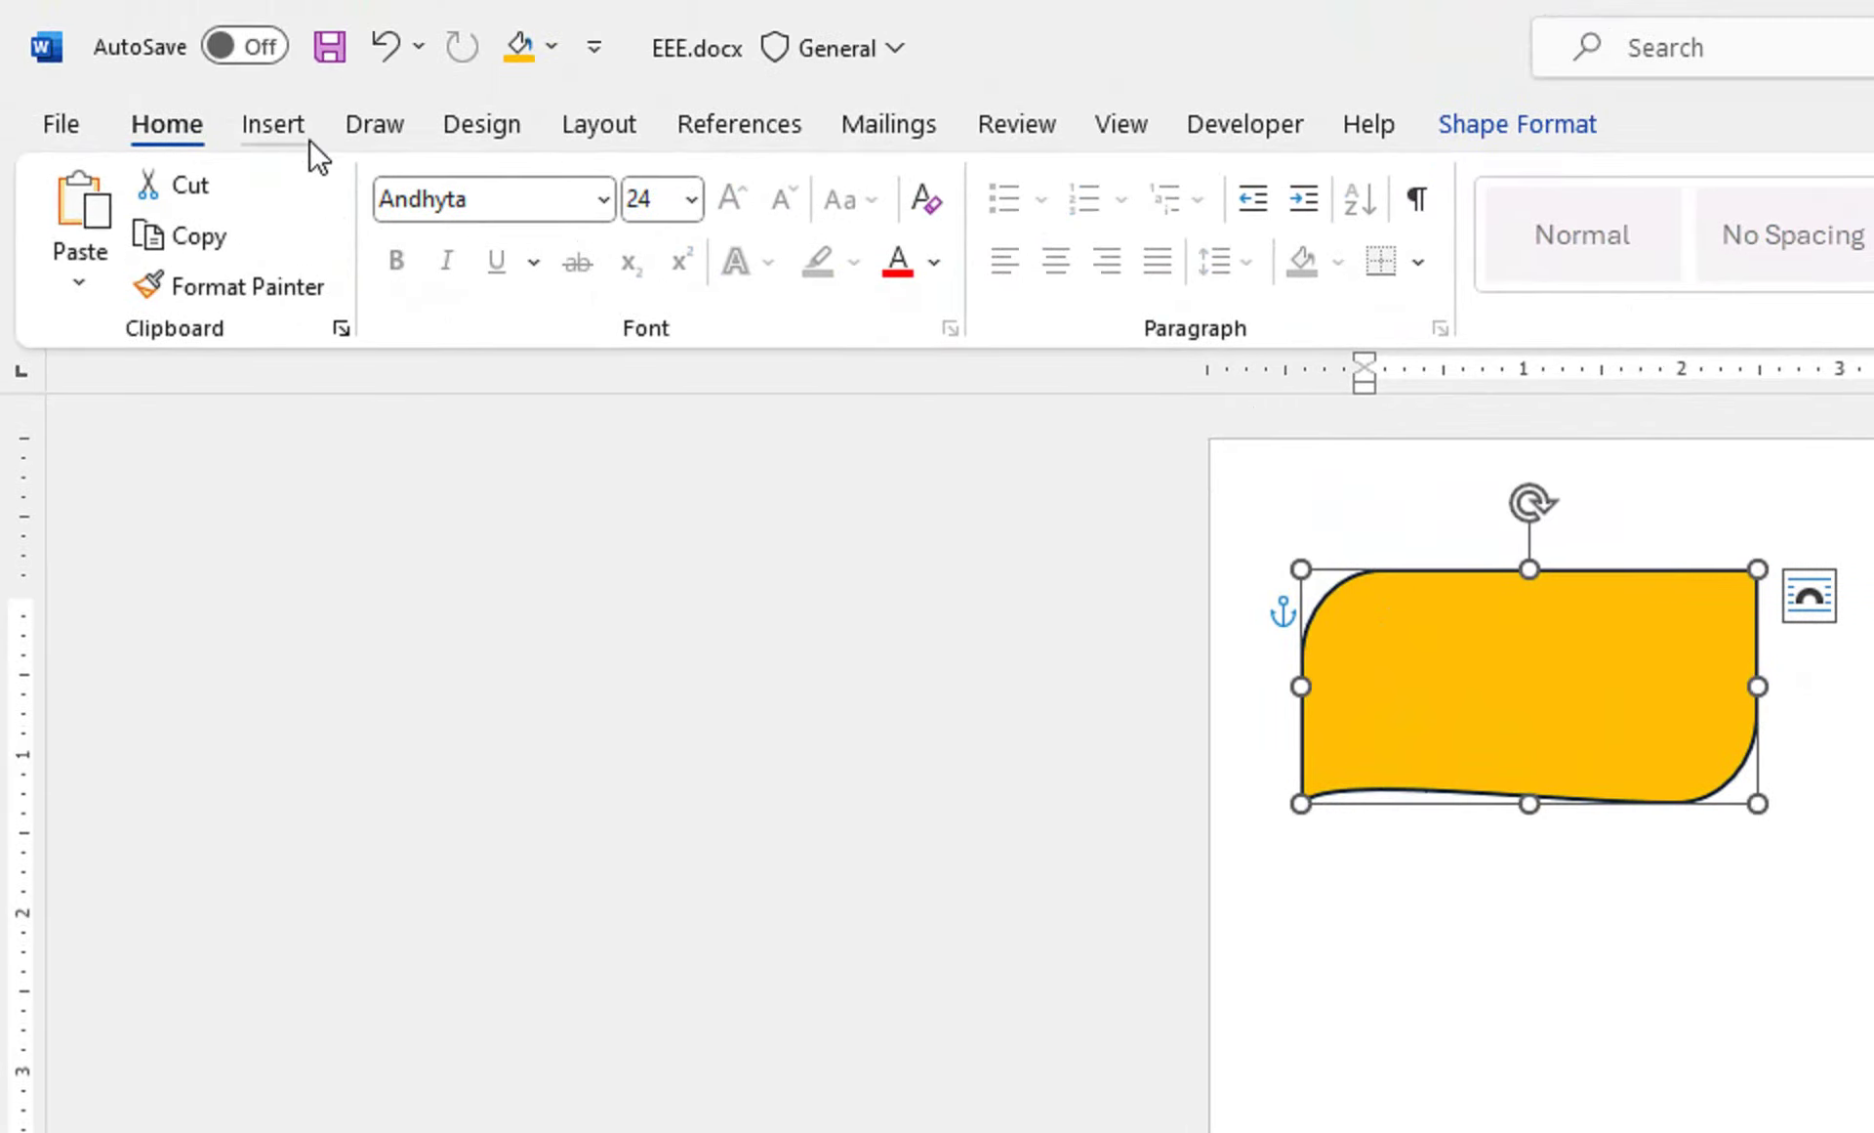
Step: Draw a text box inside the gold shape and type the price 49.99
click(301, 133)
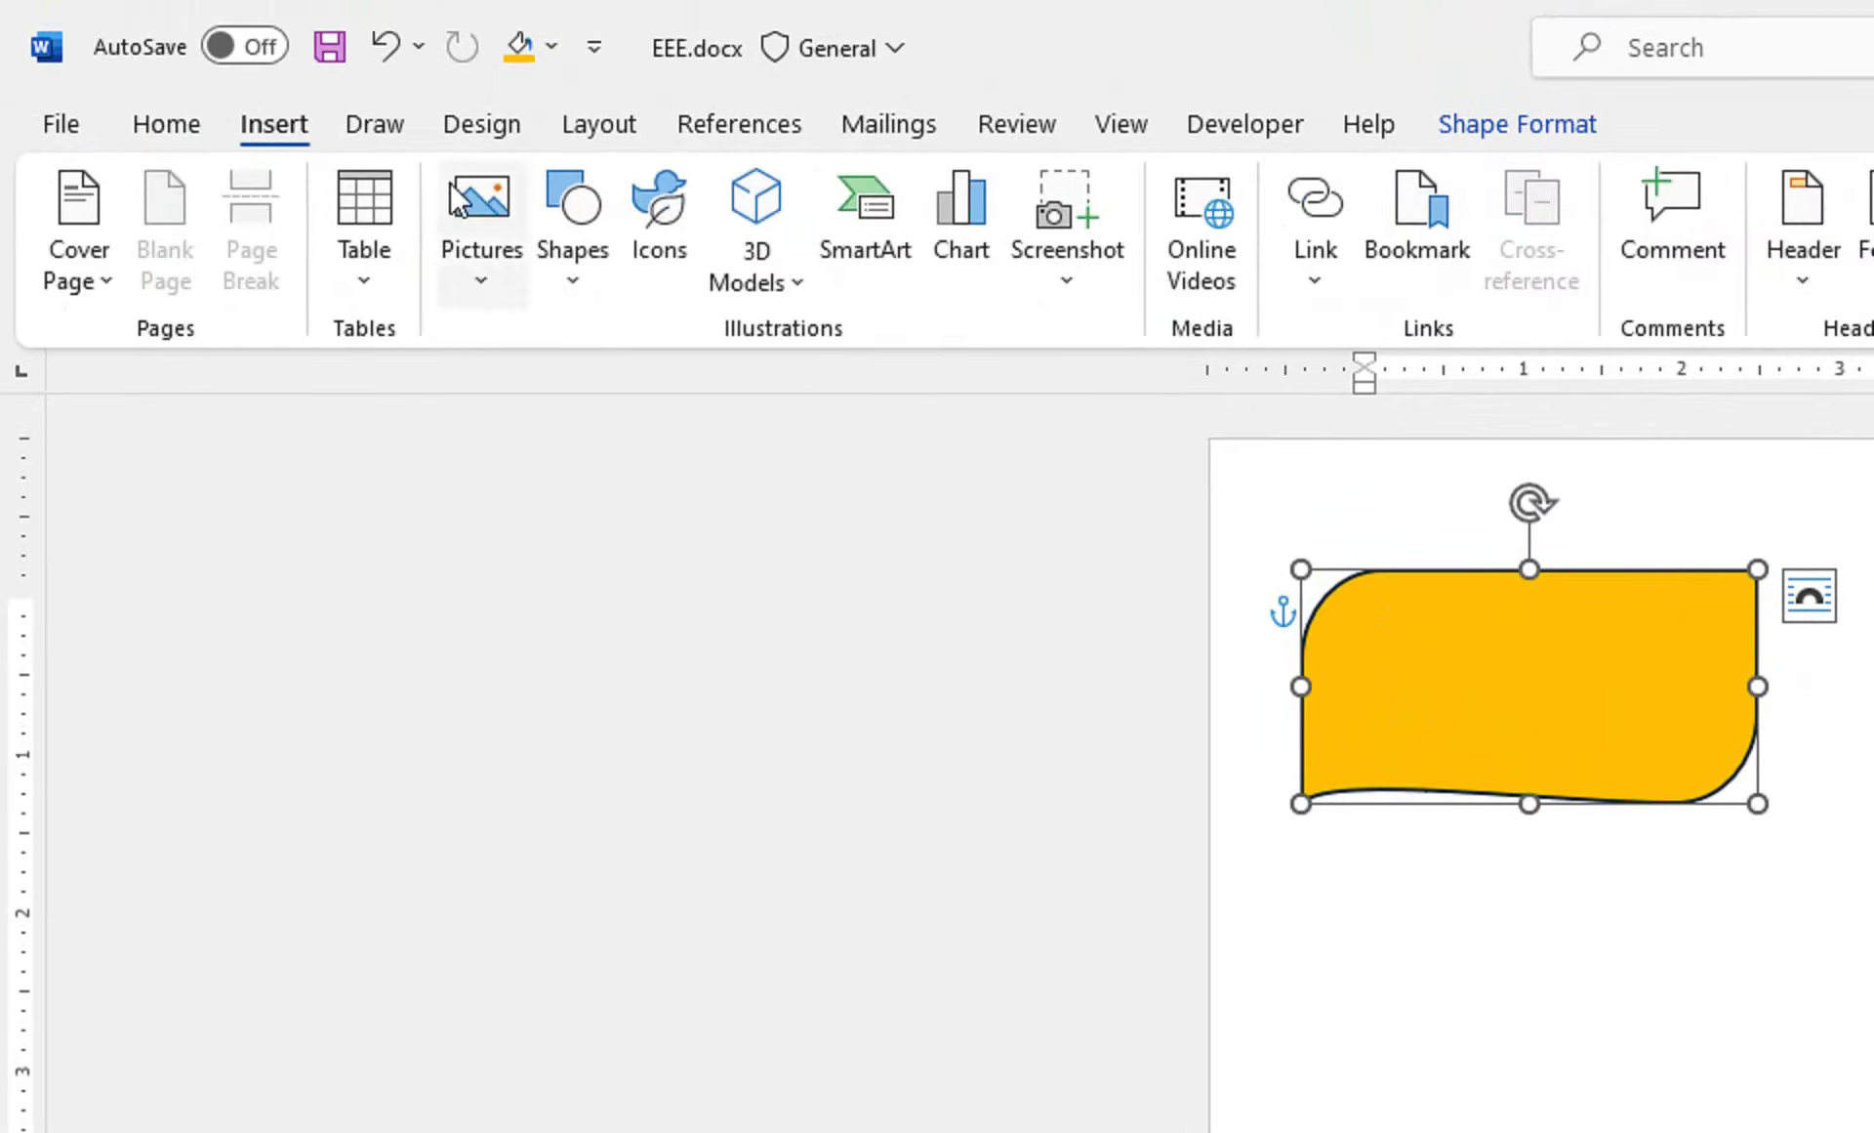
click(552, 268)
click(635, 425)
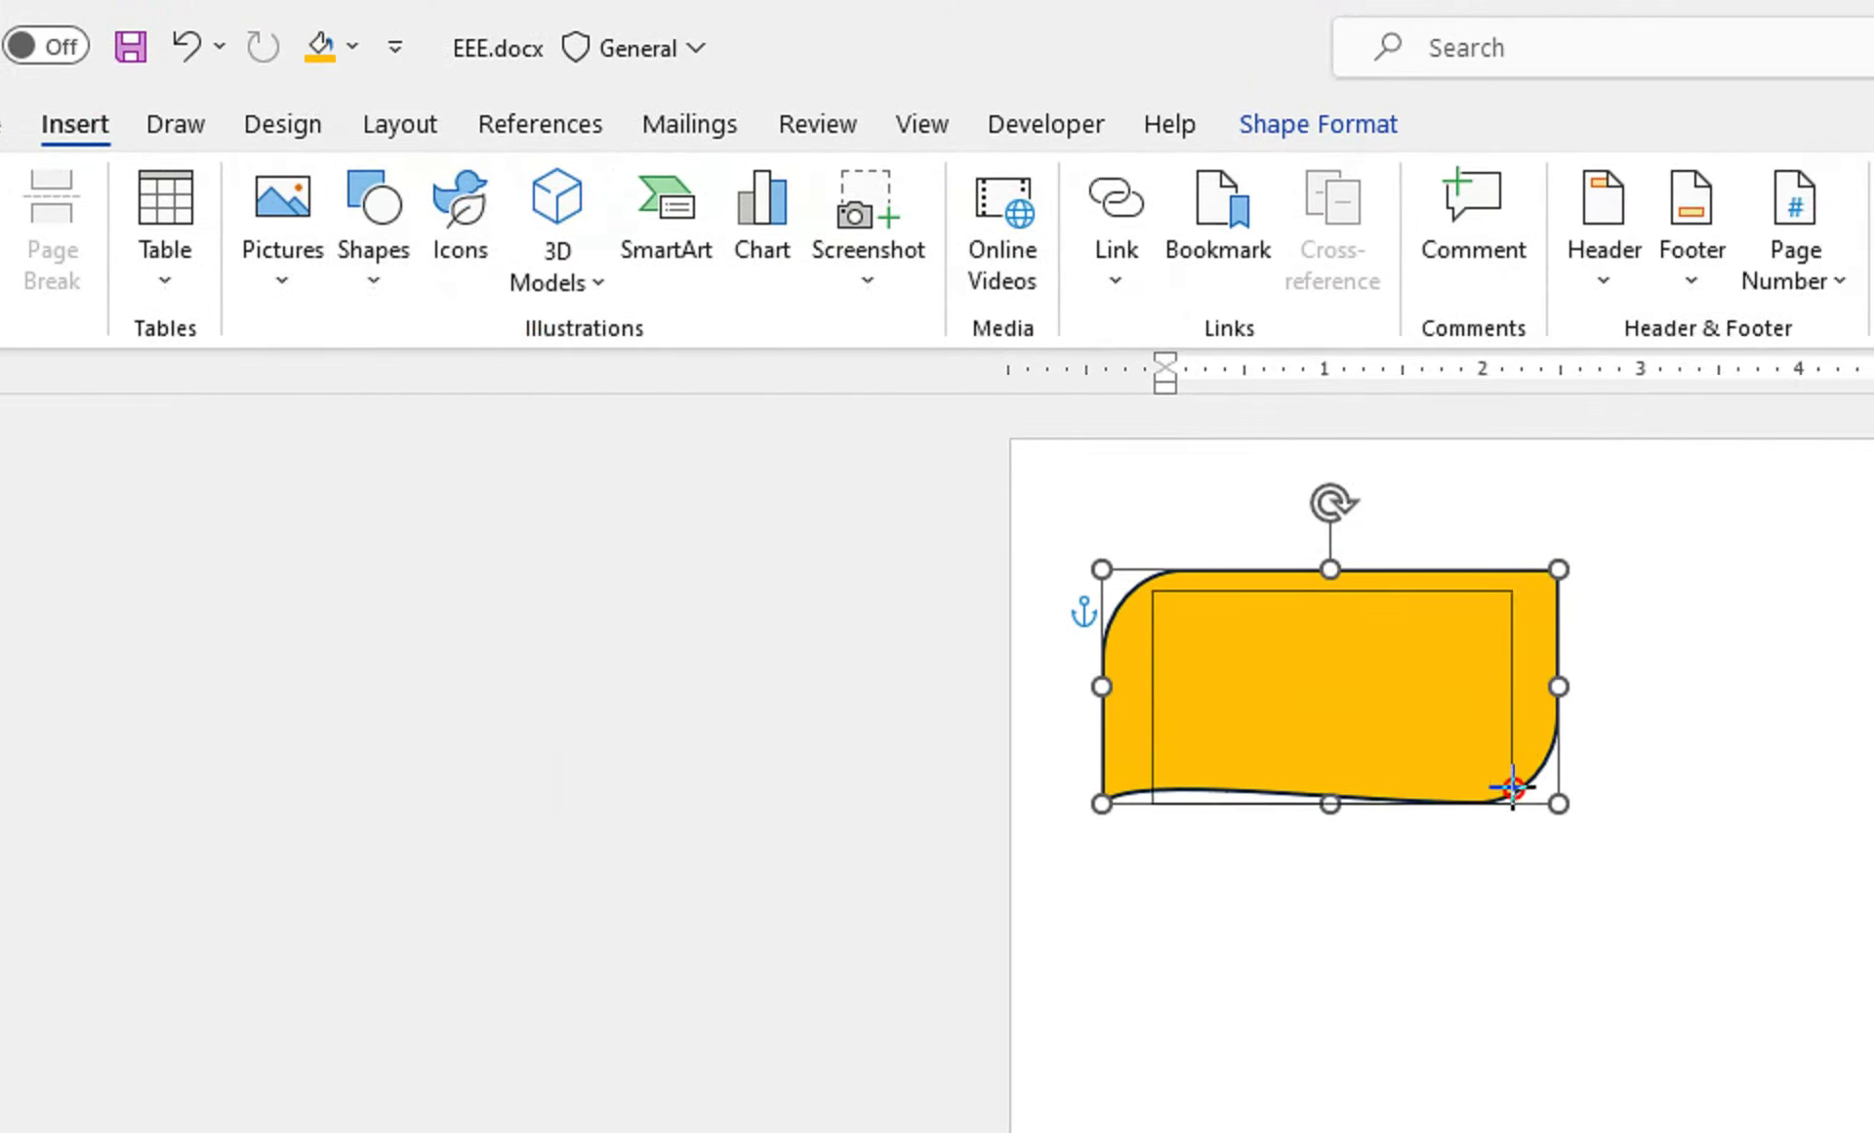
drag(1352, 590, 1477, 781)
text(6)
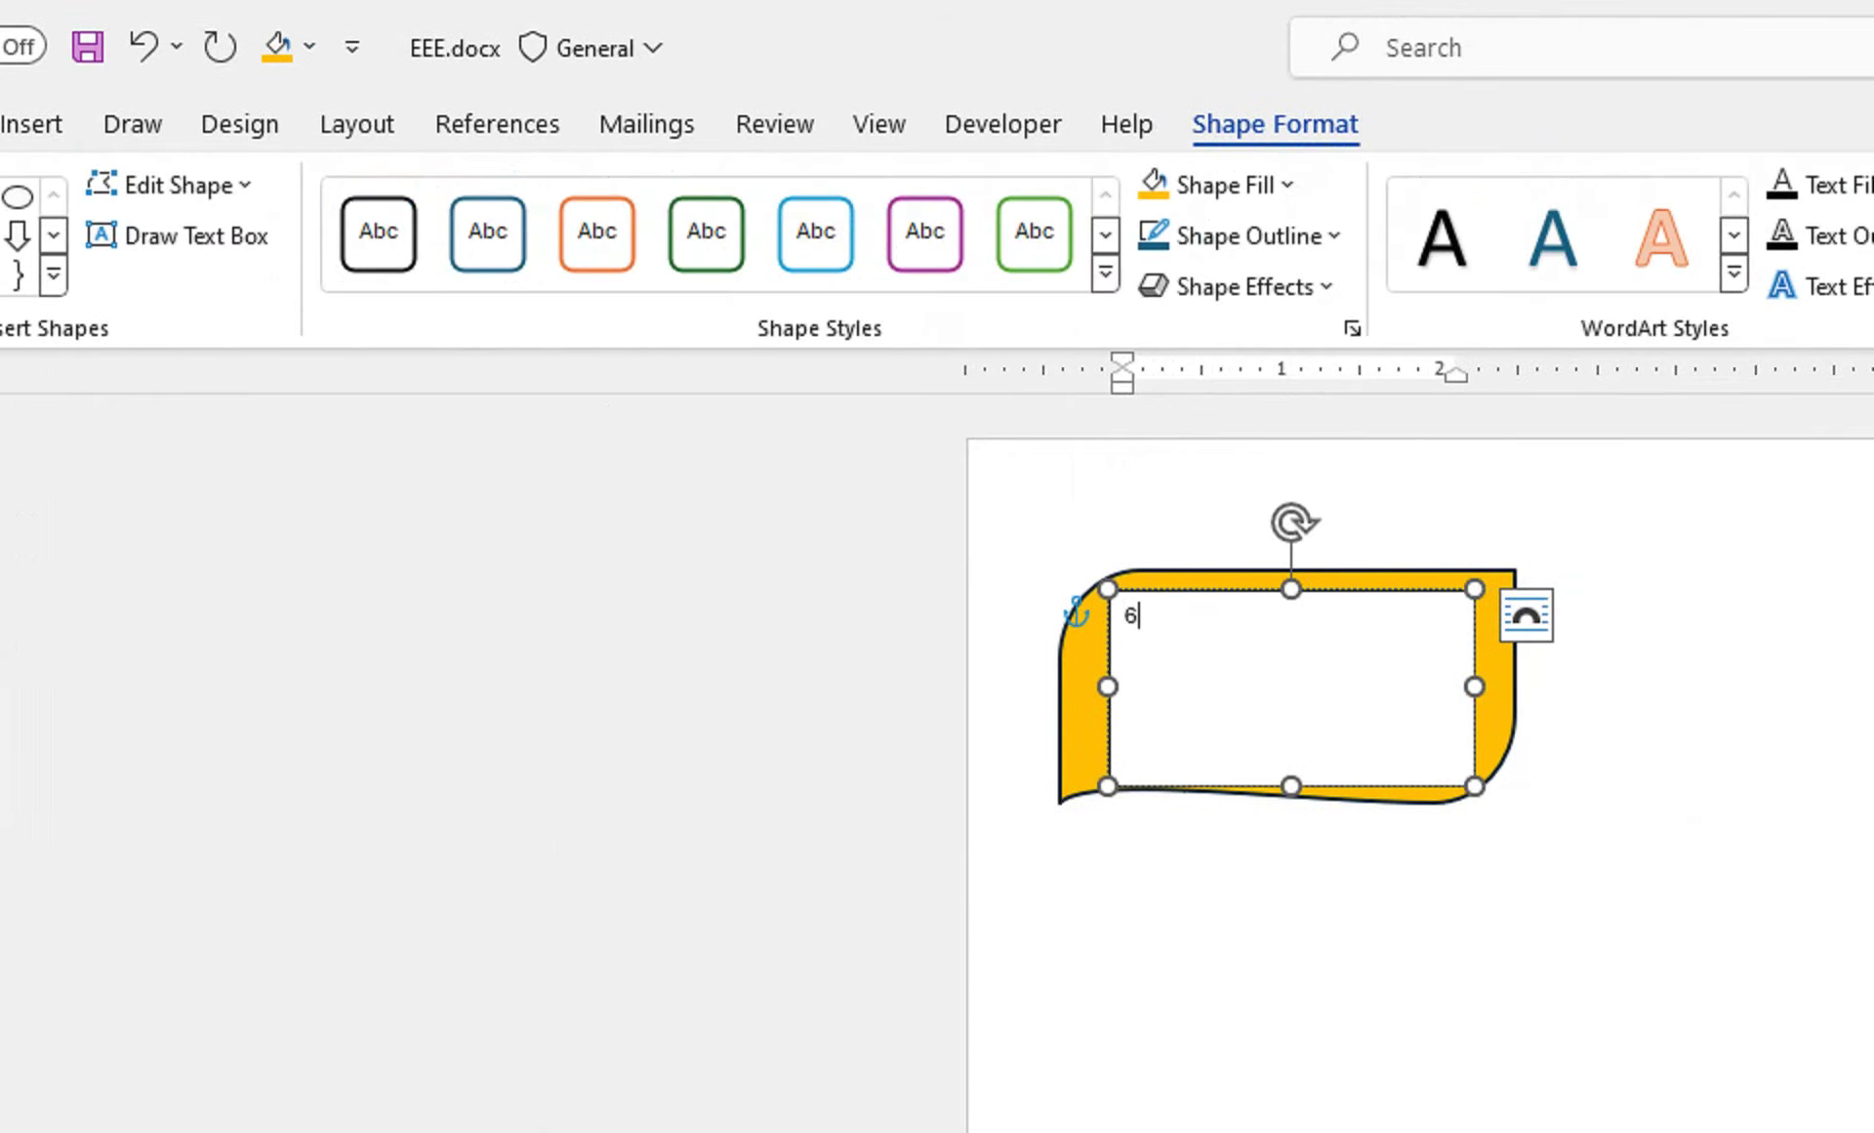
text(0)
key(BackSpace)
key(BackSpace)
text(49)
key(BackSpace)
text(.)
text(99)
Step: Enlarge the 49.99 price text while keeping it on one line
drag(1123, 616, 1192, 615)
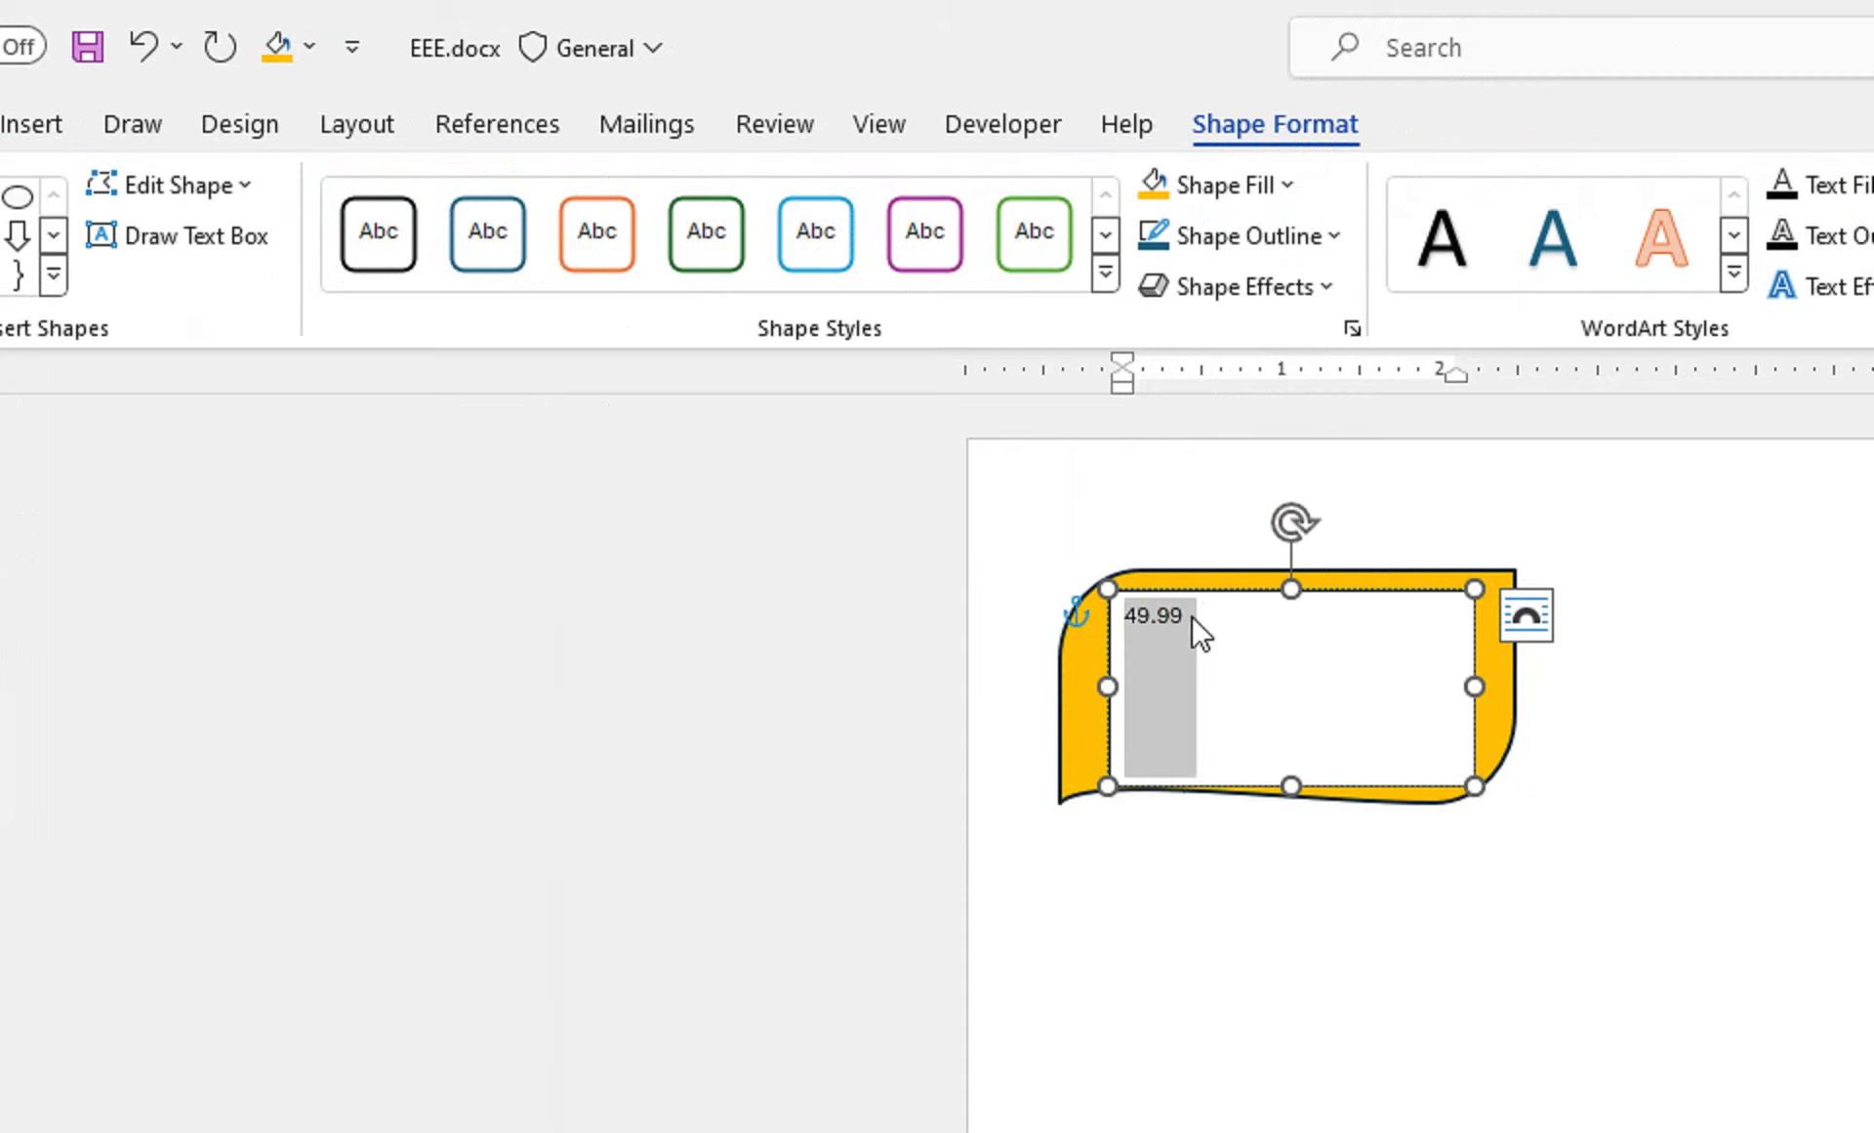
key(ctrl+shift+period)
key(ctrl+shift+period)
key(ctrl+shift+period)
key(ctrl+shift+period)
key(ctrl+shift+period)
key(ctrl+shift+period)
key(ctrl+shift+period)
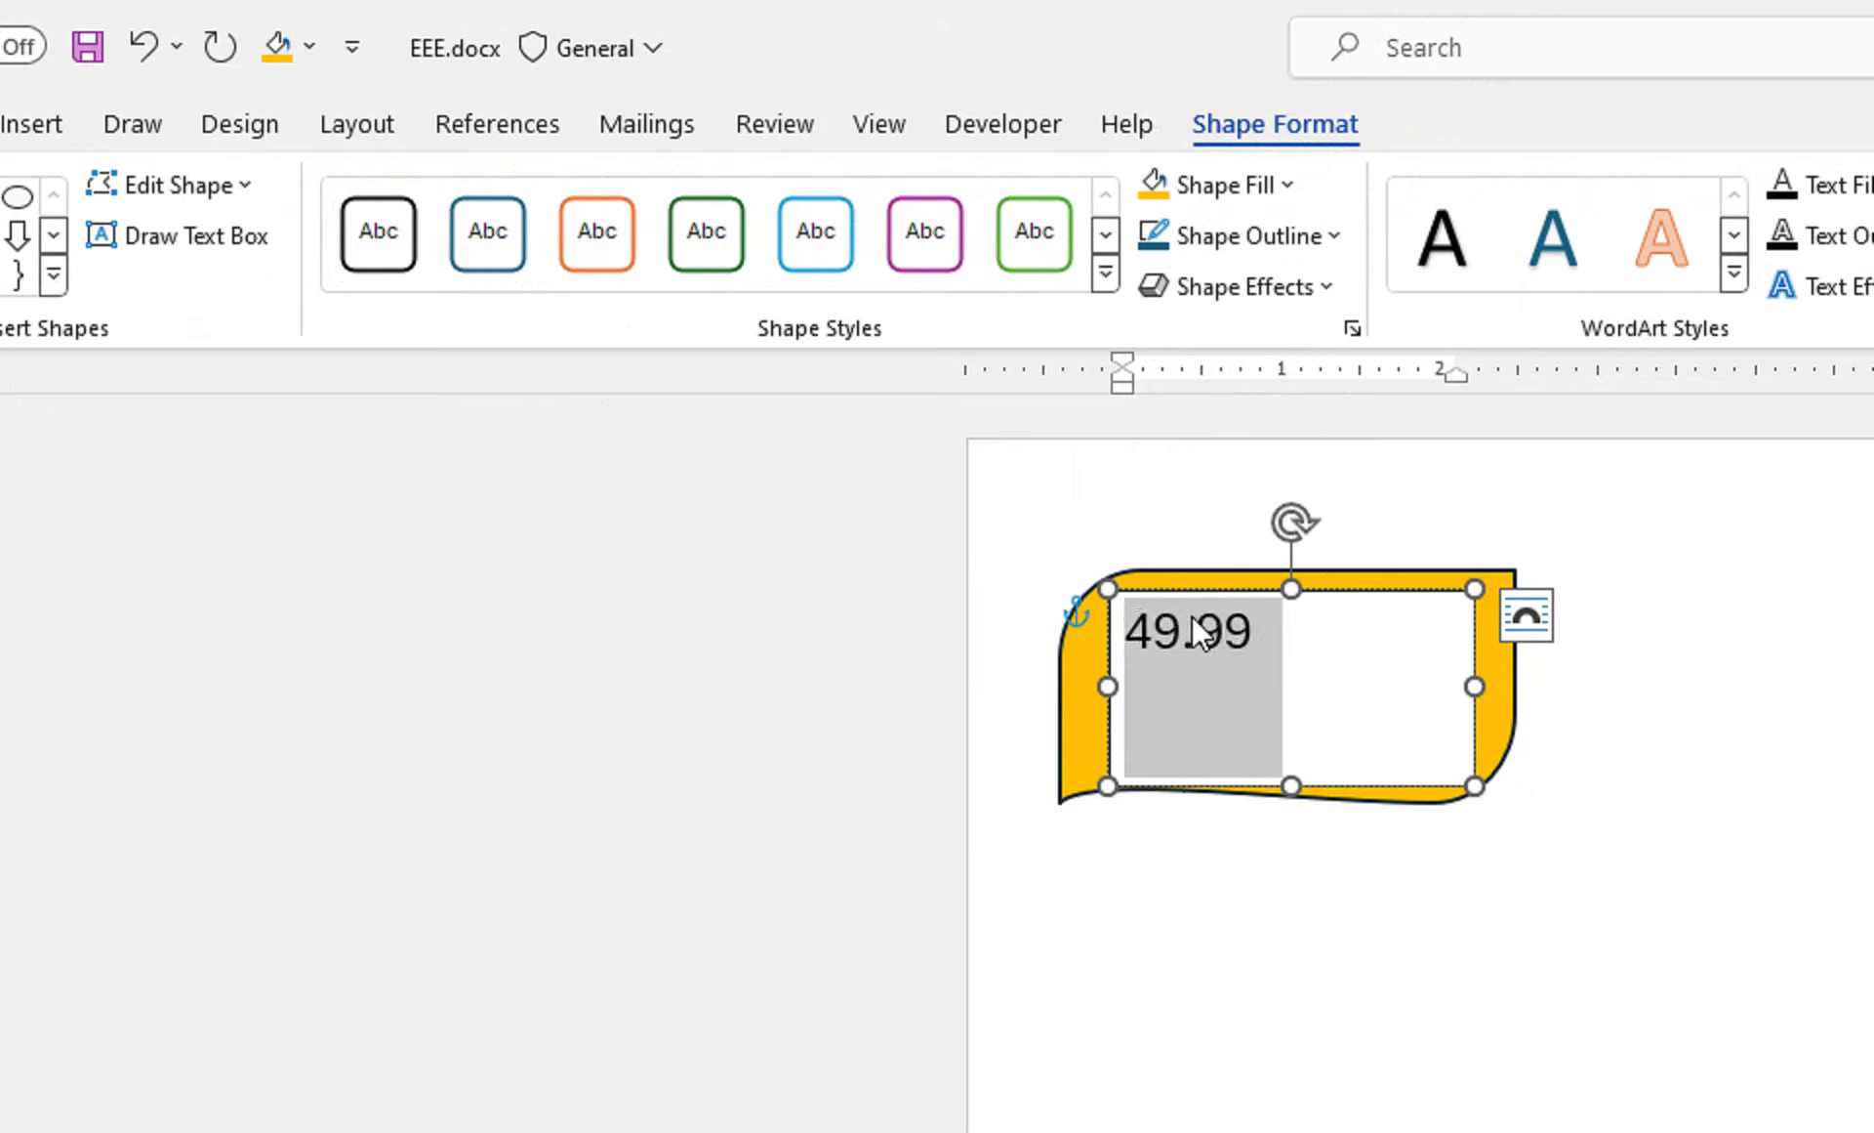
key(ctrl+shift+period)
key(ctrl+shift+period)
key(ctrl+shift+period)
key(ctrl+shift+period)
key(ctrl+shift+period)
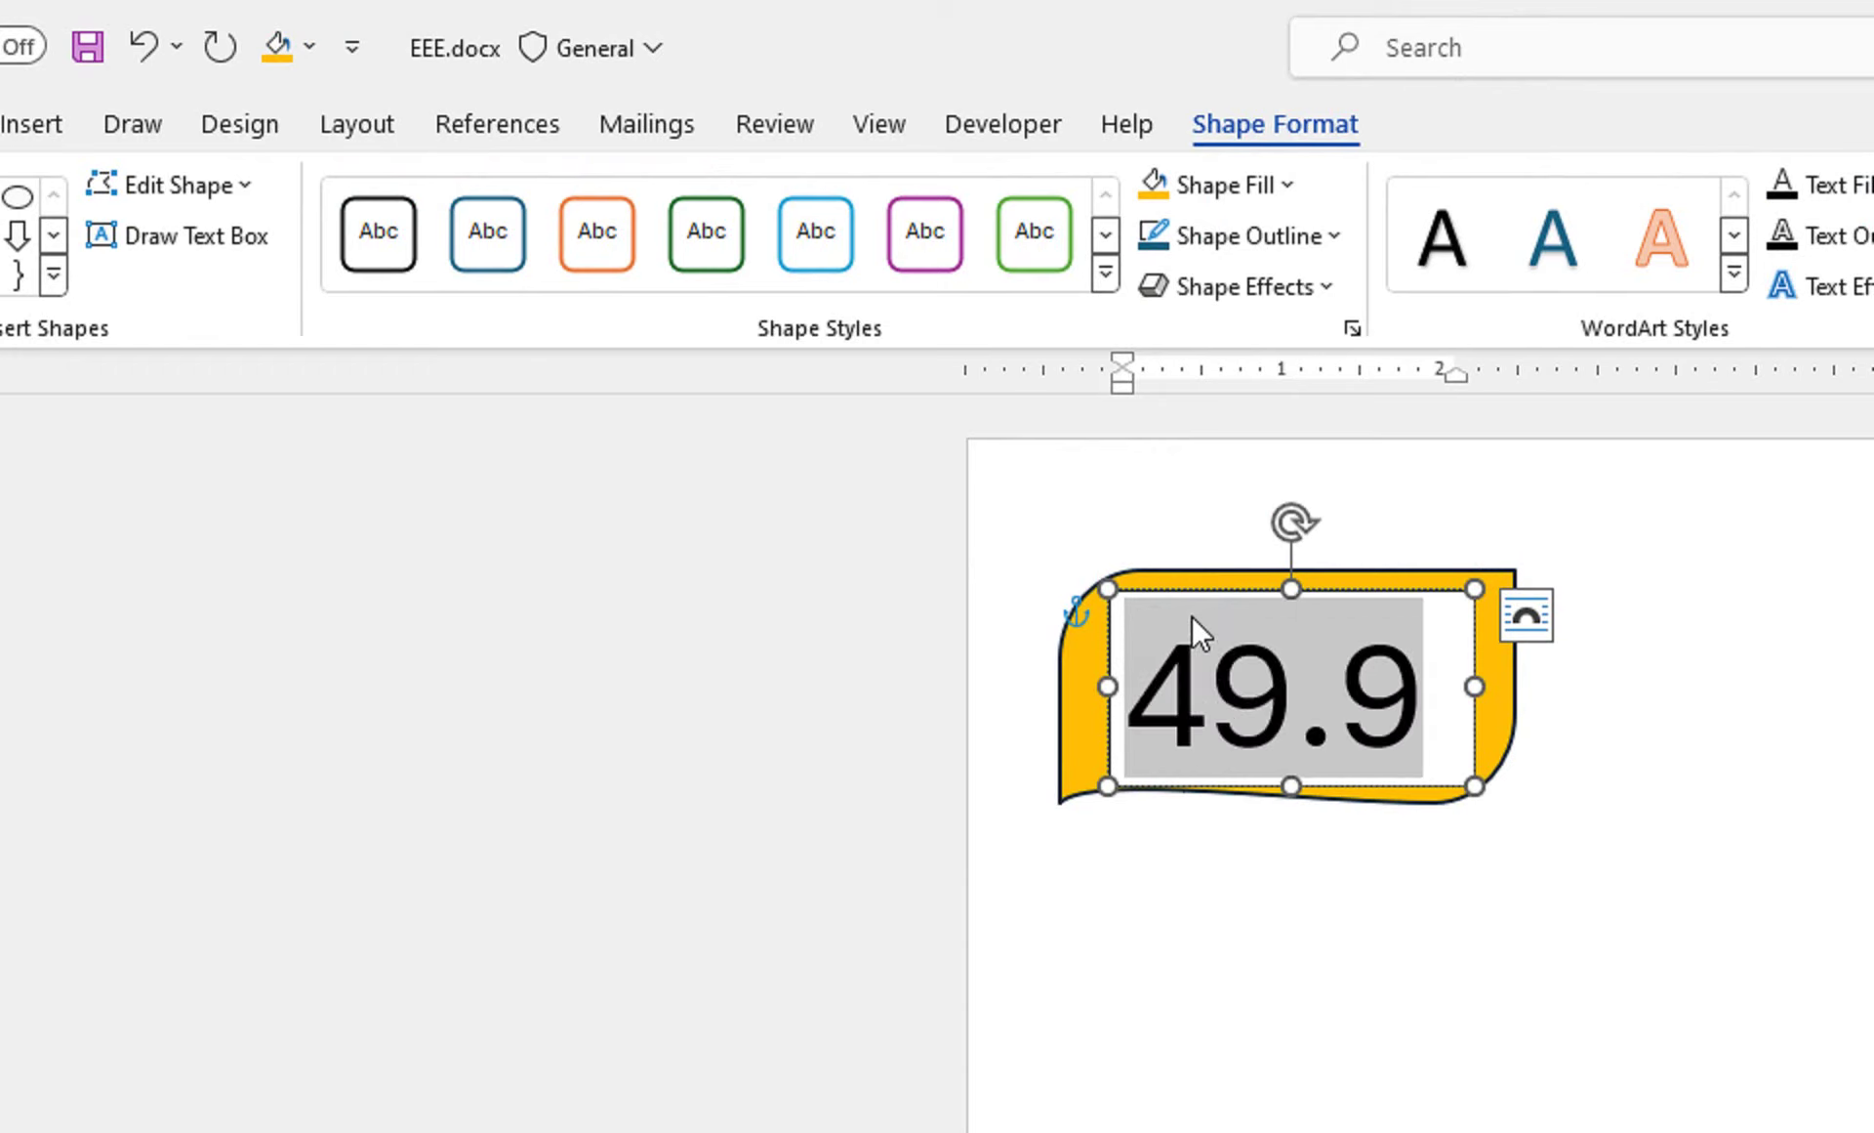
key(ctrl+shift+comma)
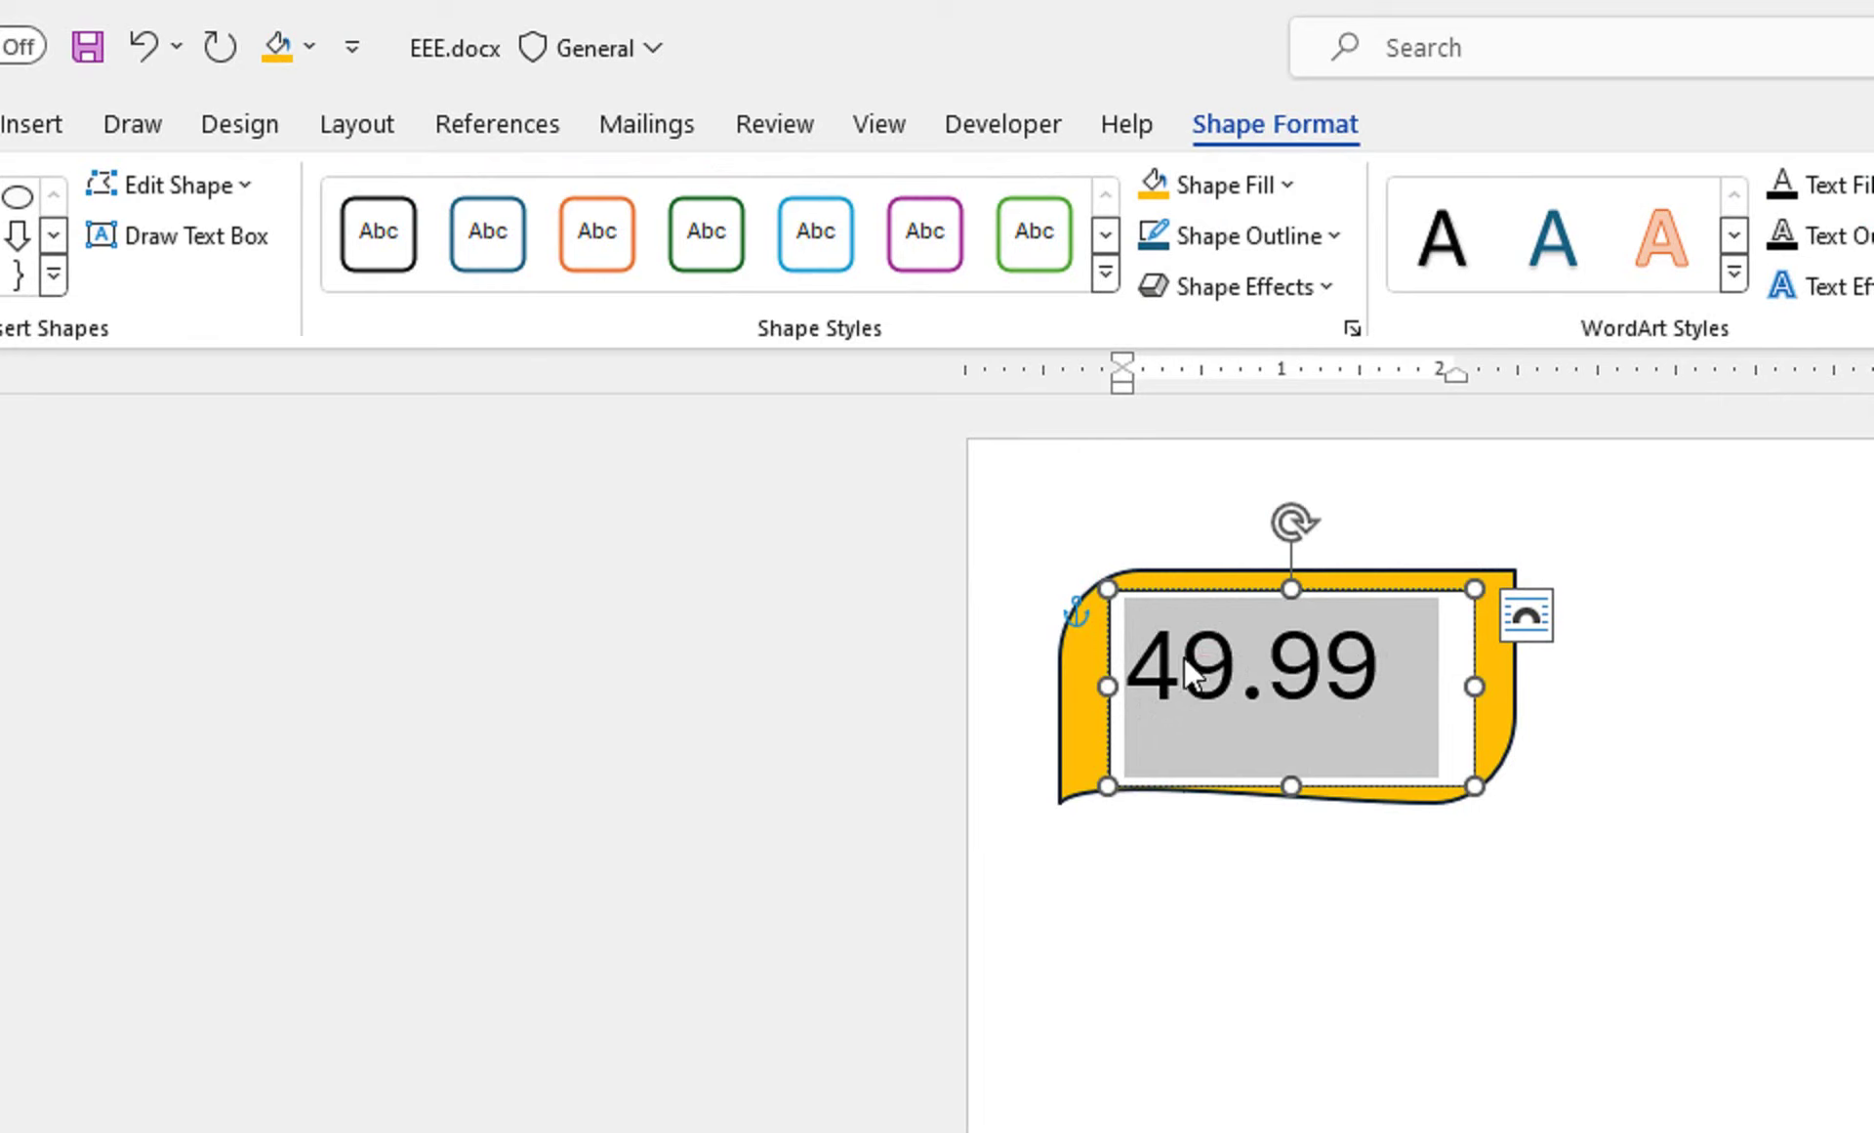
drag(1238, 664, 1117, 674)
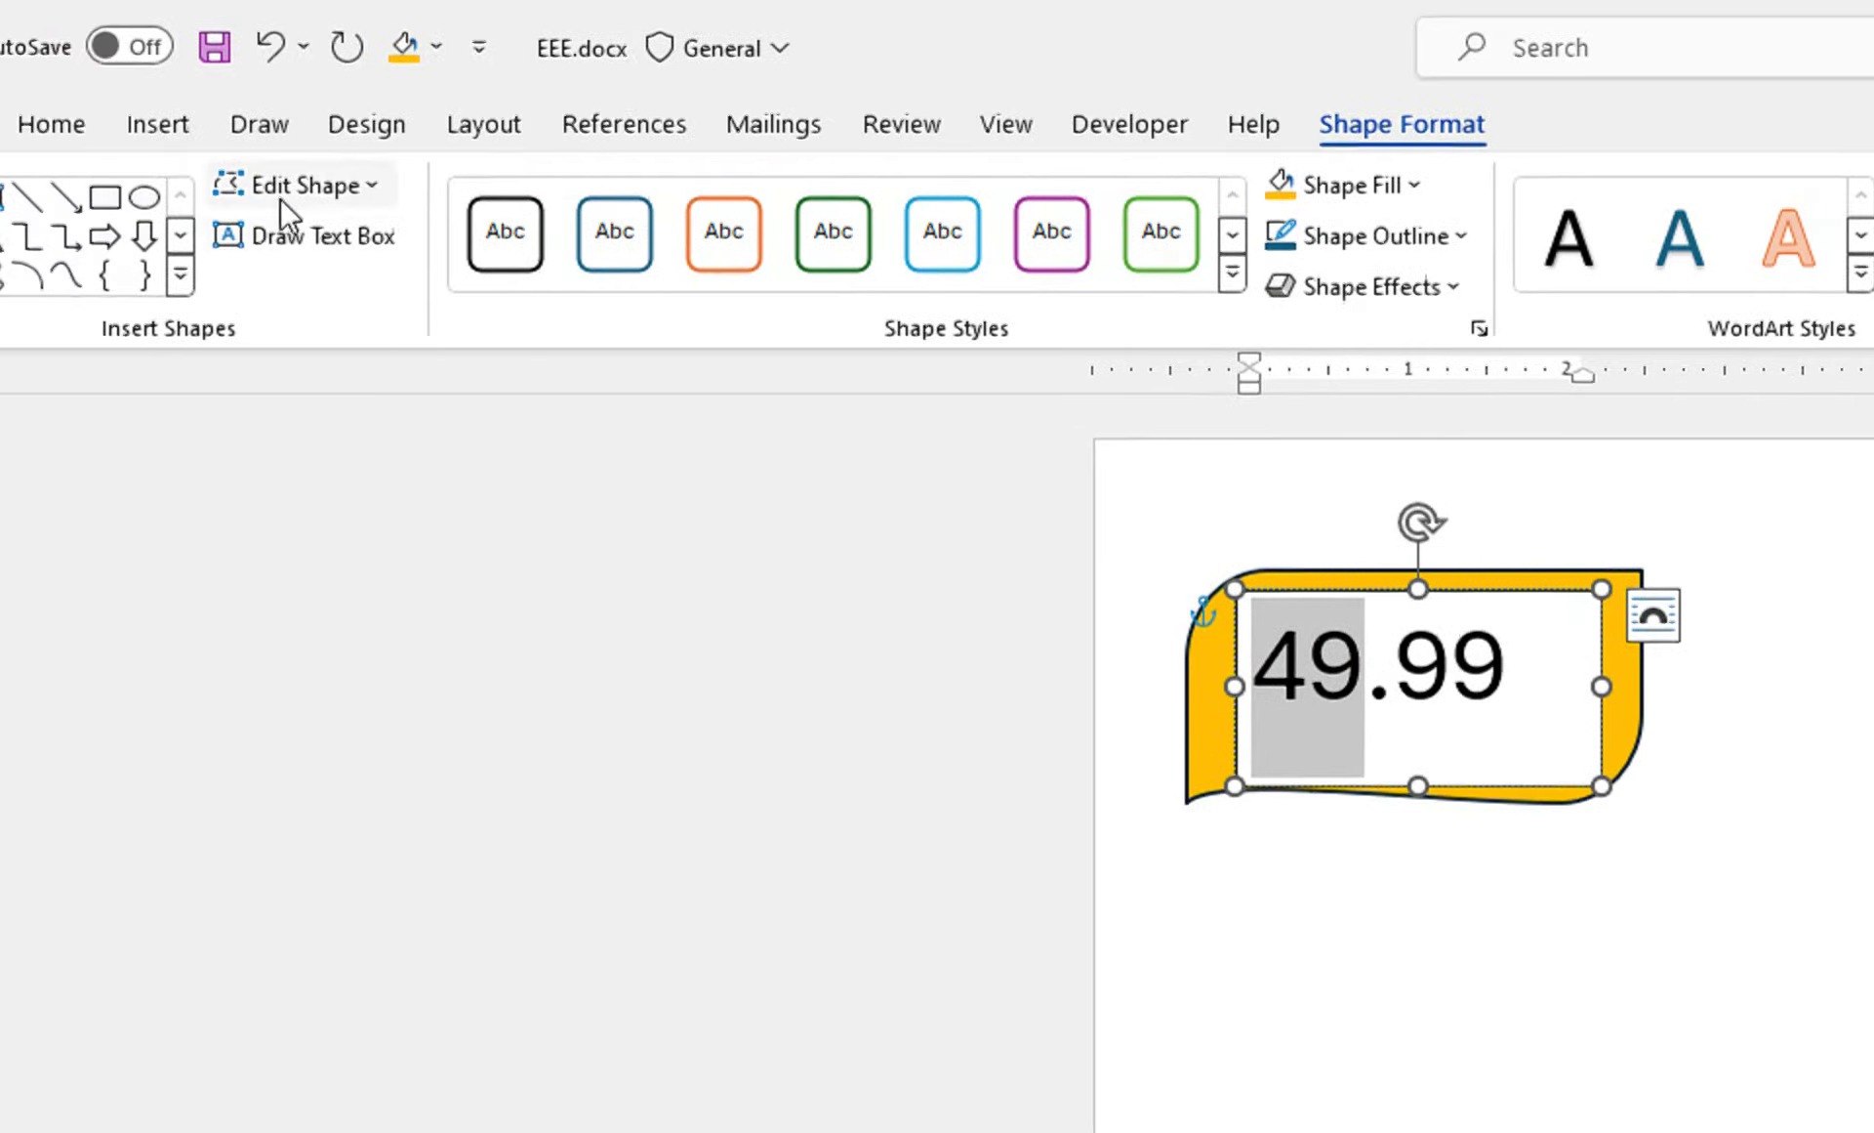
Step: Set the price text, including the 49, in Arial Black
click(172, 132)
click(605, 199)
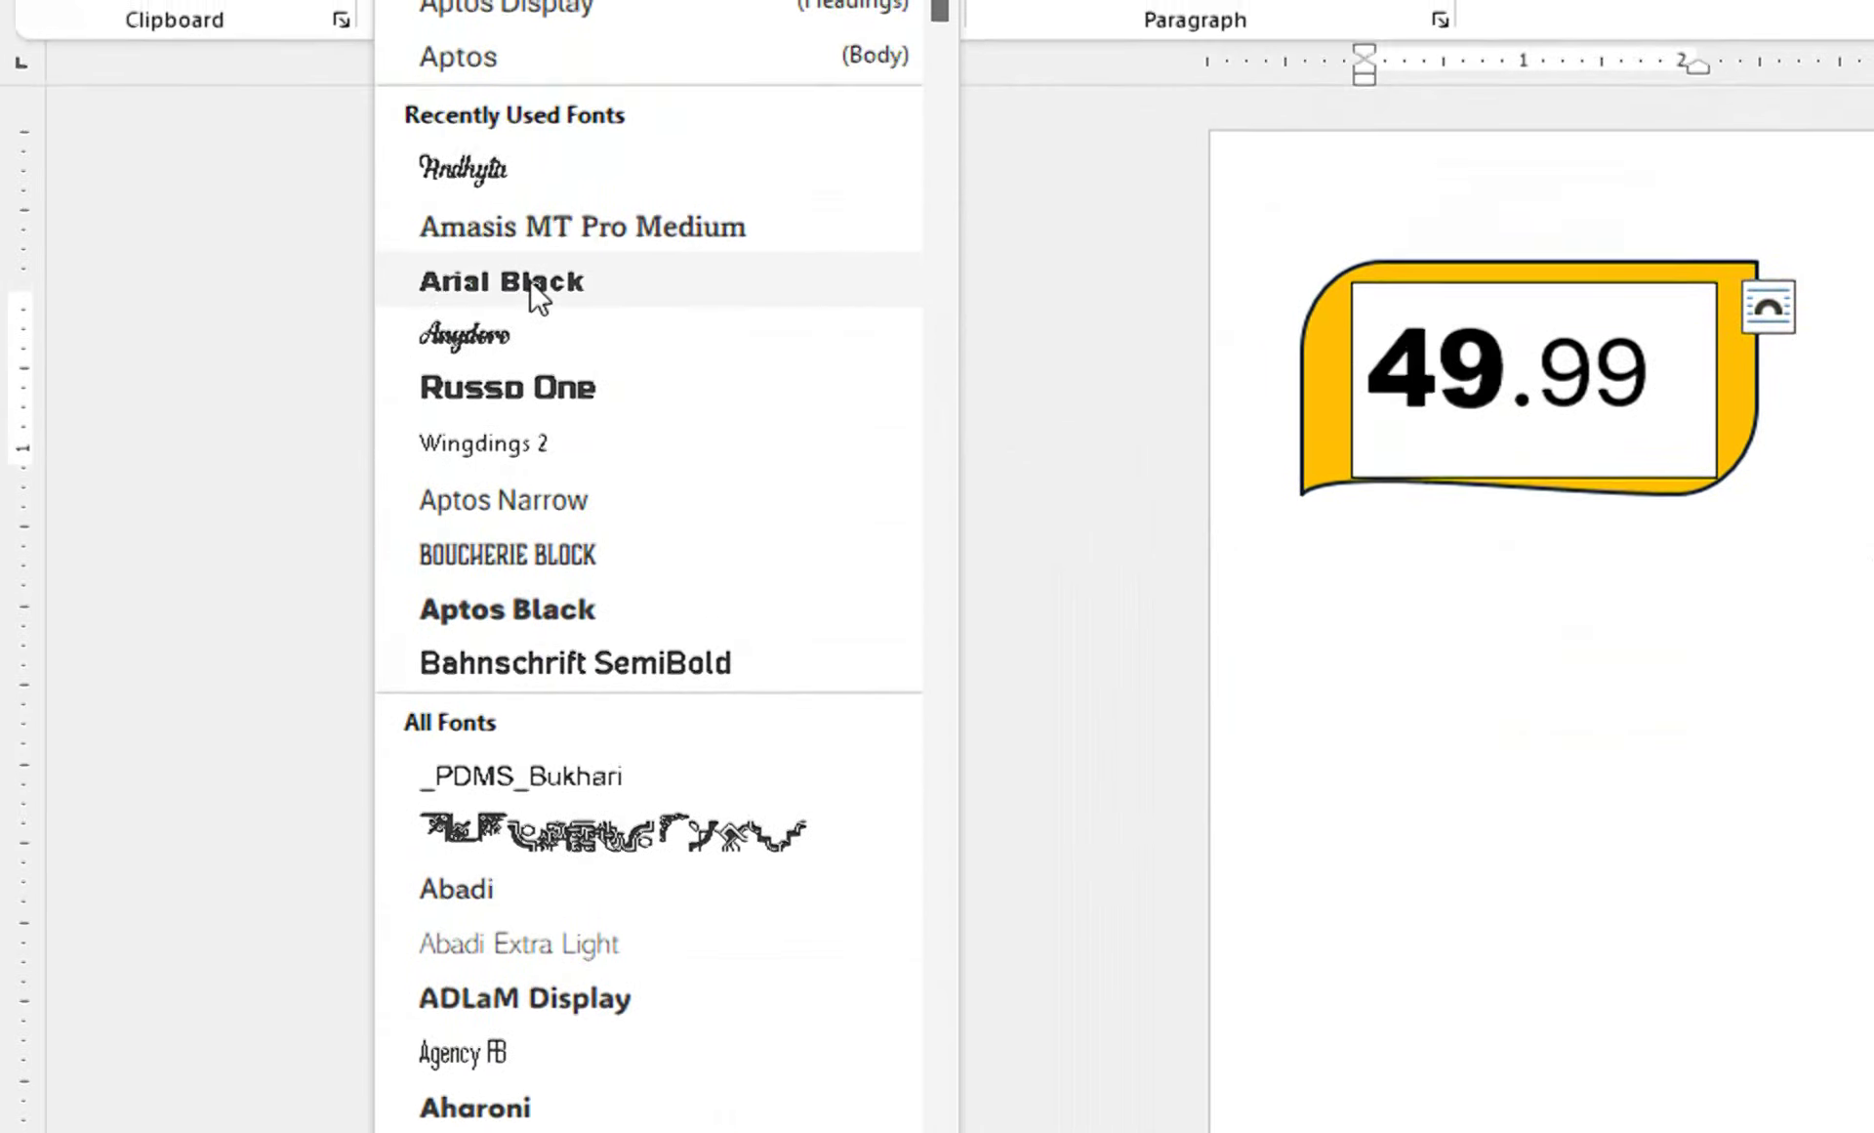
key(Escape)
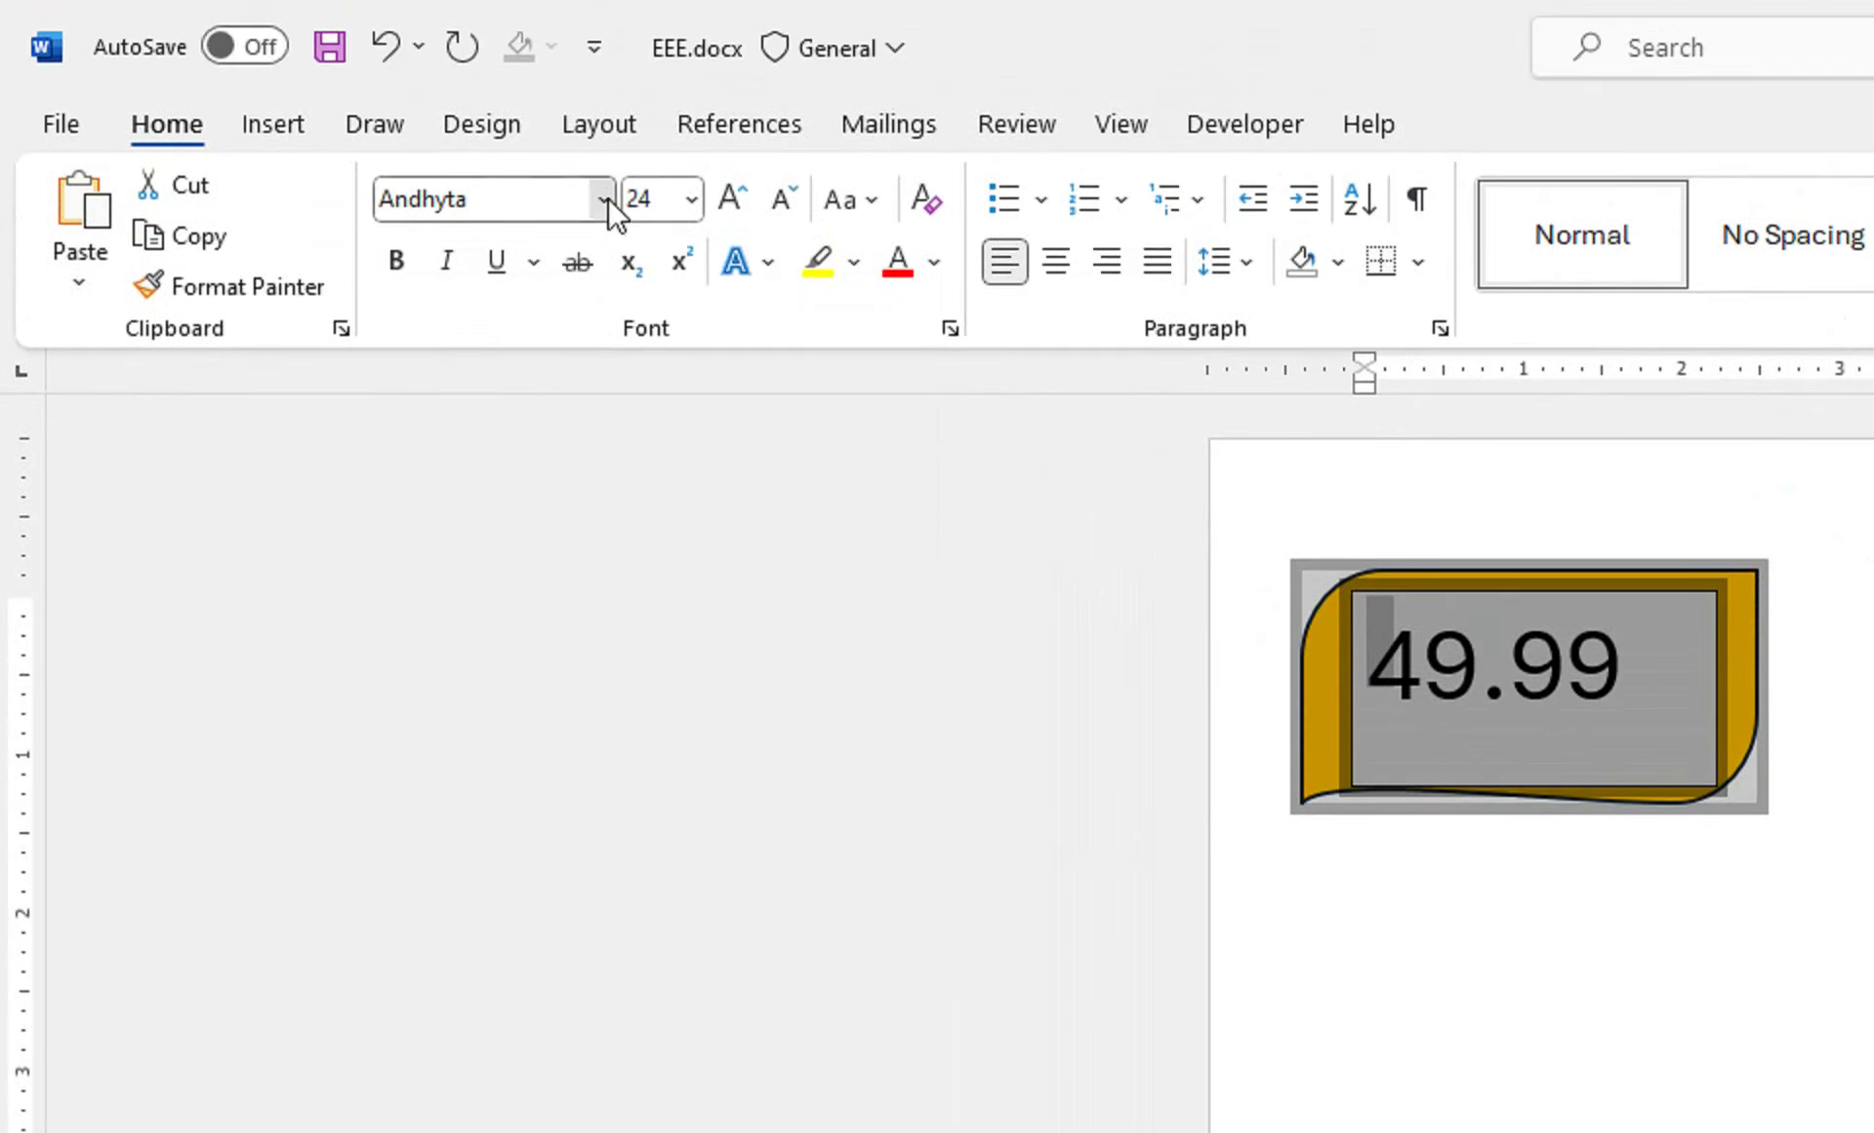
click(604, 115)
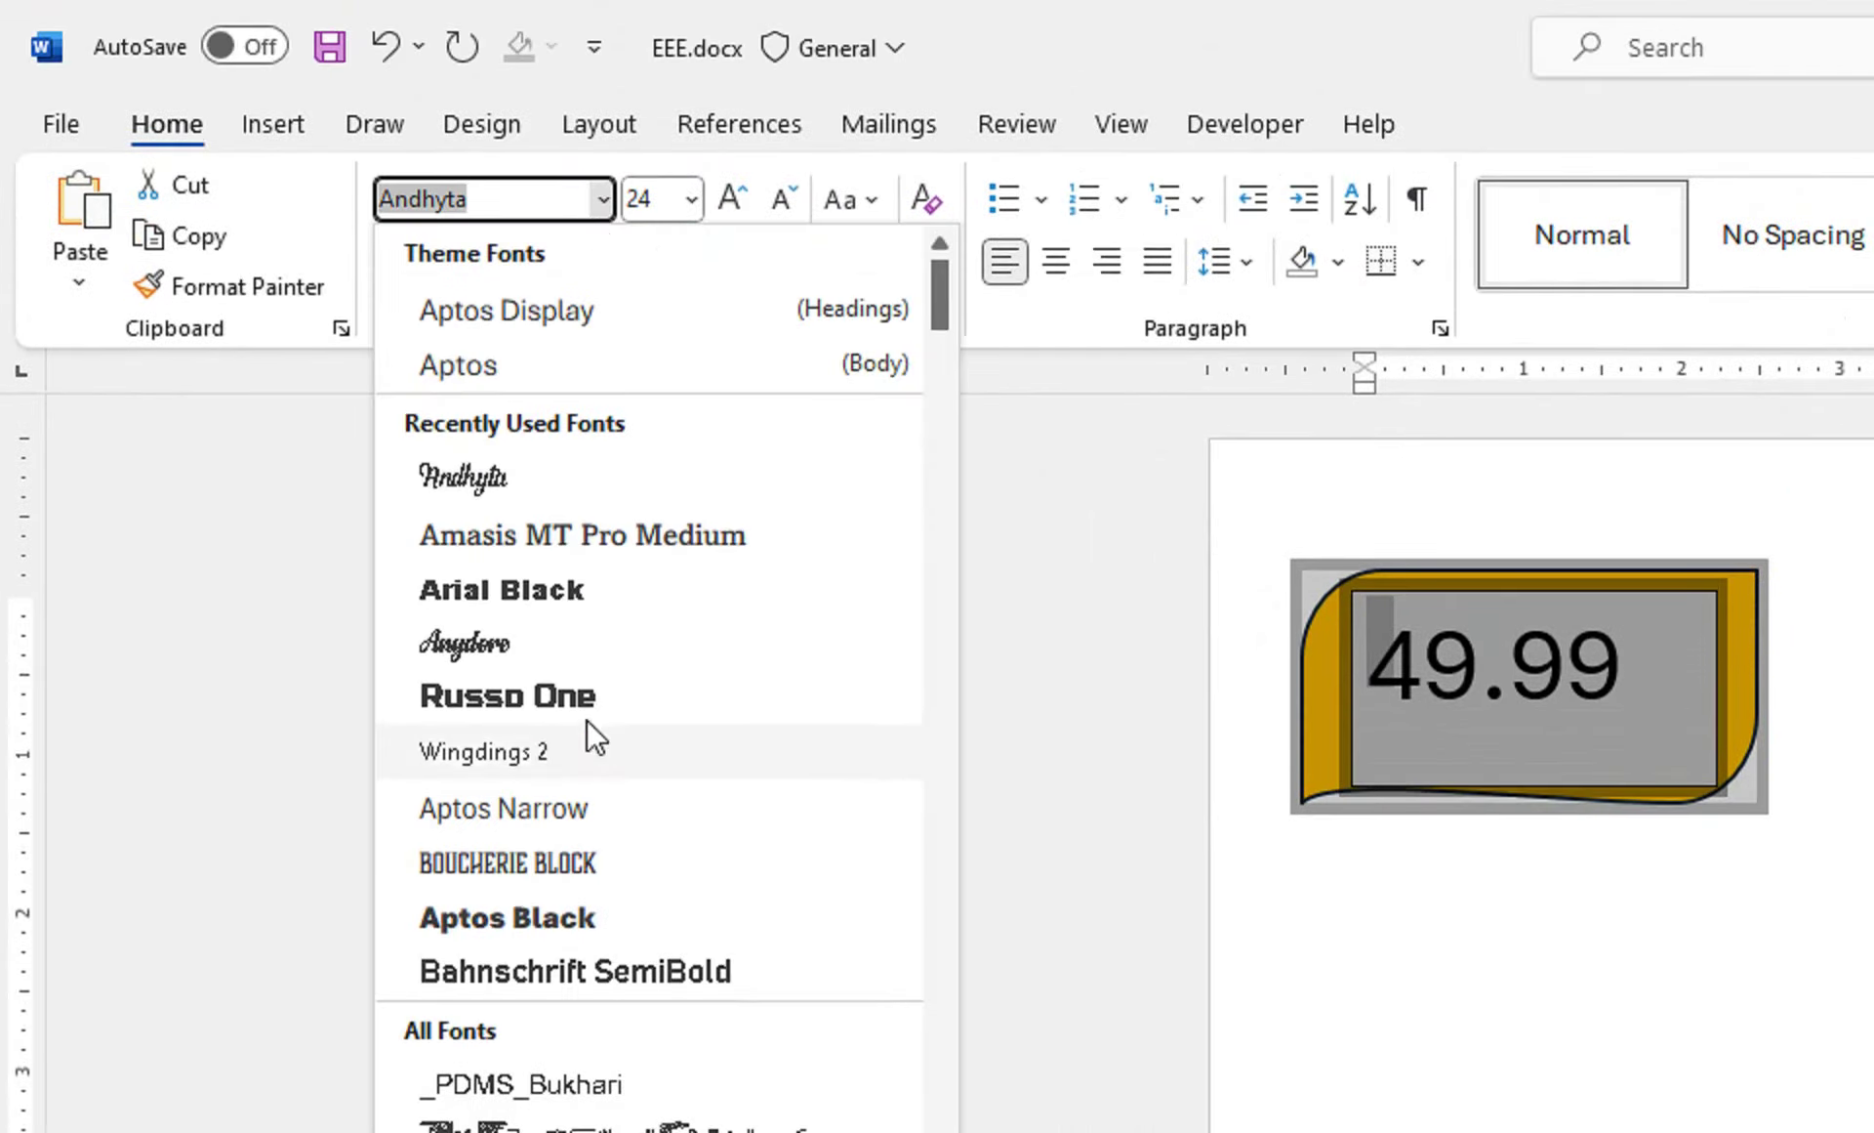
click(659, 586)
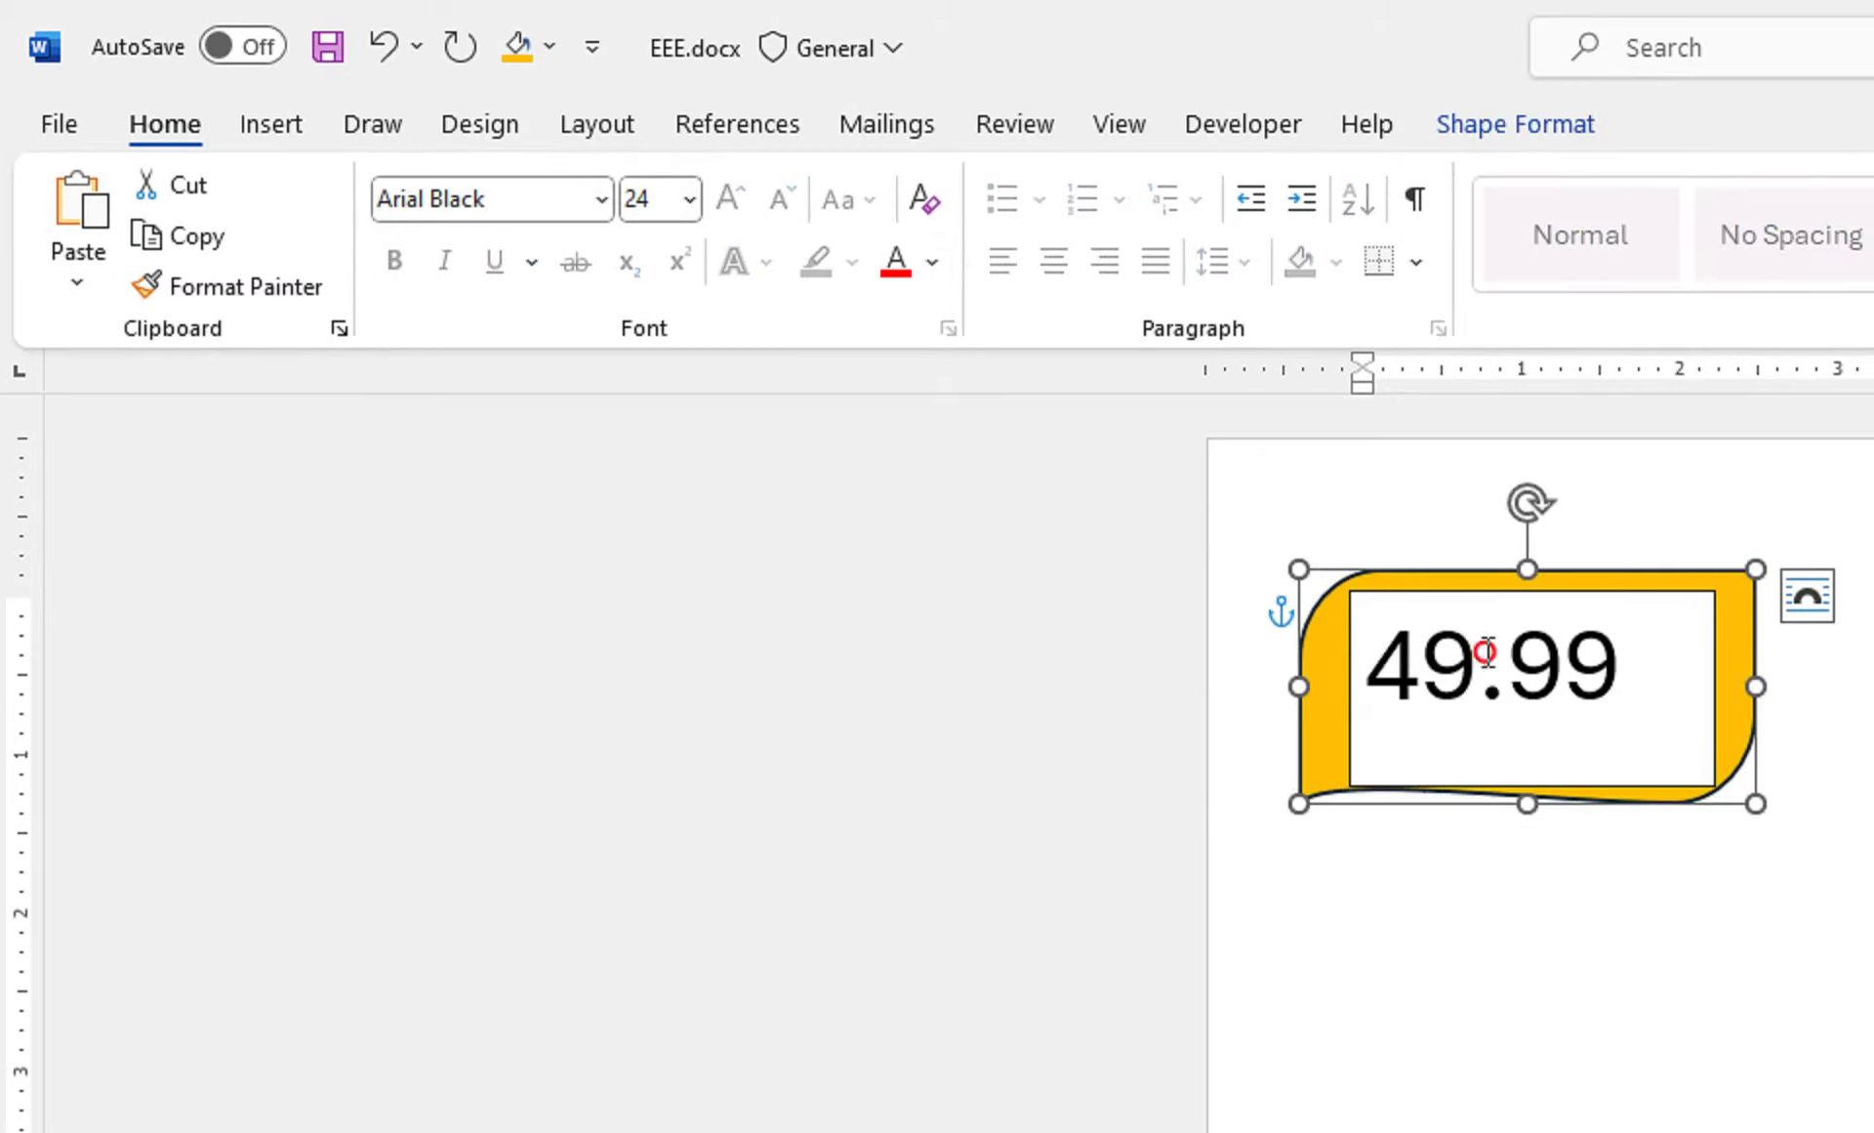
drag(1479, 664, 1366, 644)
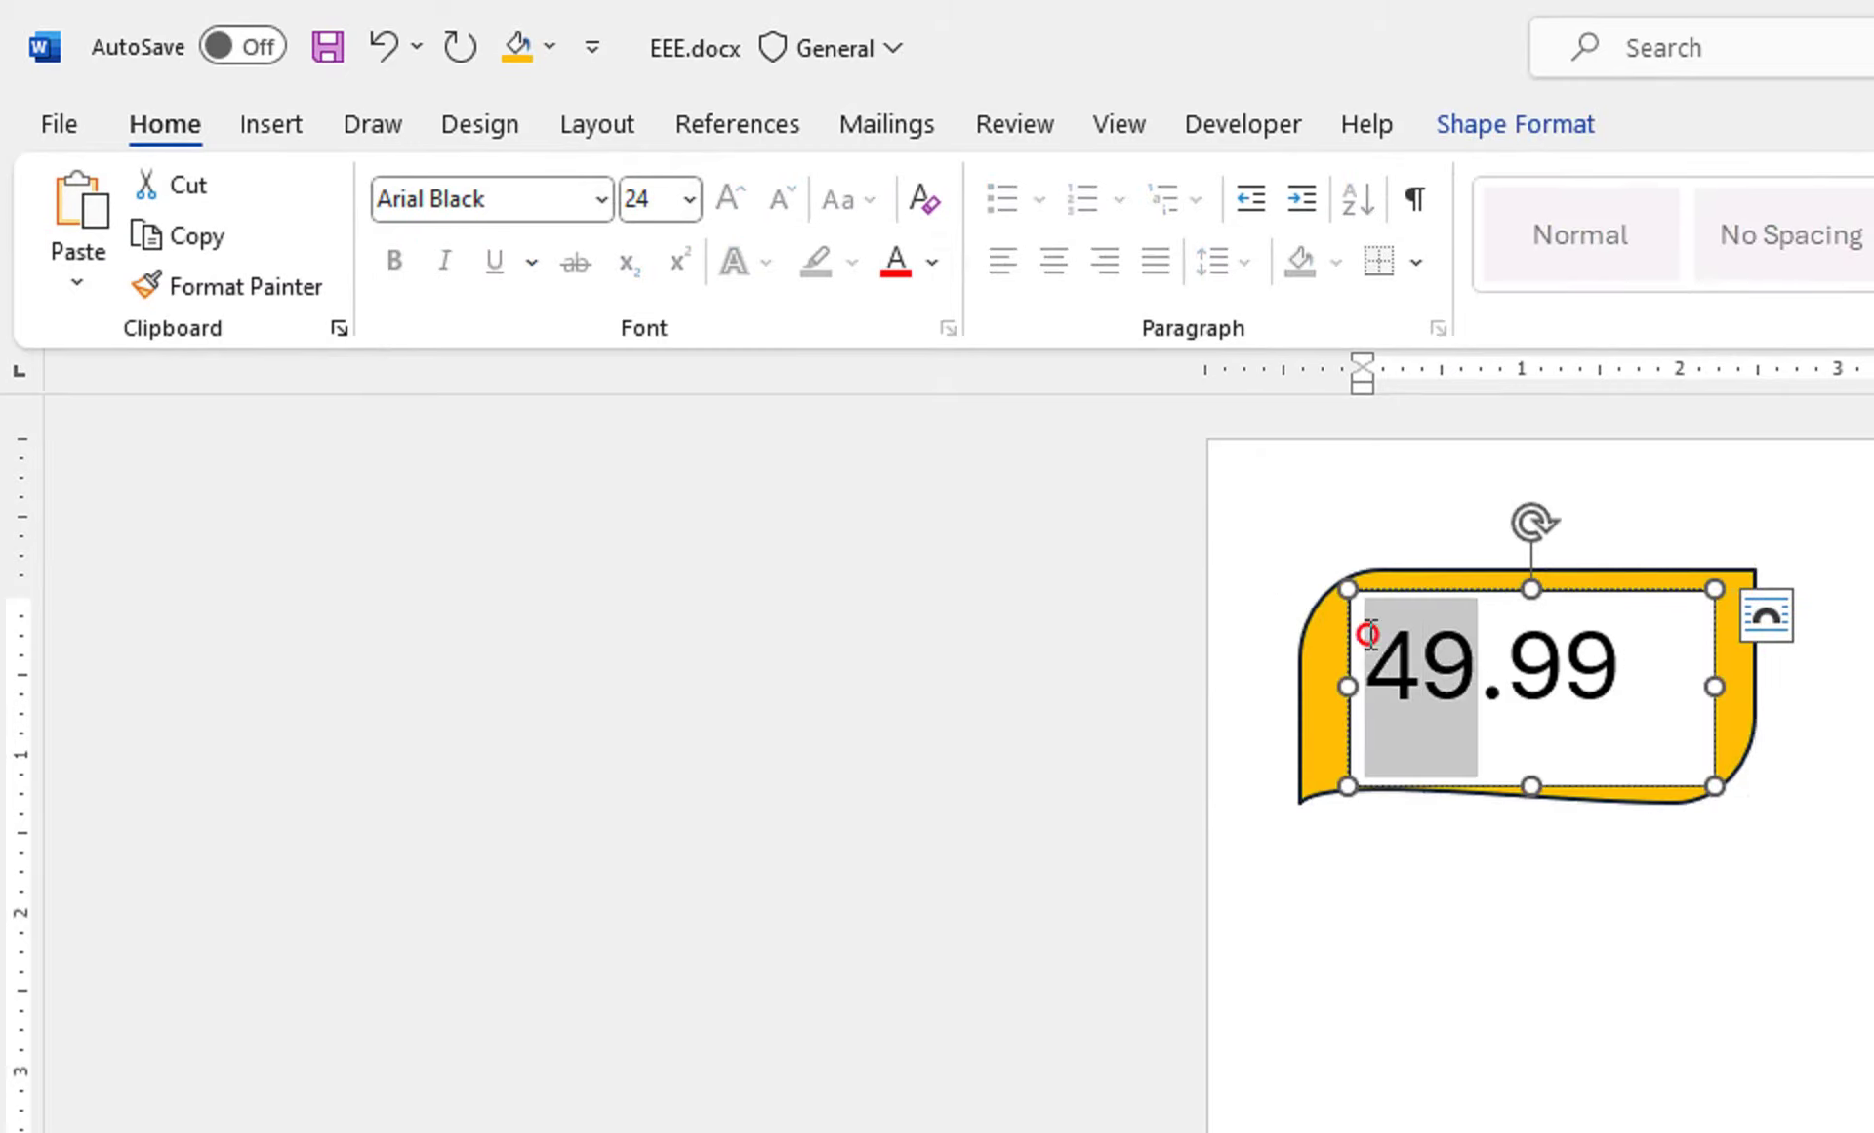
click(601, 200)
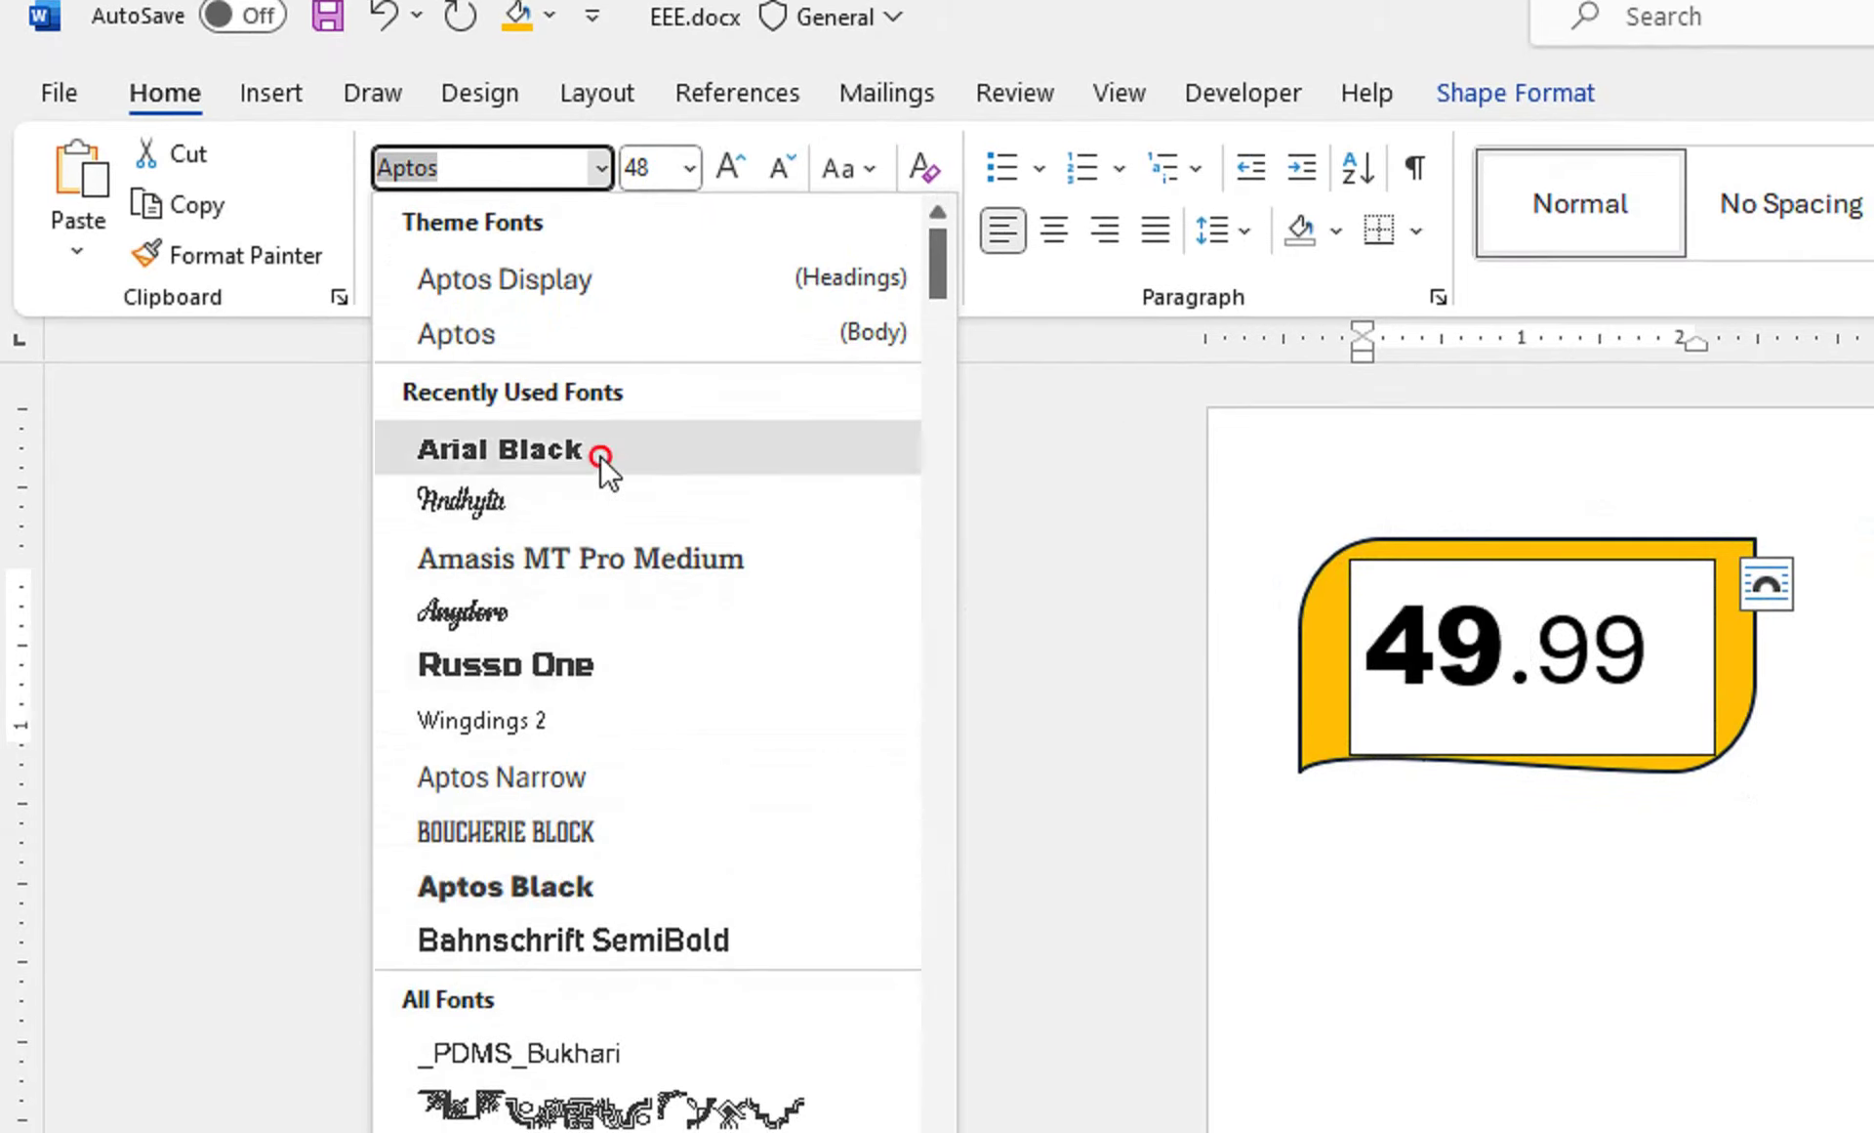
click(600, 455)
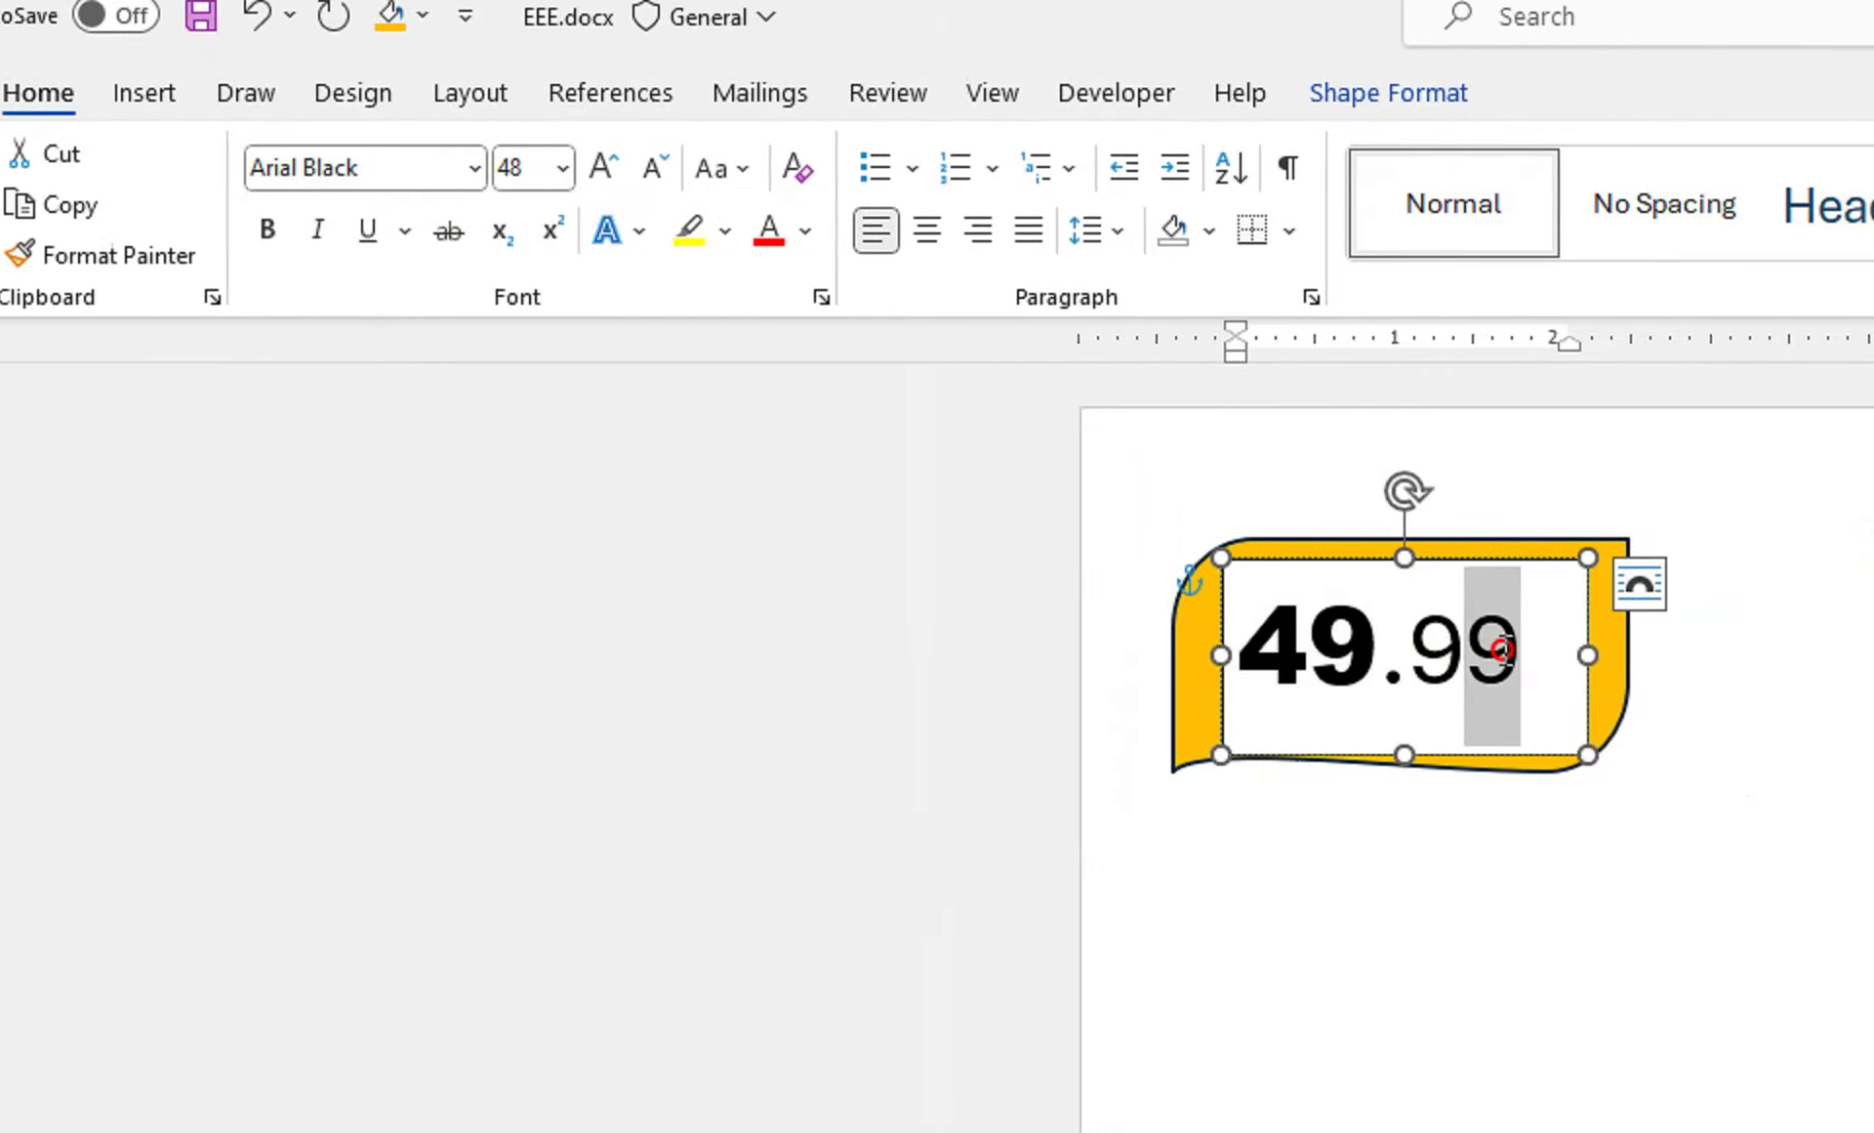
Step: Make the 99 an Arial Black 48 pt superscript
drag(1494, 653, 1403, 654)
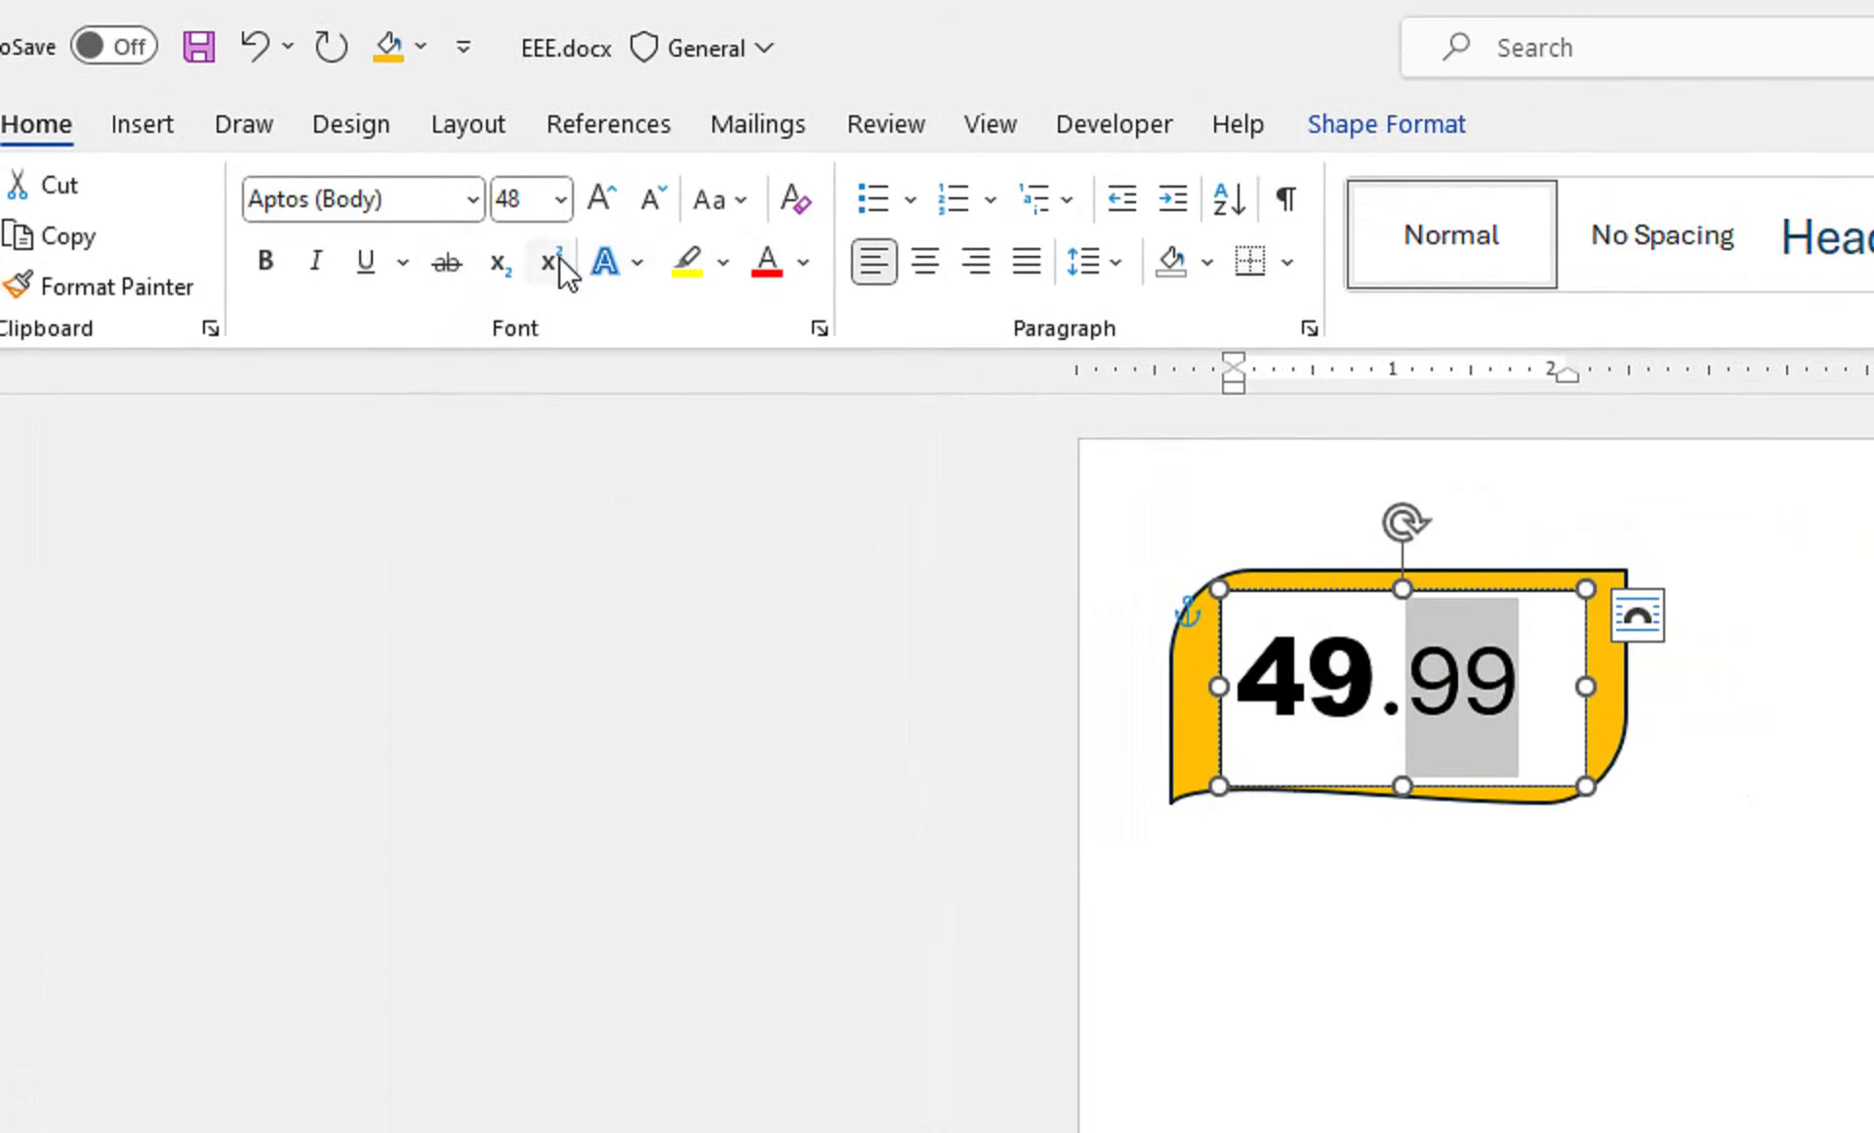
click(553, 262)
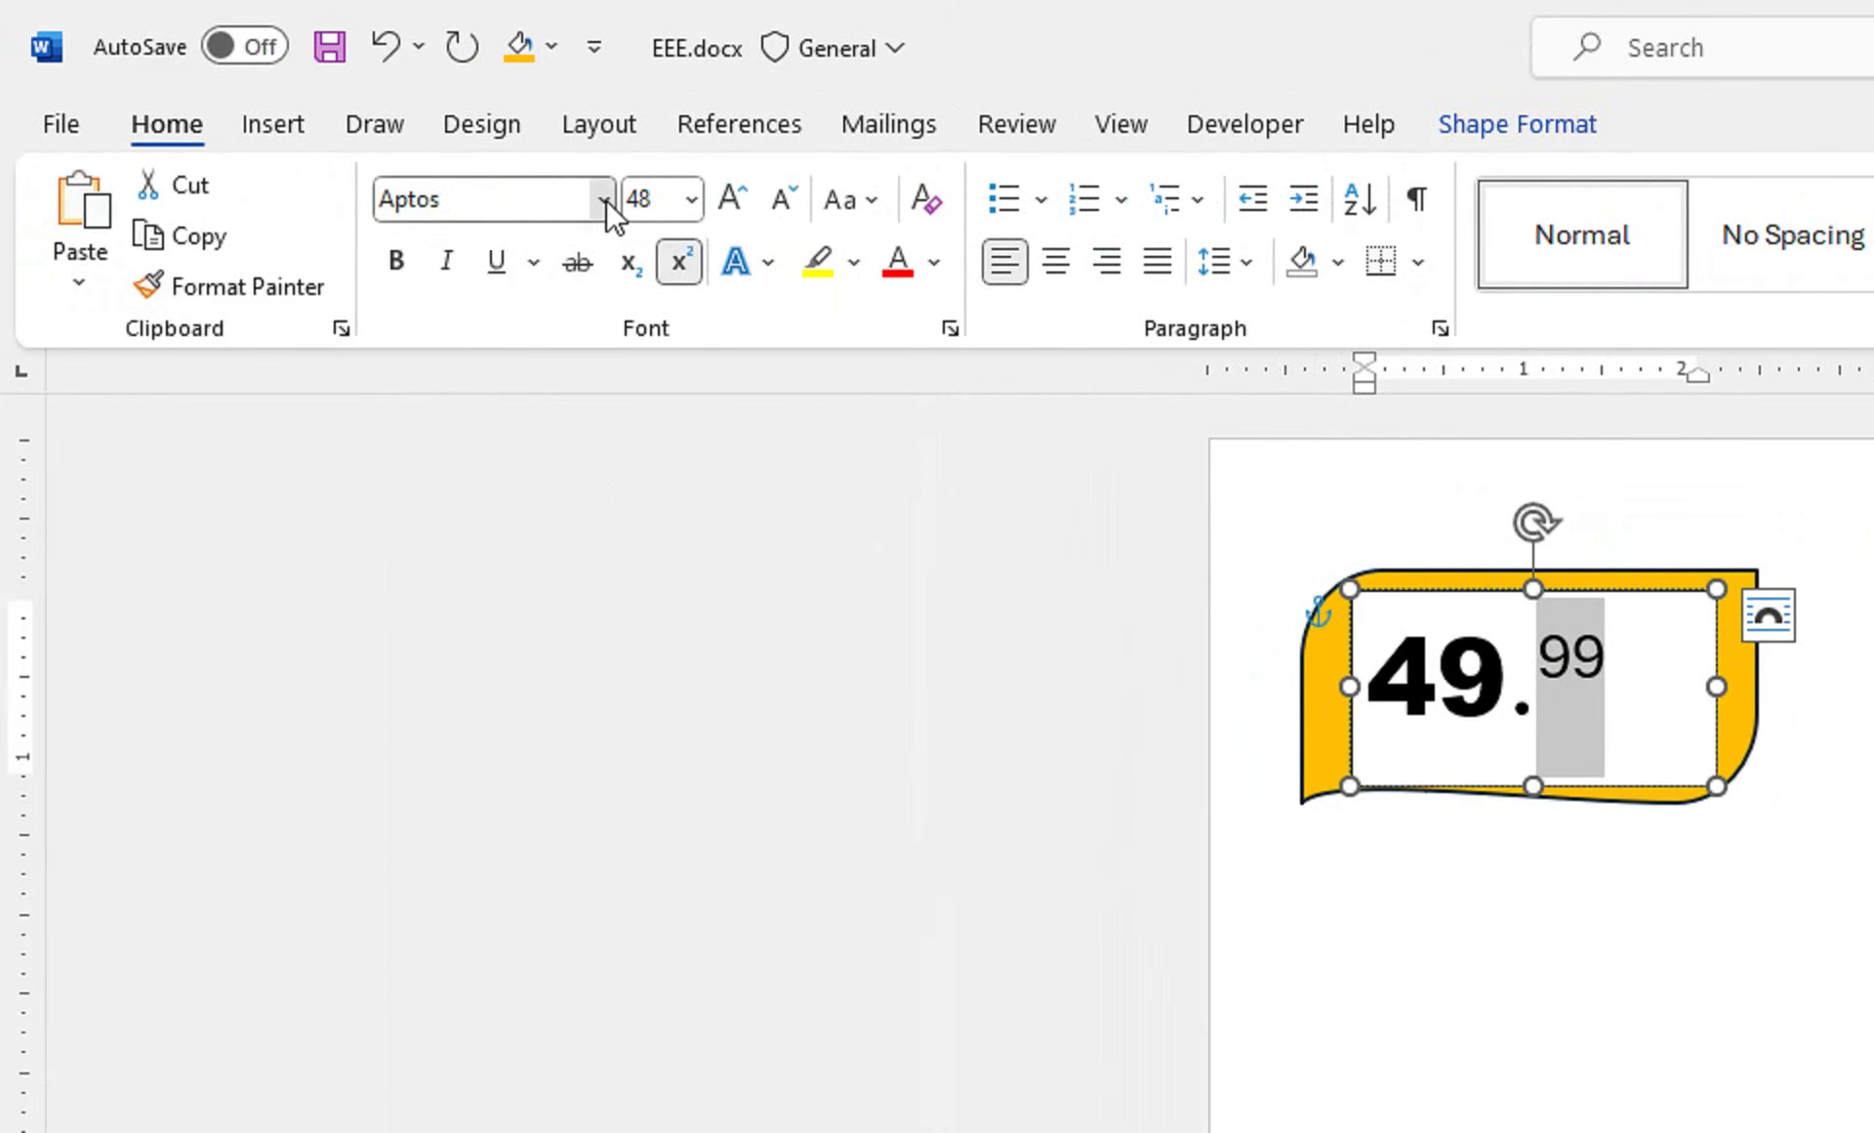
click(607, 200)
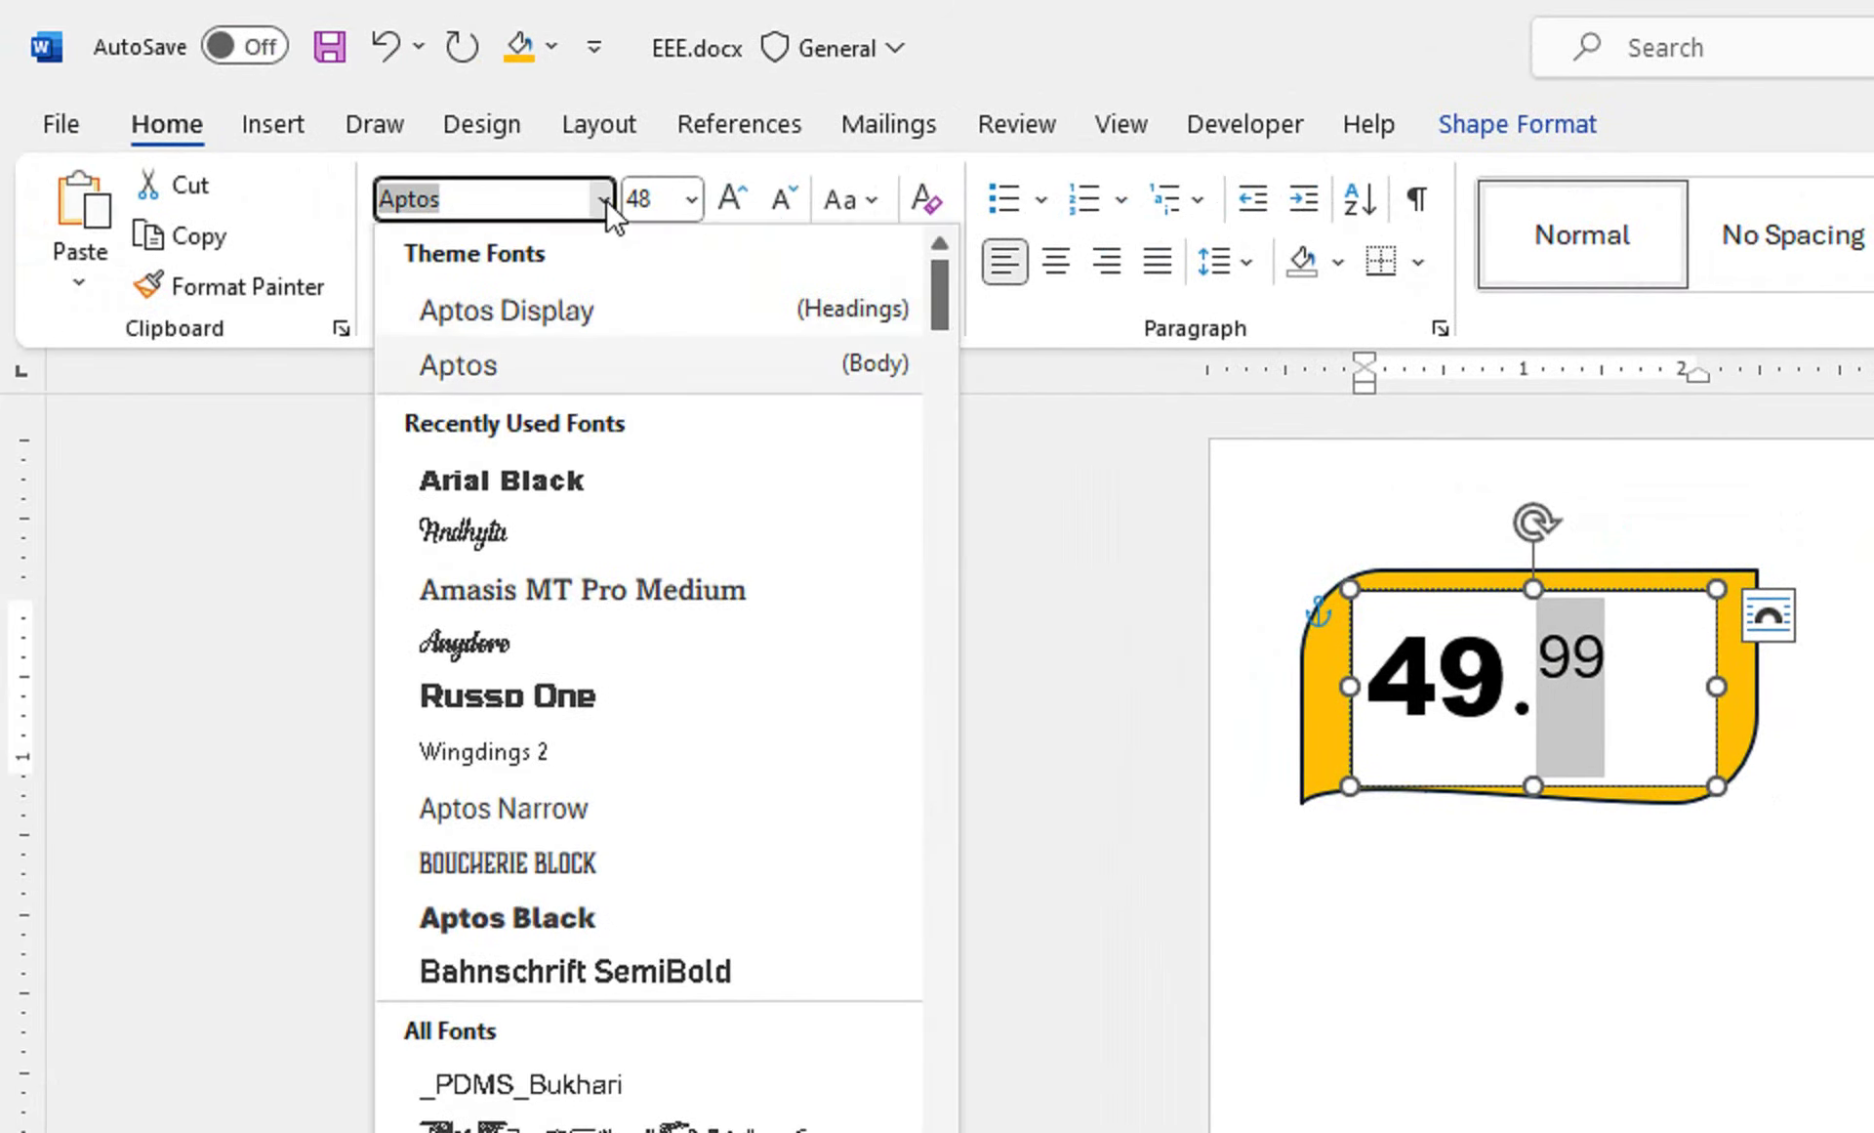
click(577, 483)
click(744, 195)
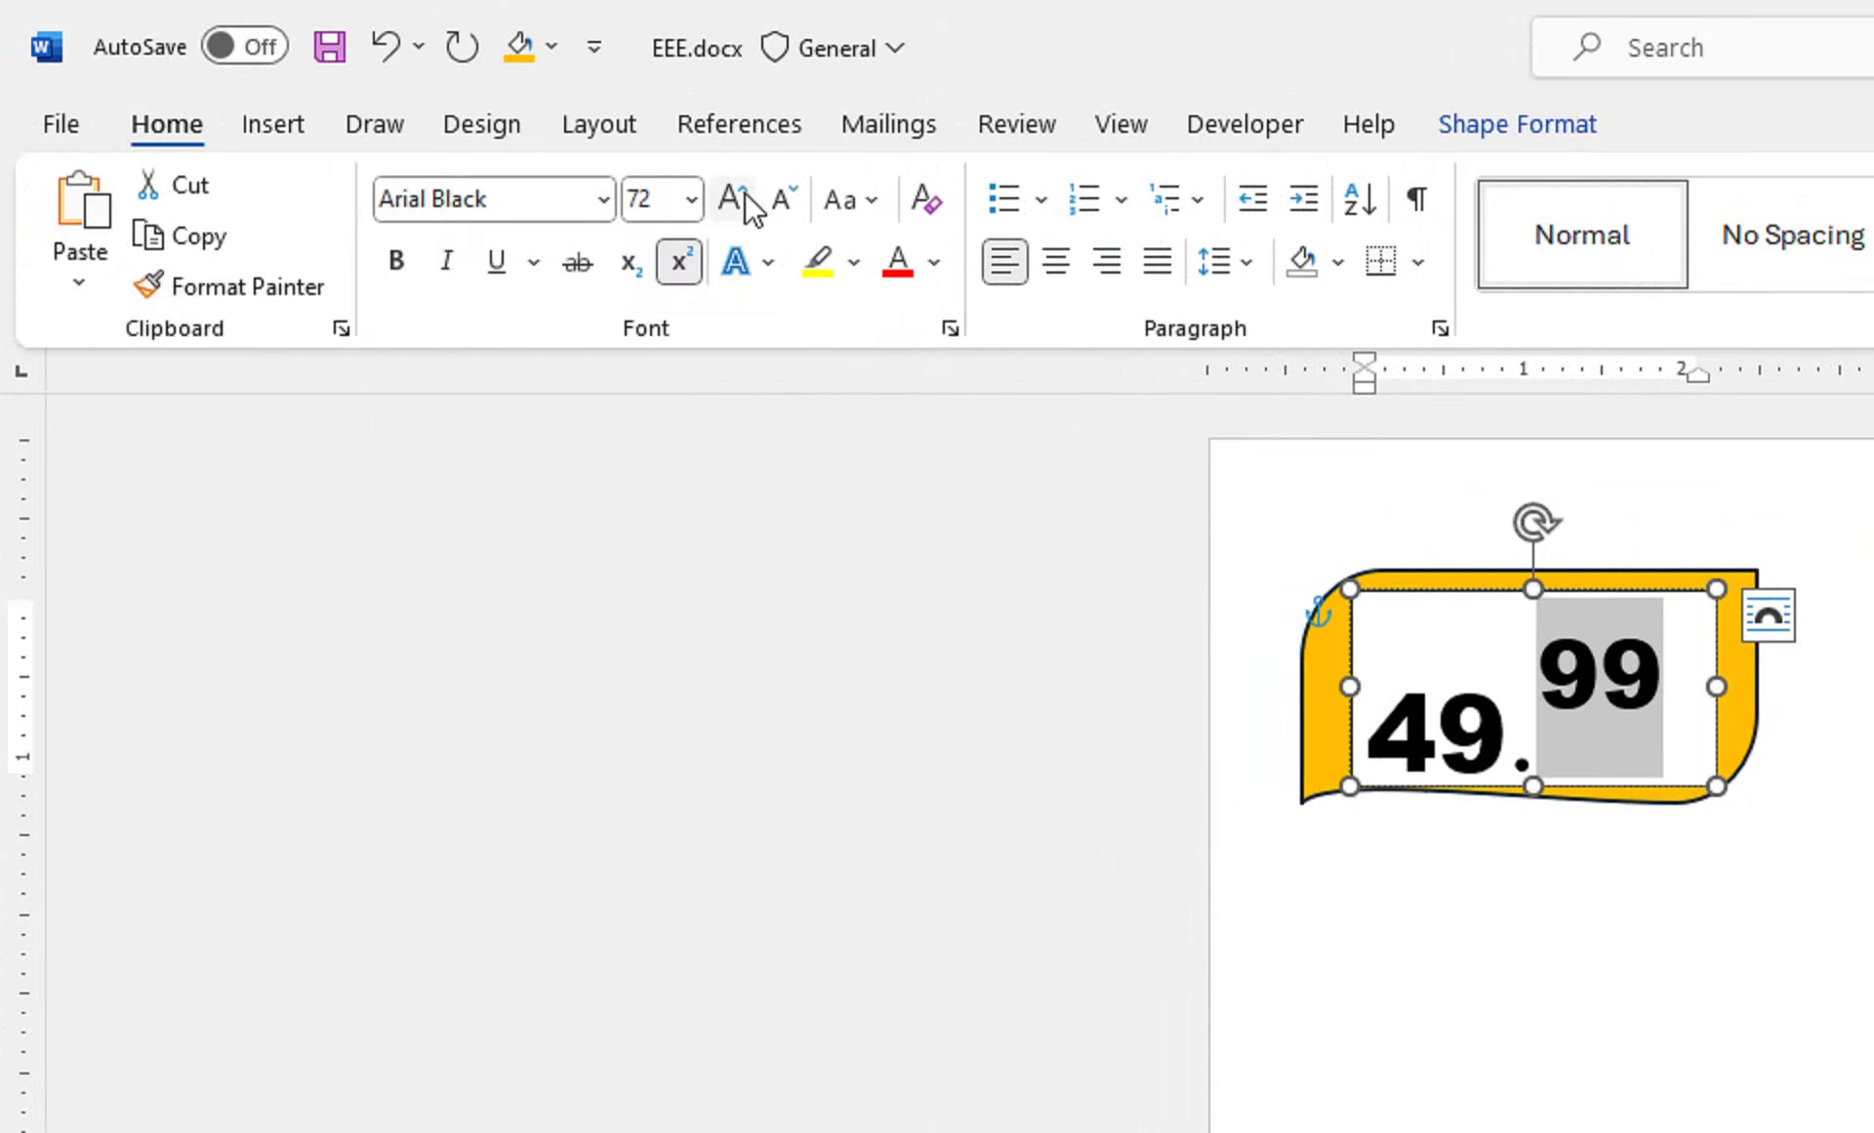
click(781, 200)
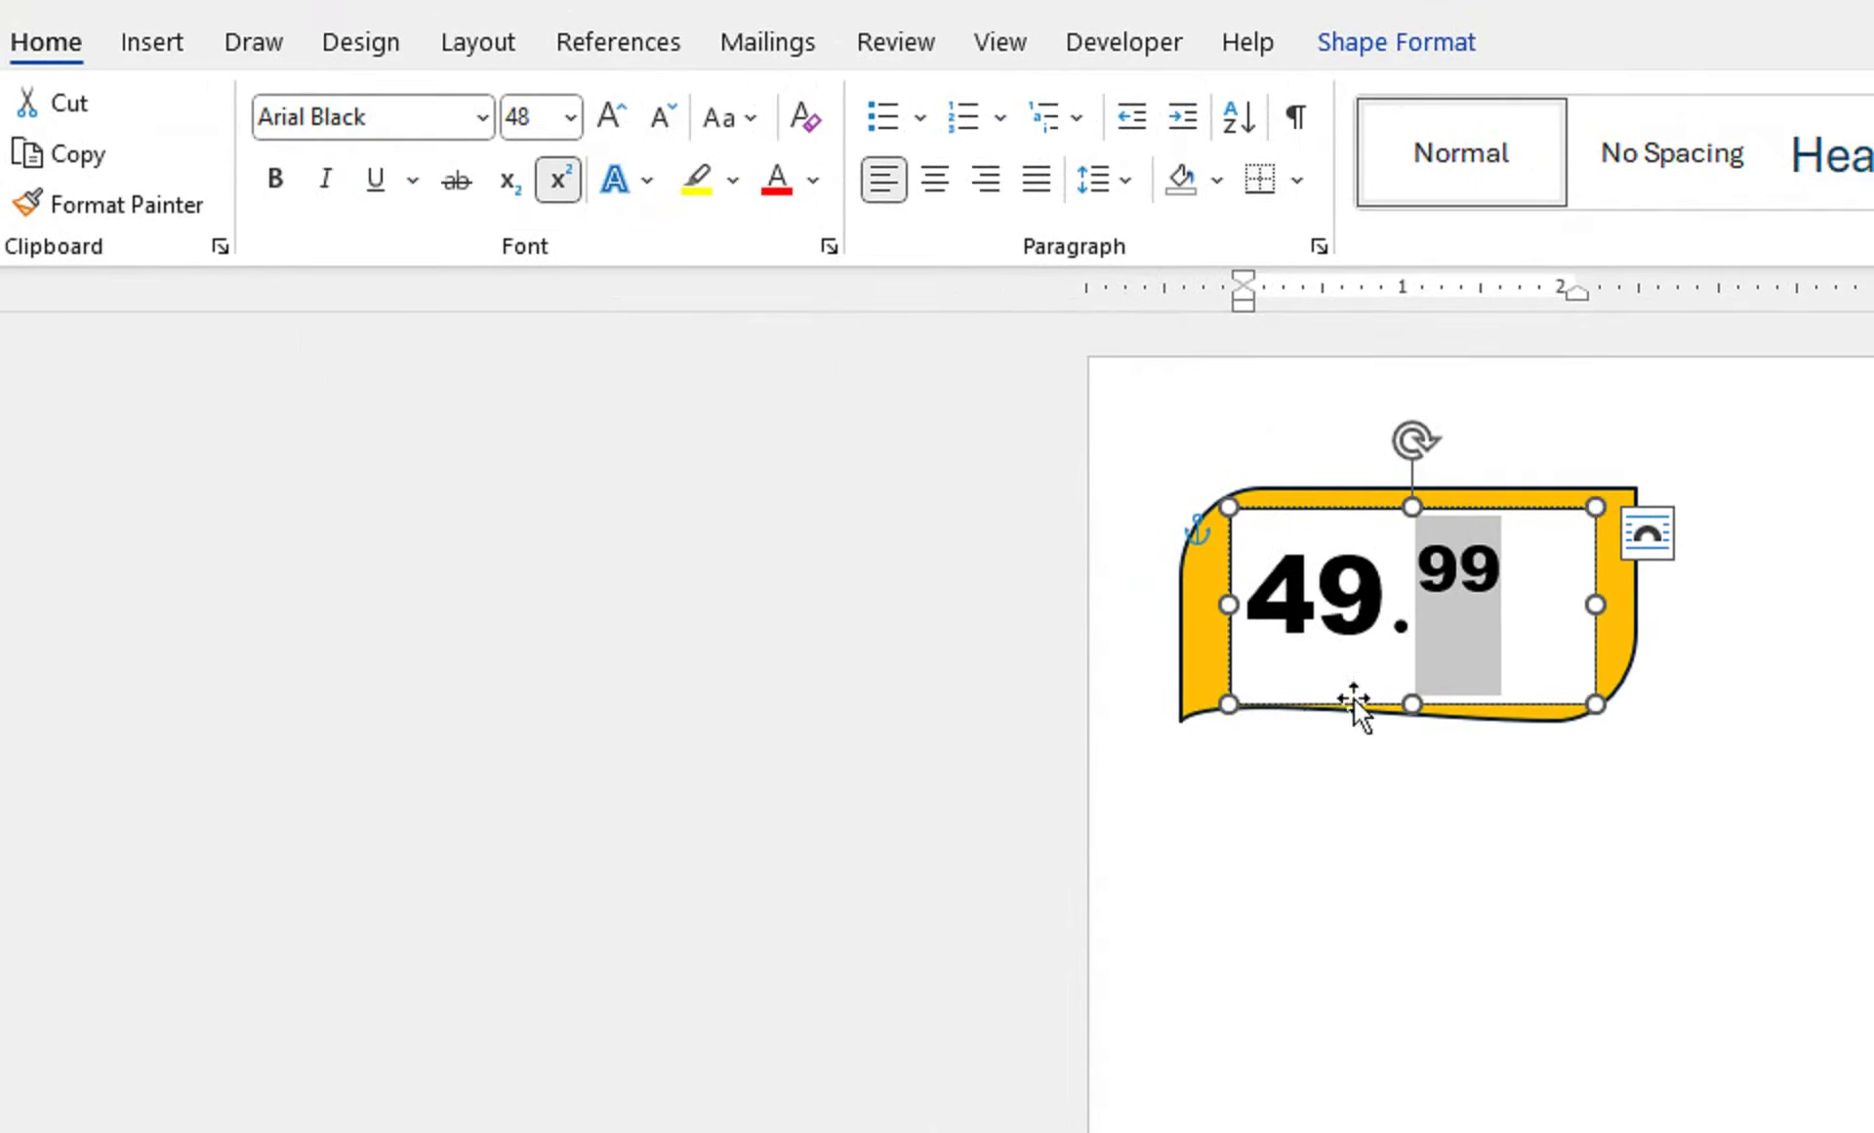
Step: Enlarge the 49 to 72 pt and move the text box up inside the shape
drag(1384, 585, 1249, 595)
click(611, 201)
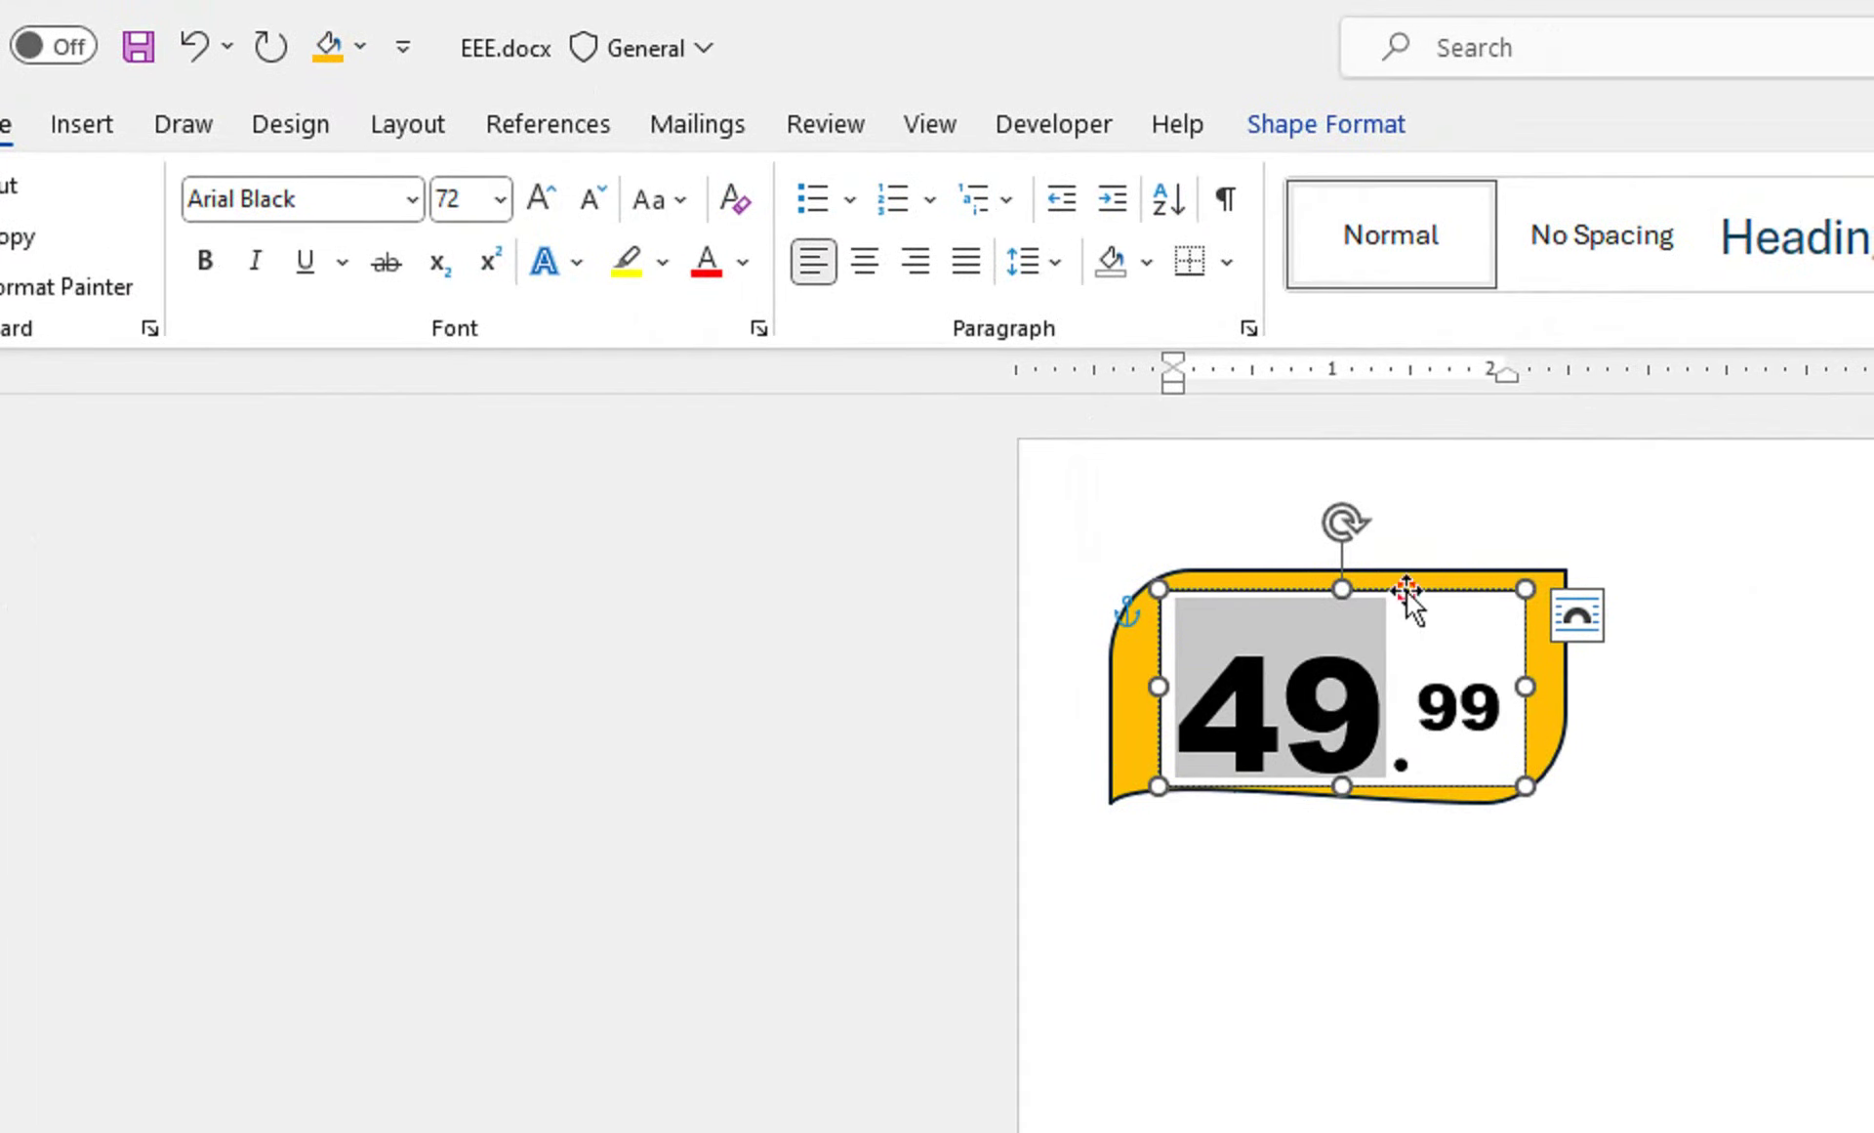
drag(1407, 592, 1408, 572)
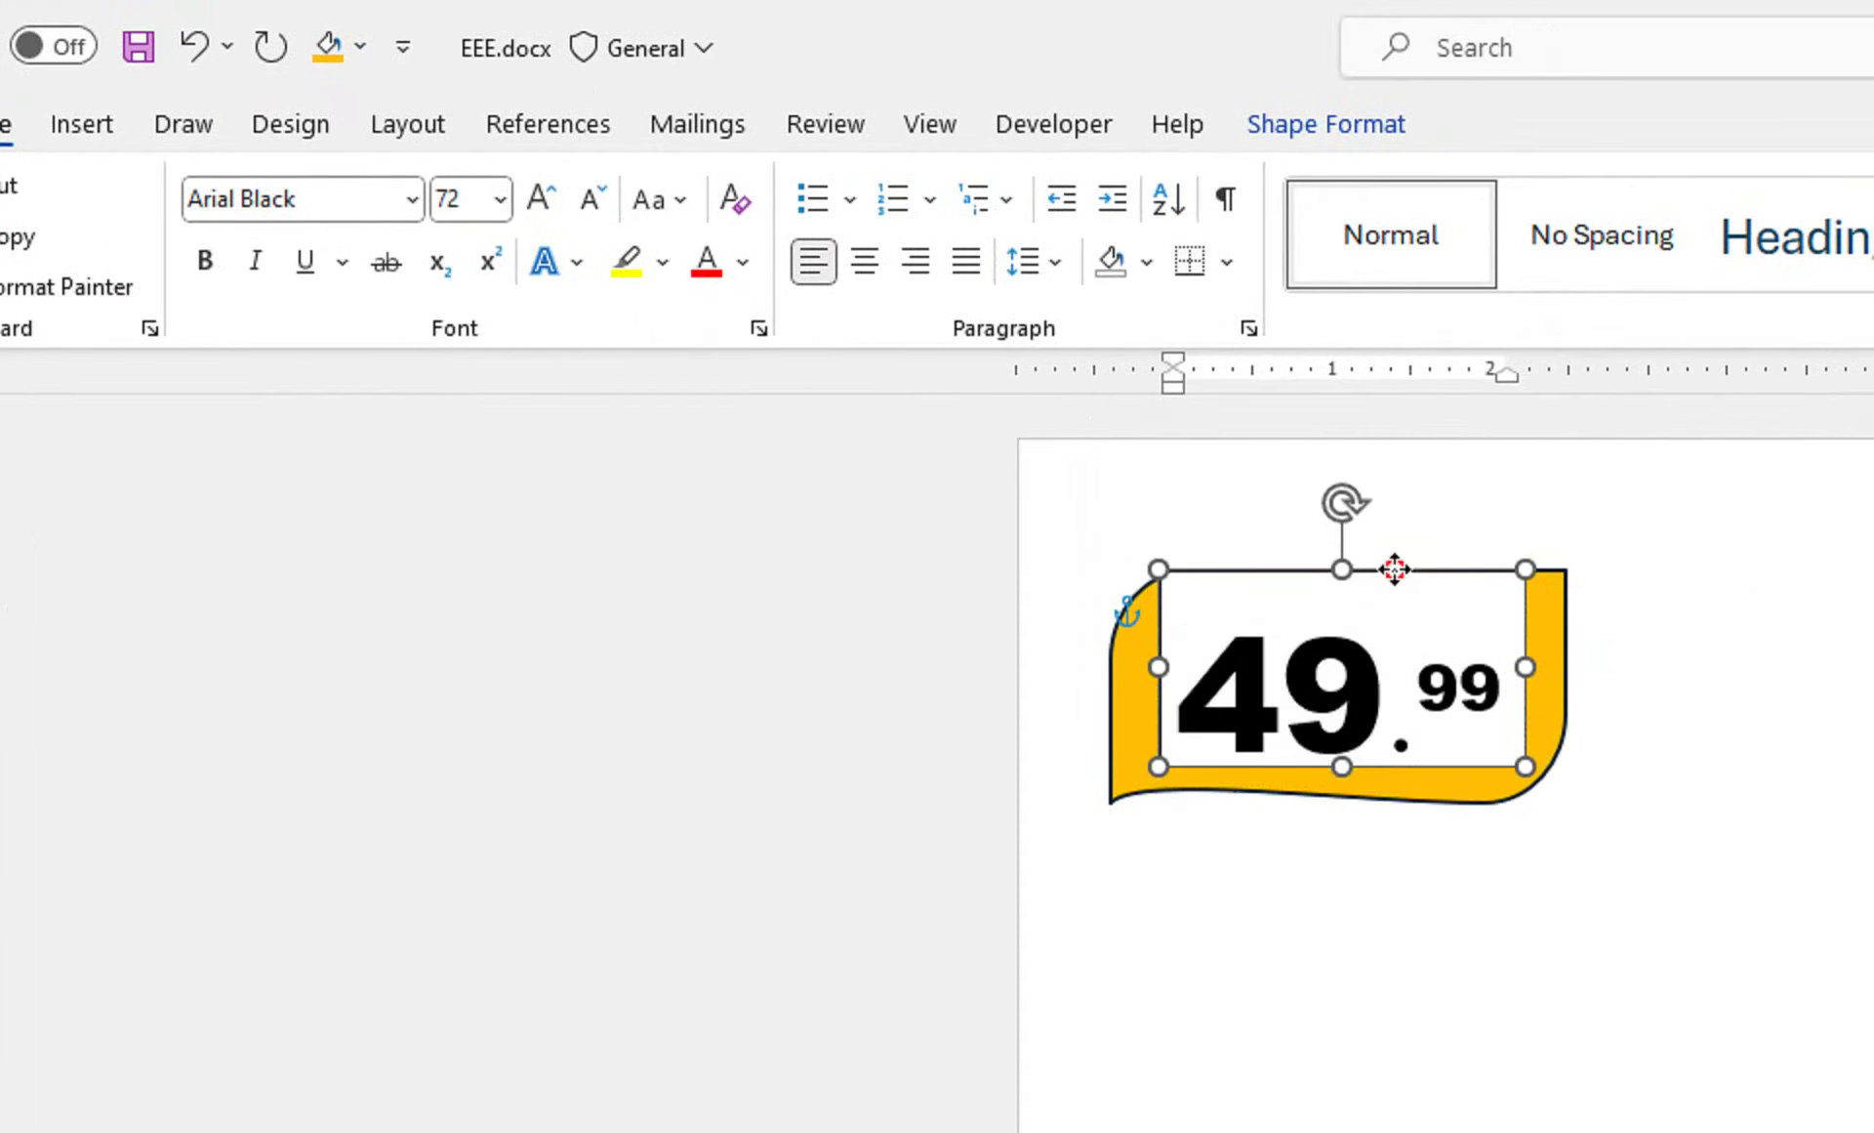
Step: Set the yellow shape's outline to No Outline
click(1331, 127)
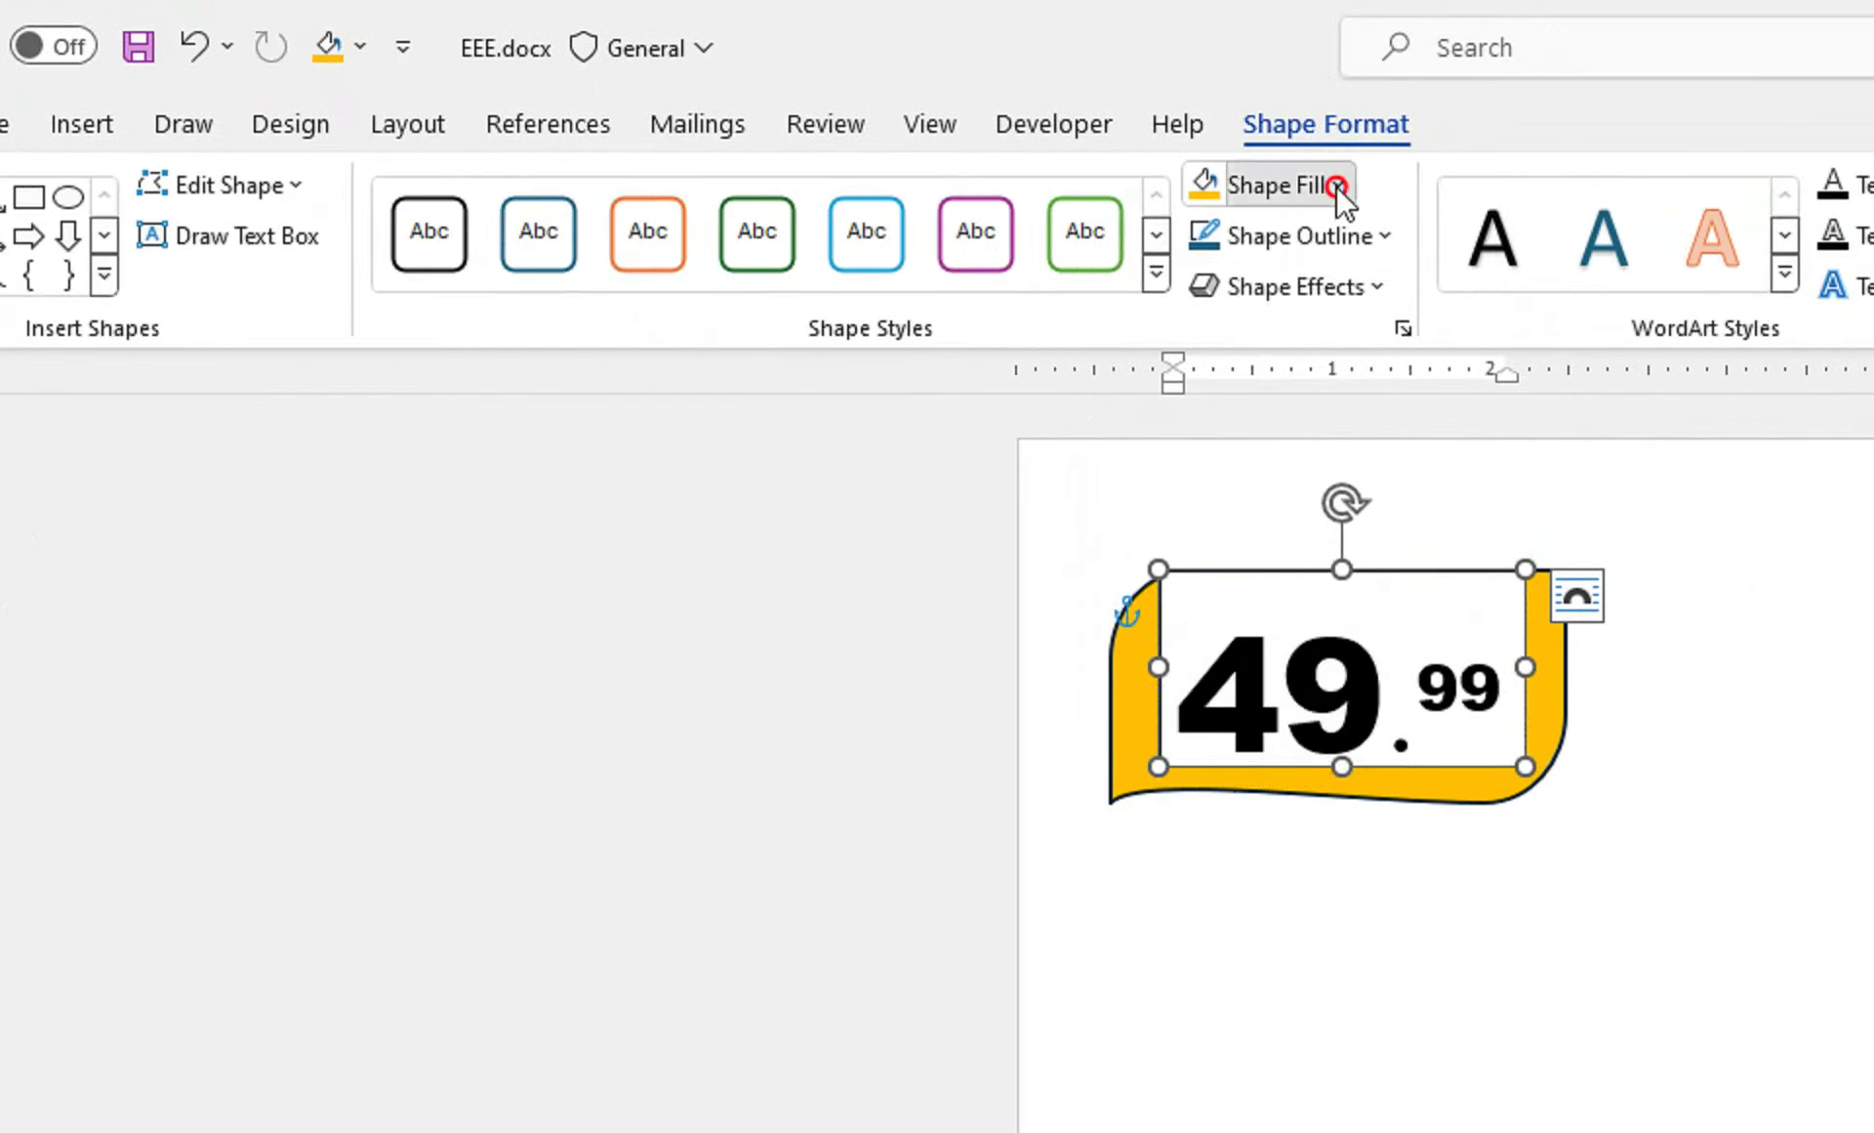
click(1355, 239)
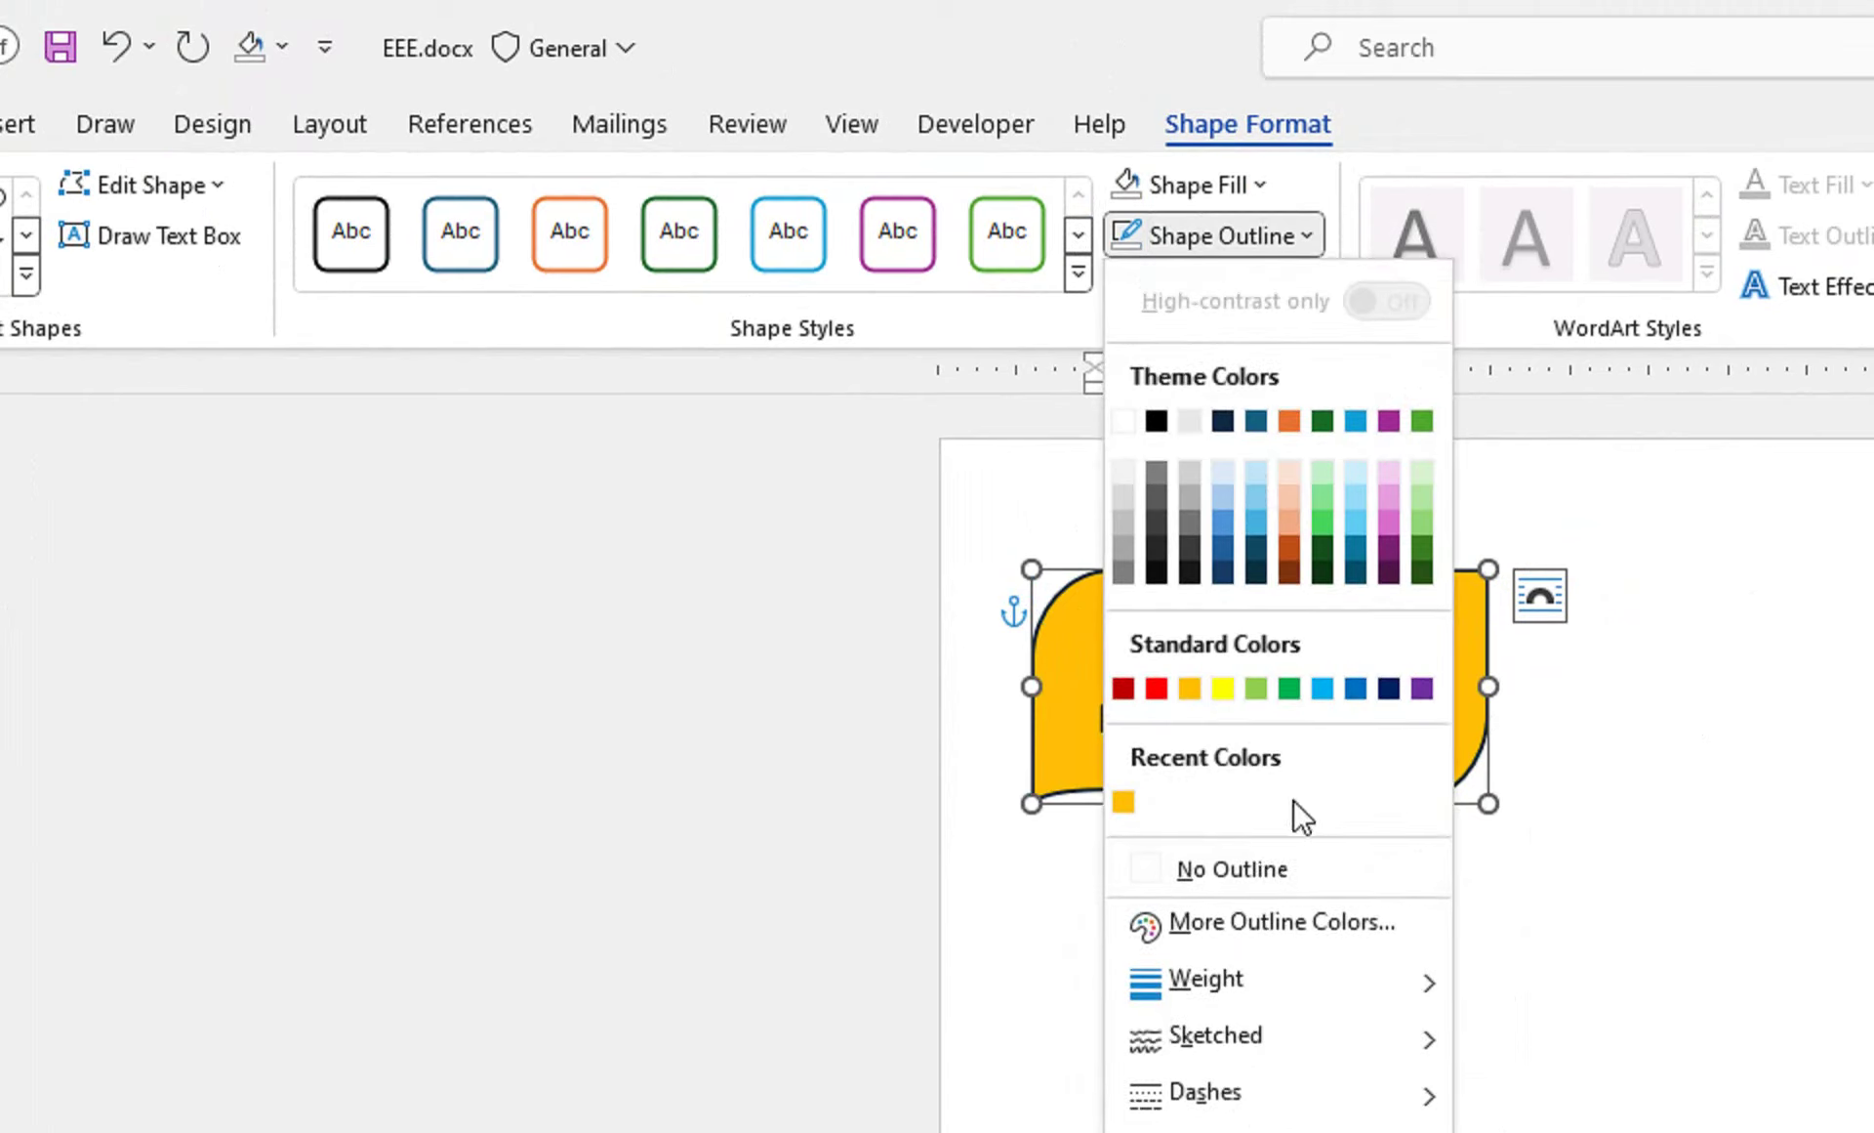
click(1263, 867)
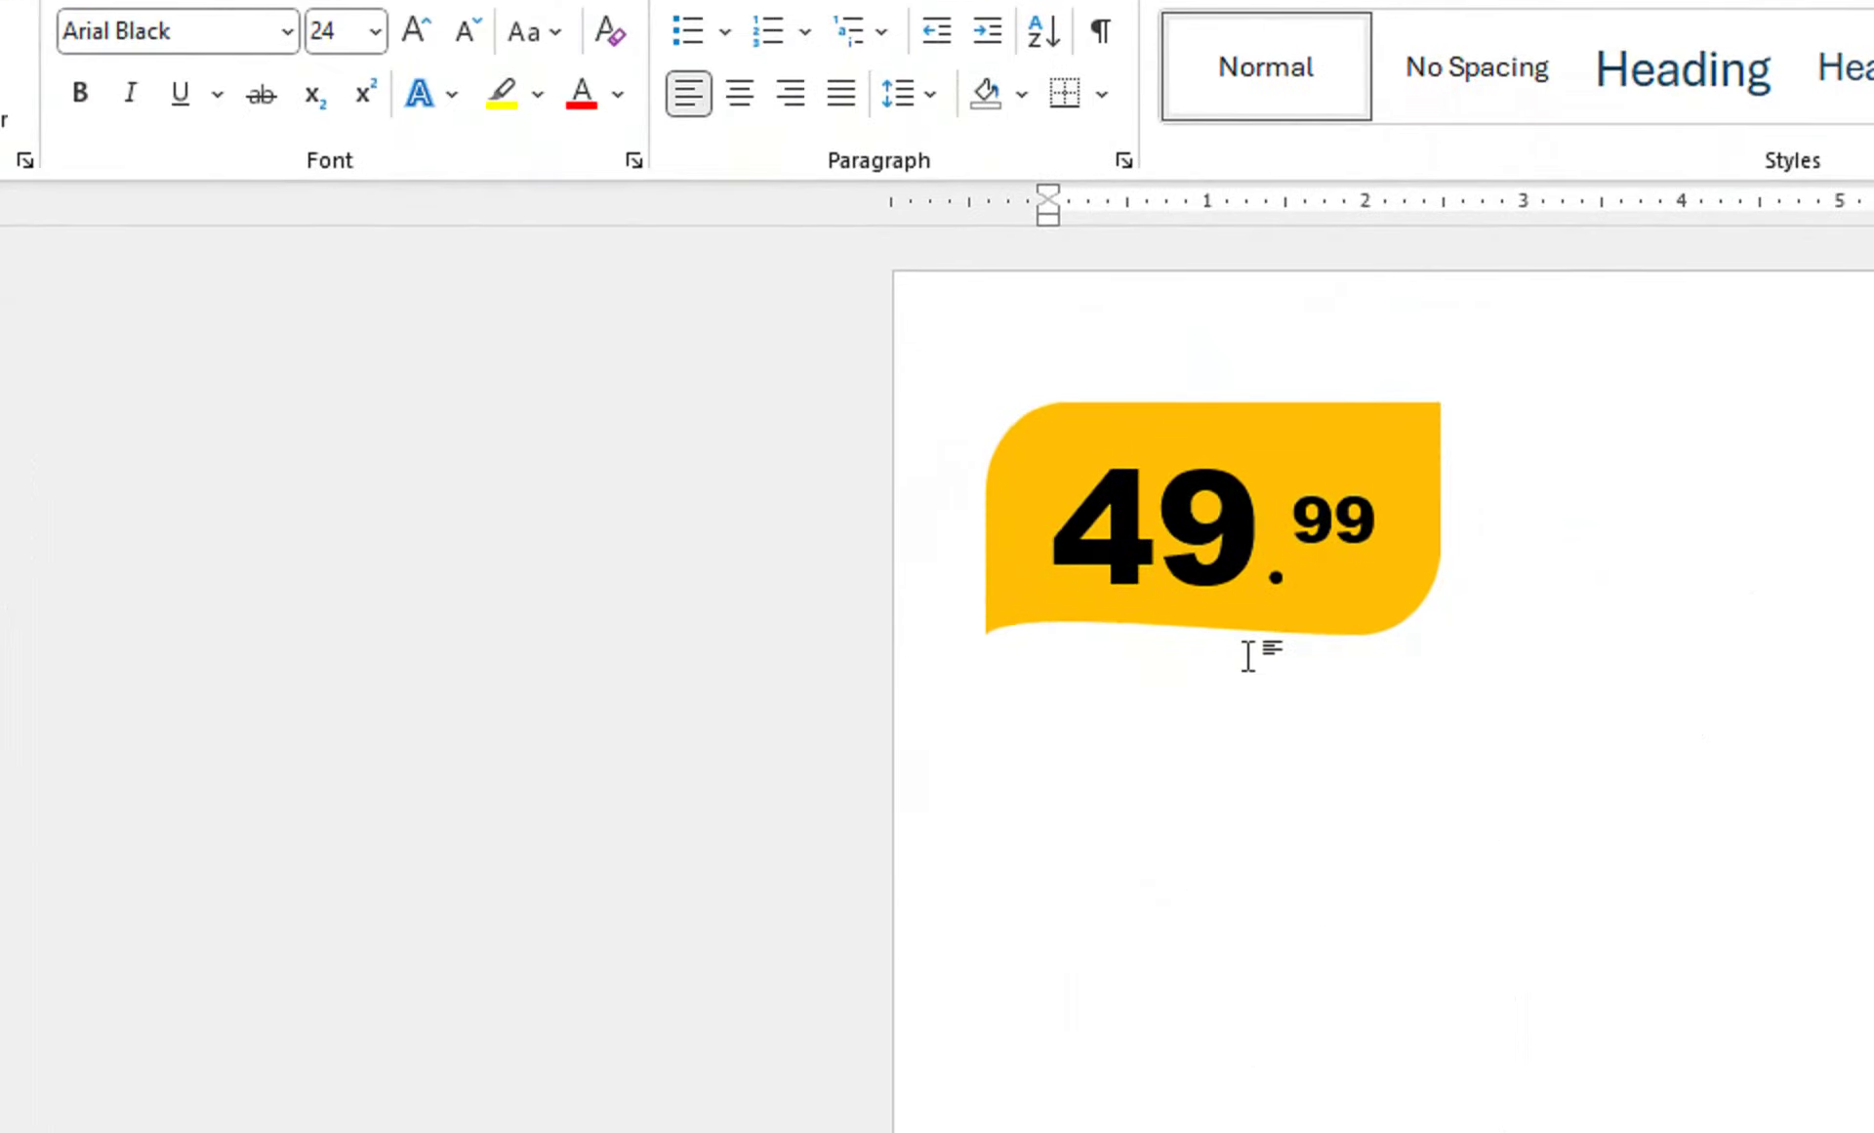
Step: Tilt the yellow price shape slightly counter-clockwise
click(1217, 610)
drag(1213, 335, 1197, 337)
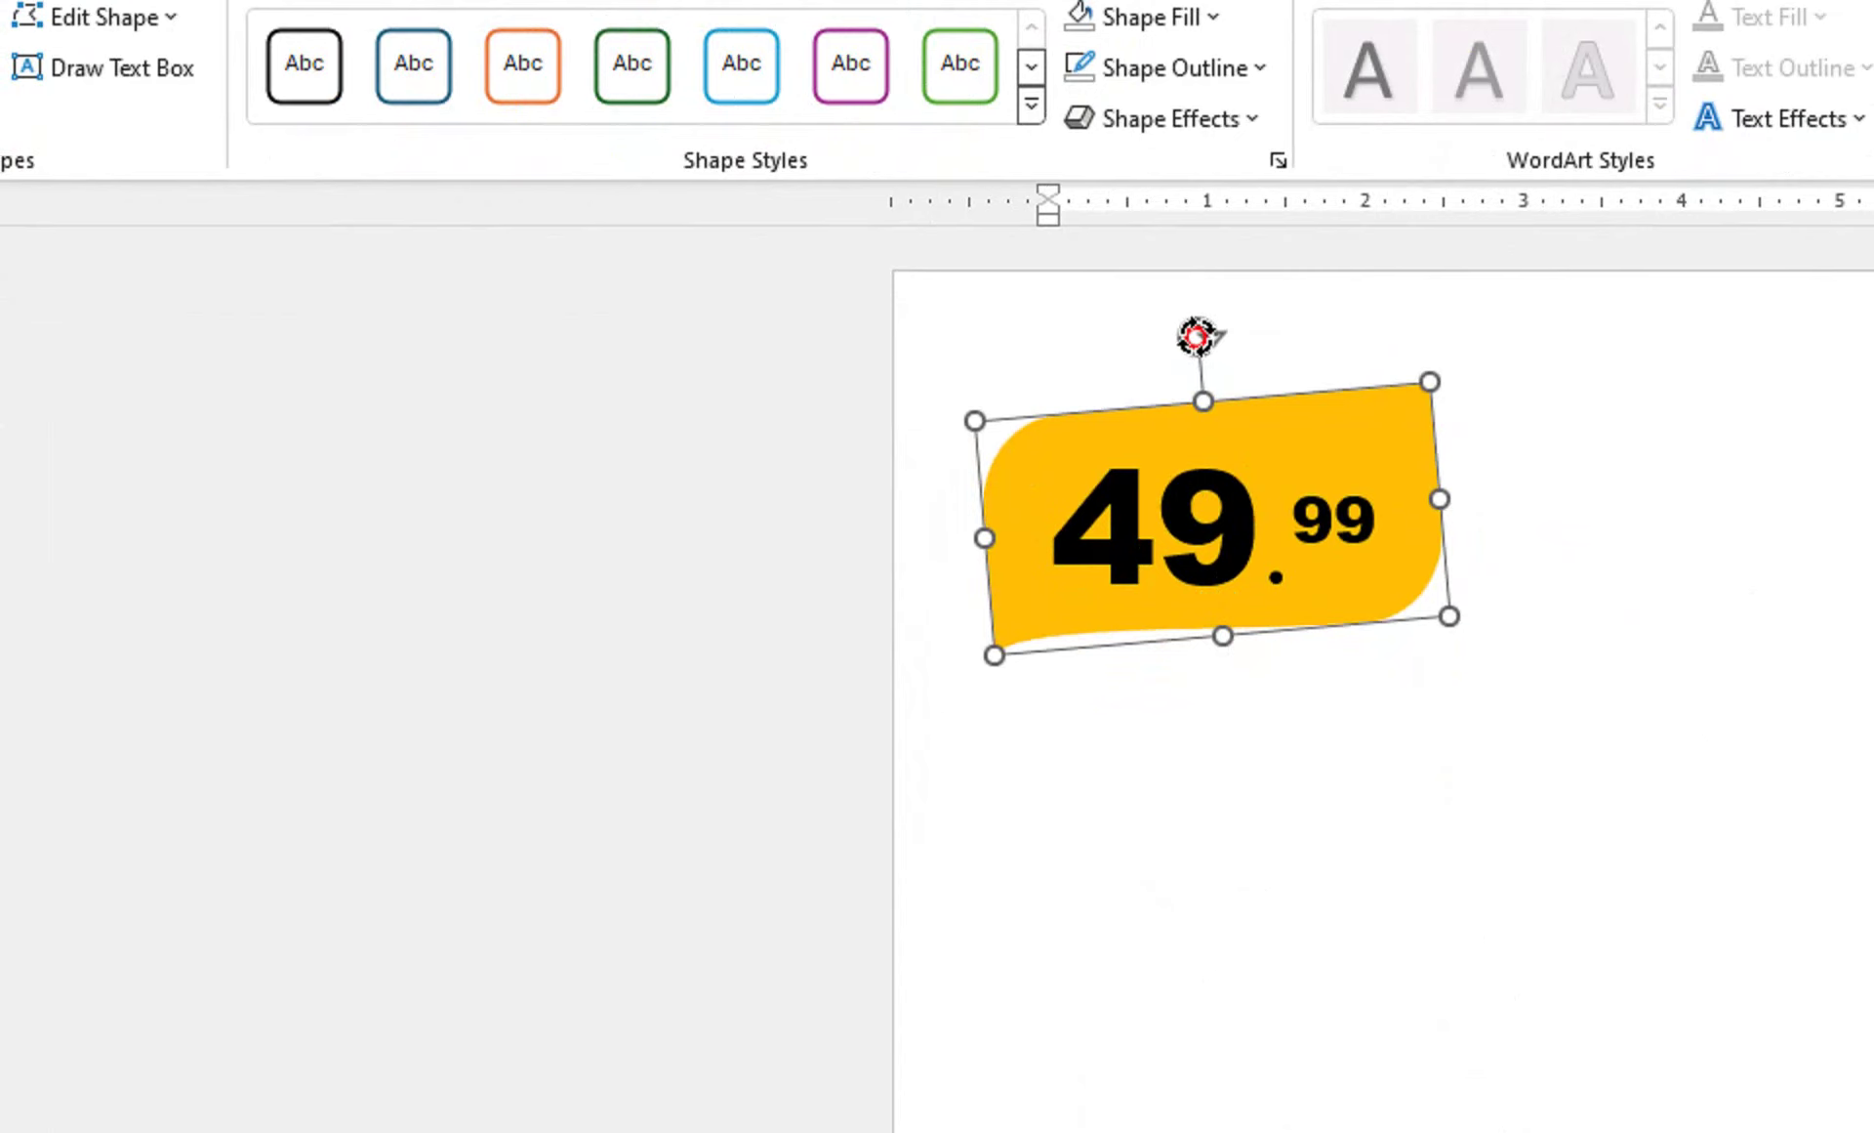
drag(1197, 336, 1201, 331)
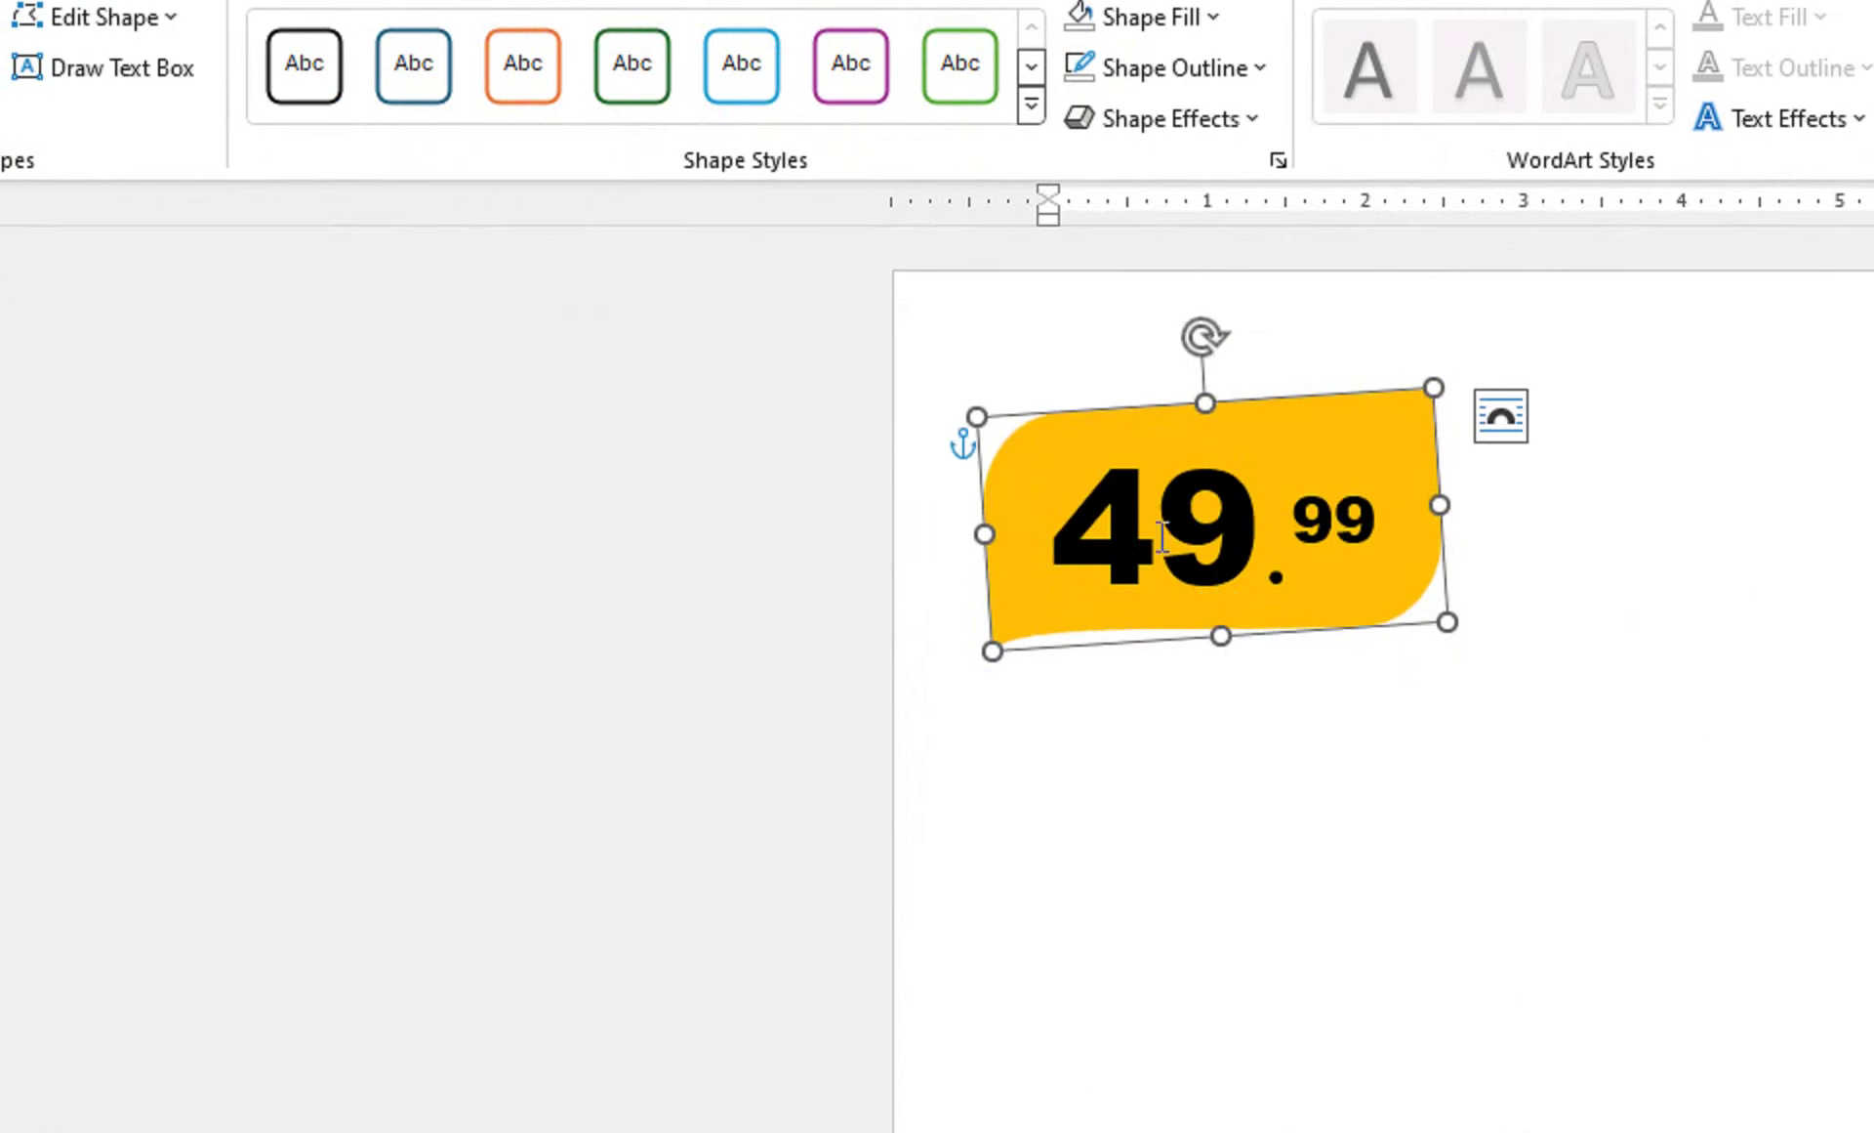
click(1135, 825)
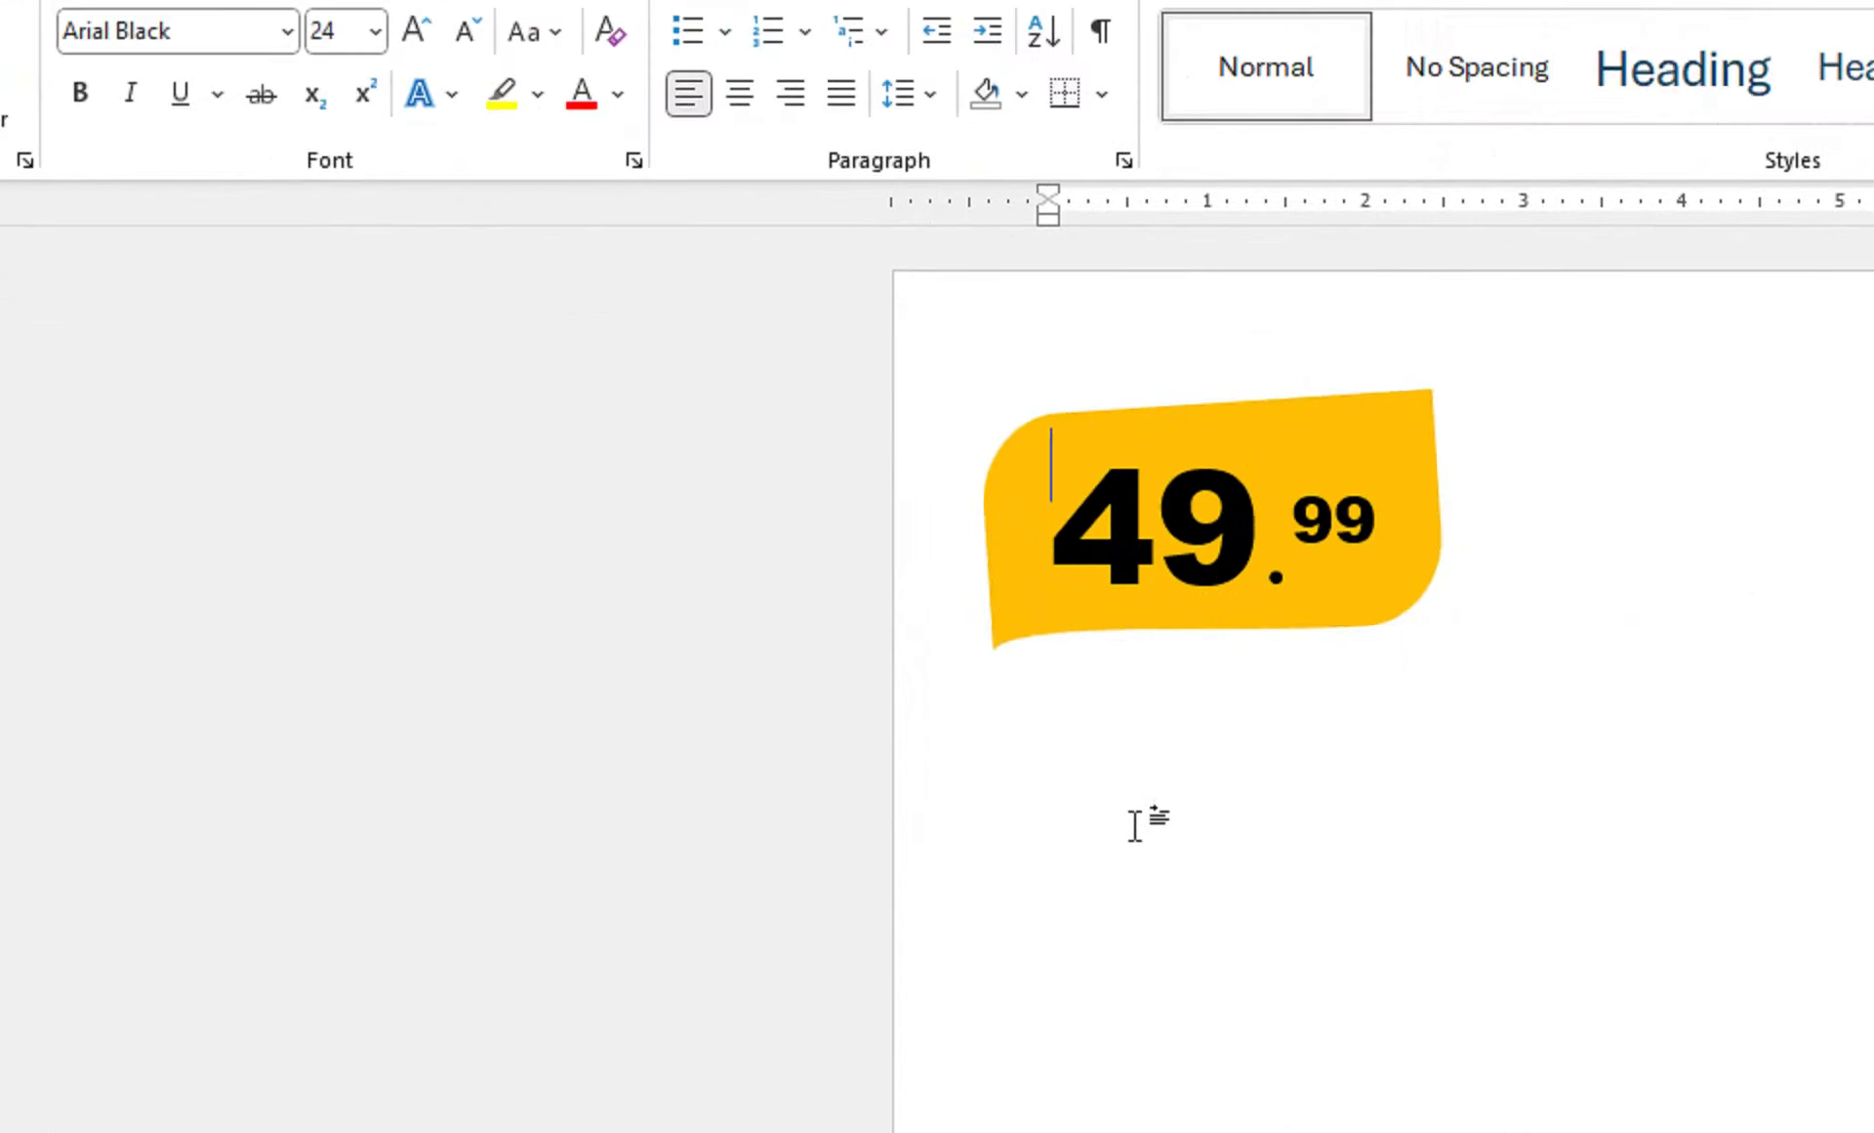
click(273, 124)
click(573, 214)
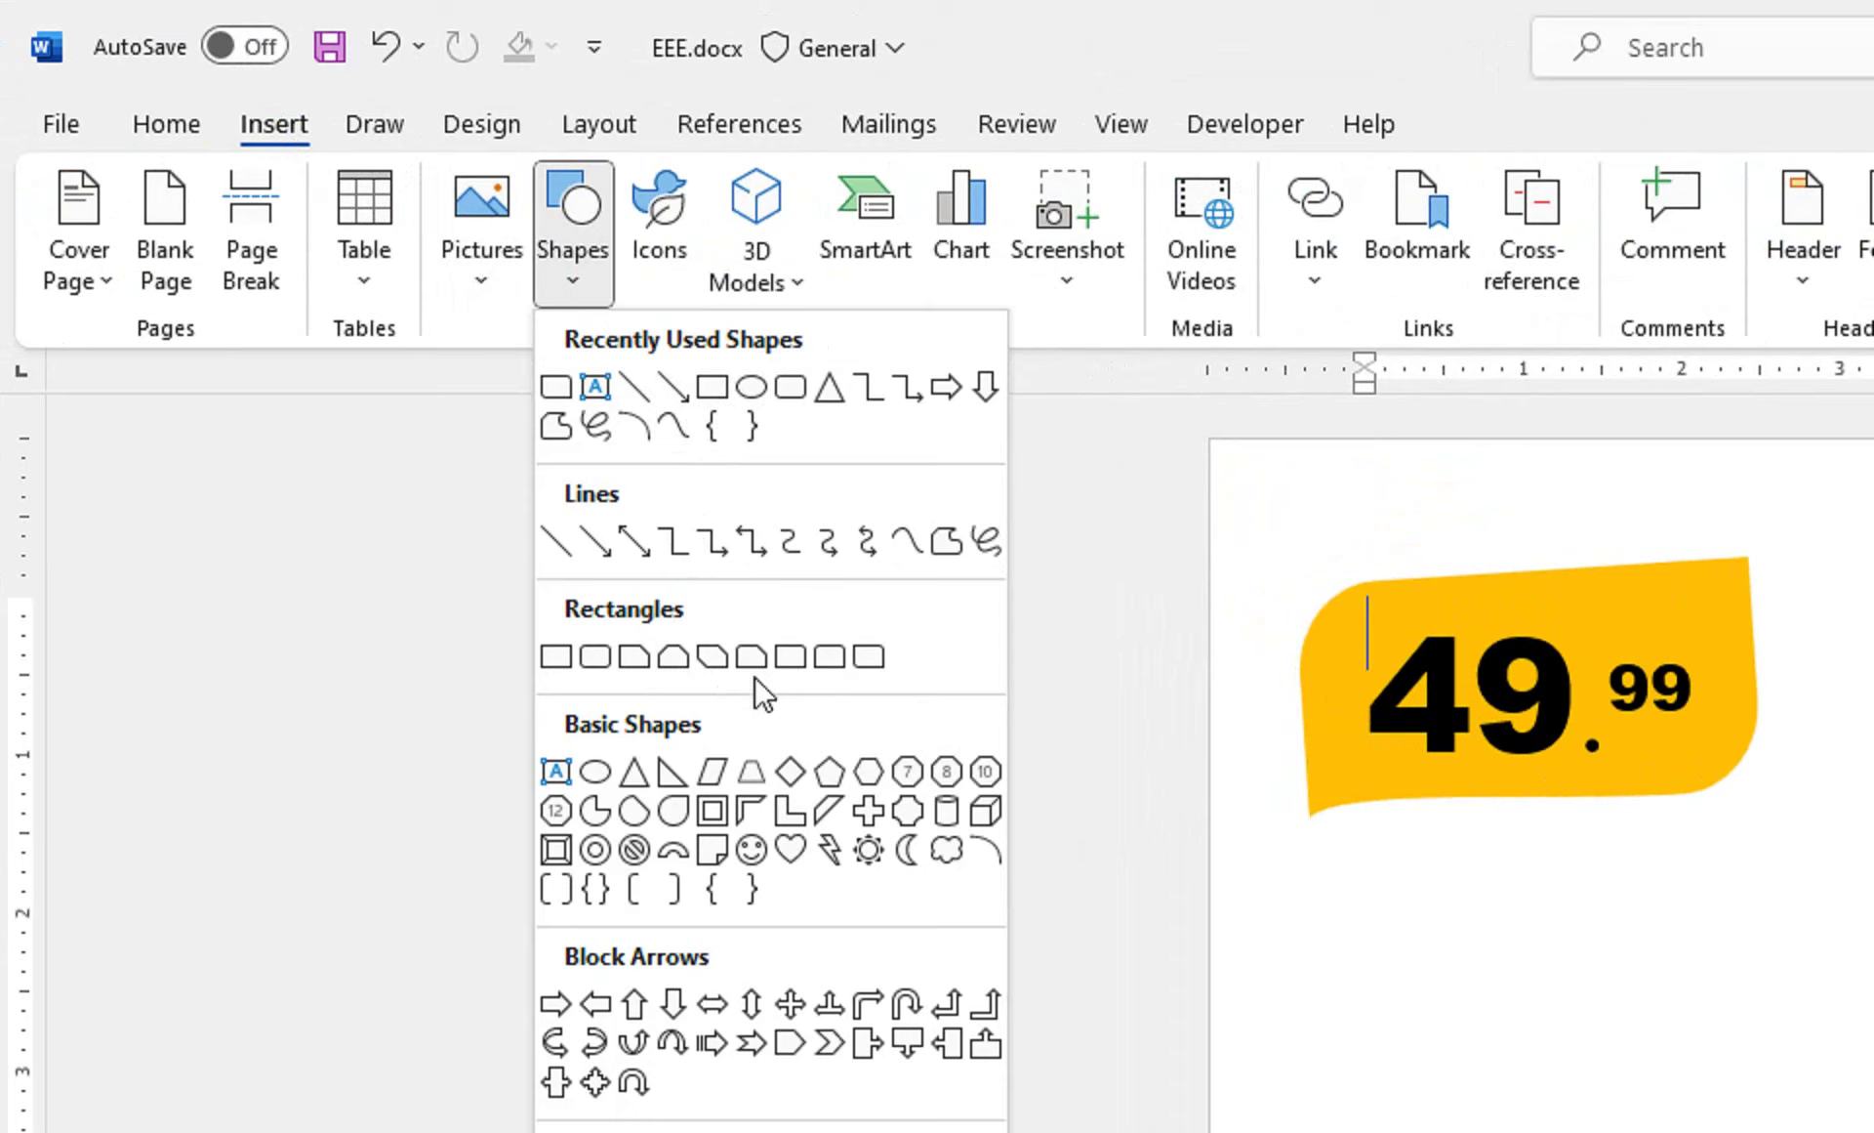
Step: Draw a Diagonal Corners Rounded rectangle below the price and position it under the 49.99
click(867, 657)
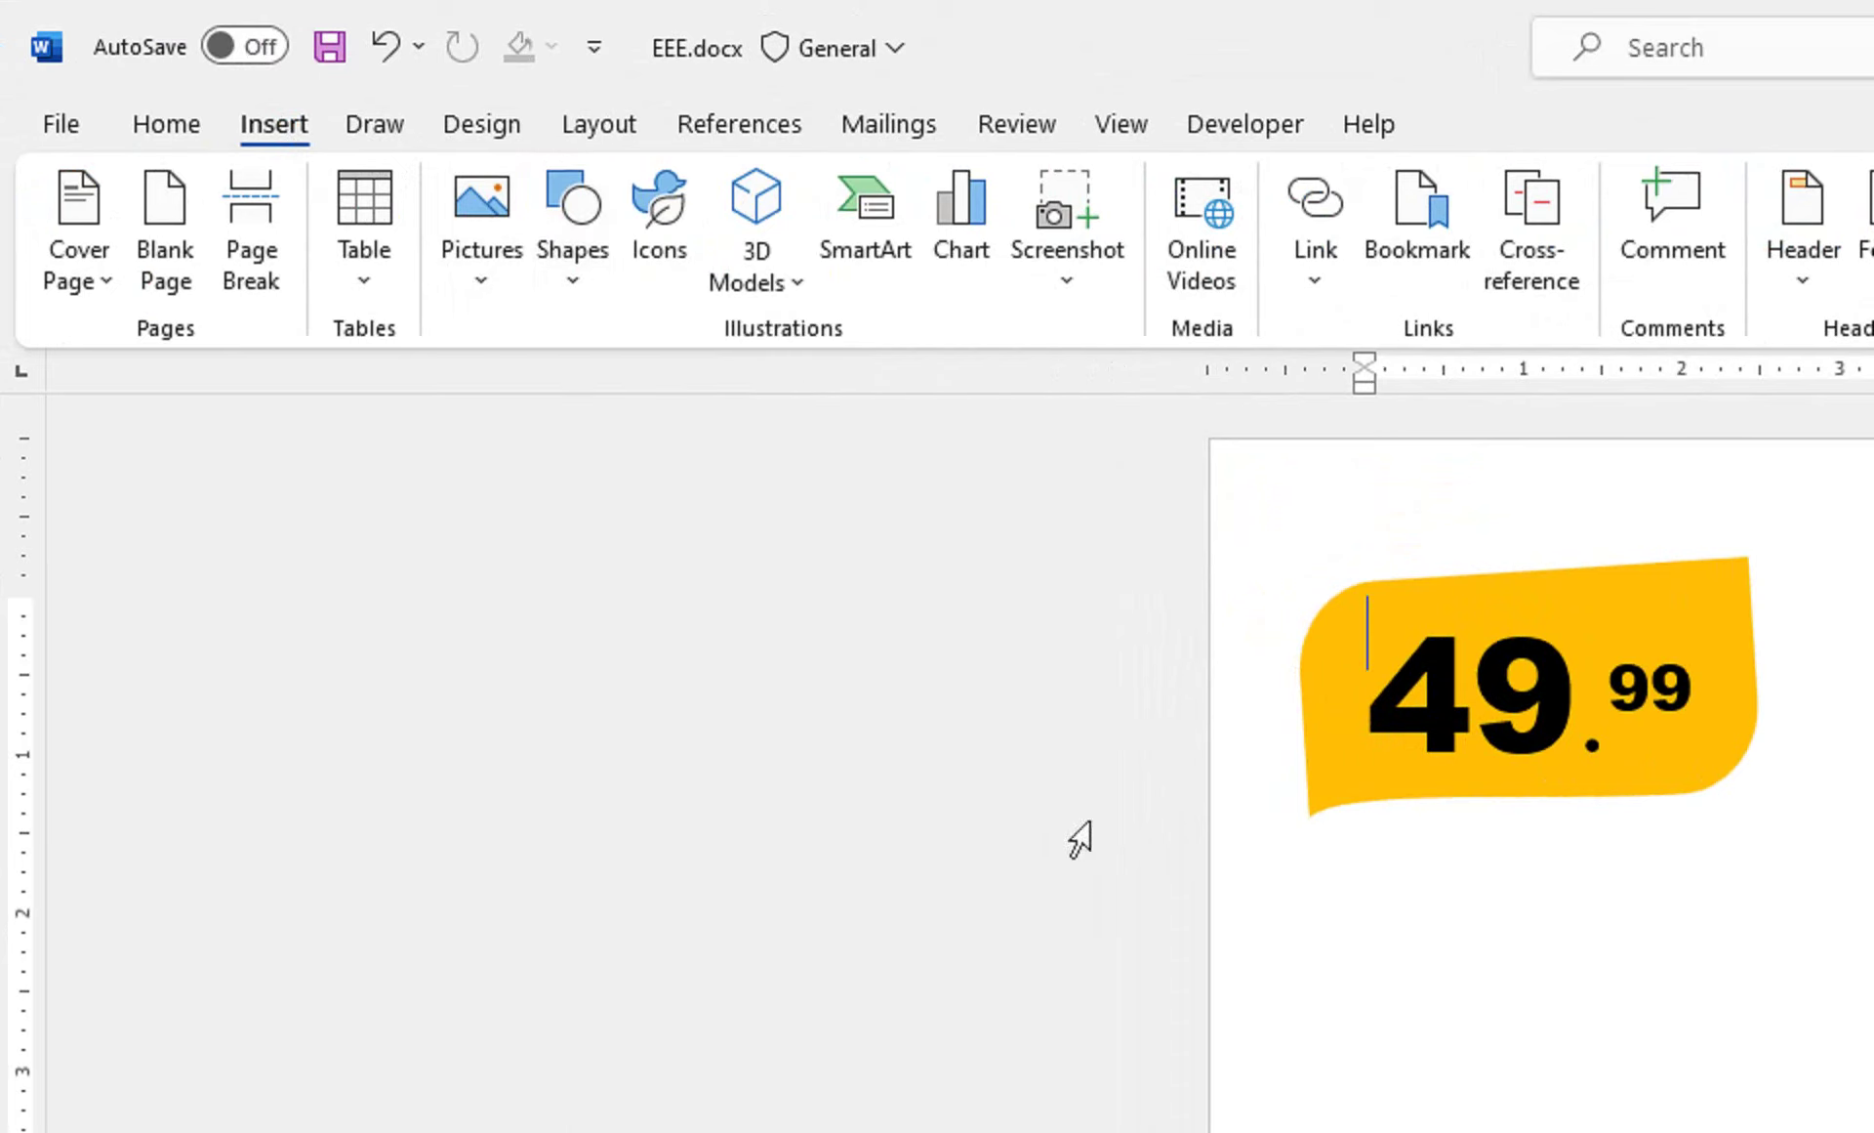
drag(1403, 781, 1687, 831)
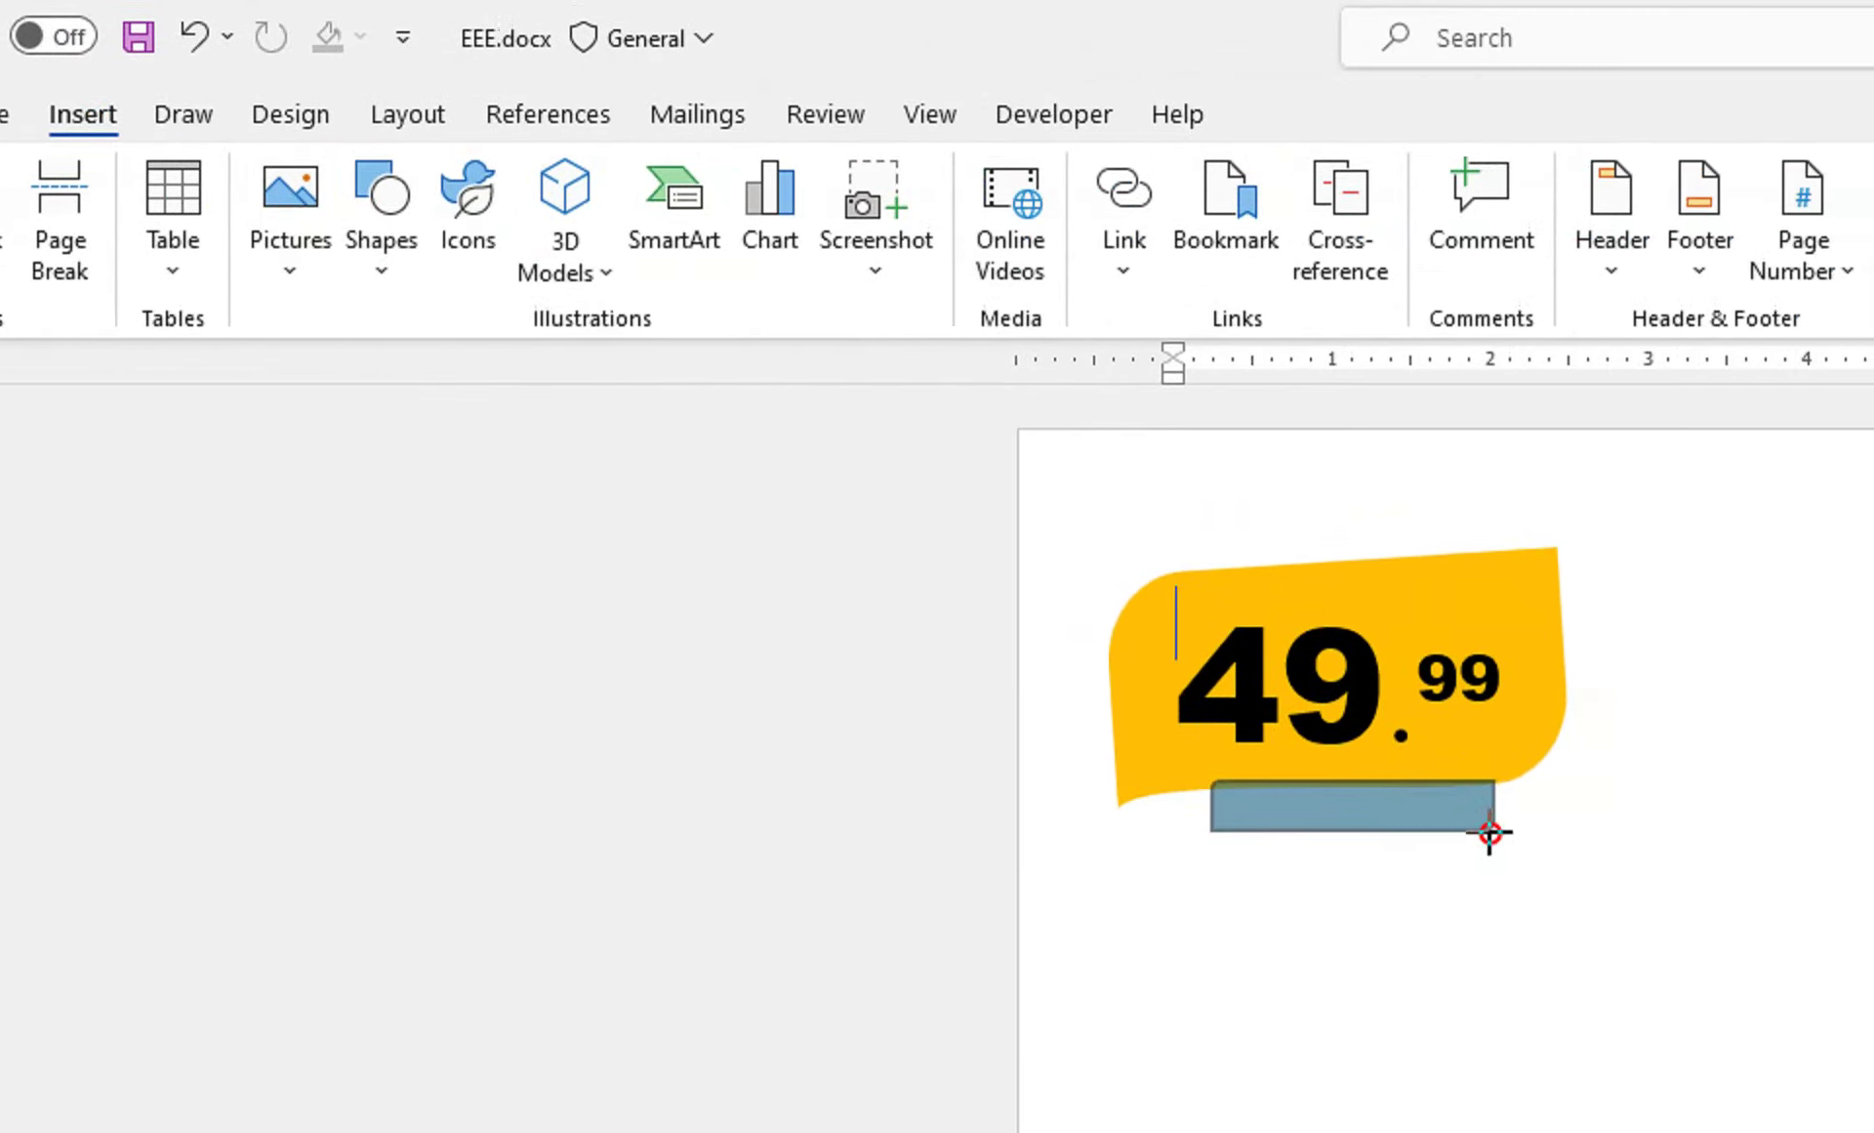
drag(1340, 713, 1350, 713)
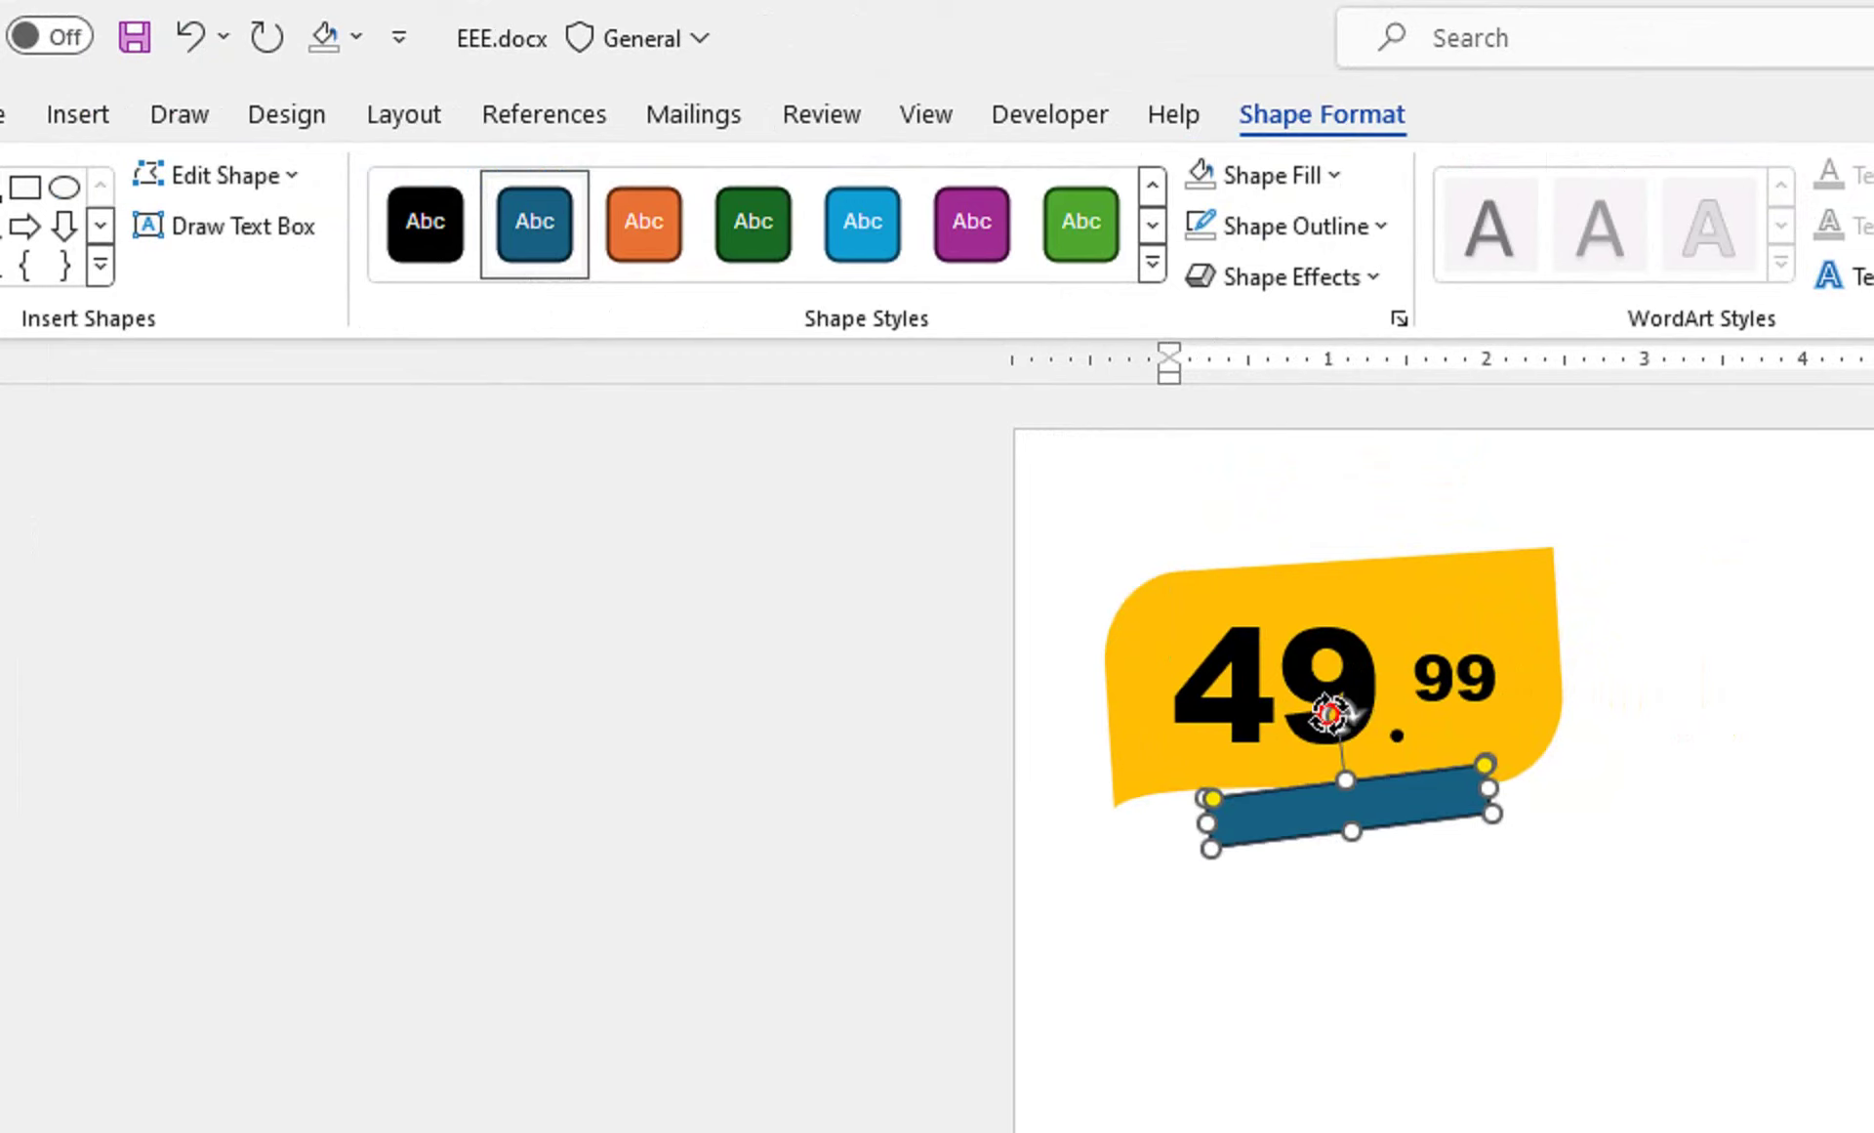
drag(1304, 785, 1277, 785)
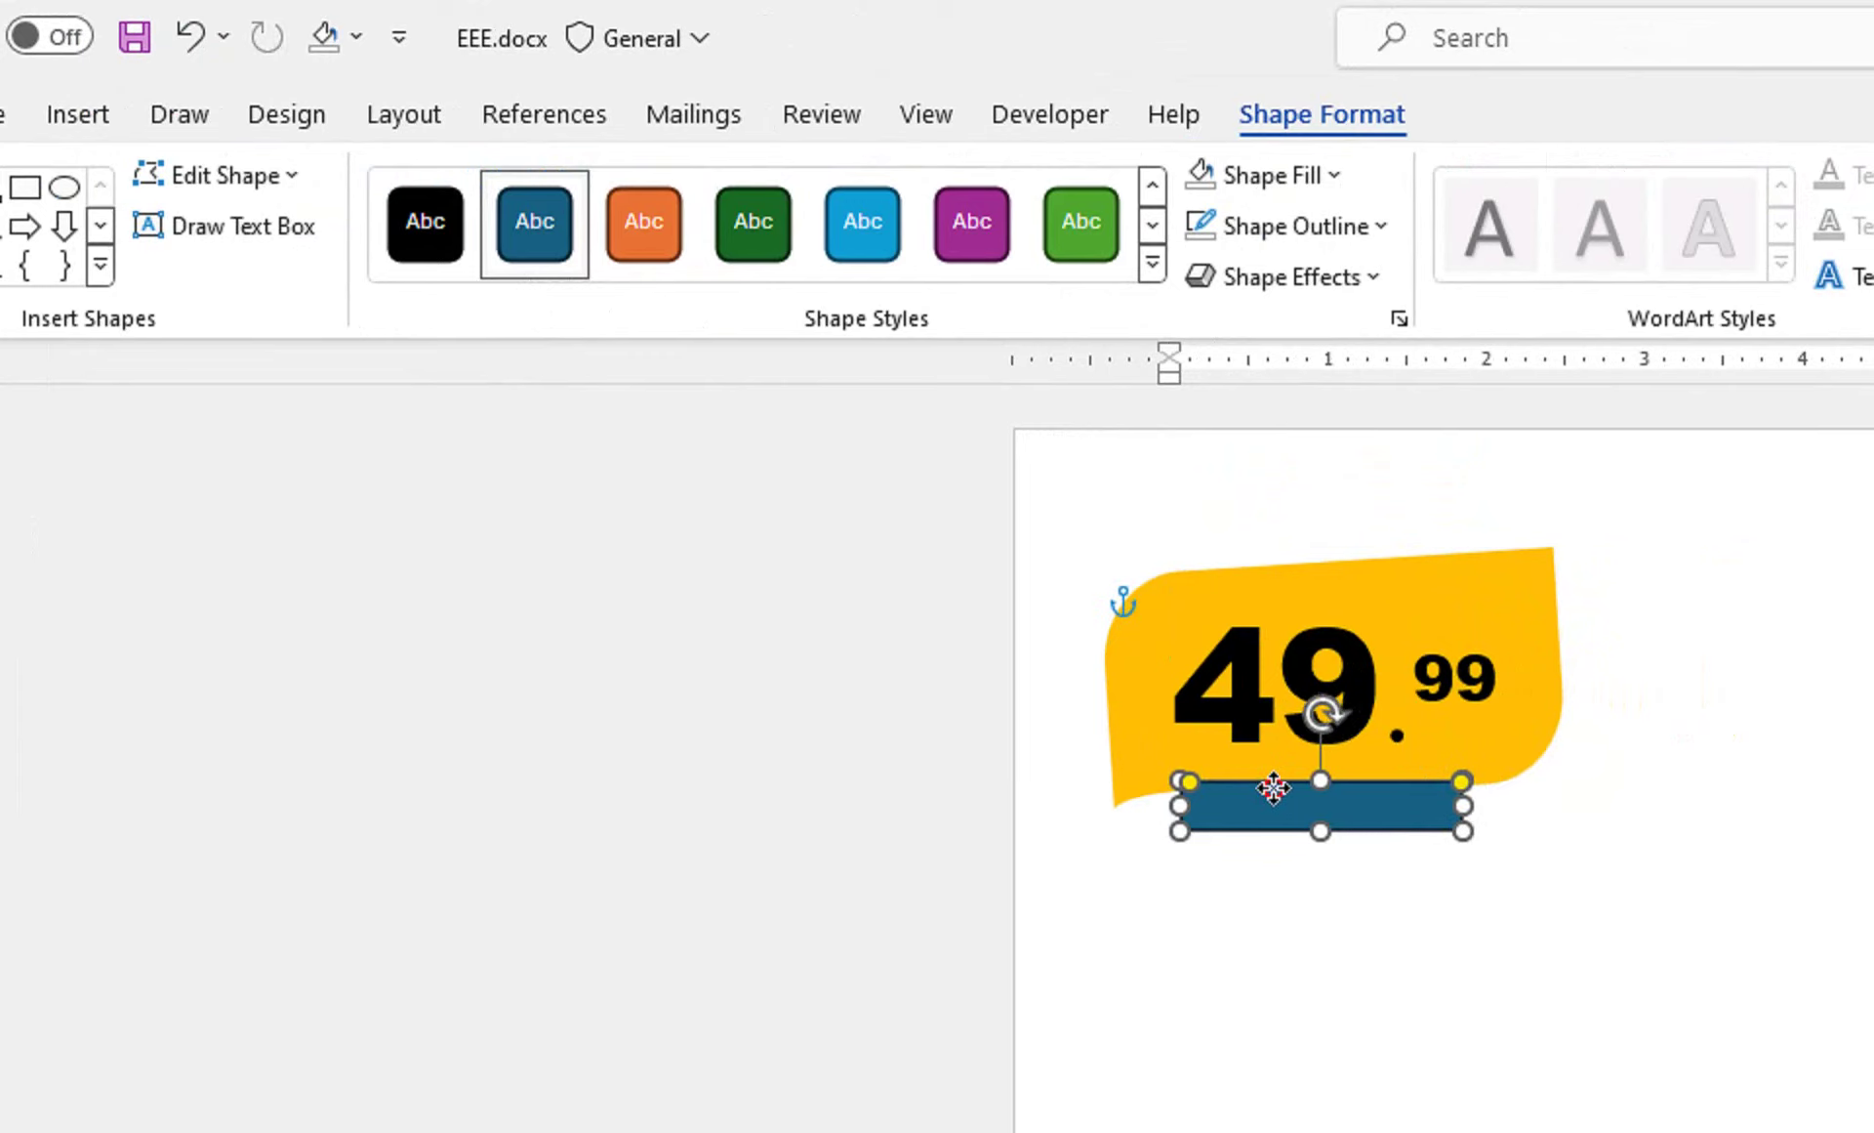
drag(1321, 709, 1318, 711)
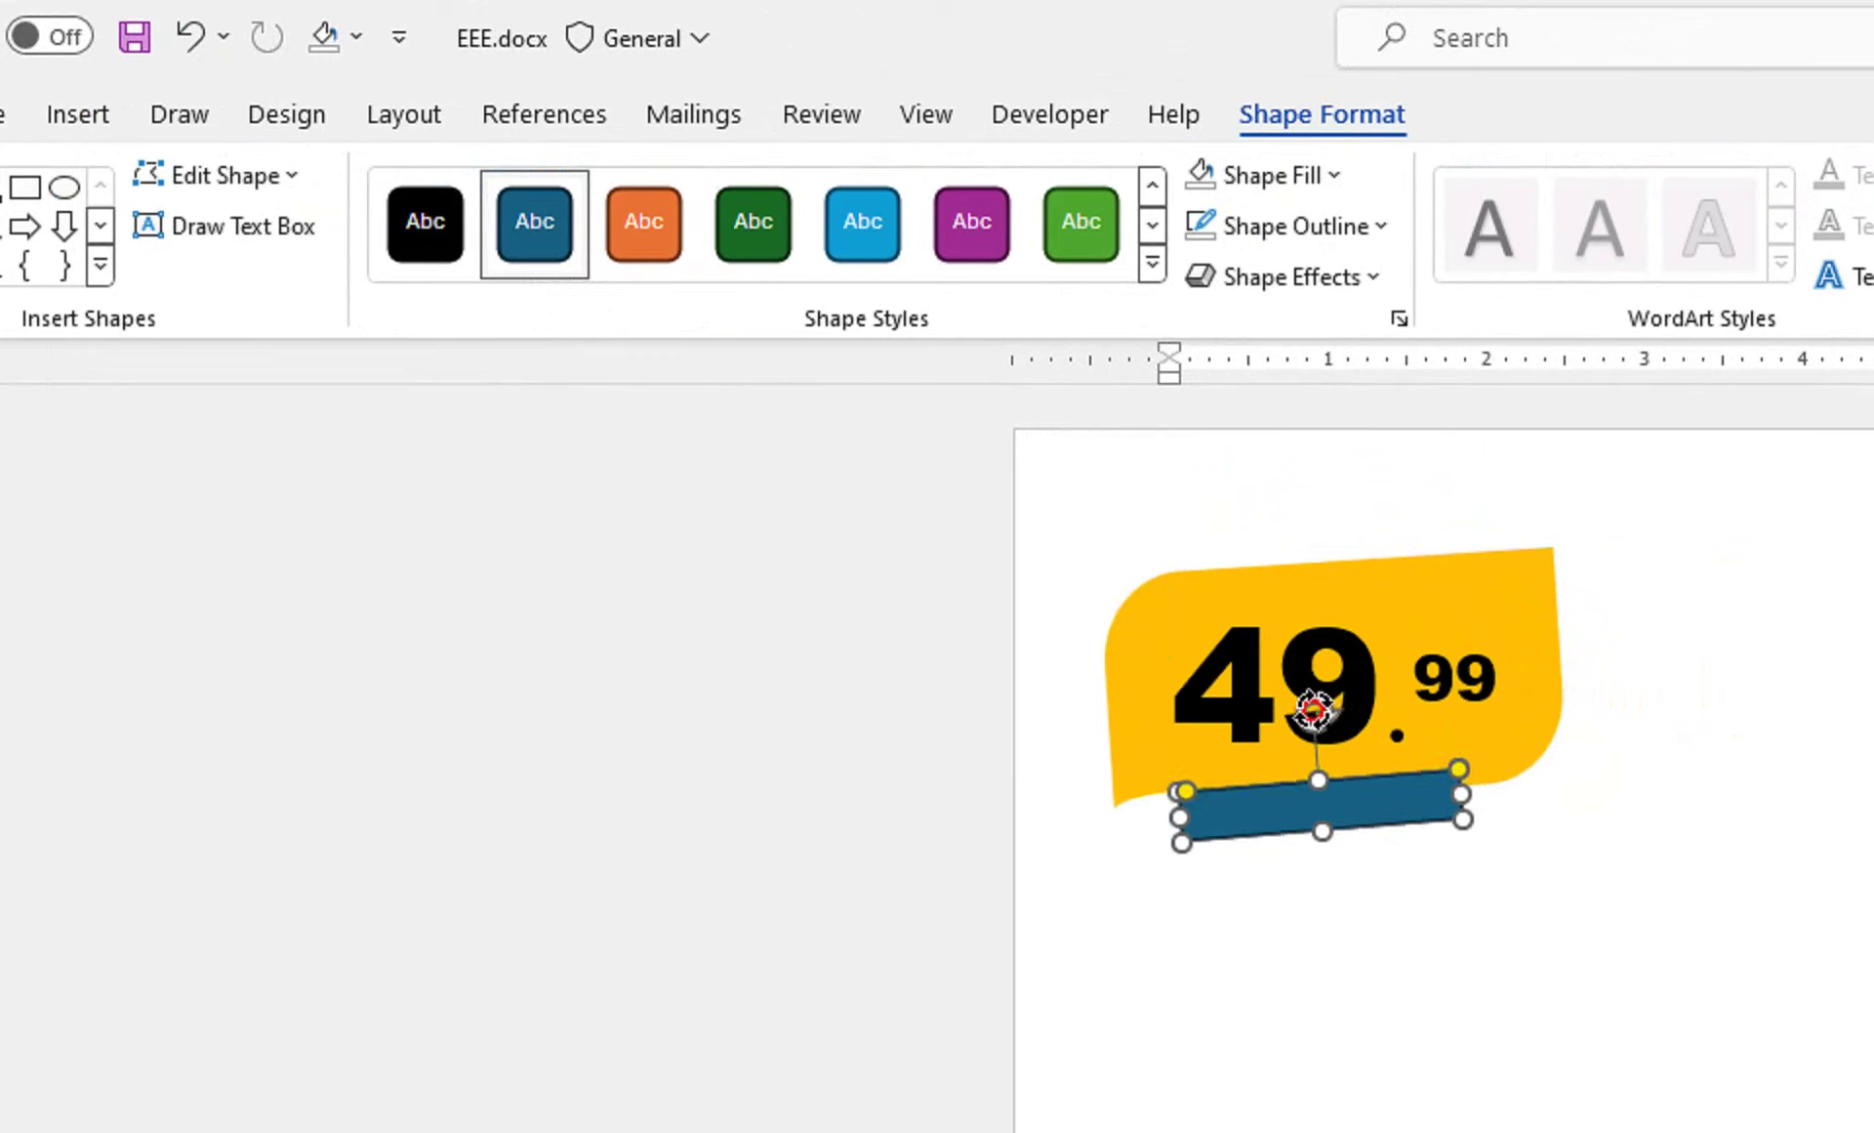
Step: Apply the black style to the rectangle and add the text 'Special Offer'
click(451, 249)
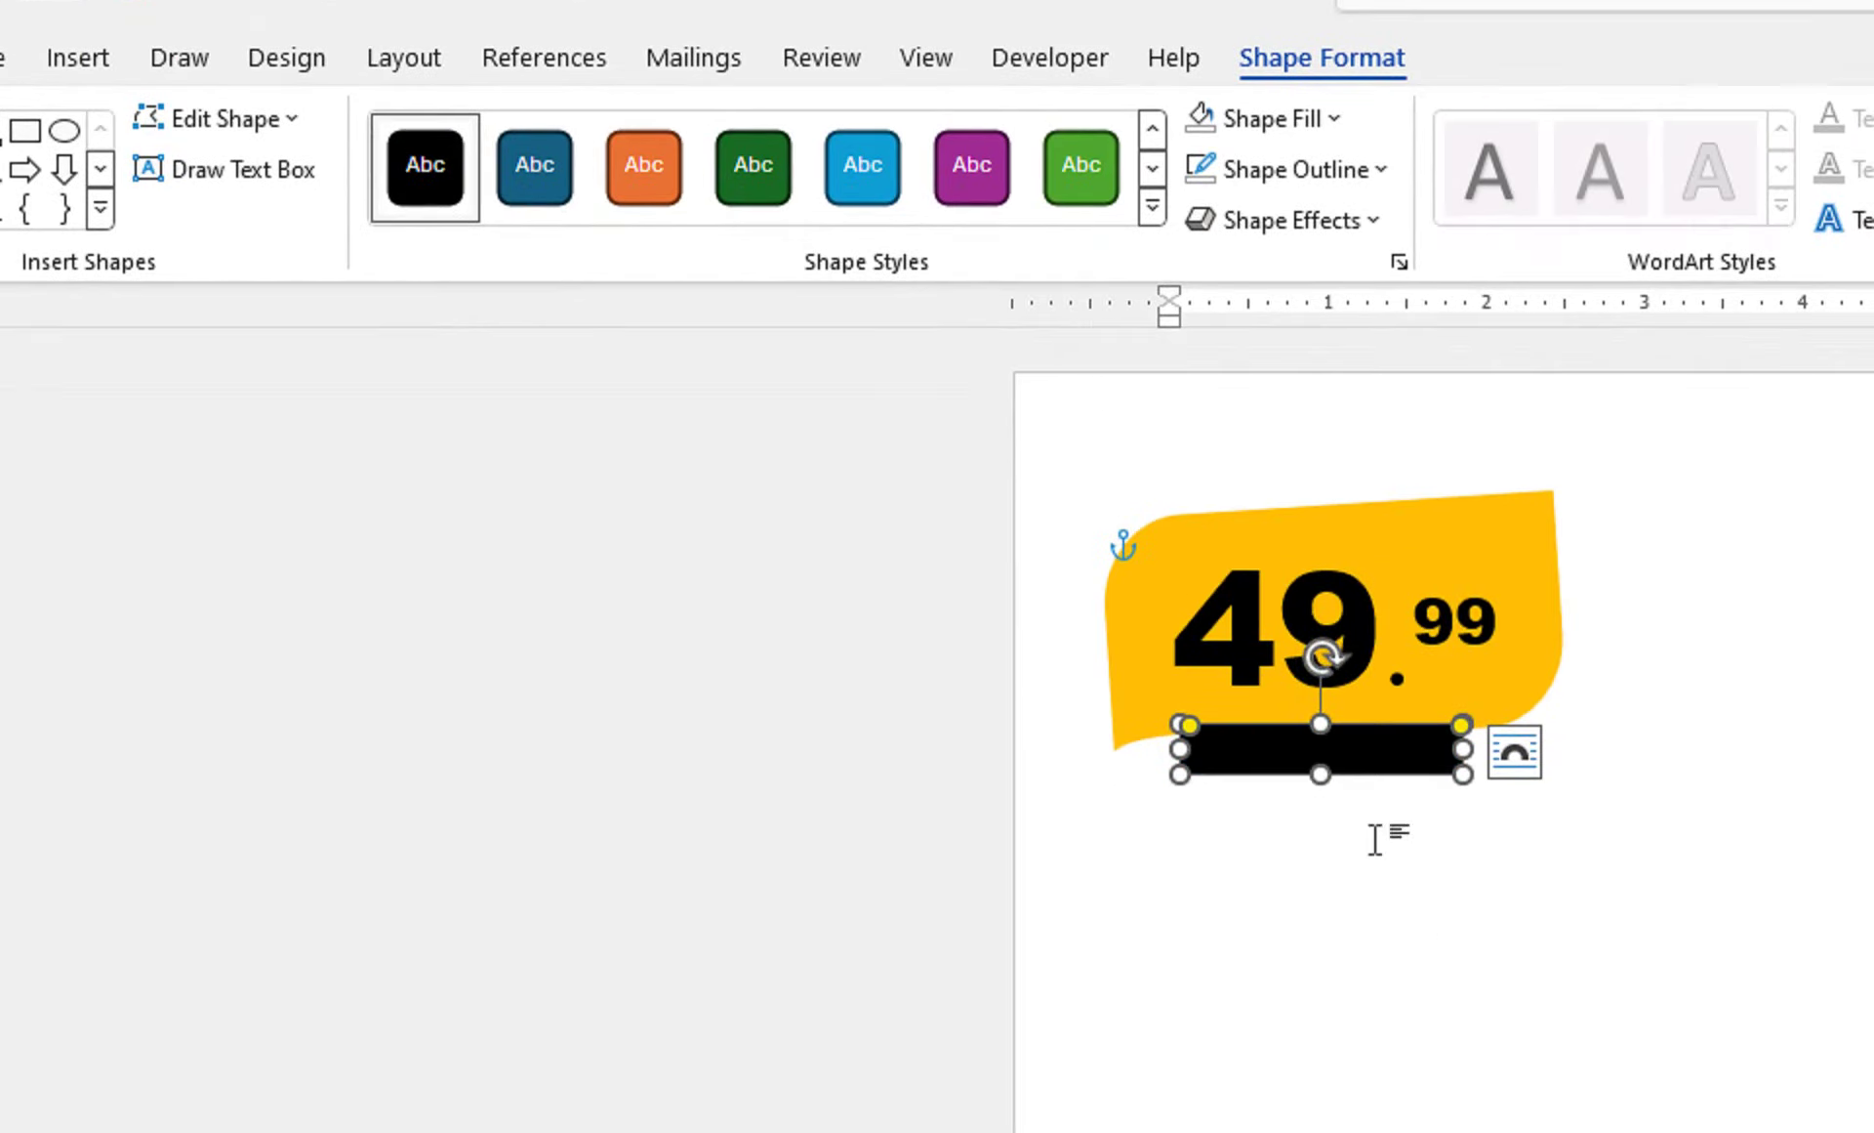
right_click(1362, 825)
click(1467, 930)
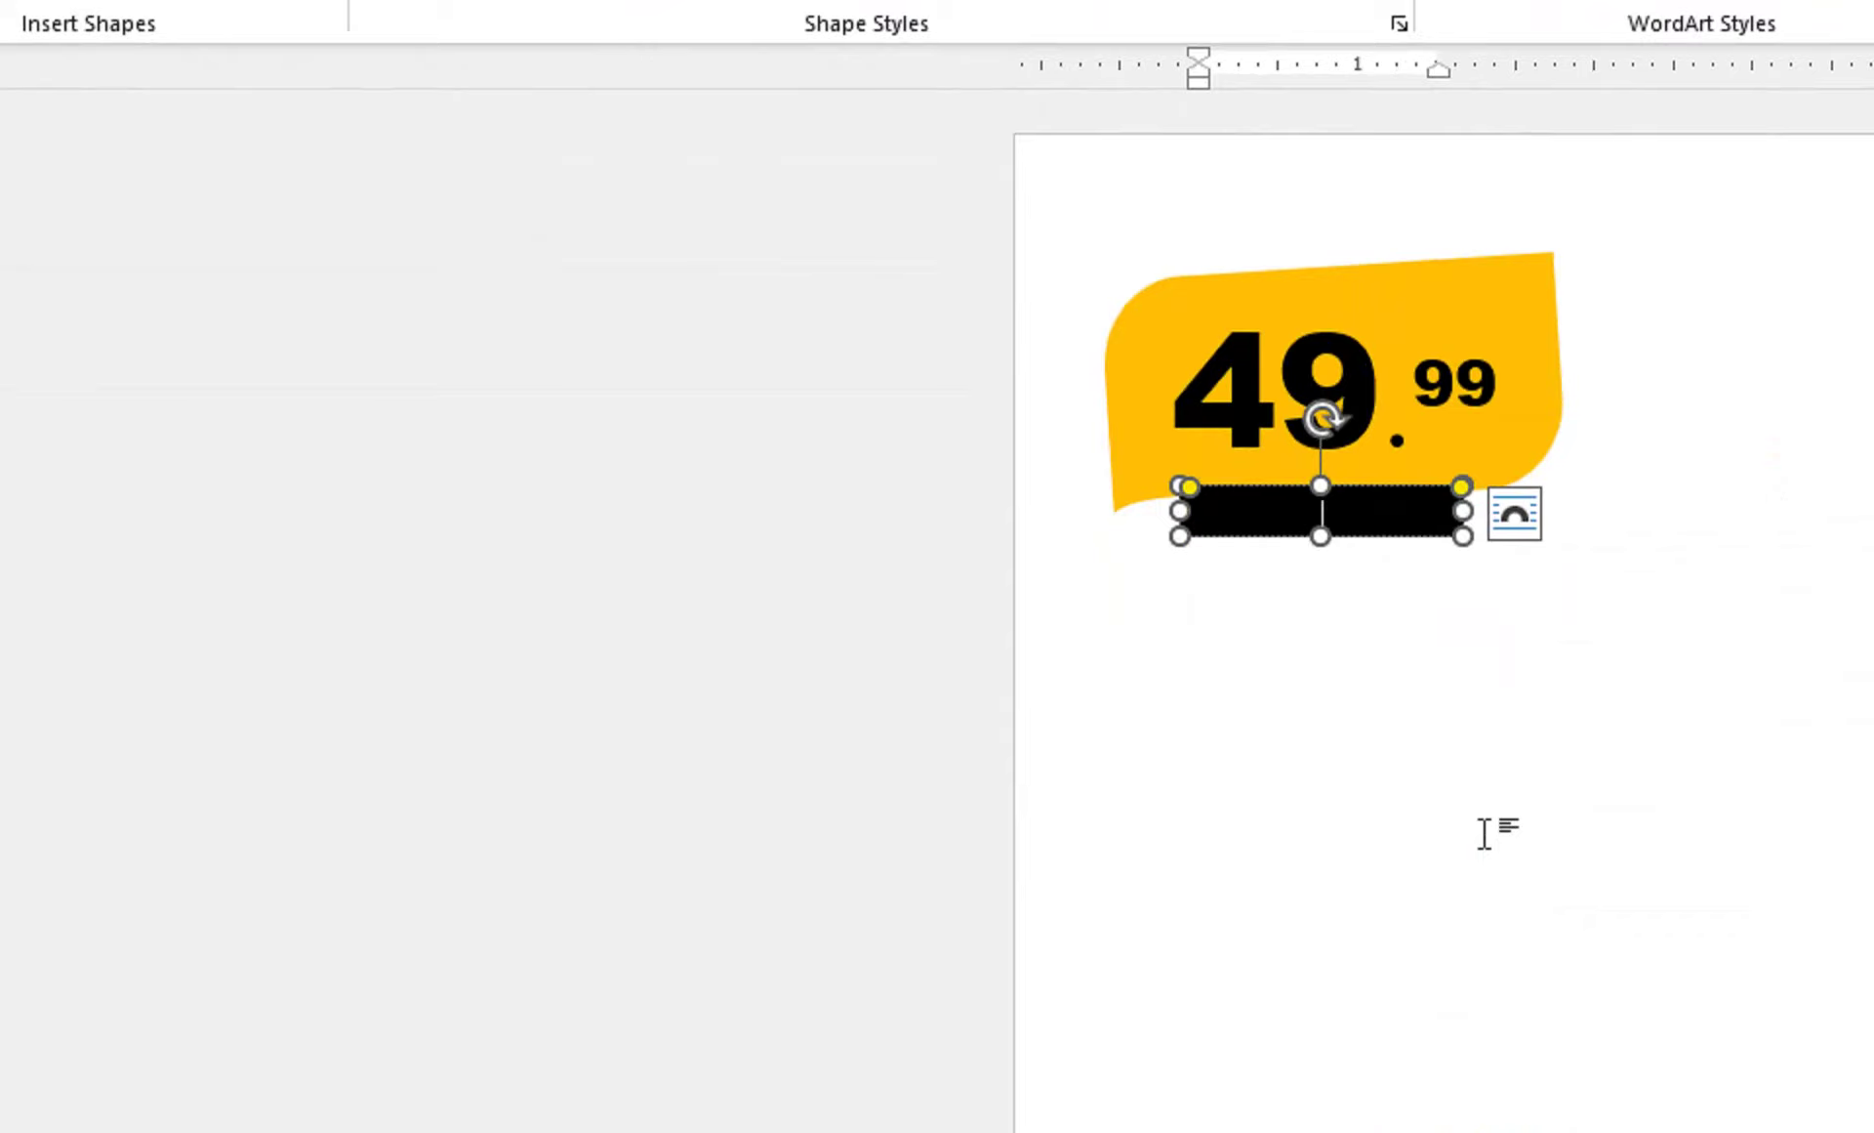
text(Spe)
text(cial )
text(Offer)
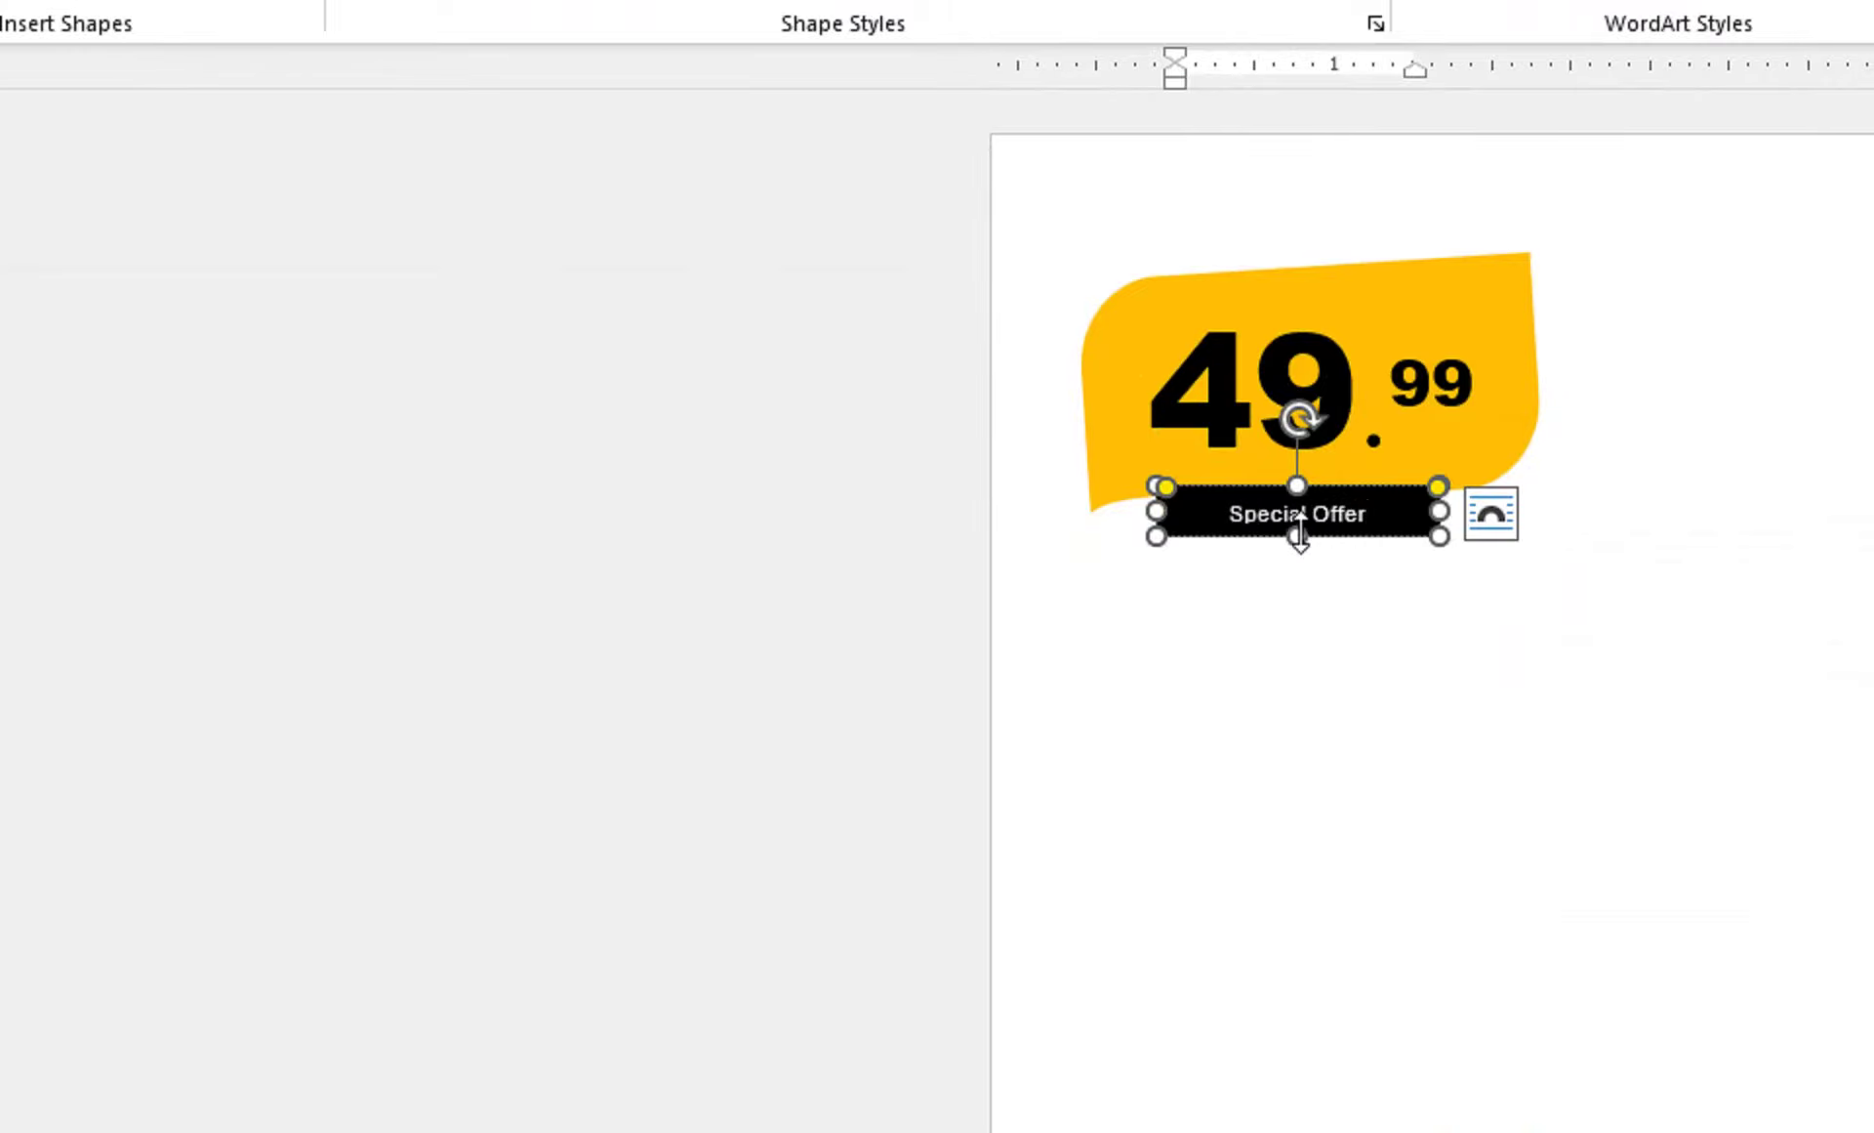
Step: Make the Special Offer text bold at size 16
click(1300, 535)
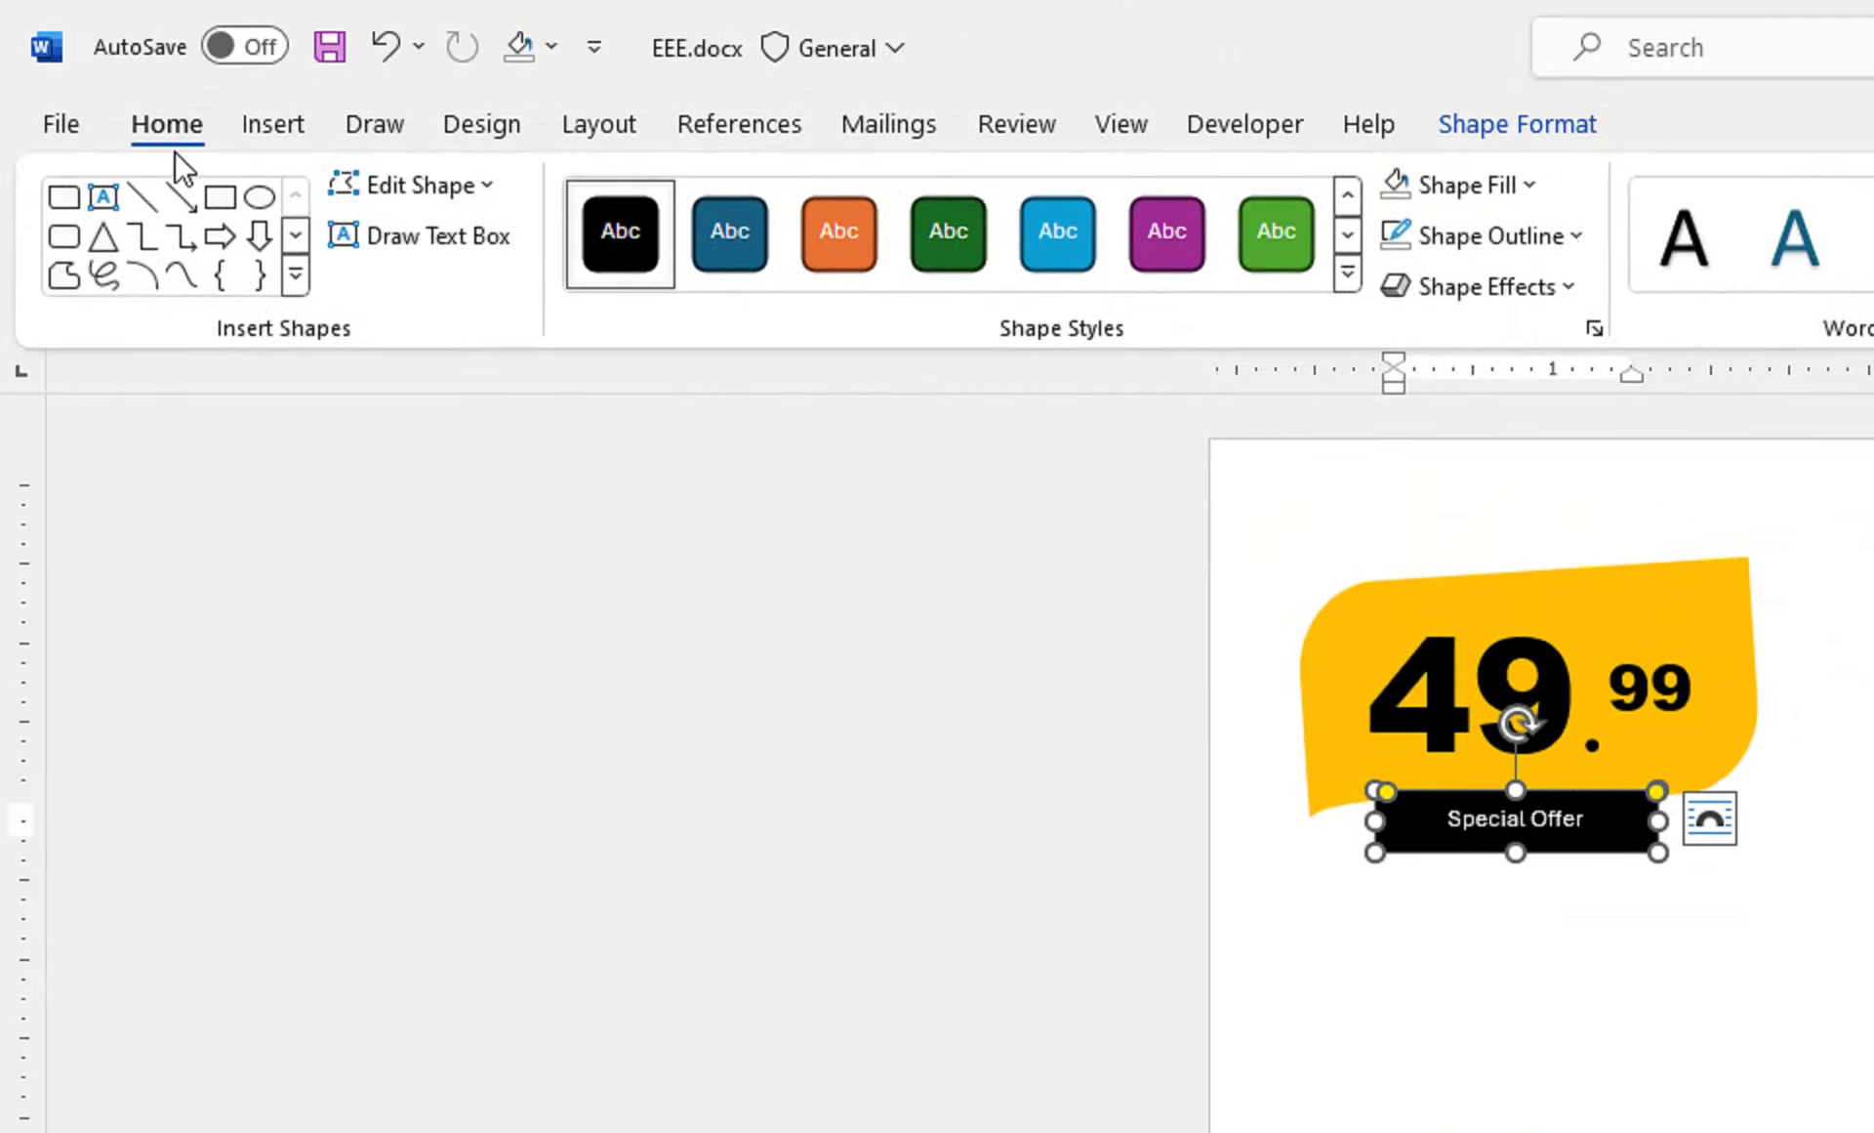
click(173, 146)
click(395, 260)
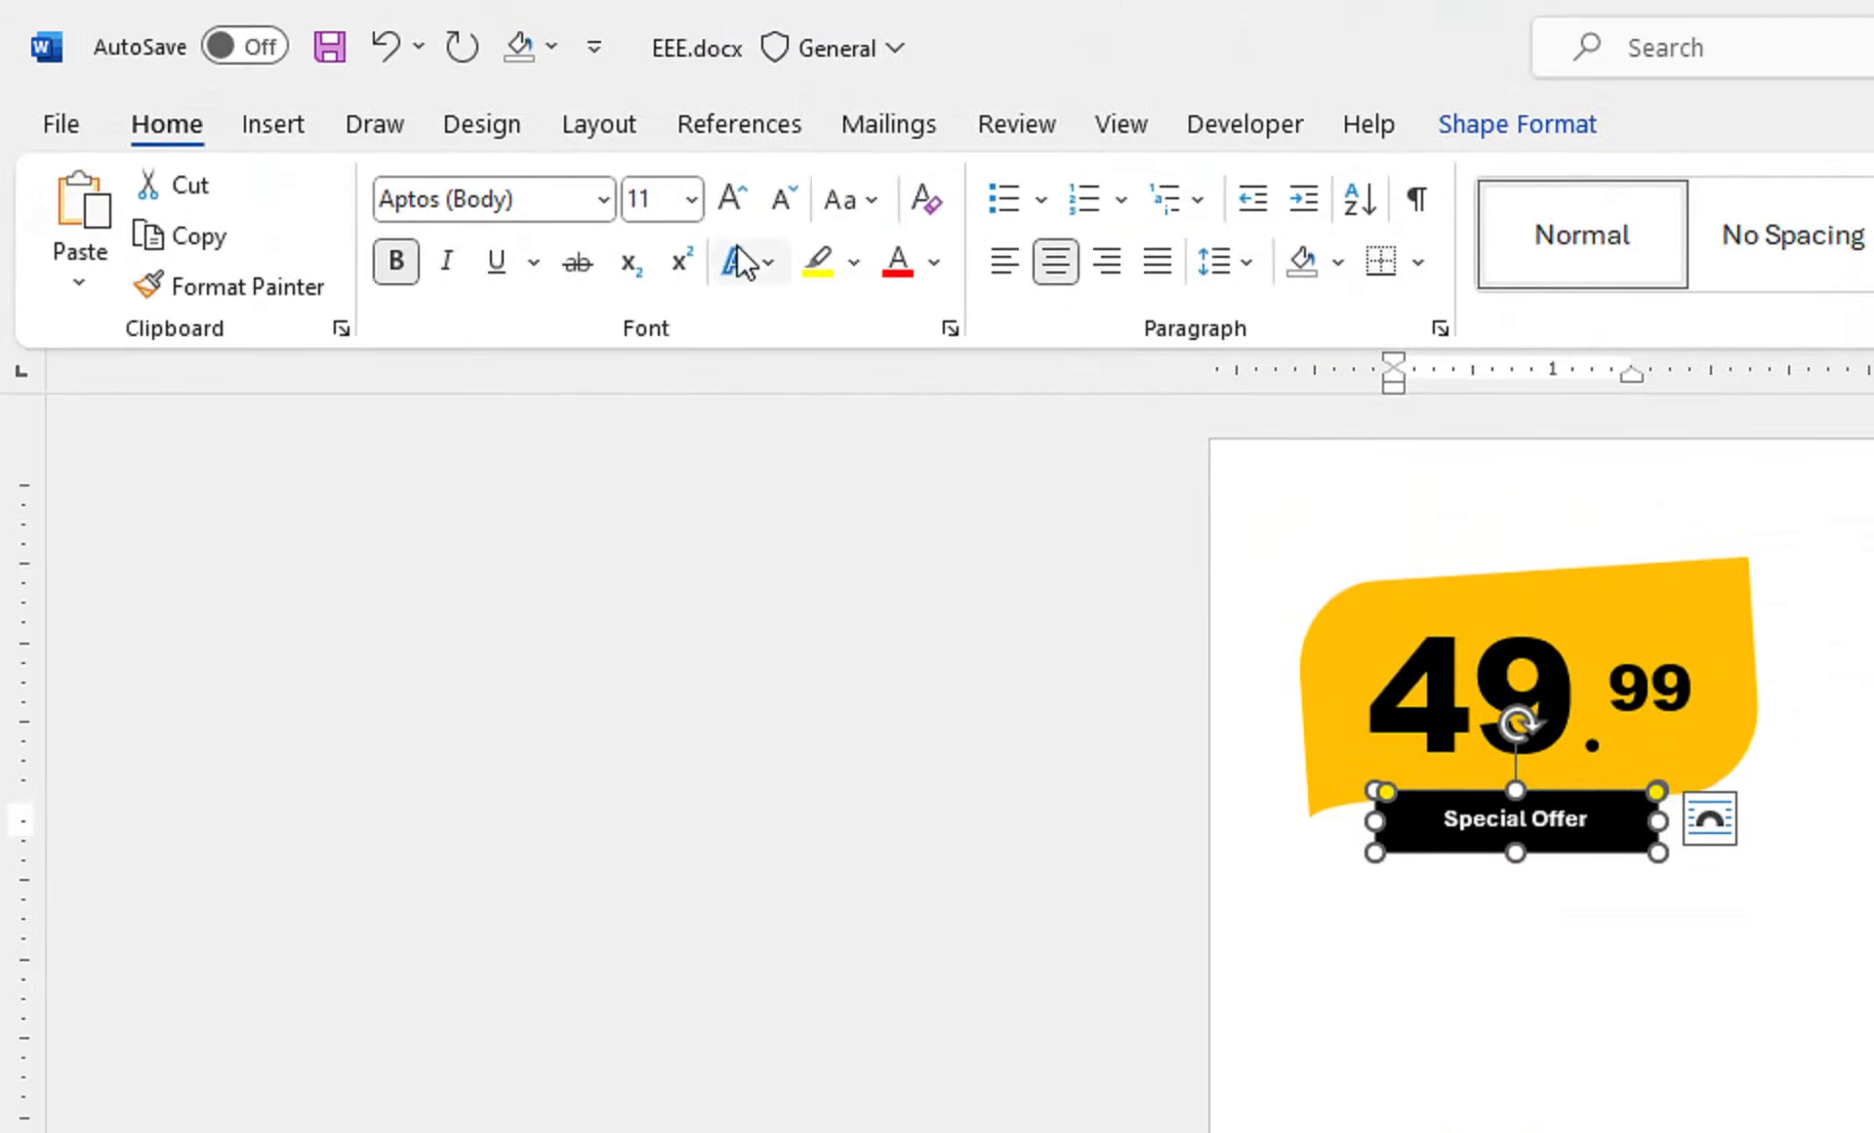
click(734, 197)
click(734, 197)
click(734, 198)
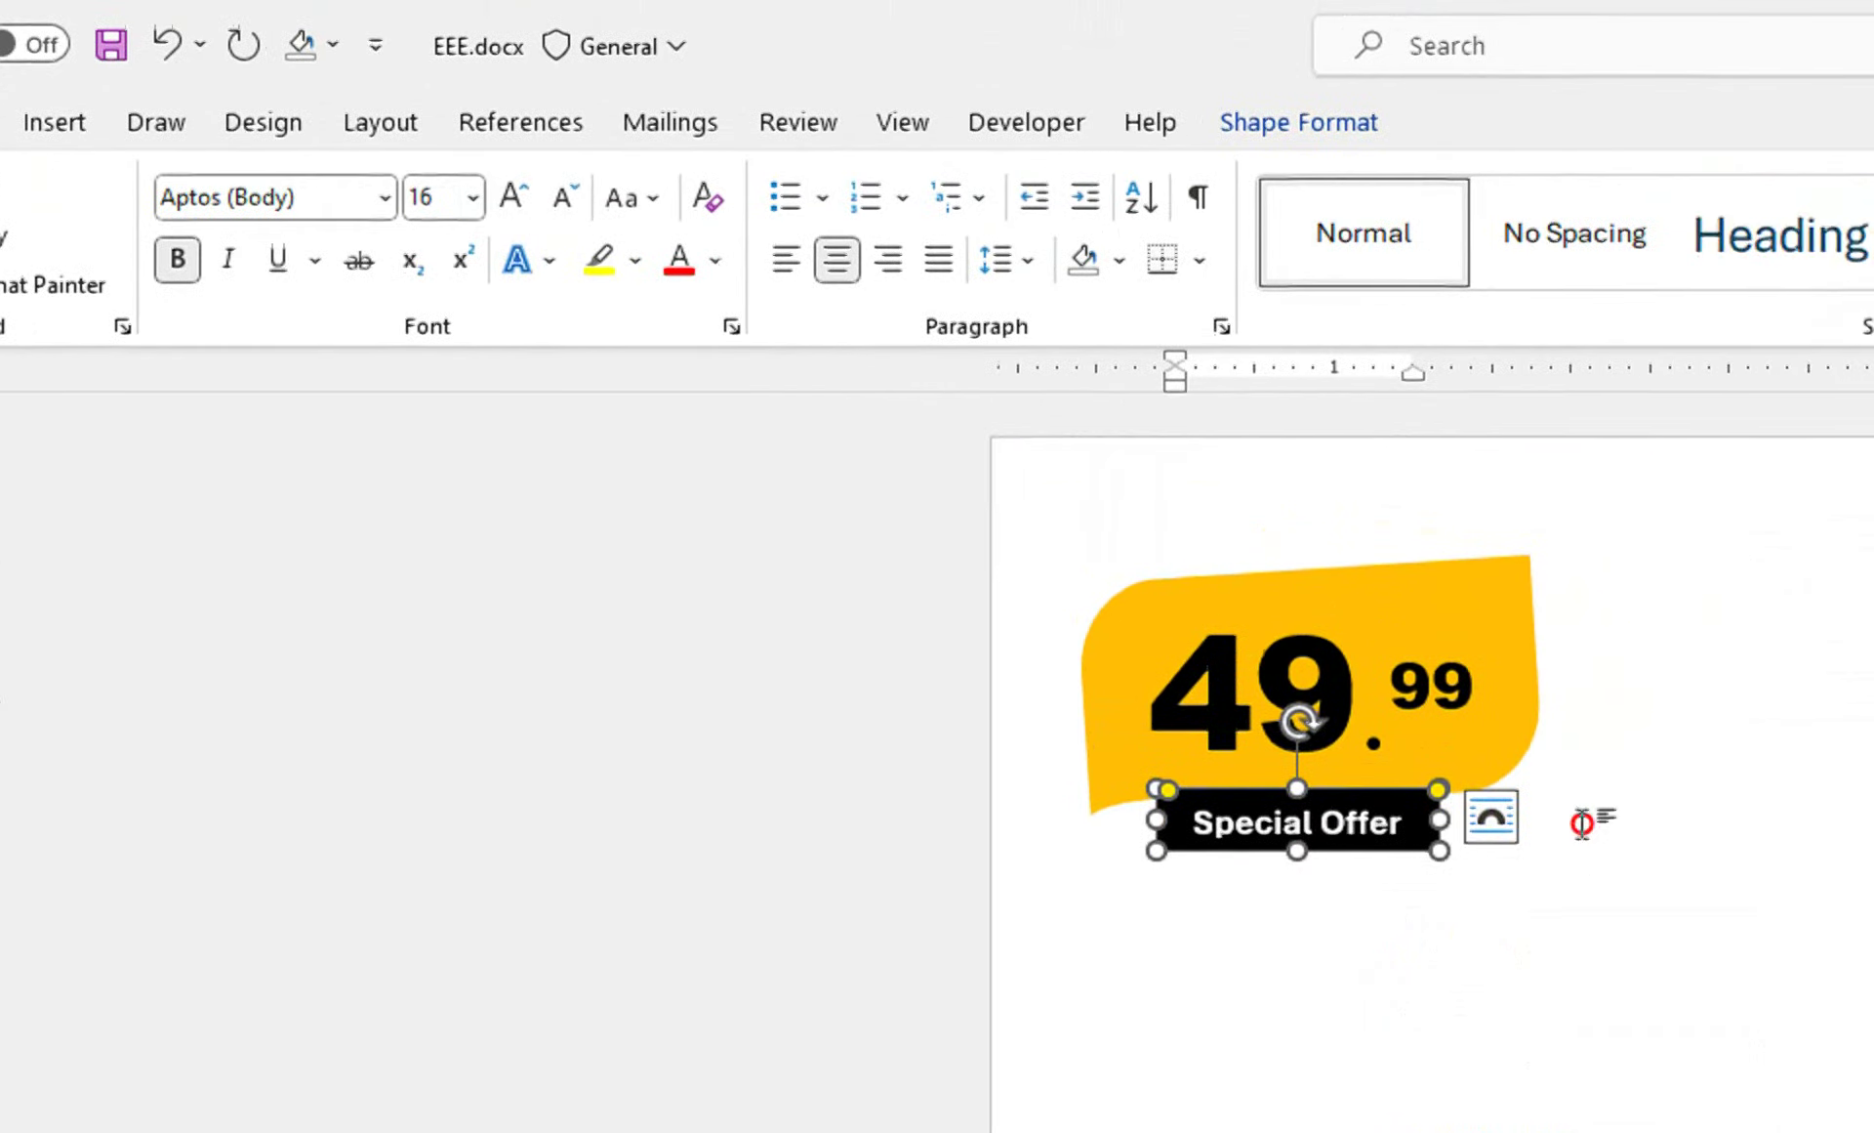
click(1474, 823)
Step: Move and narrow the yellow shape onto the banner, then shift the 49.99 box down and right
click(1403, 763)
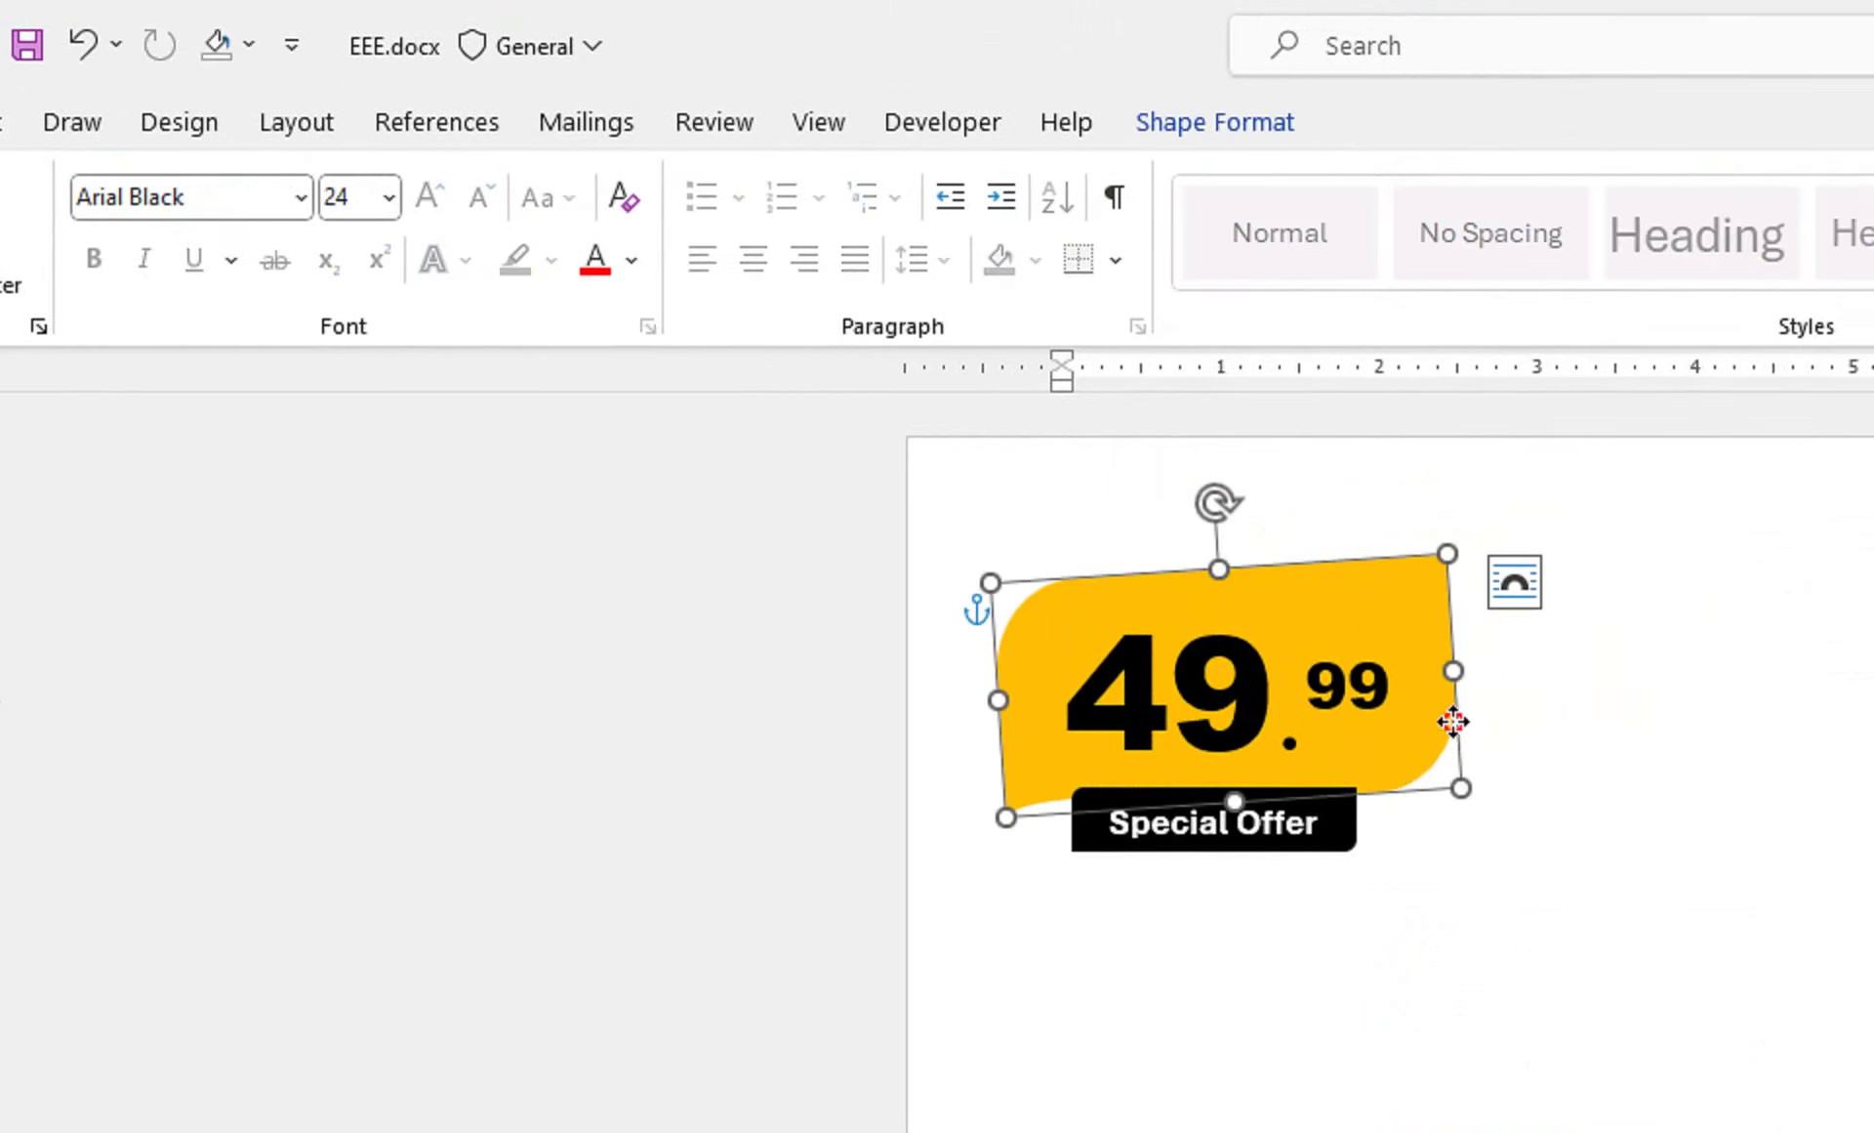
mouse_move(1453, 720)
mouse_down()
mouse_move(1445, 759)
mouse_move(1428, 704)
mouse_up()
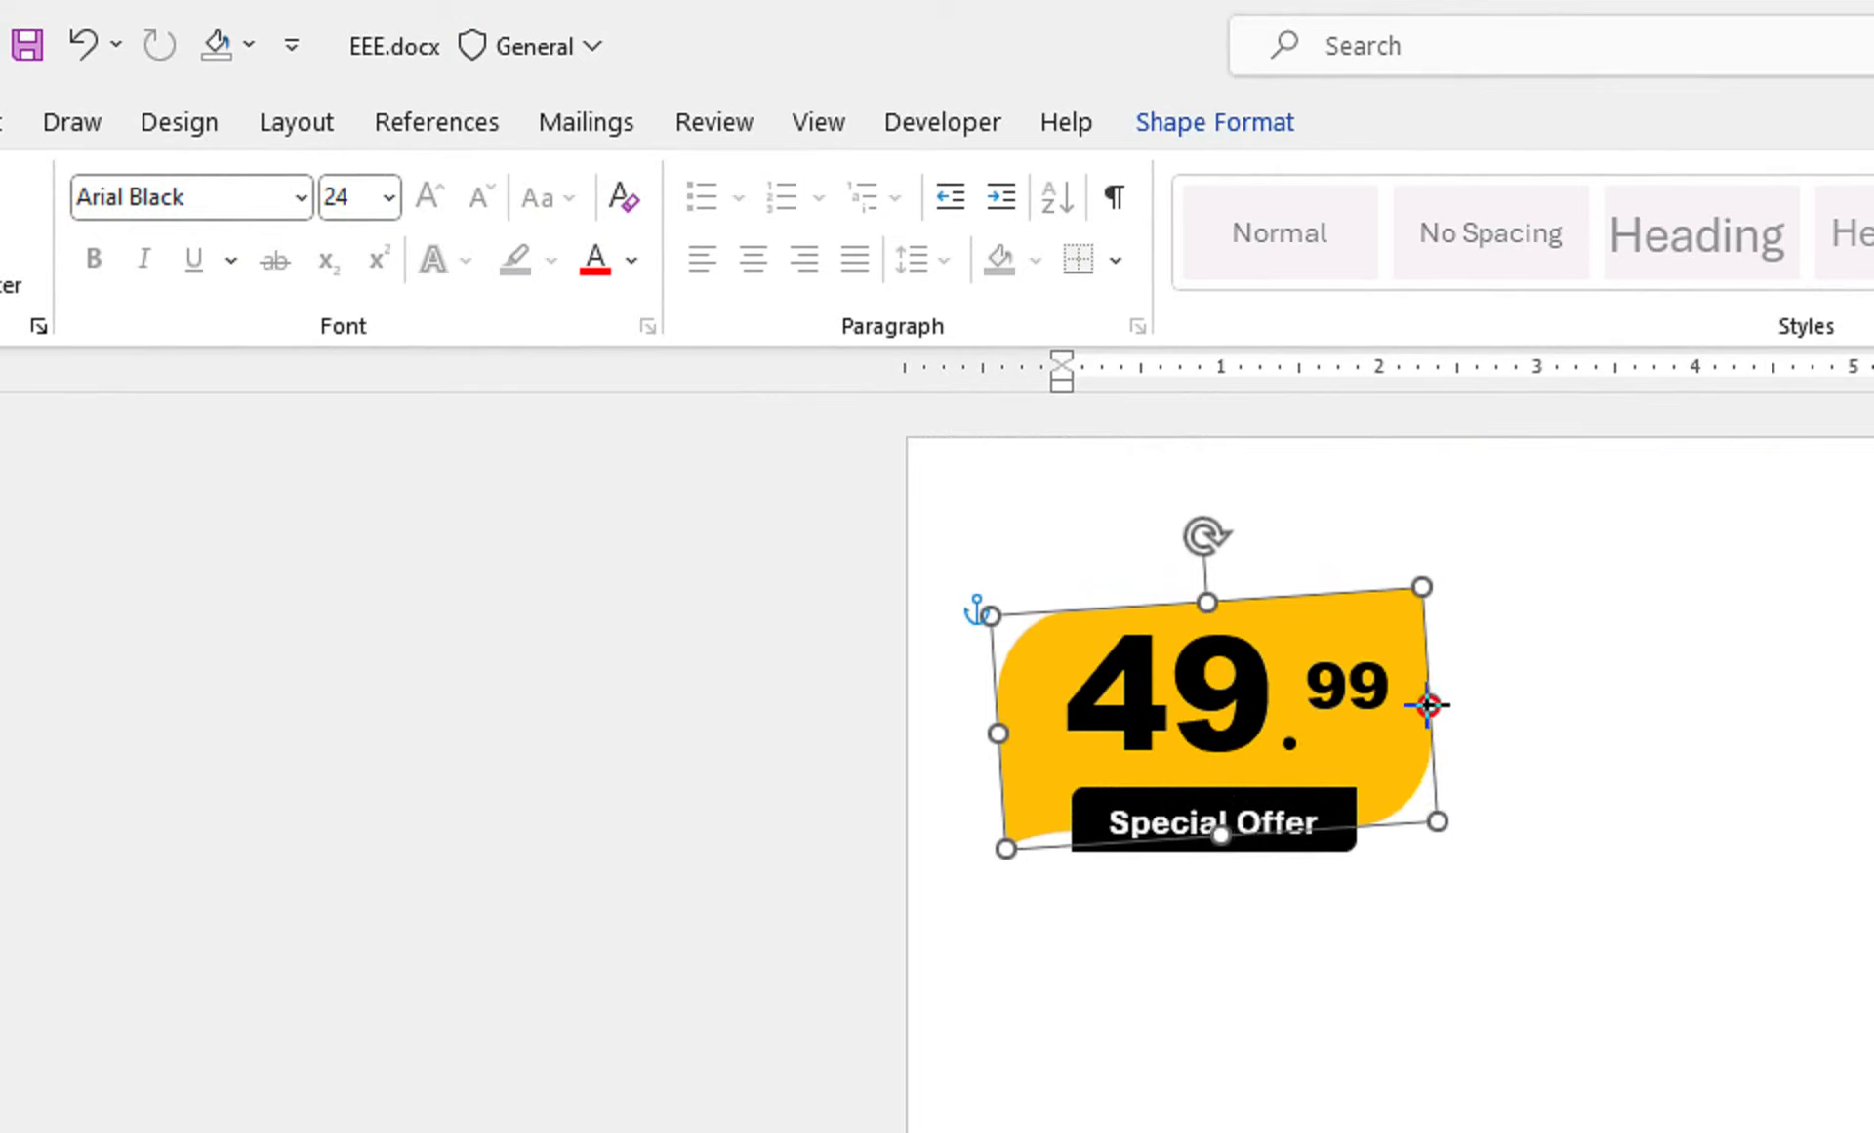
drag(998, 731, 1012, 727)
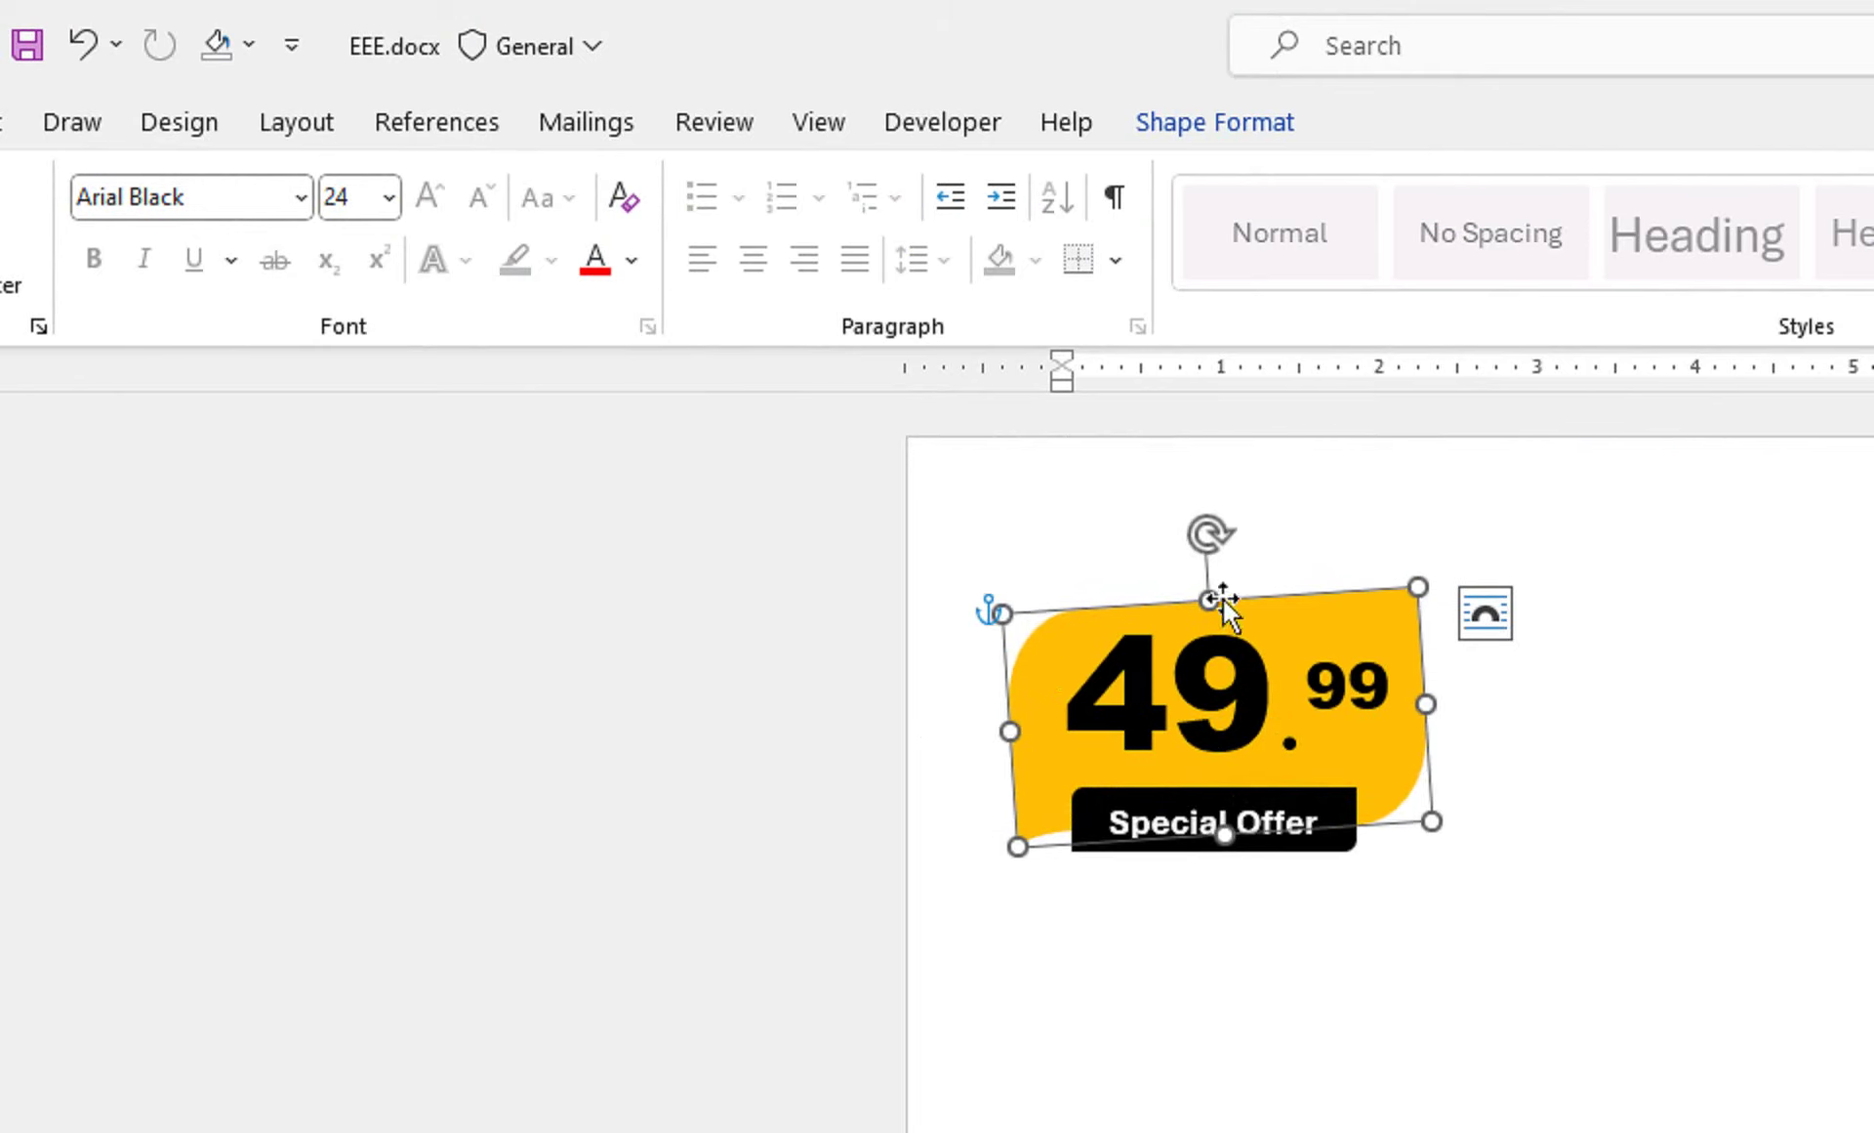
drag(1222, 600, 1222, 607)
click(1227, 696)
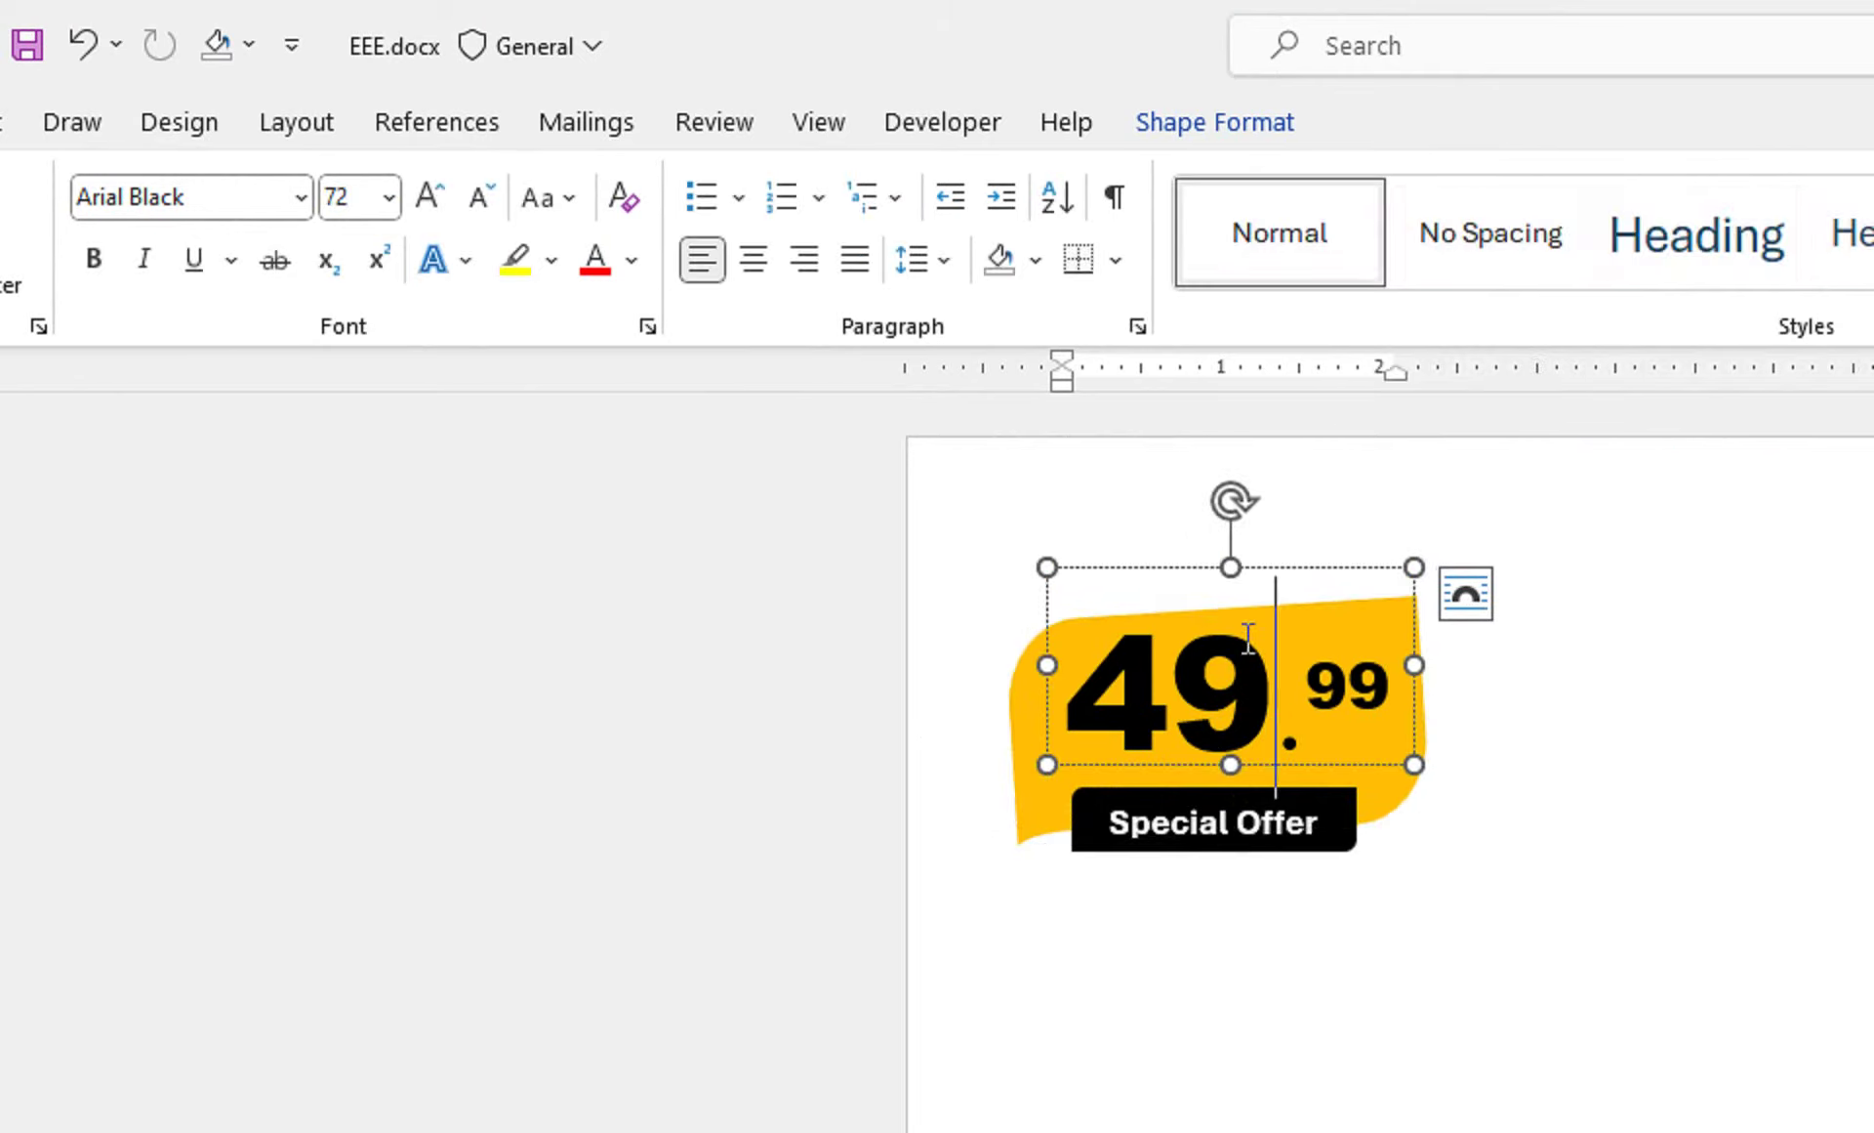
drag(1320, 569, 1327, 575)
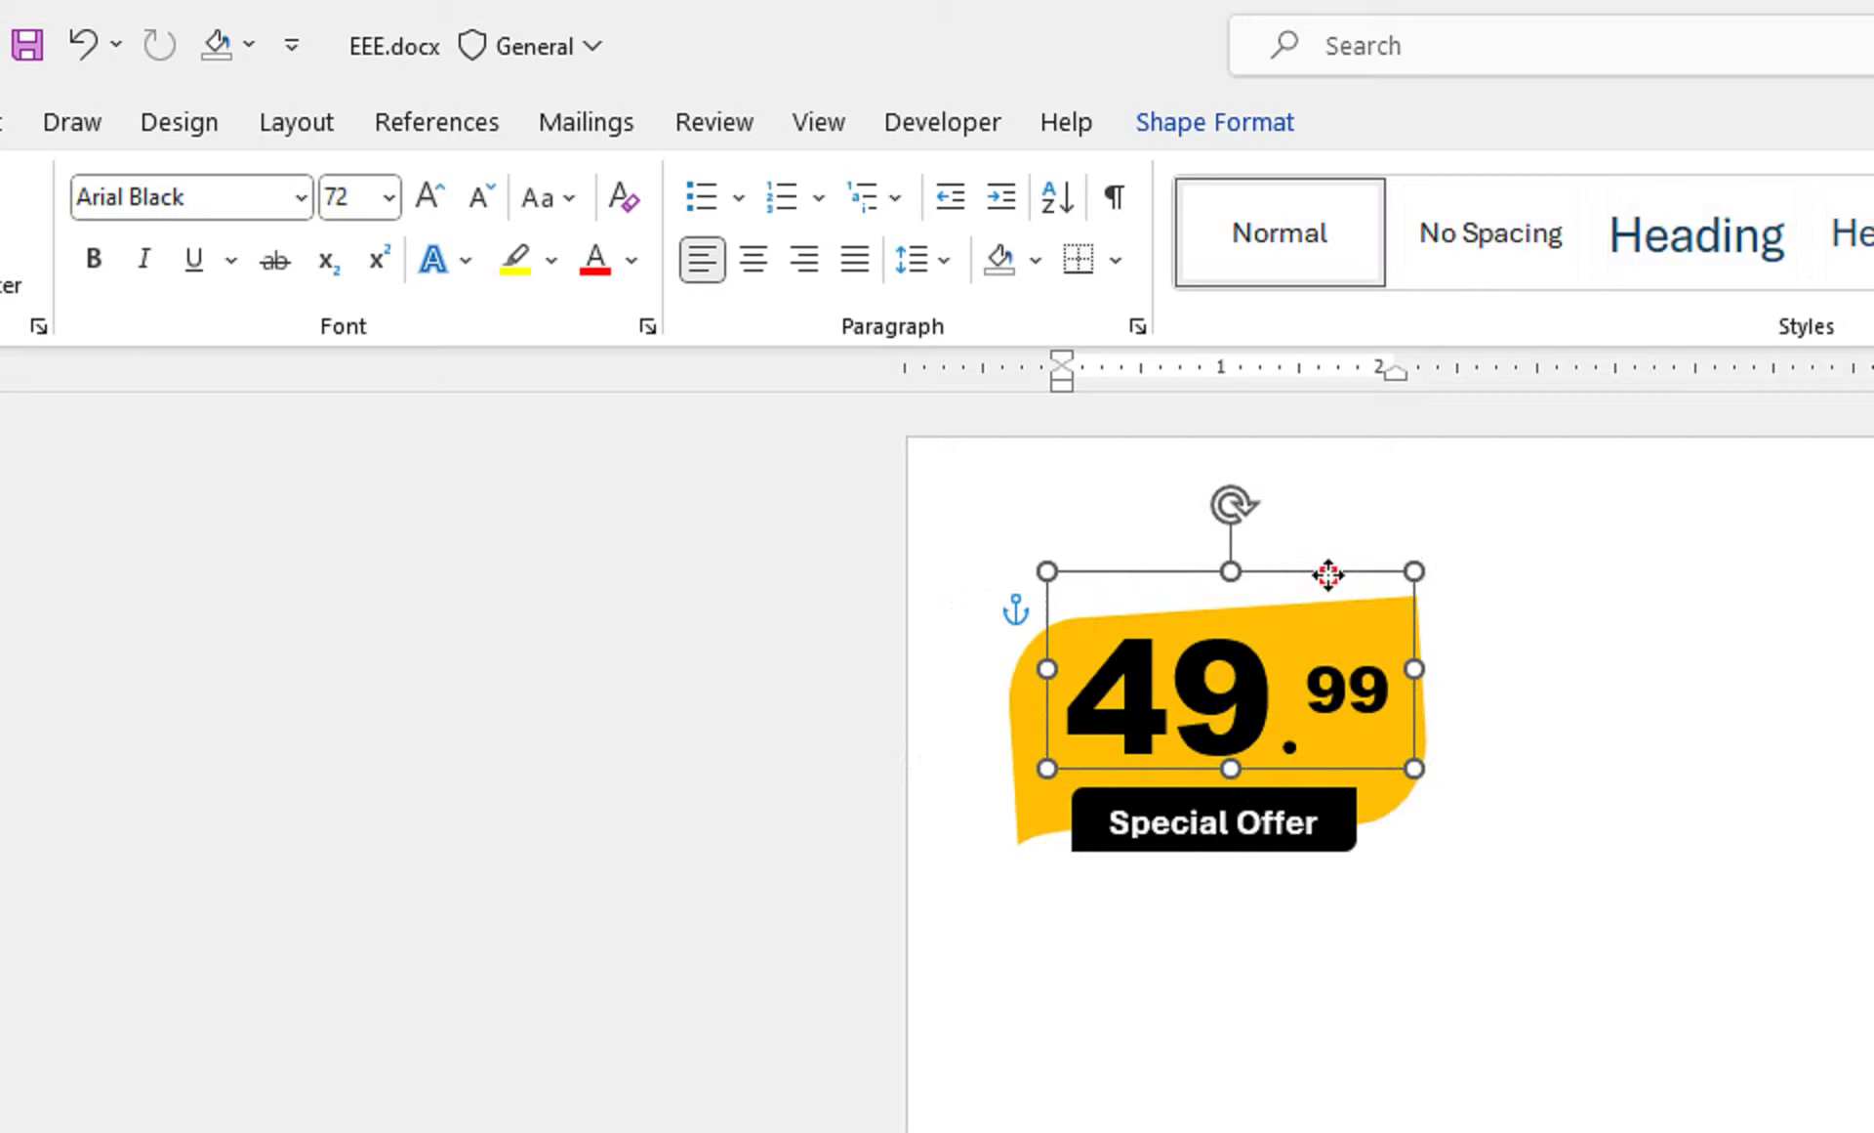
click(1431, 508)
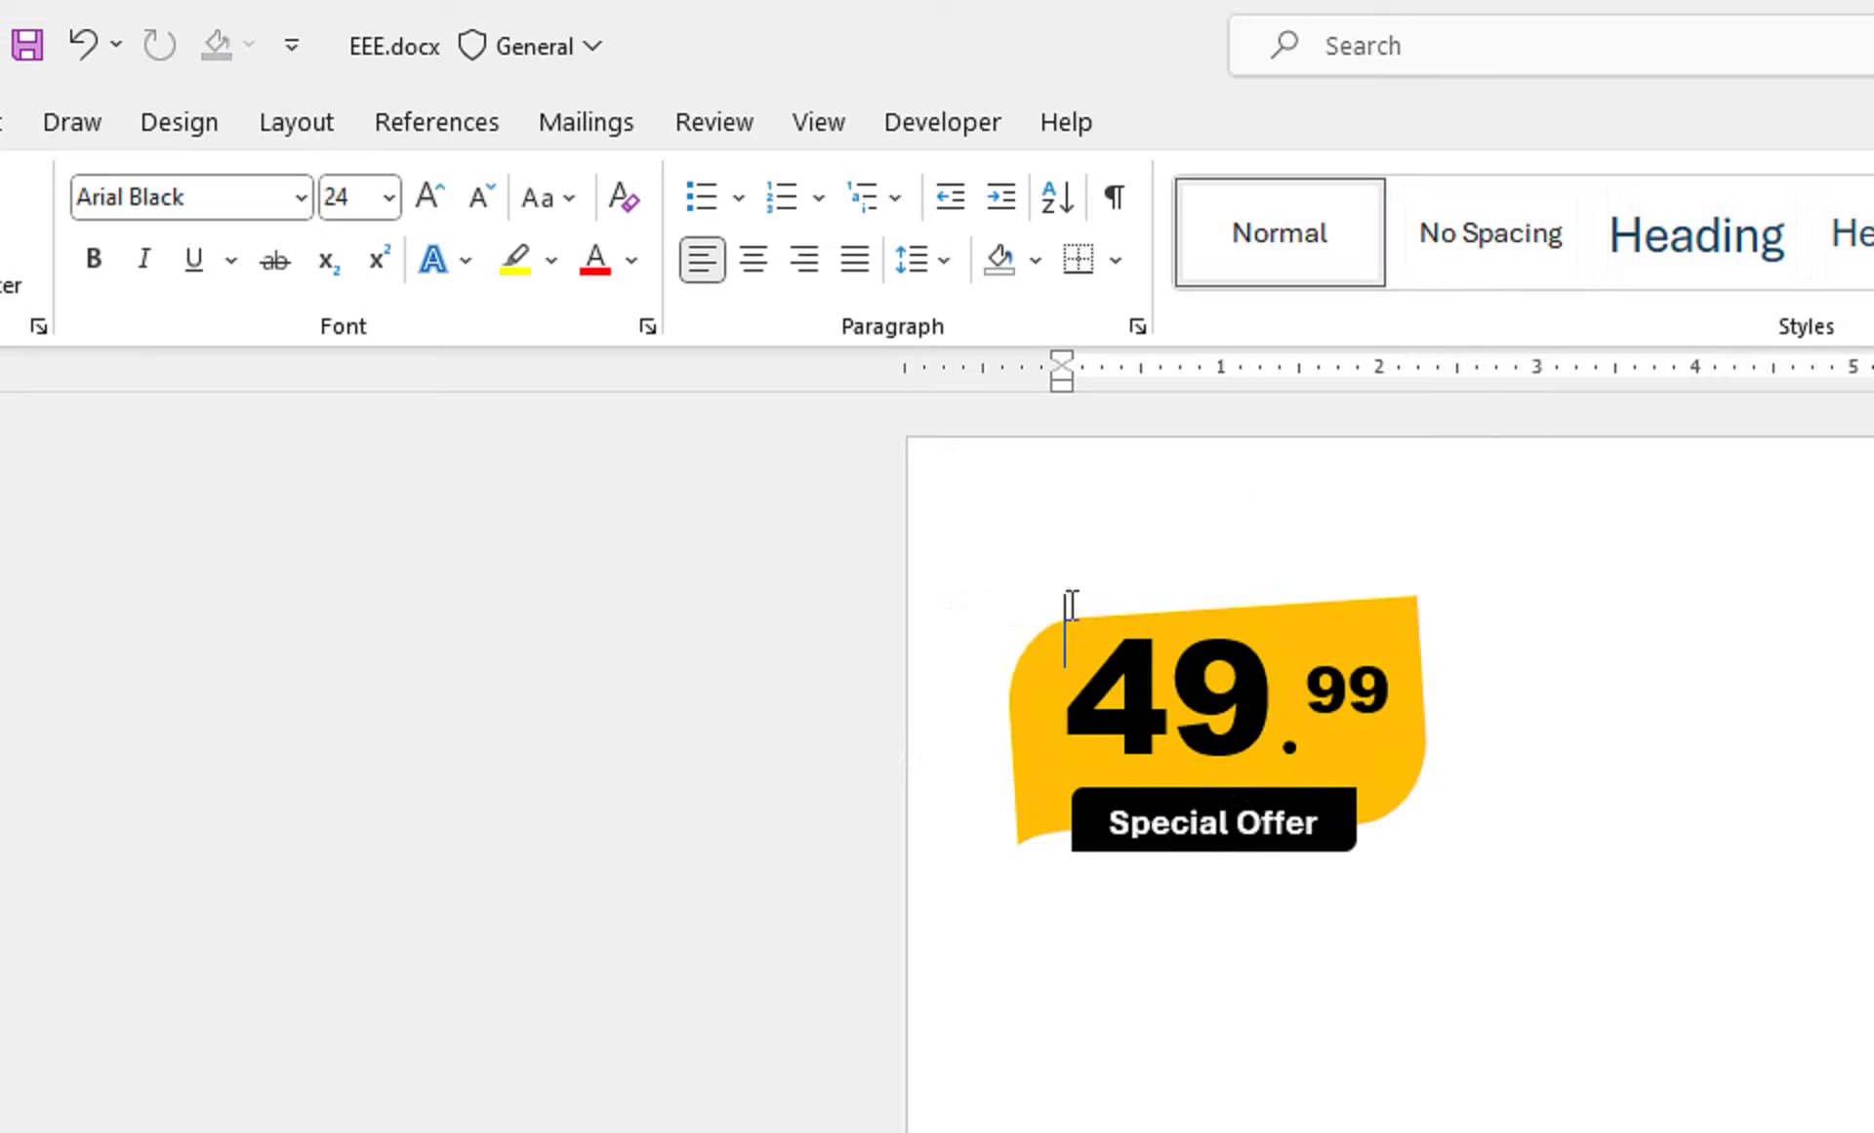
Step: Draw a rectangle above the yellow tag, resize it, and type 'Discount' in it
click(266, 124)
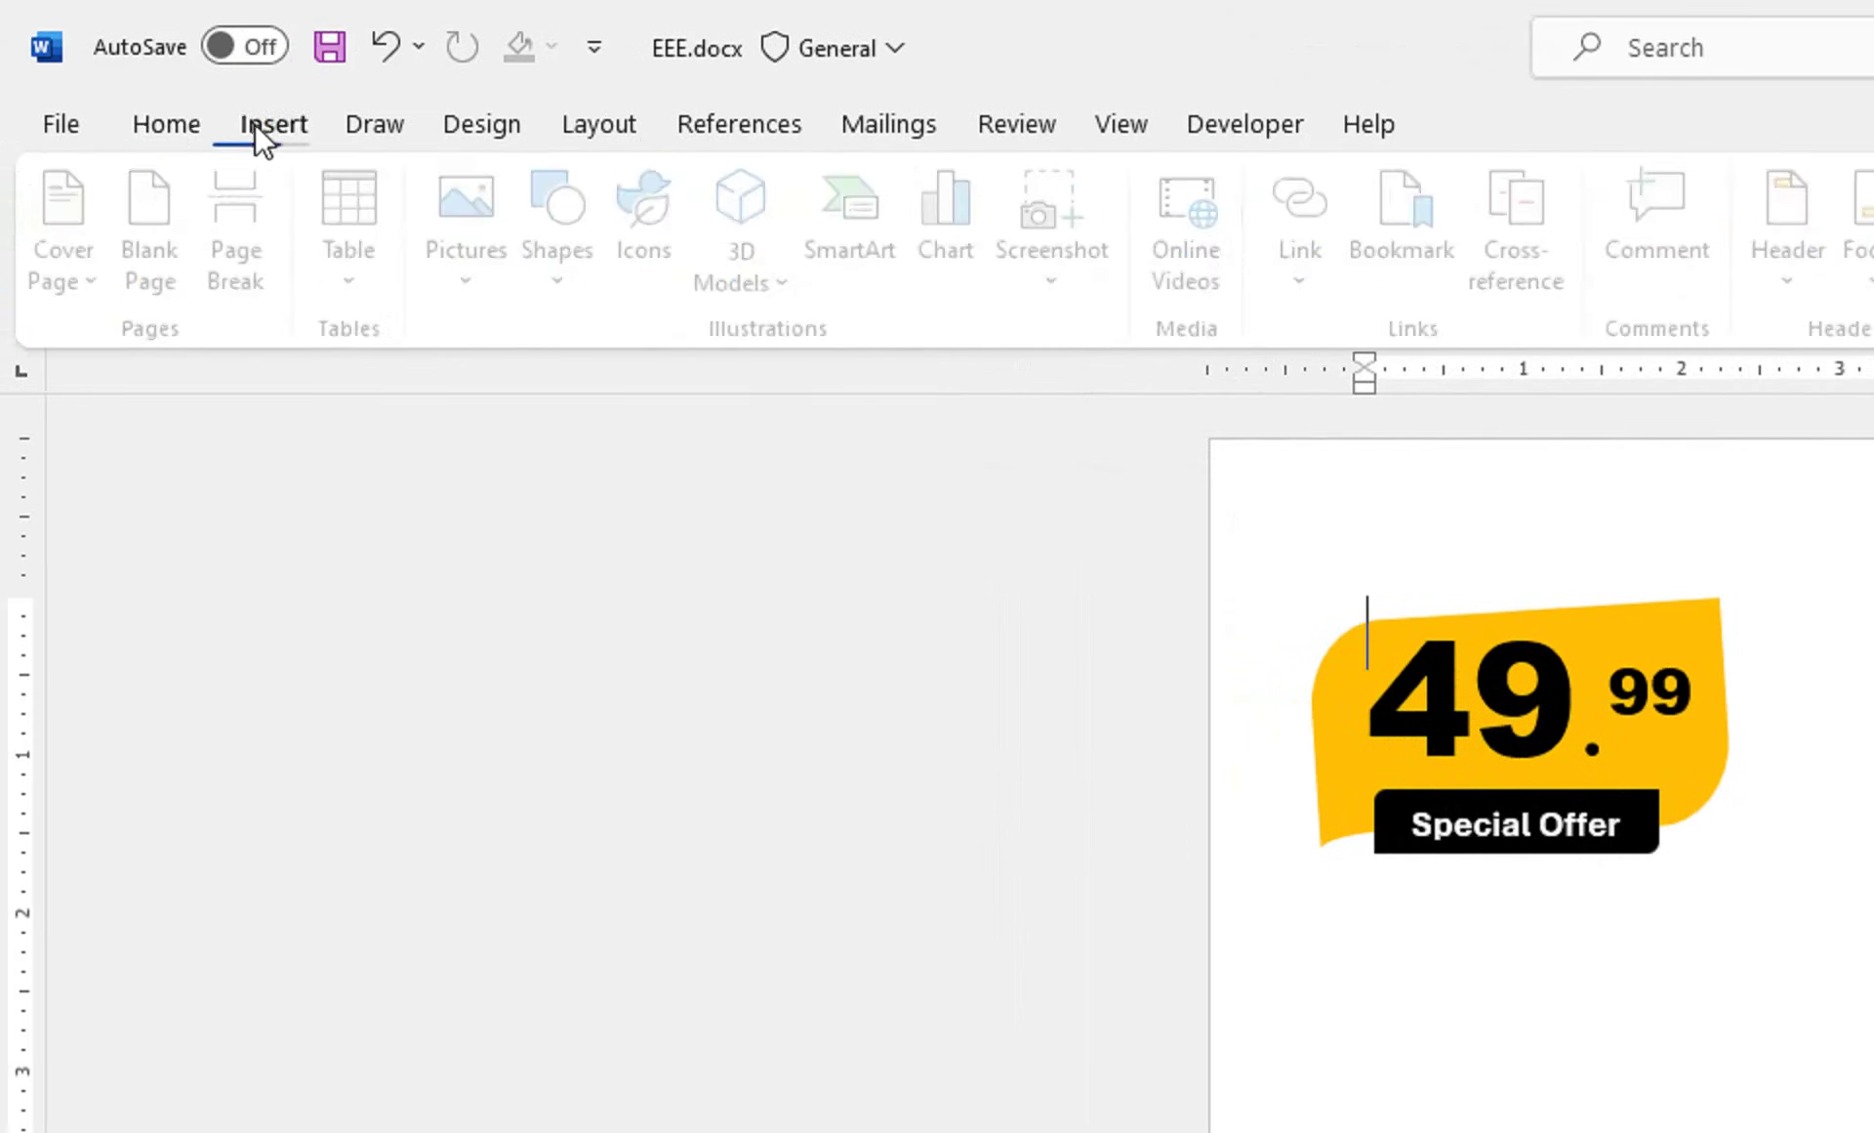
click(576, 281)
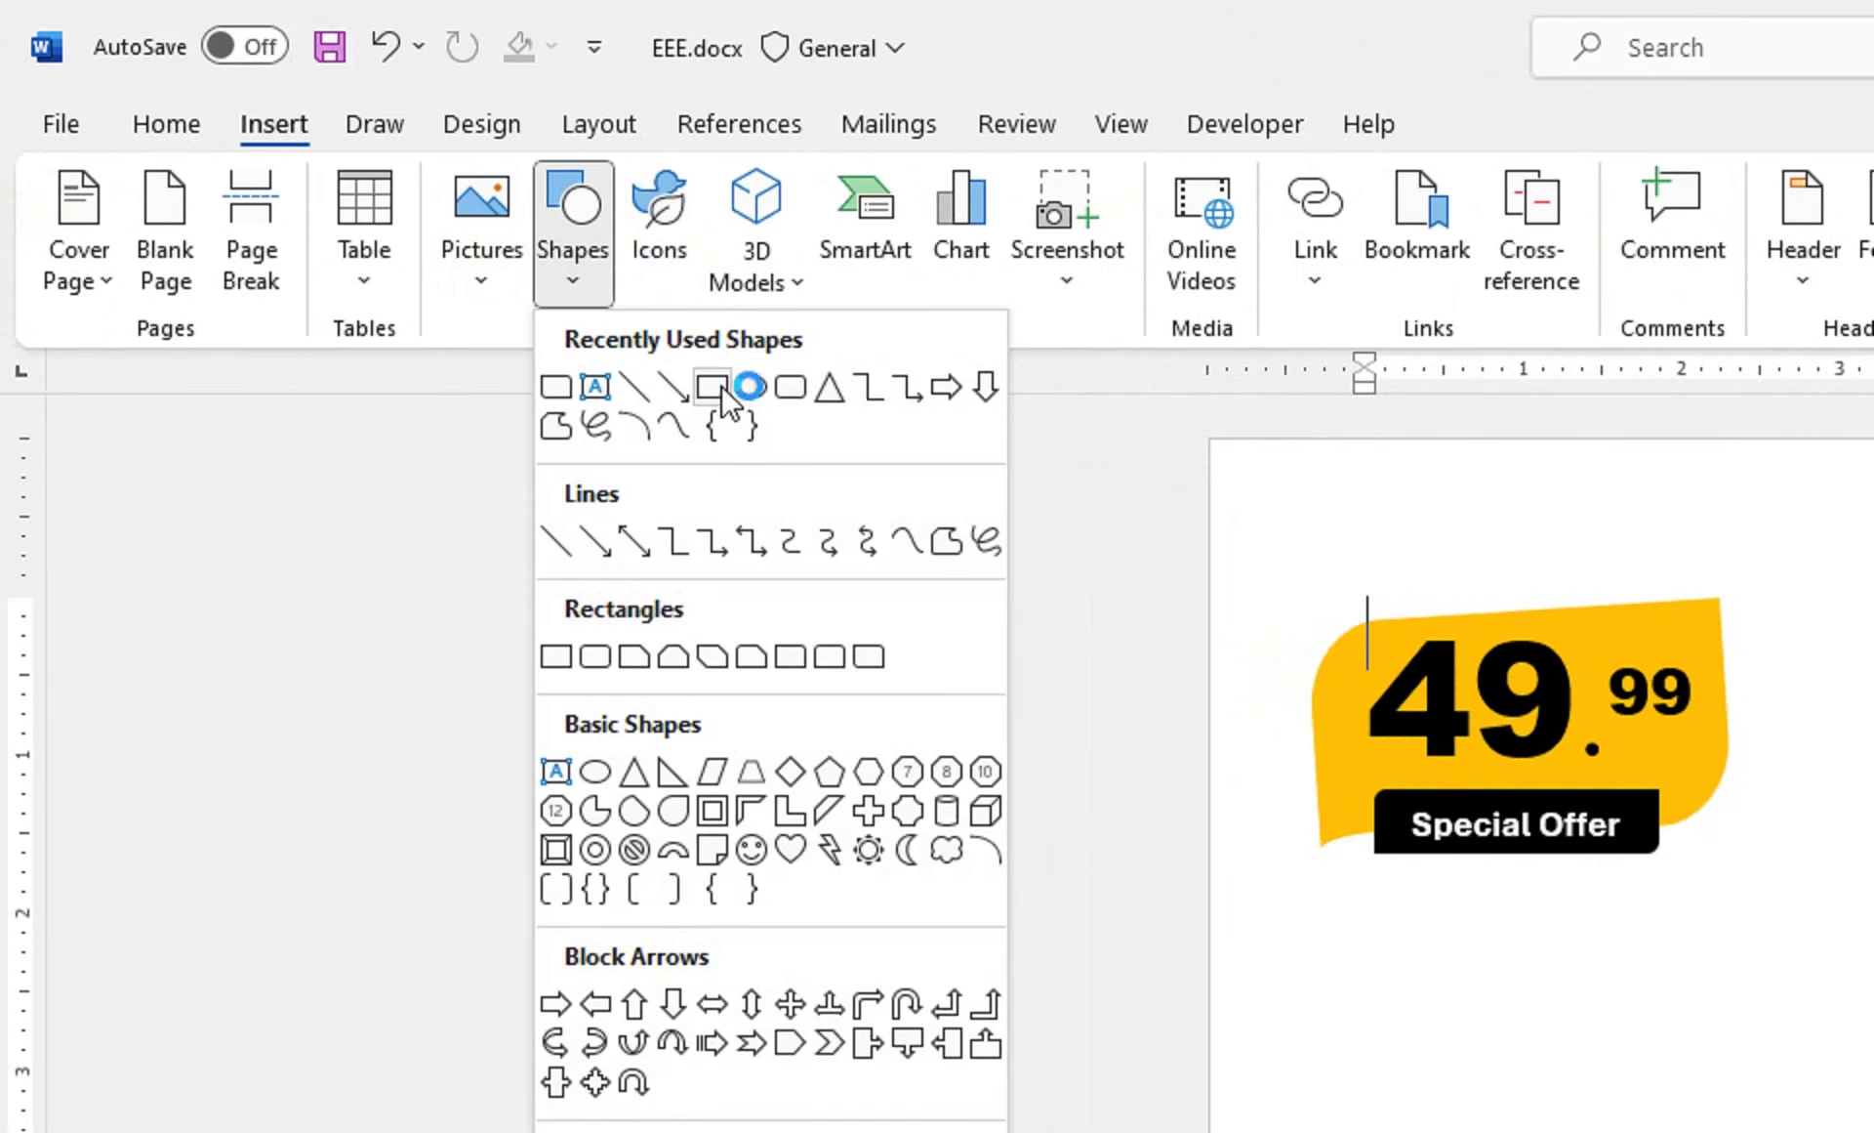
click(840, 654)
drag(1527, 574, 1496, 606)
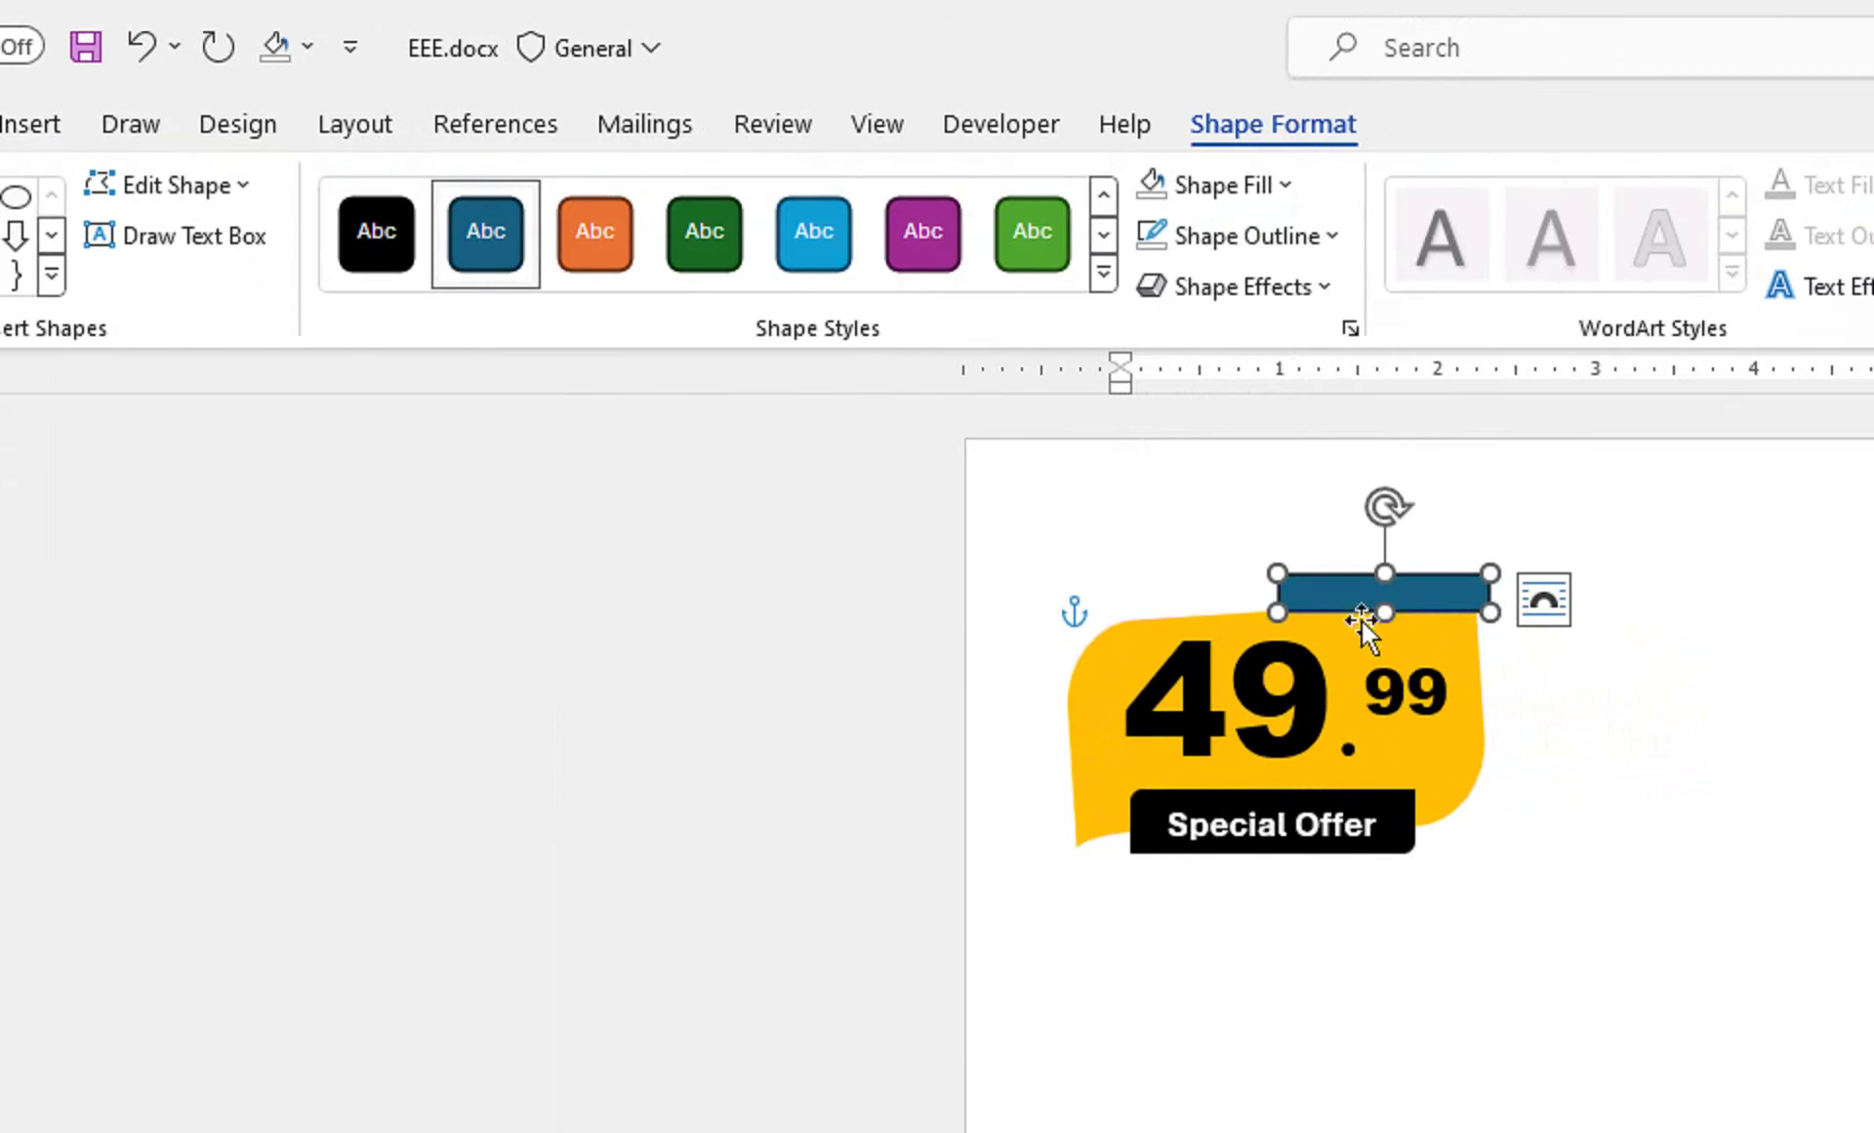
drag(1249, 611, 1216, 612)
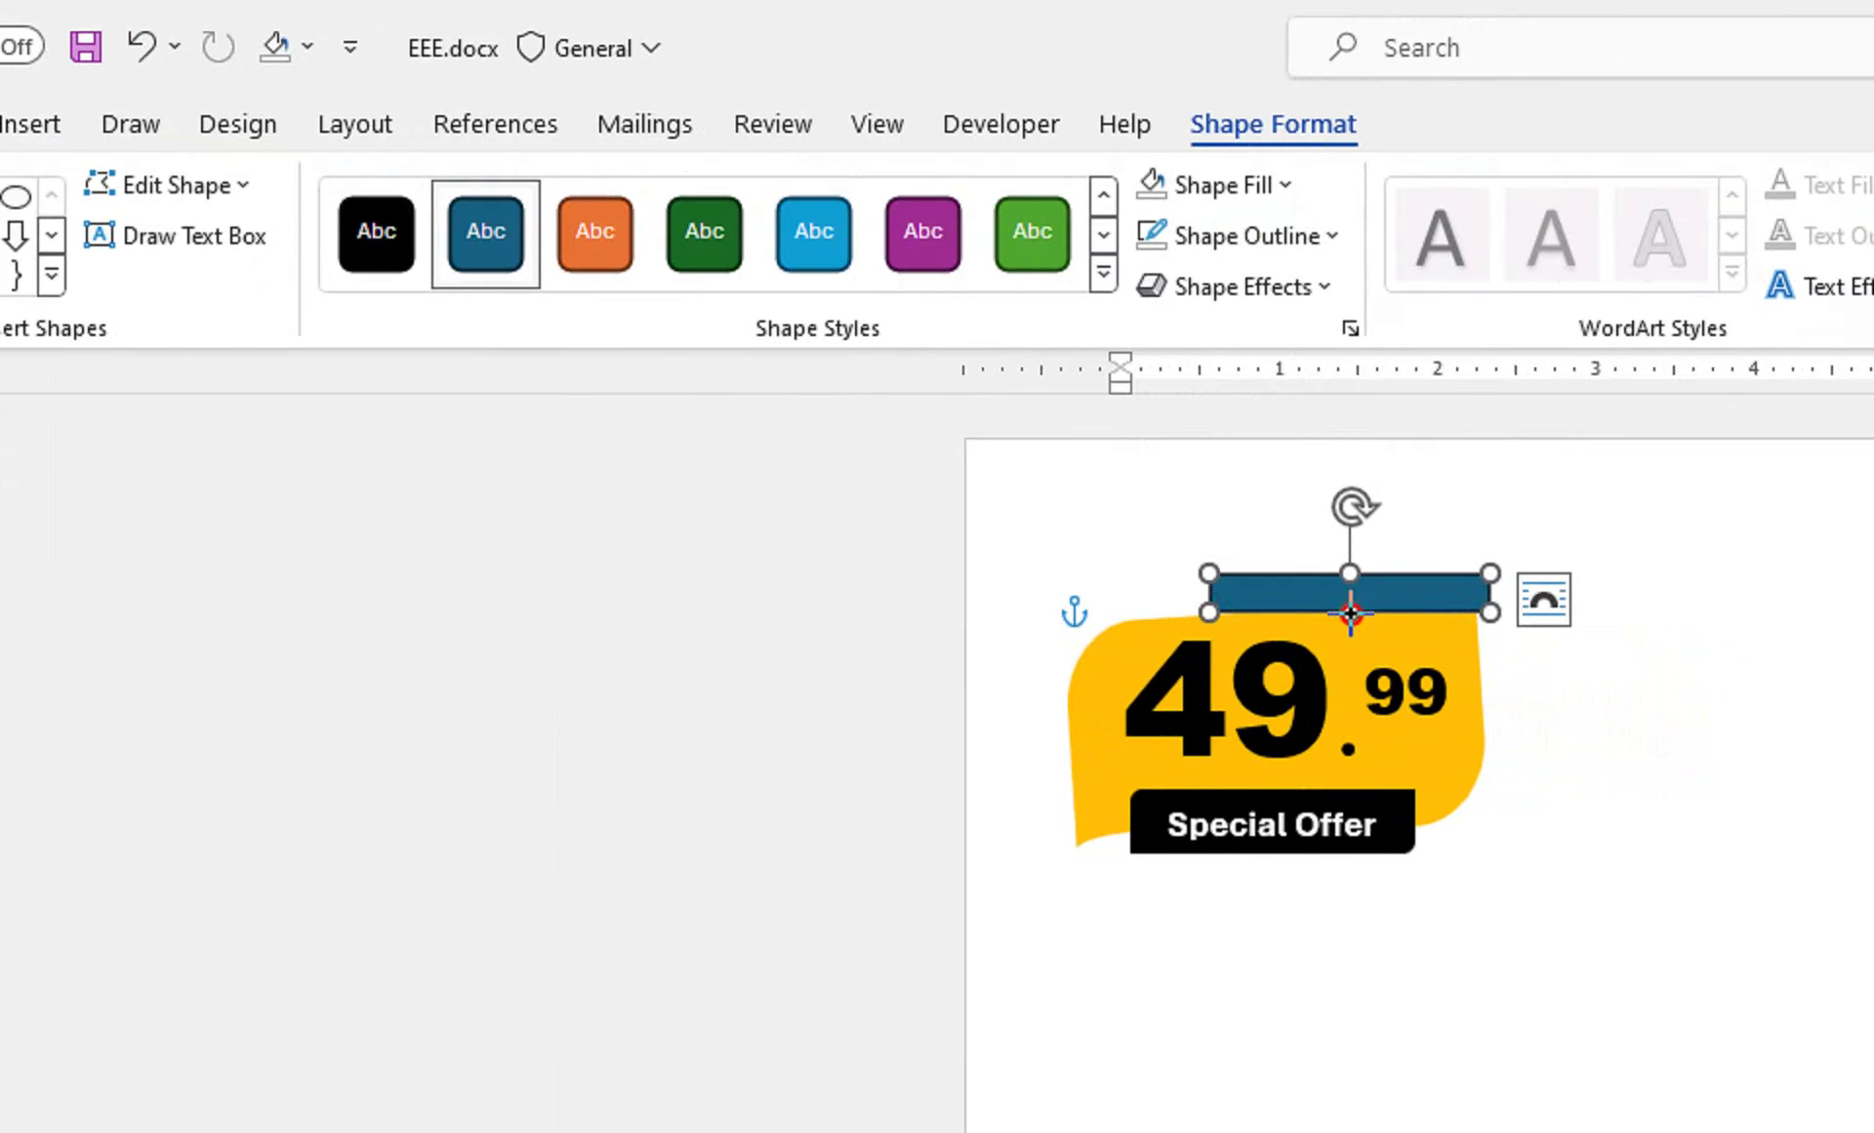
drag(1351, 613, 1350, 628)
text(D)
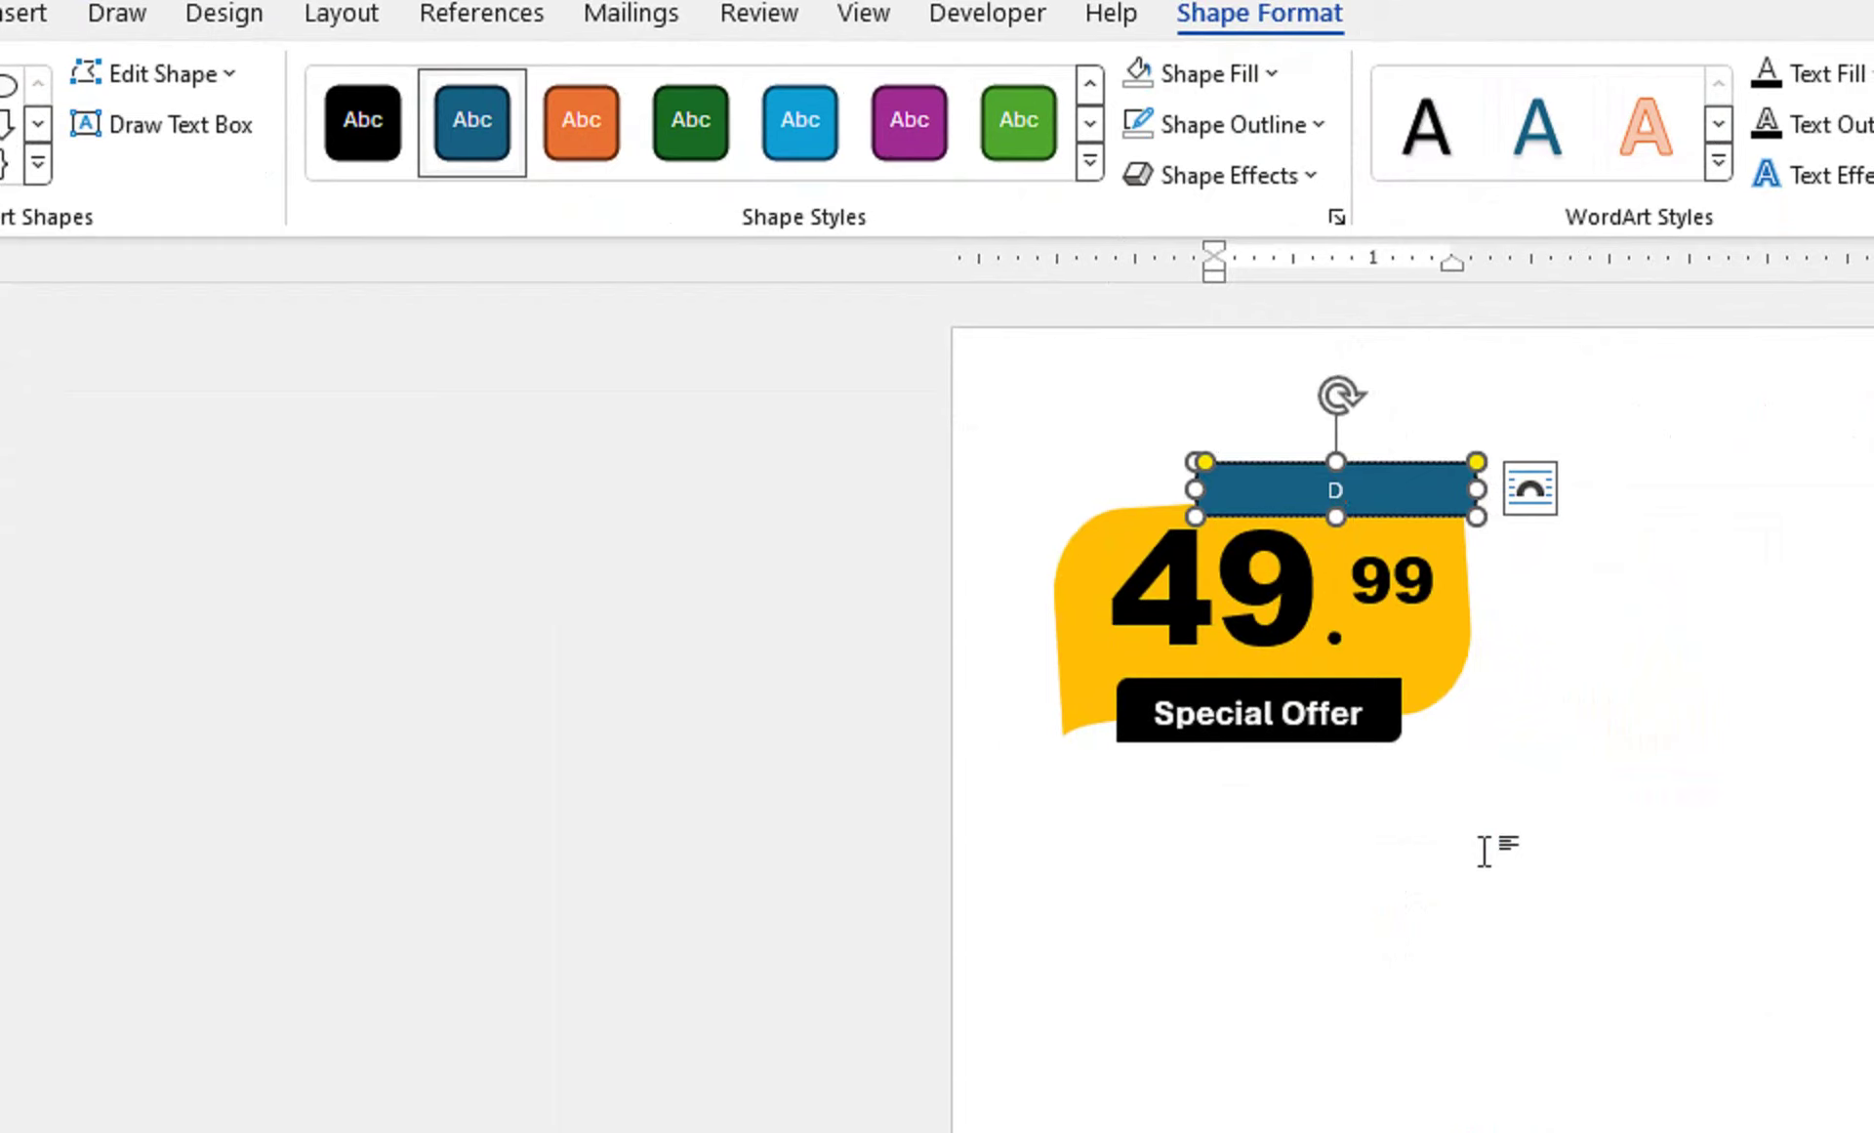
text(iscount)
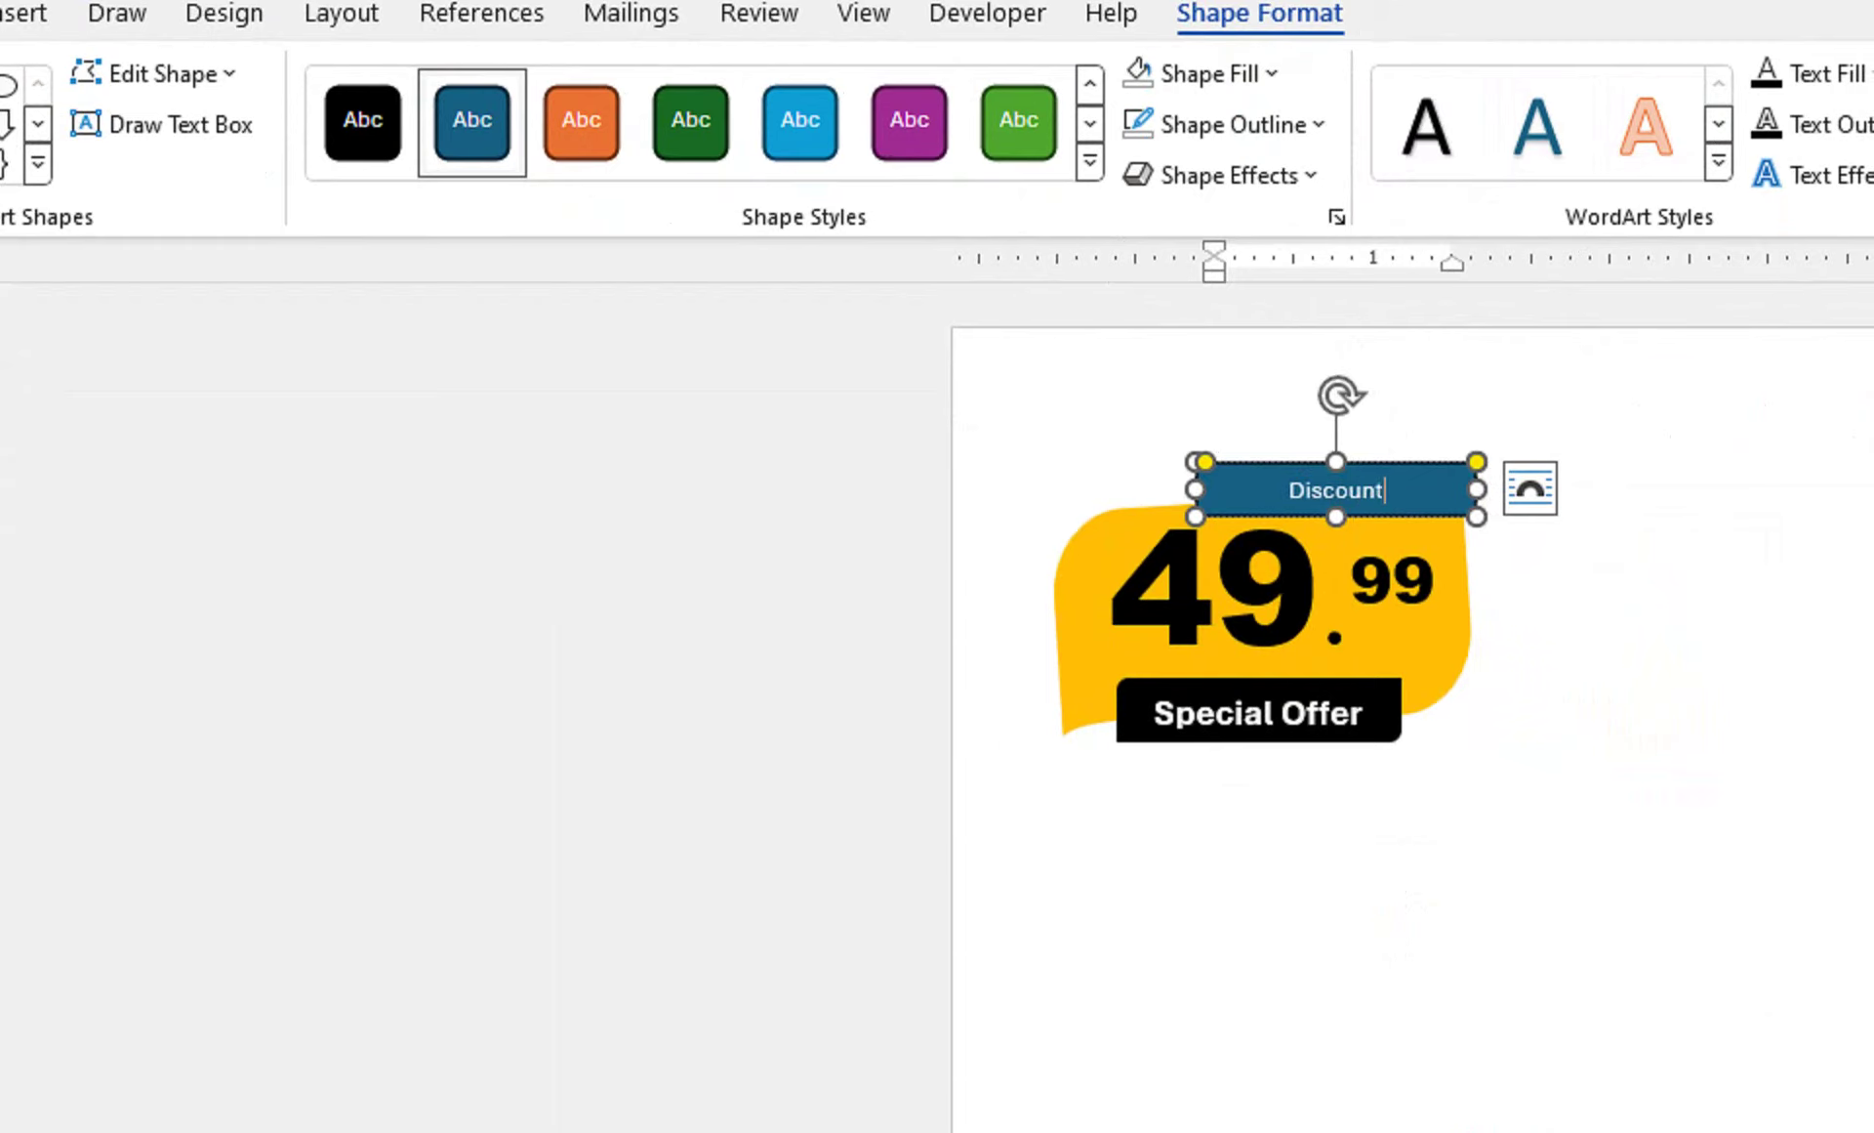
click(1376, 456)
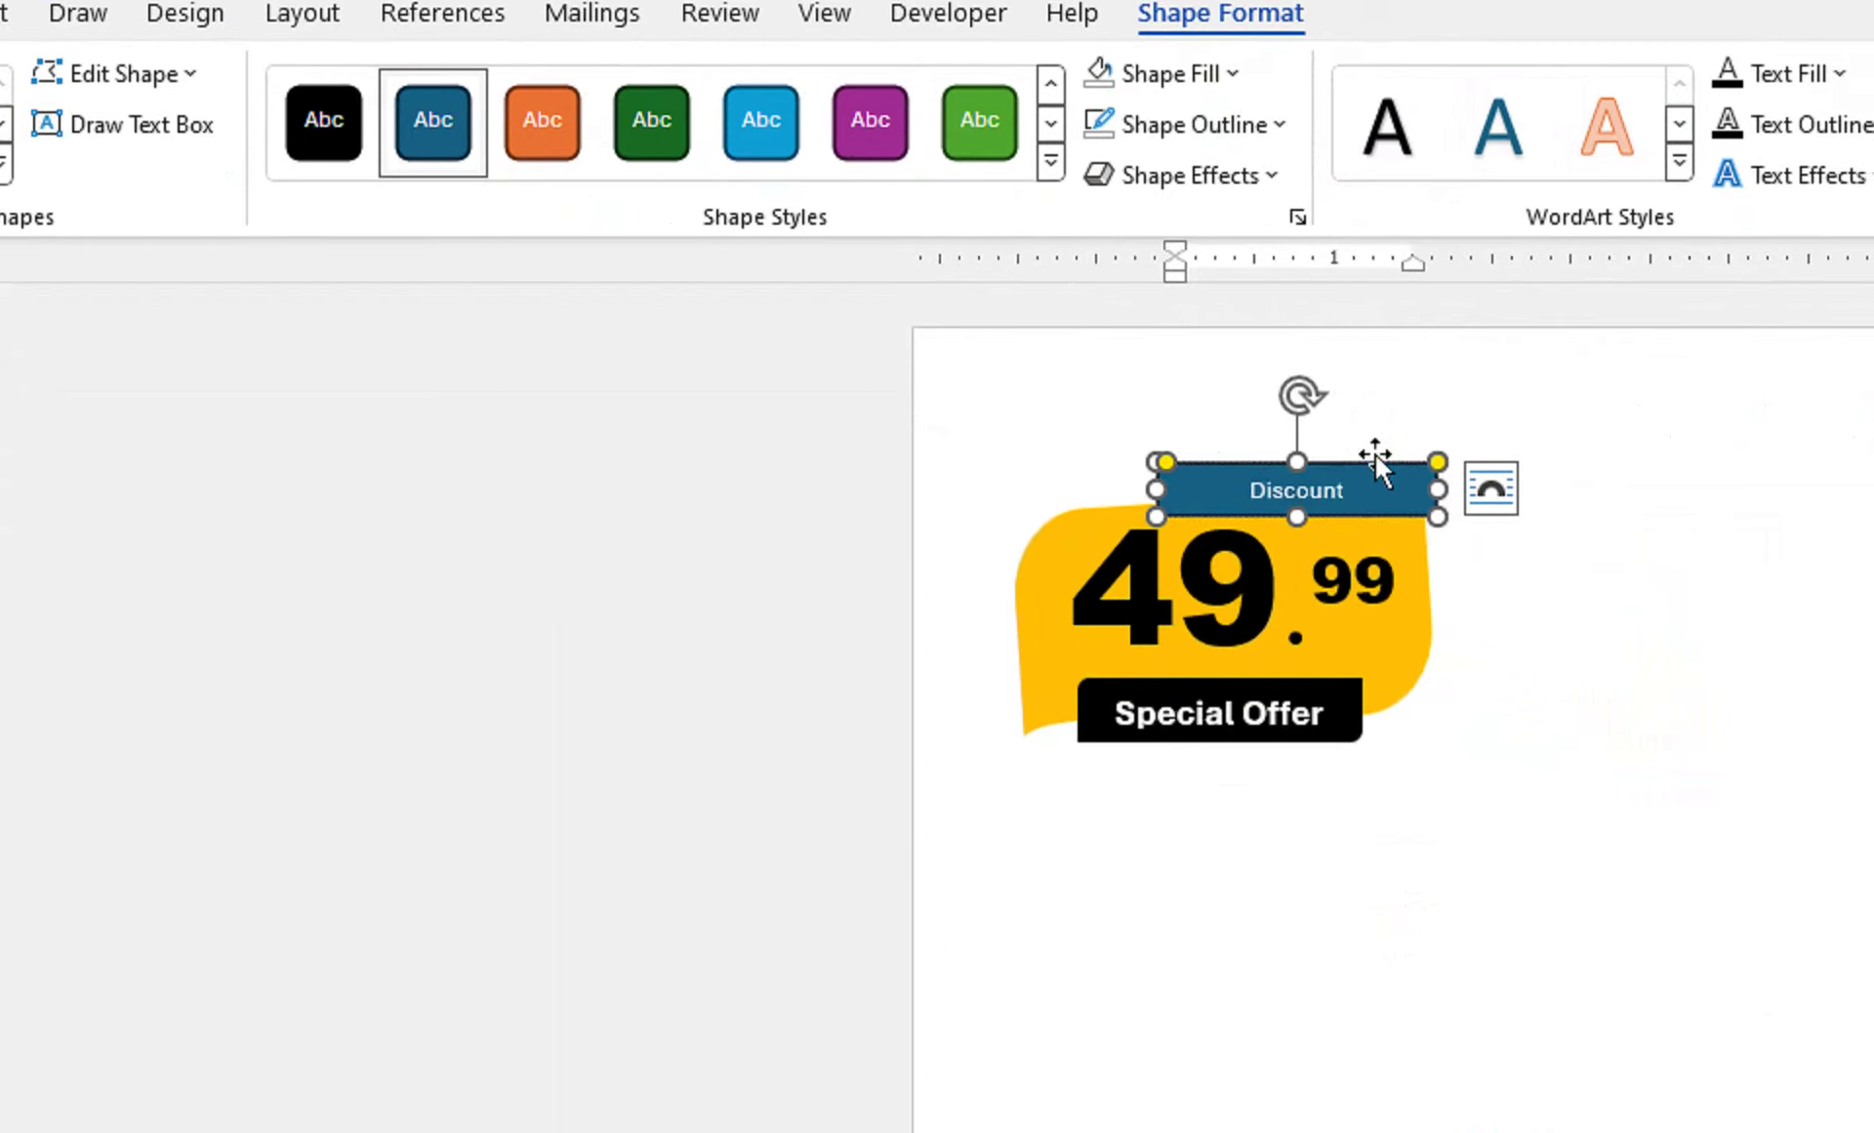
Step: Place the Discount box atop the tag with black style and bold larger text, then add an oval
drag(1169, 513, 1179, 513)
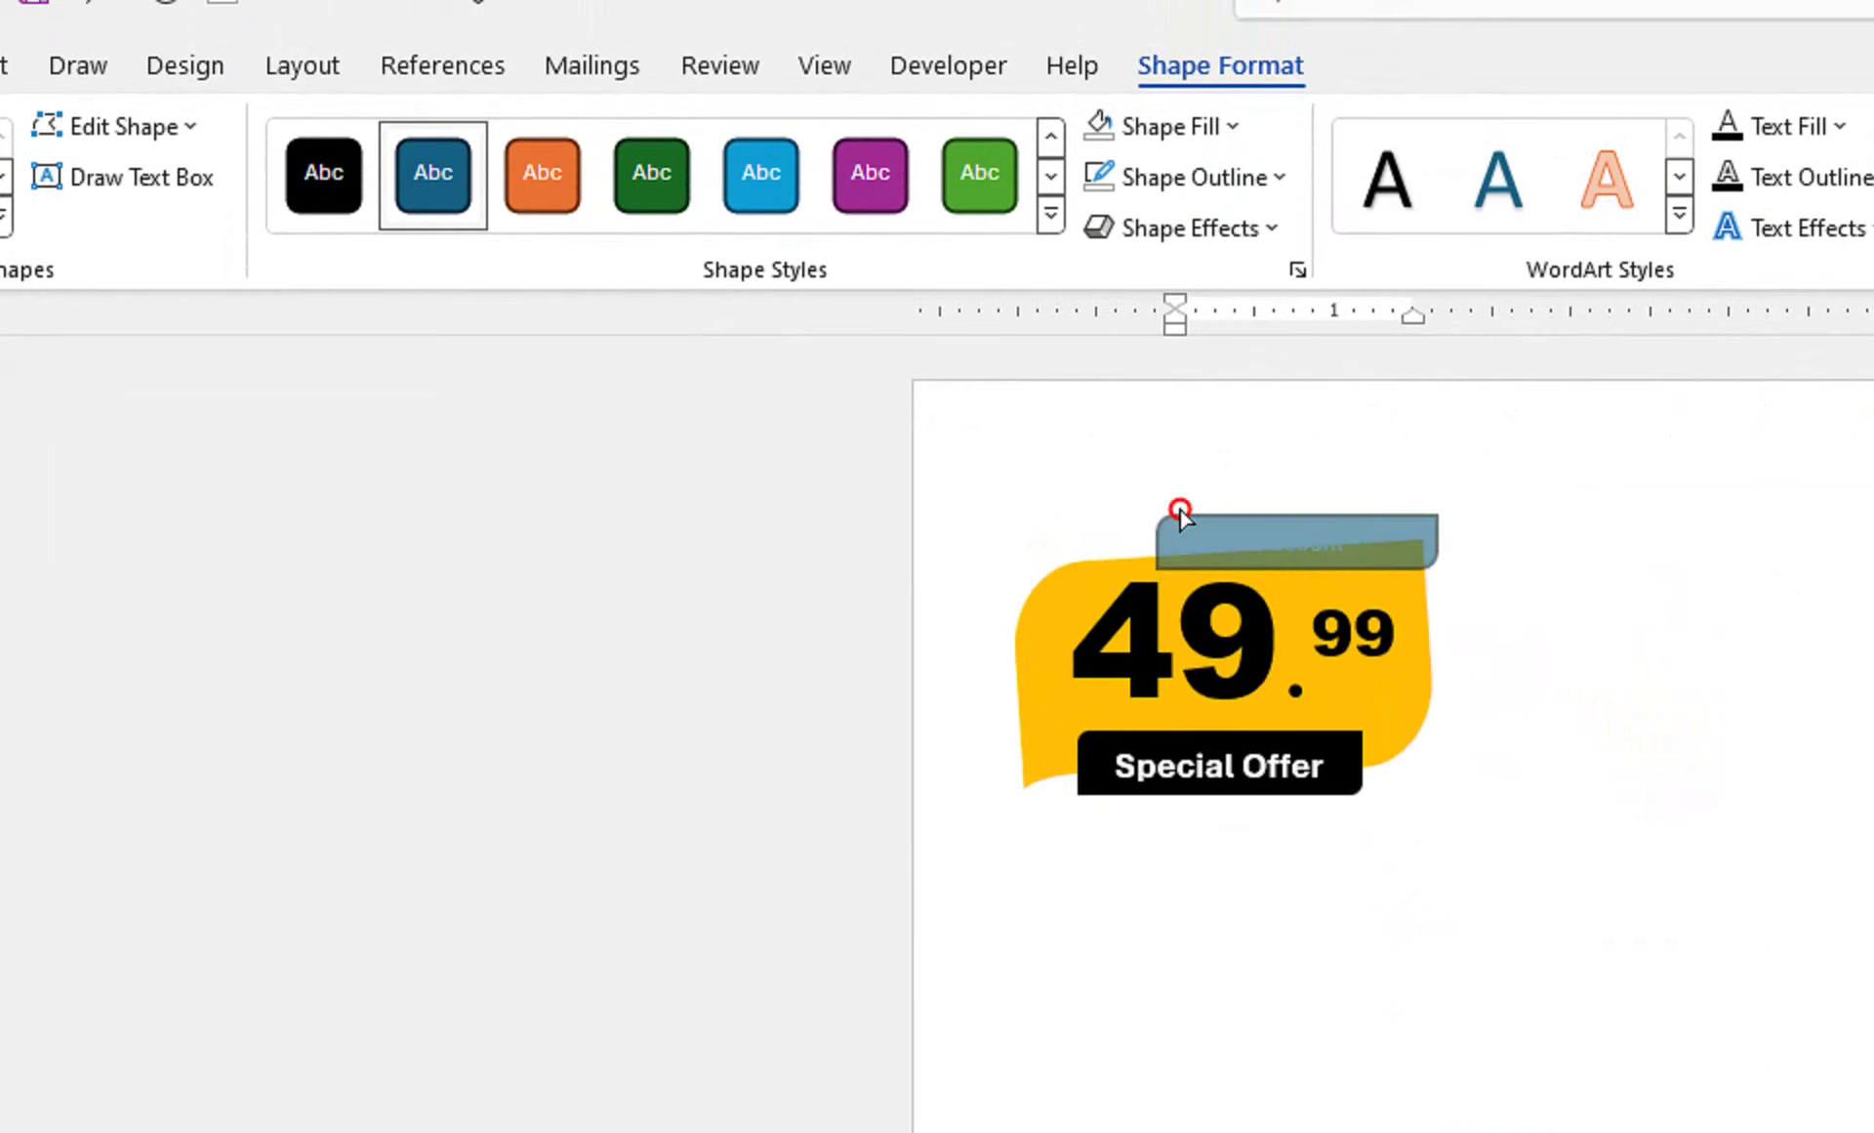
click(332, 200)
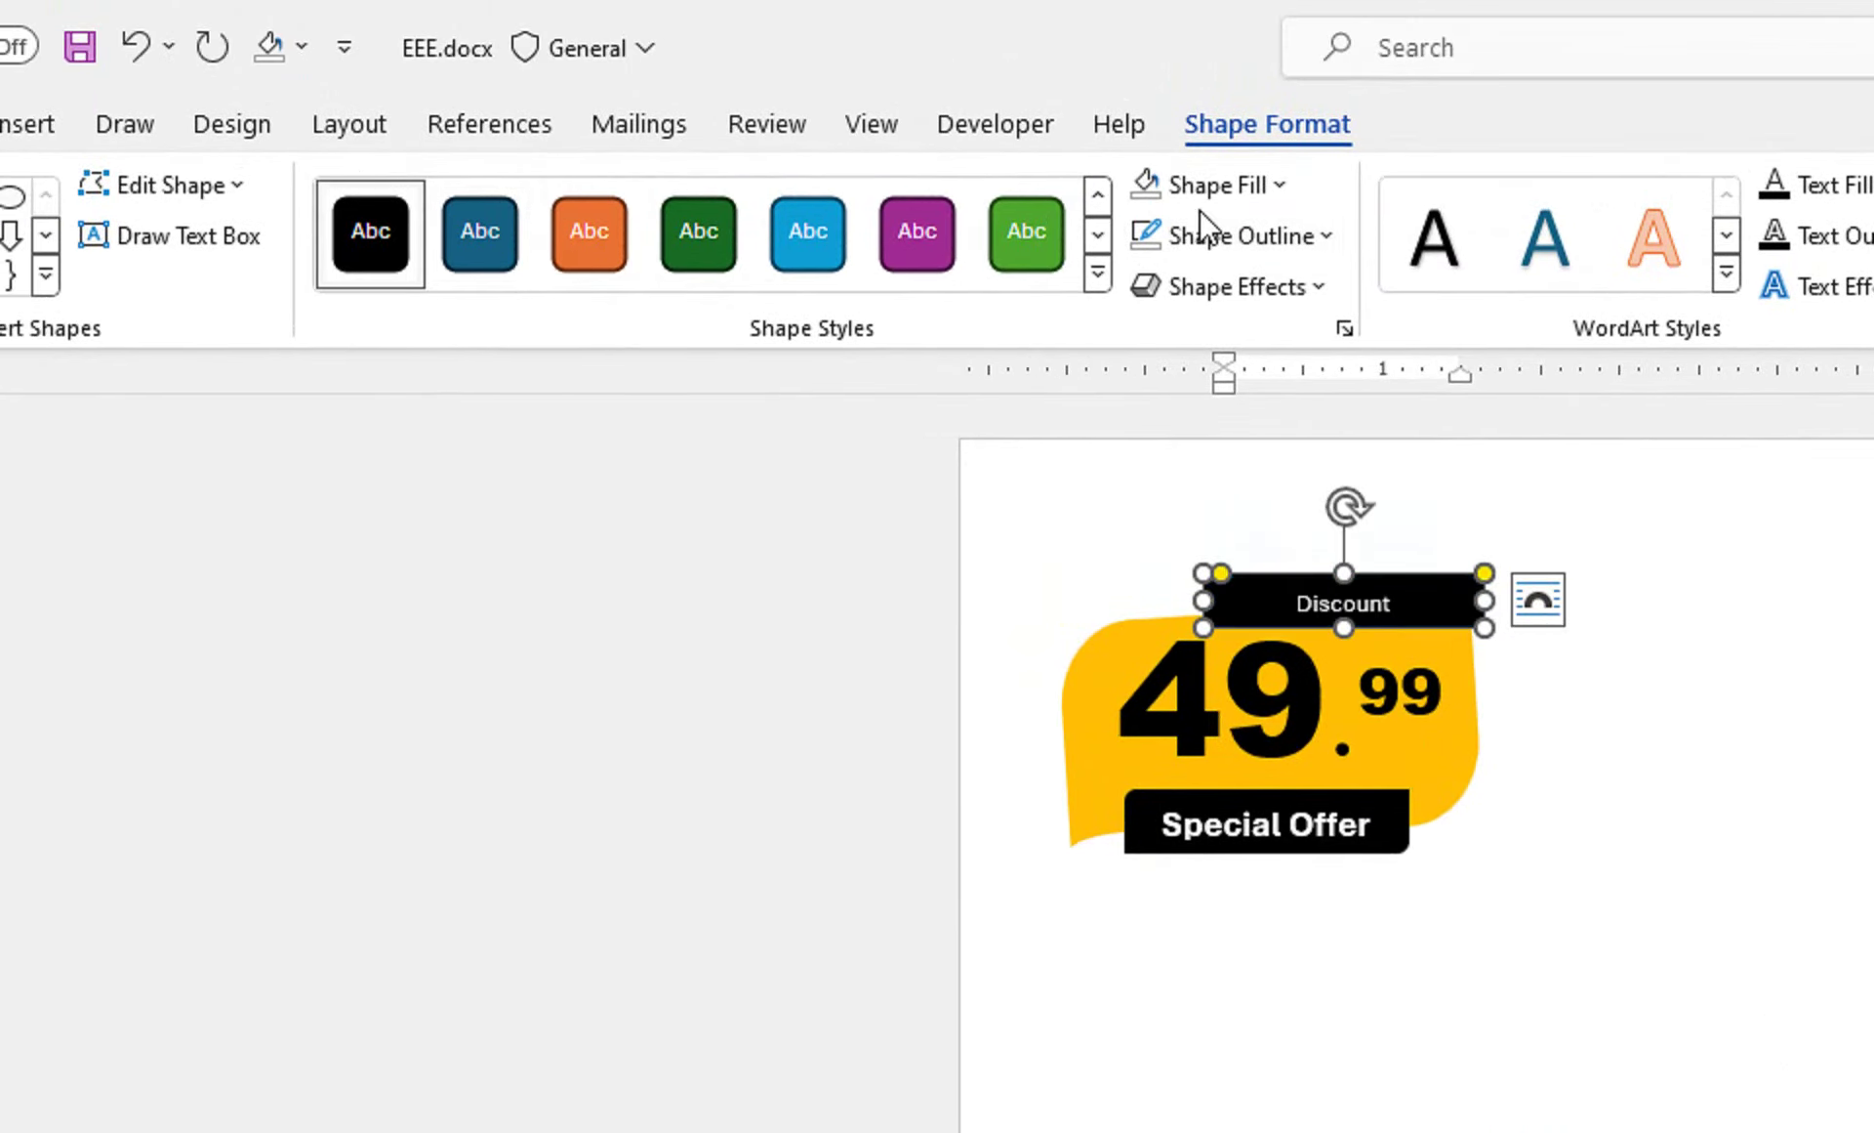
key(ctrl+b)
key(ctrl+shift+period)
key(ctrl+shift+period)
key(ctrl+shift+period)
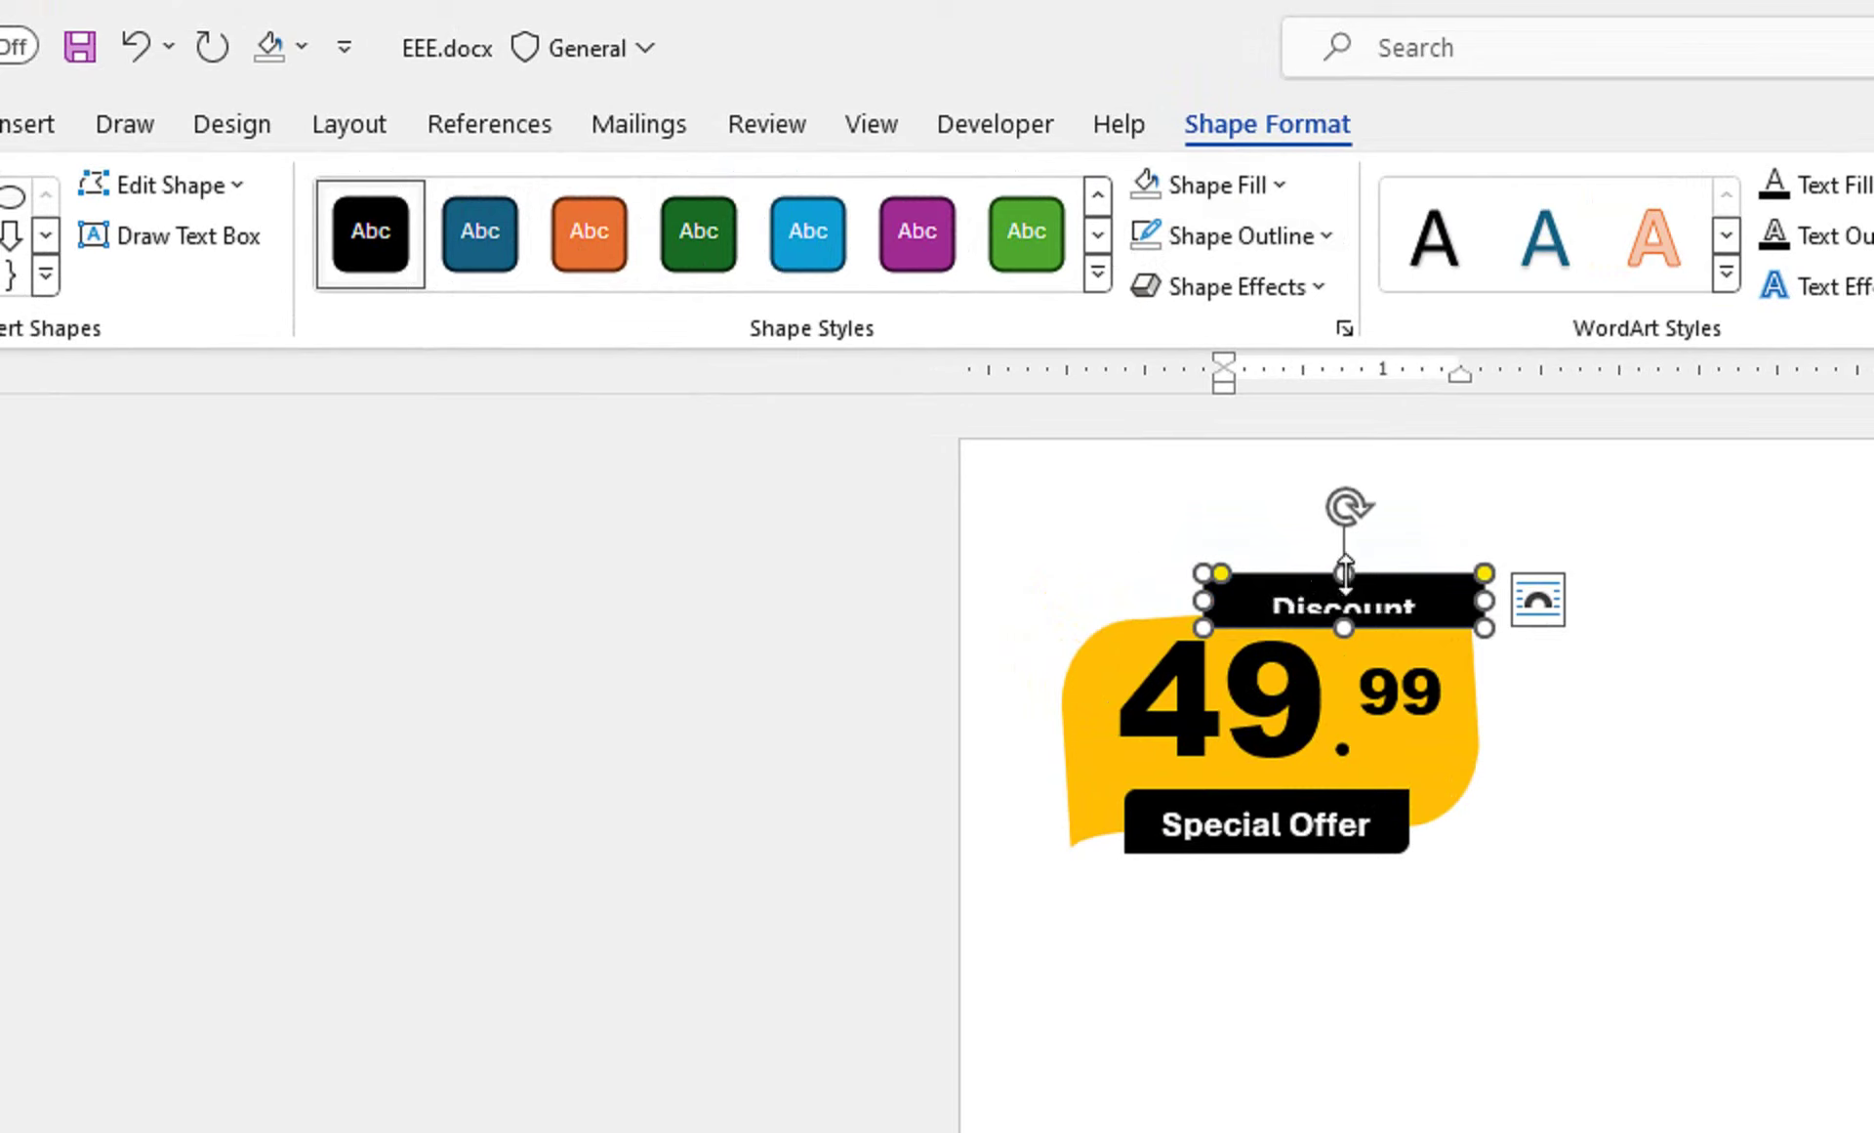
drag(1344, 573, 1350, 553)
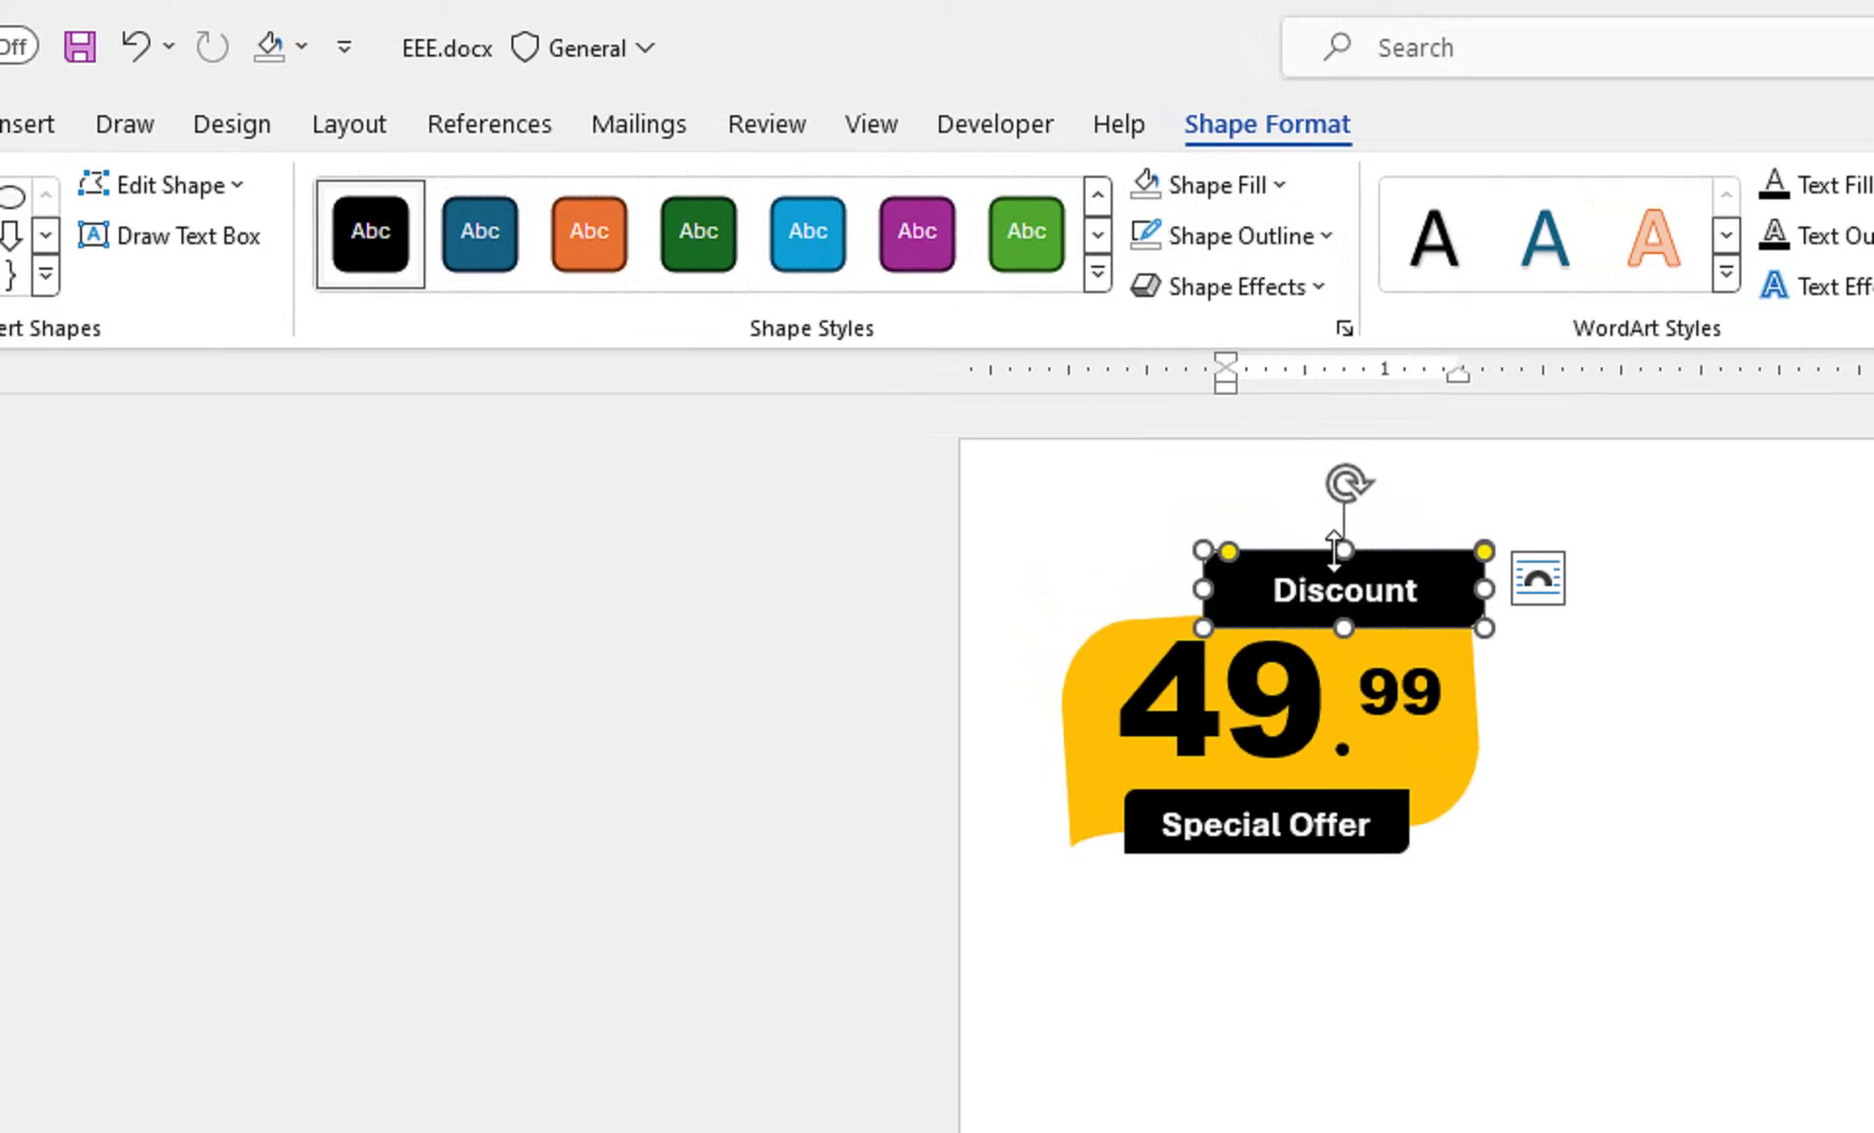
mouse_move(1345, 549)
mouse_down()
mouse_move(1345, 573)
mouse_move(1337, 515)
mouse_up()
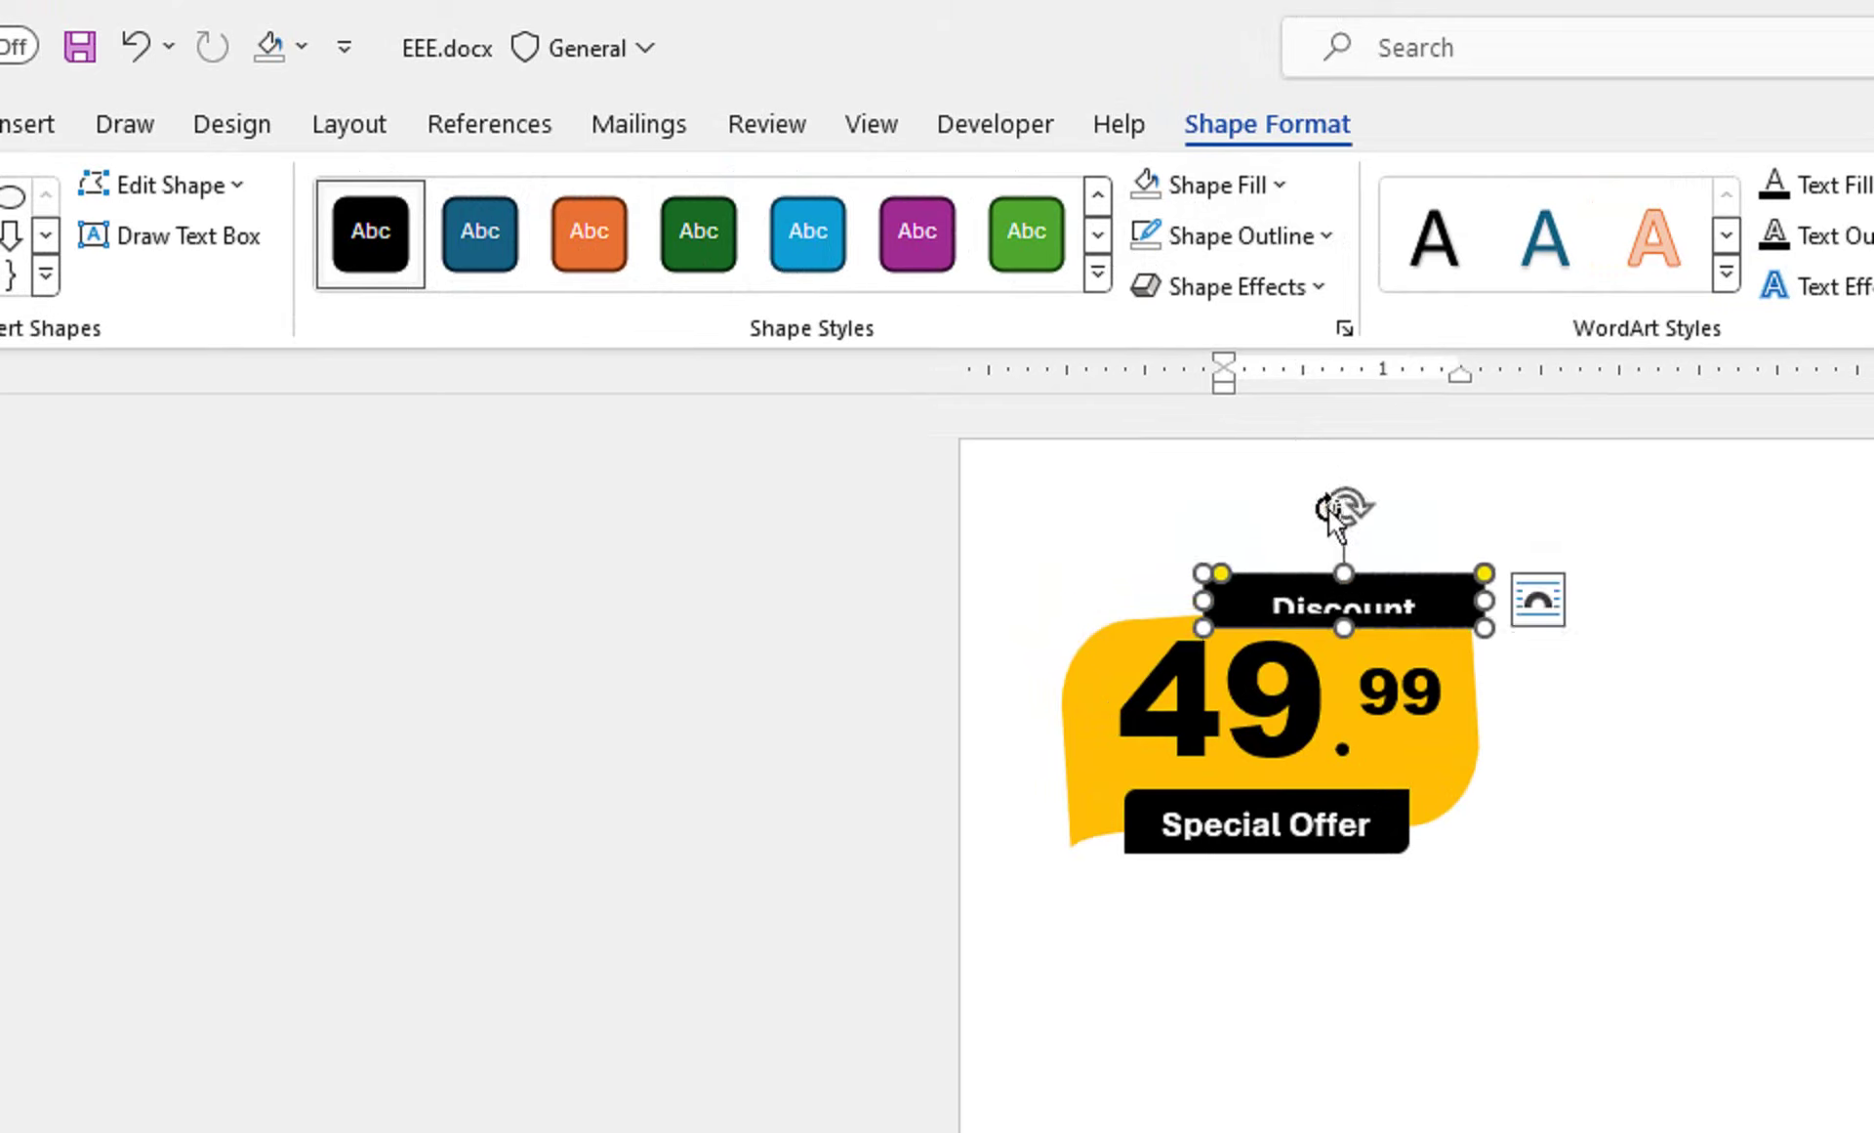
key(ctrl+z)
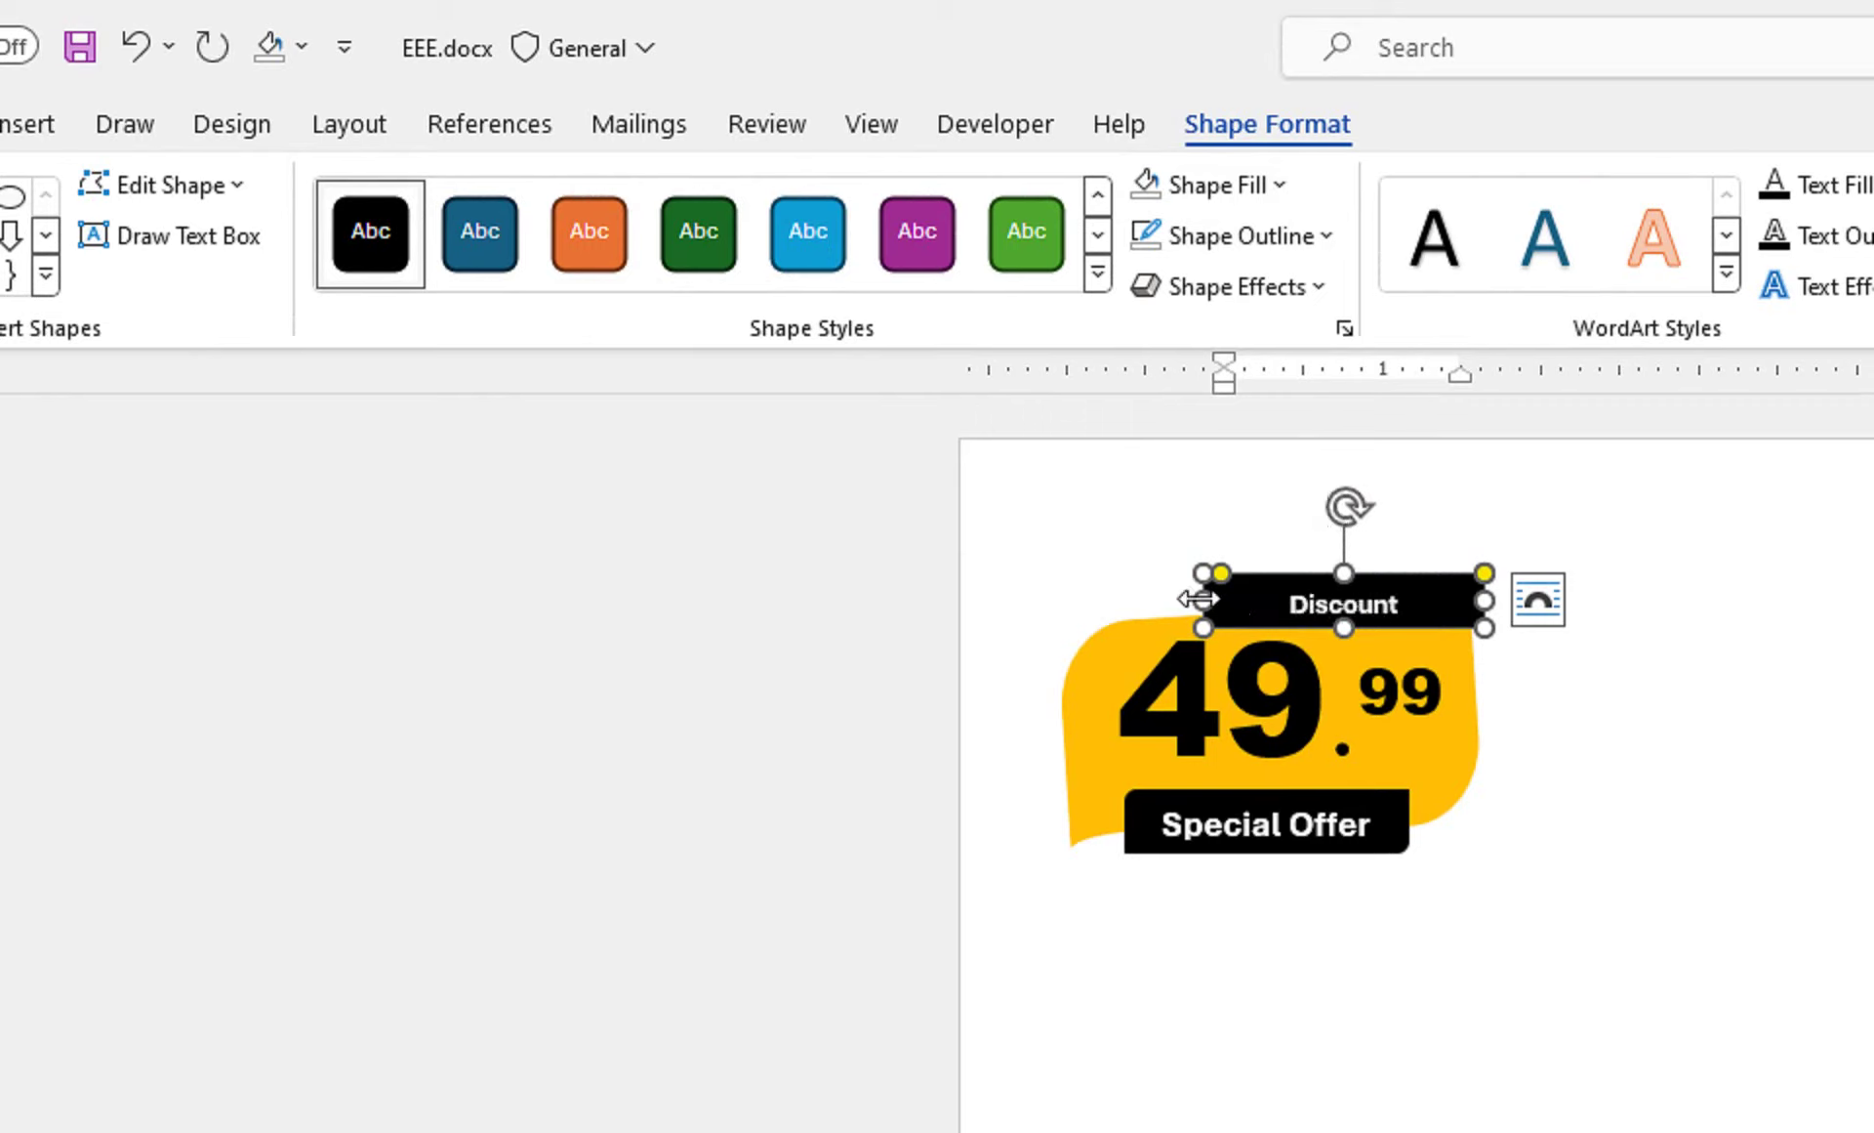
drag(1198, 599, 1409, 671)
click(259, 197)
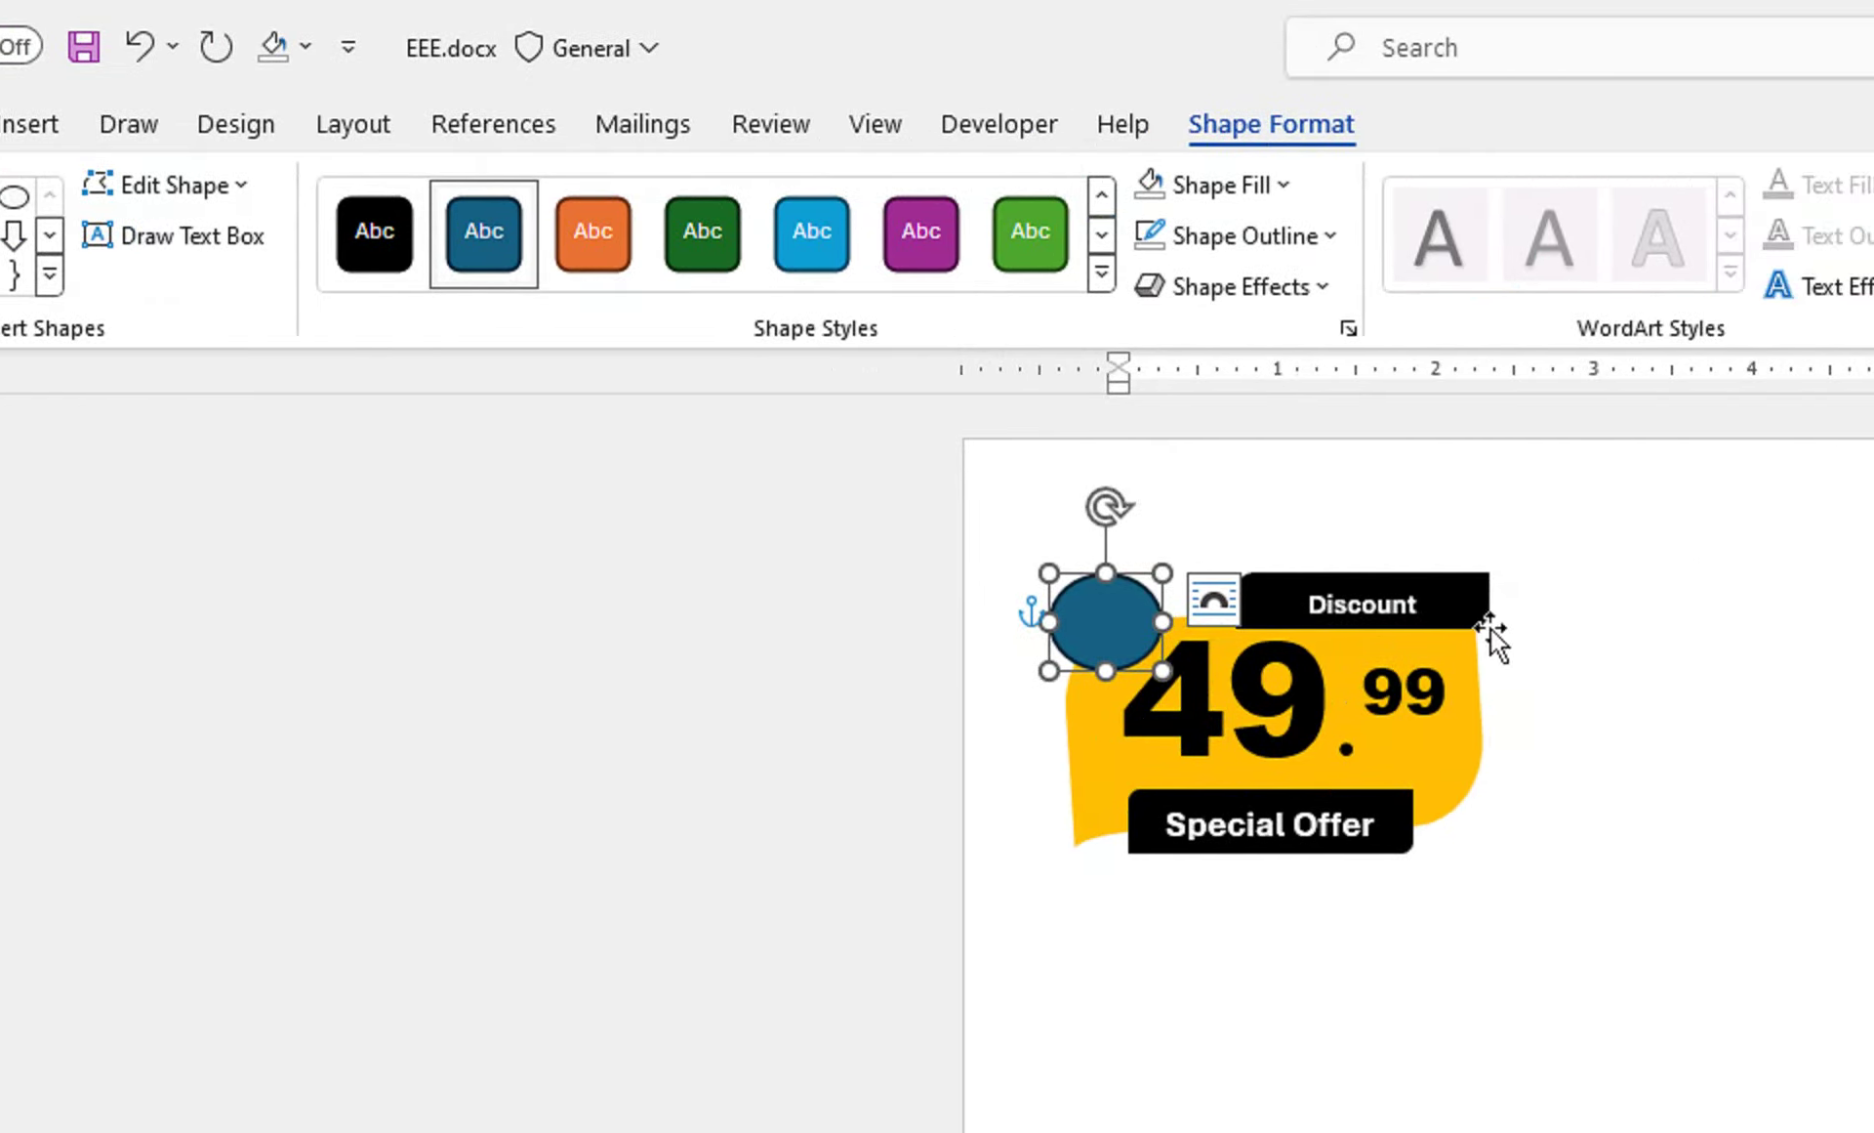
Step: Fill the Discount banner red and remove its outline
click(1531, 620)
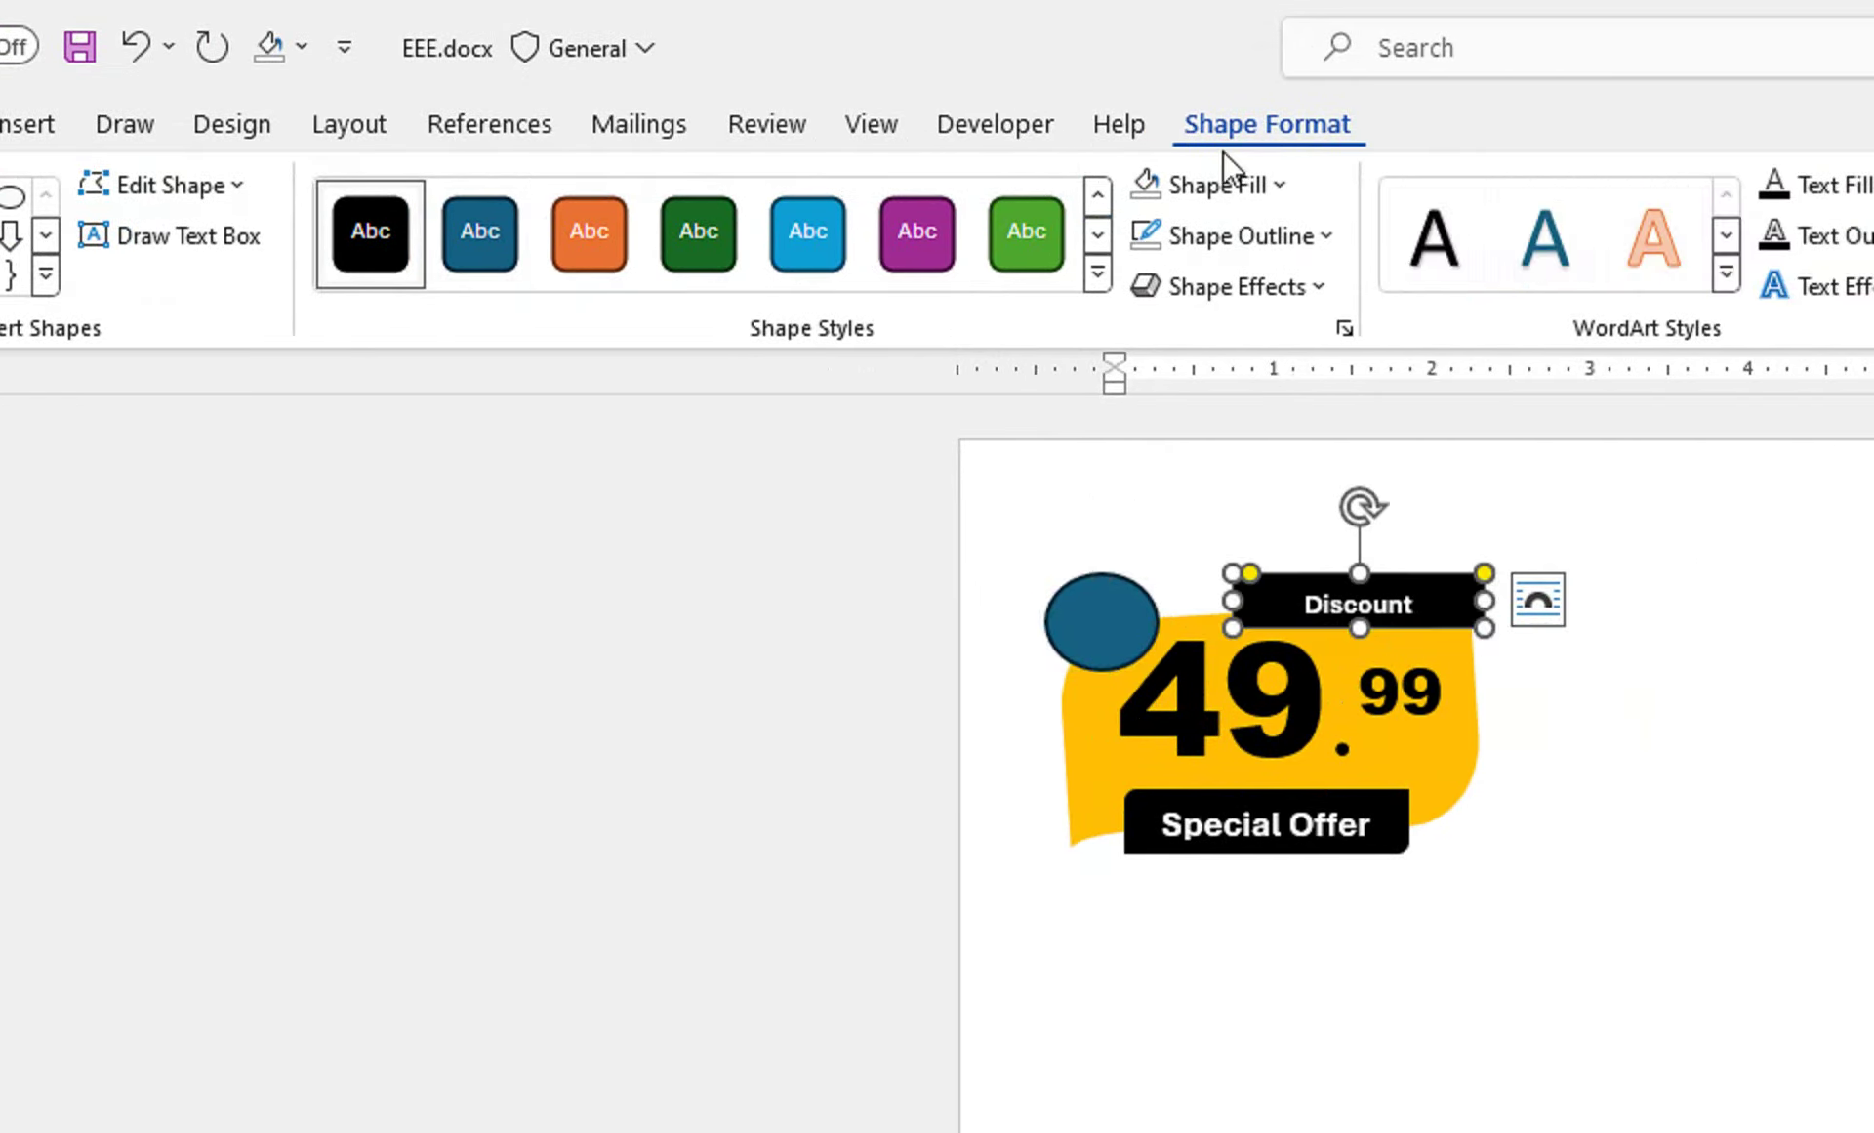
click(1217, 181)
click(1176, 638)
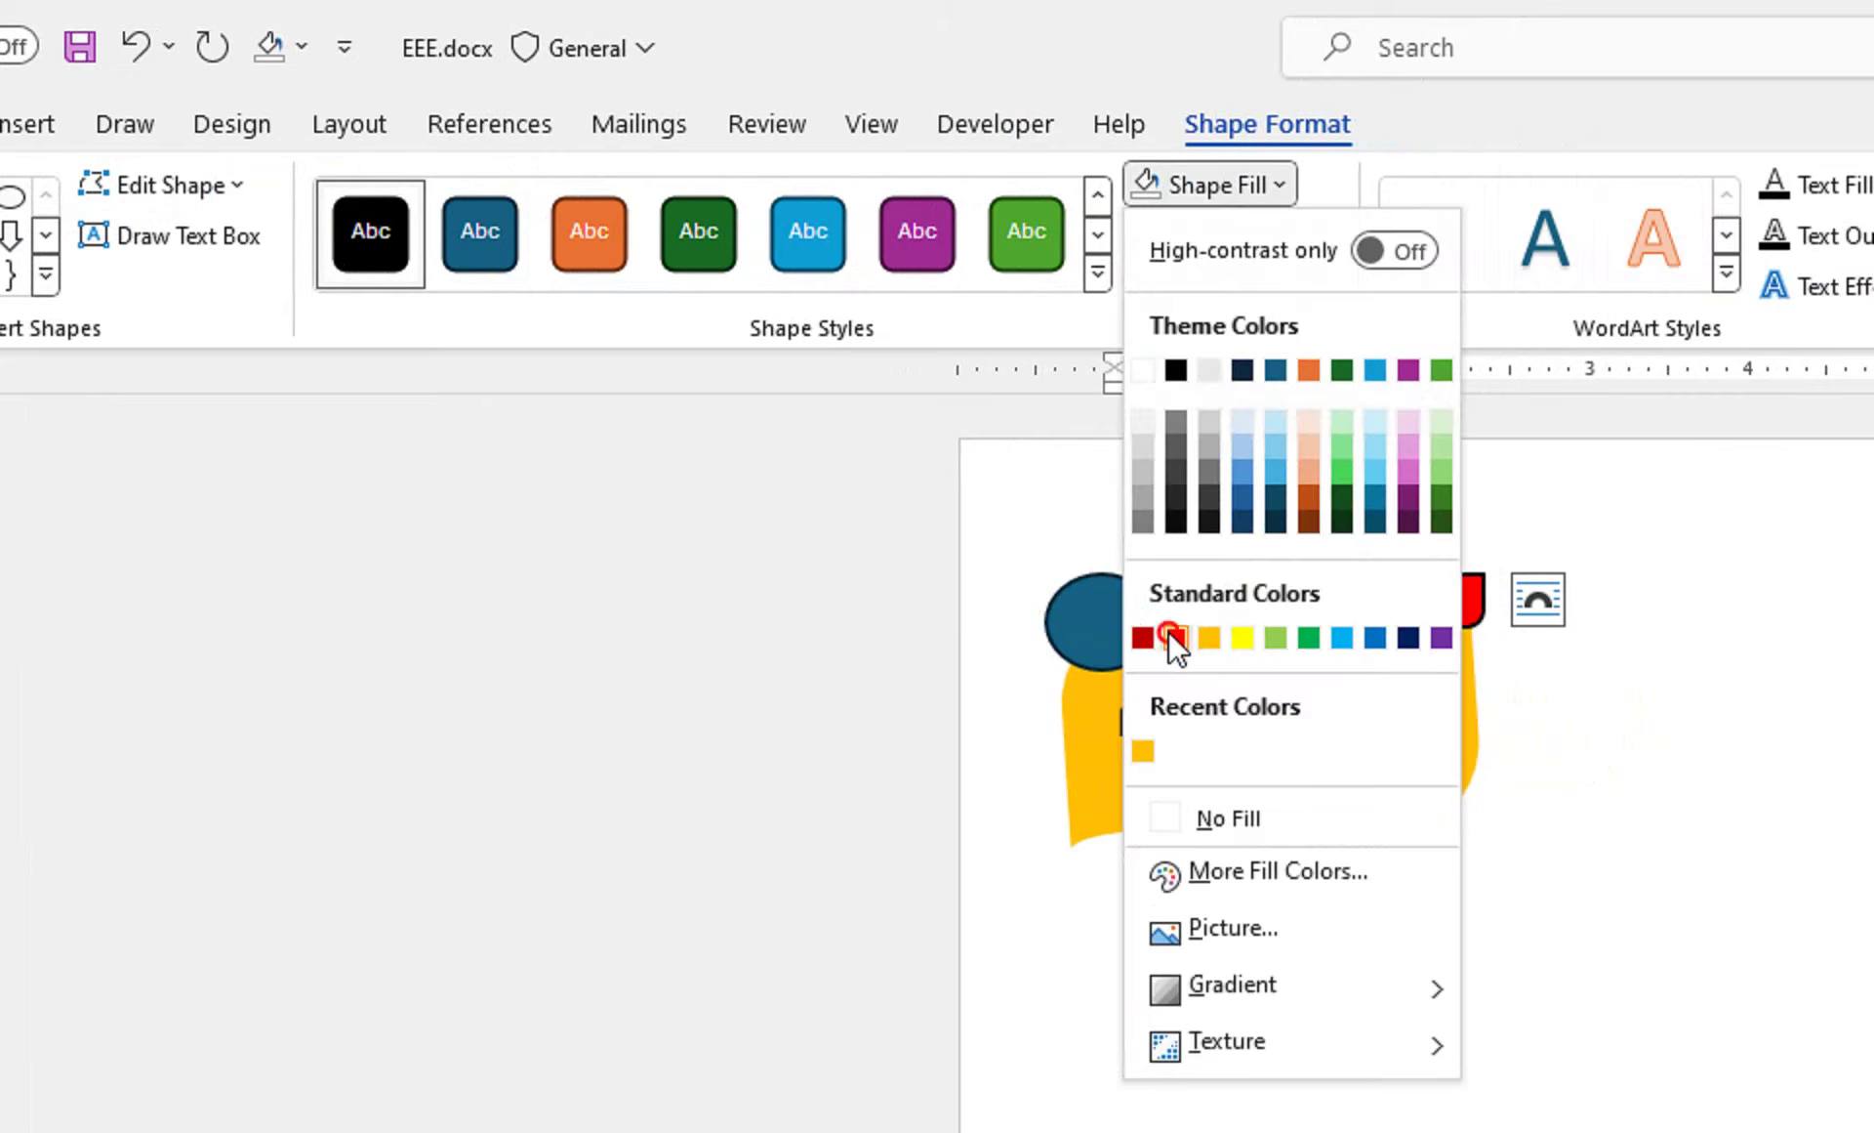
click(1211, 238)
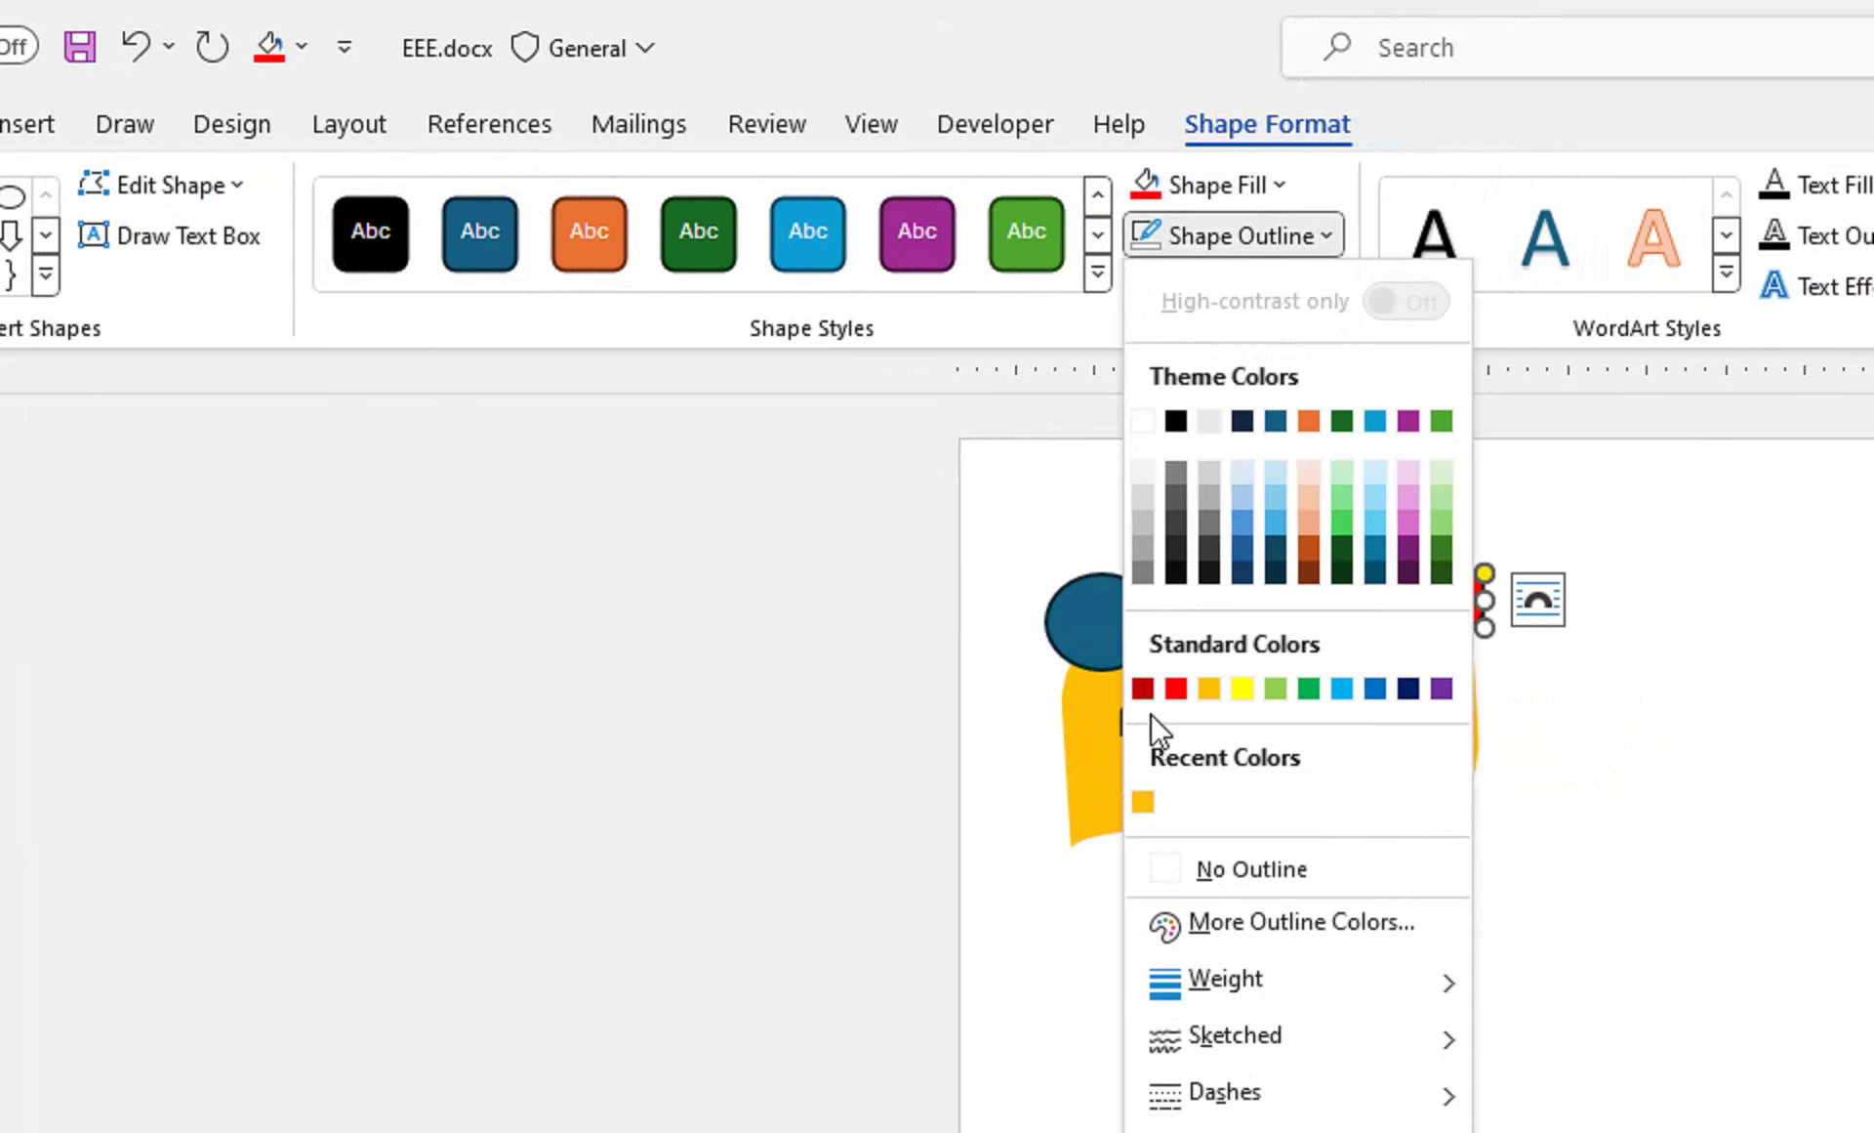
click(1199, 867)
Step: Add a bold $ sign as text inside the oval
right_click(1092, 598)
click(1211, 940)
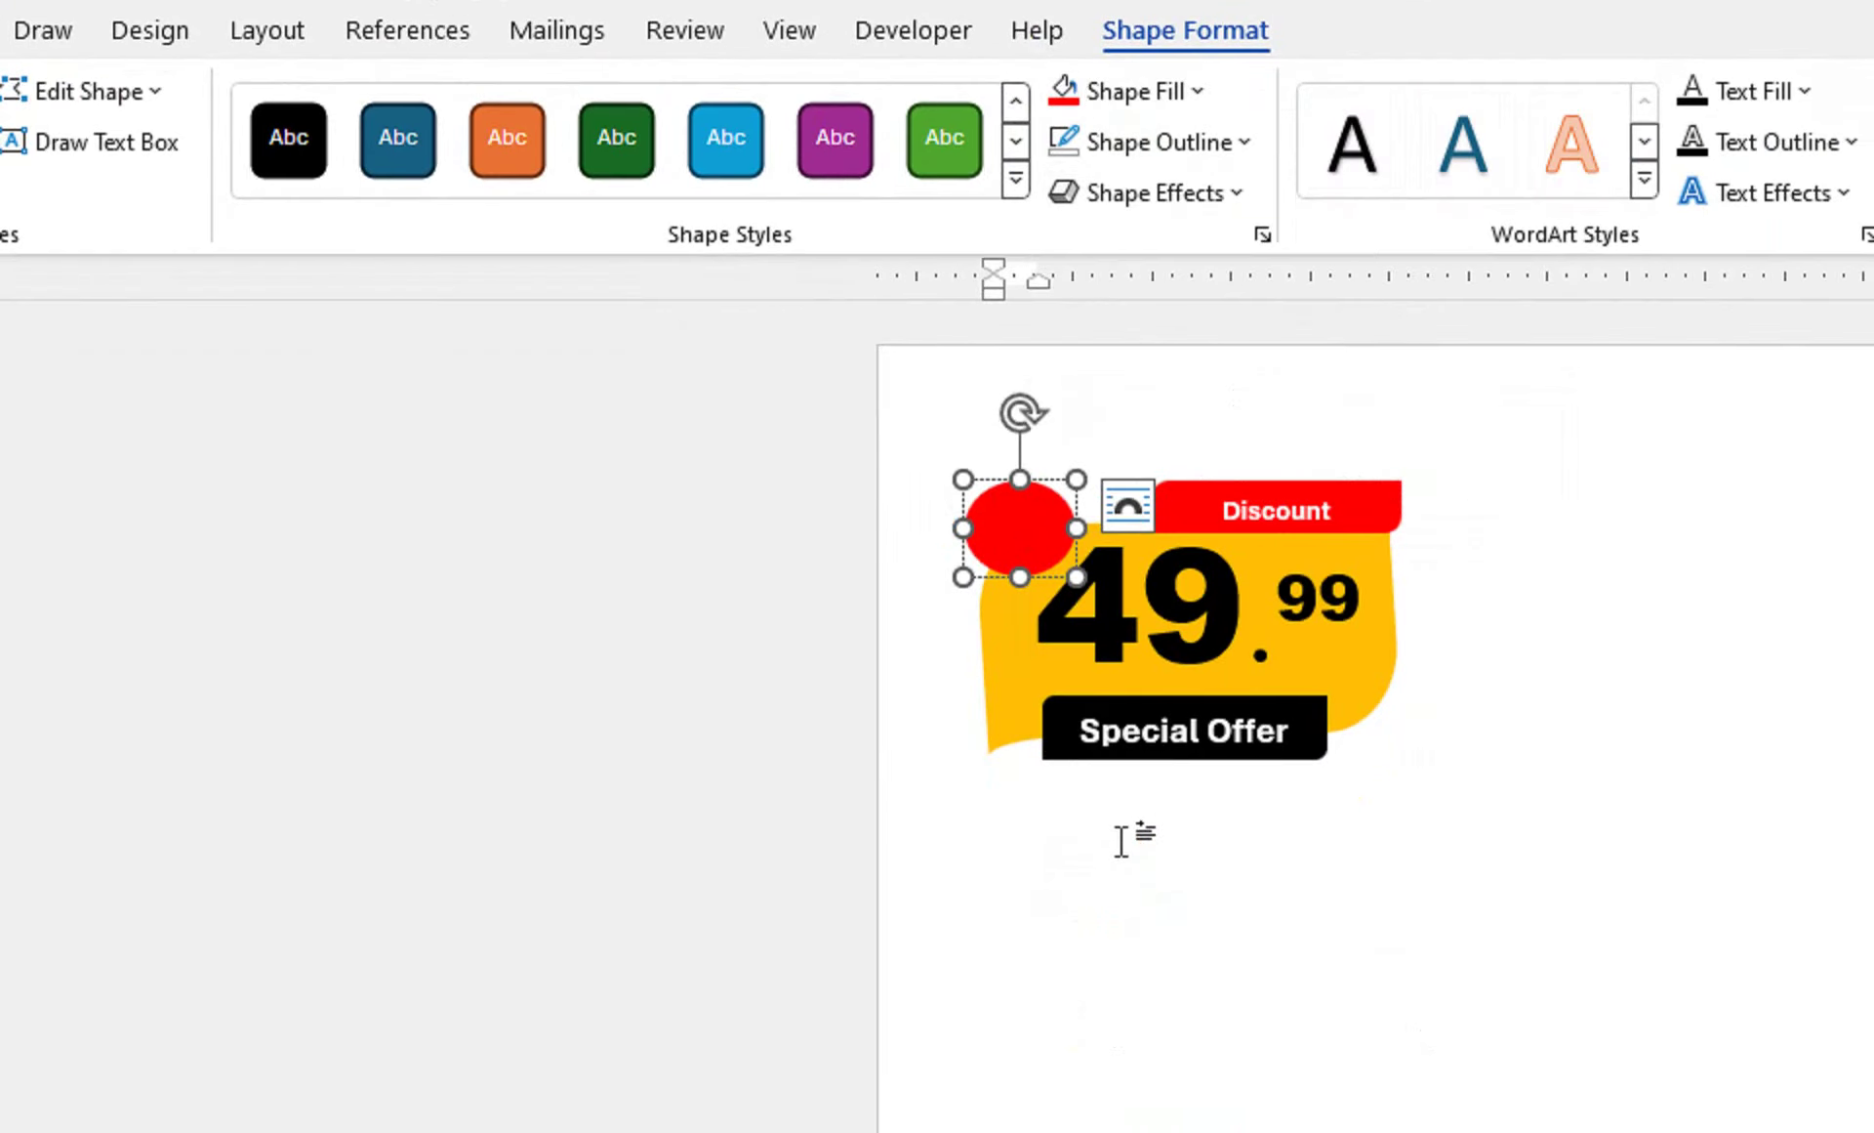
text($)
key(ctrl+a)
key(ctrl+b)
Step: Tilt the Discount banner slightly, then undo to straighten it back out
click(1043, 480)
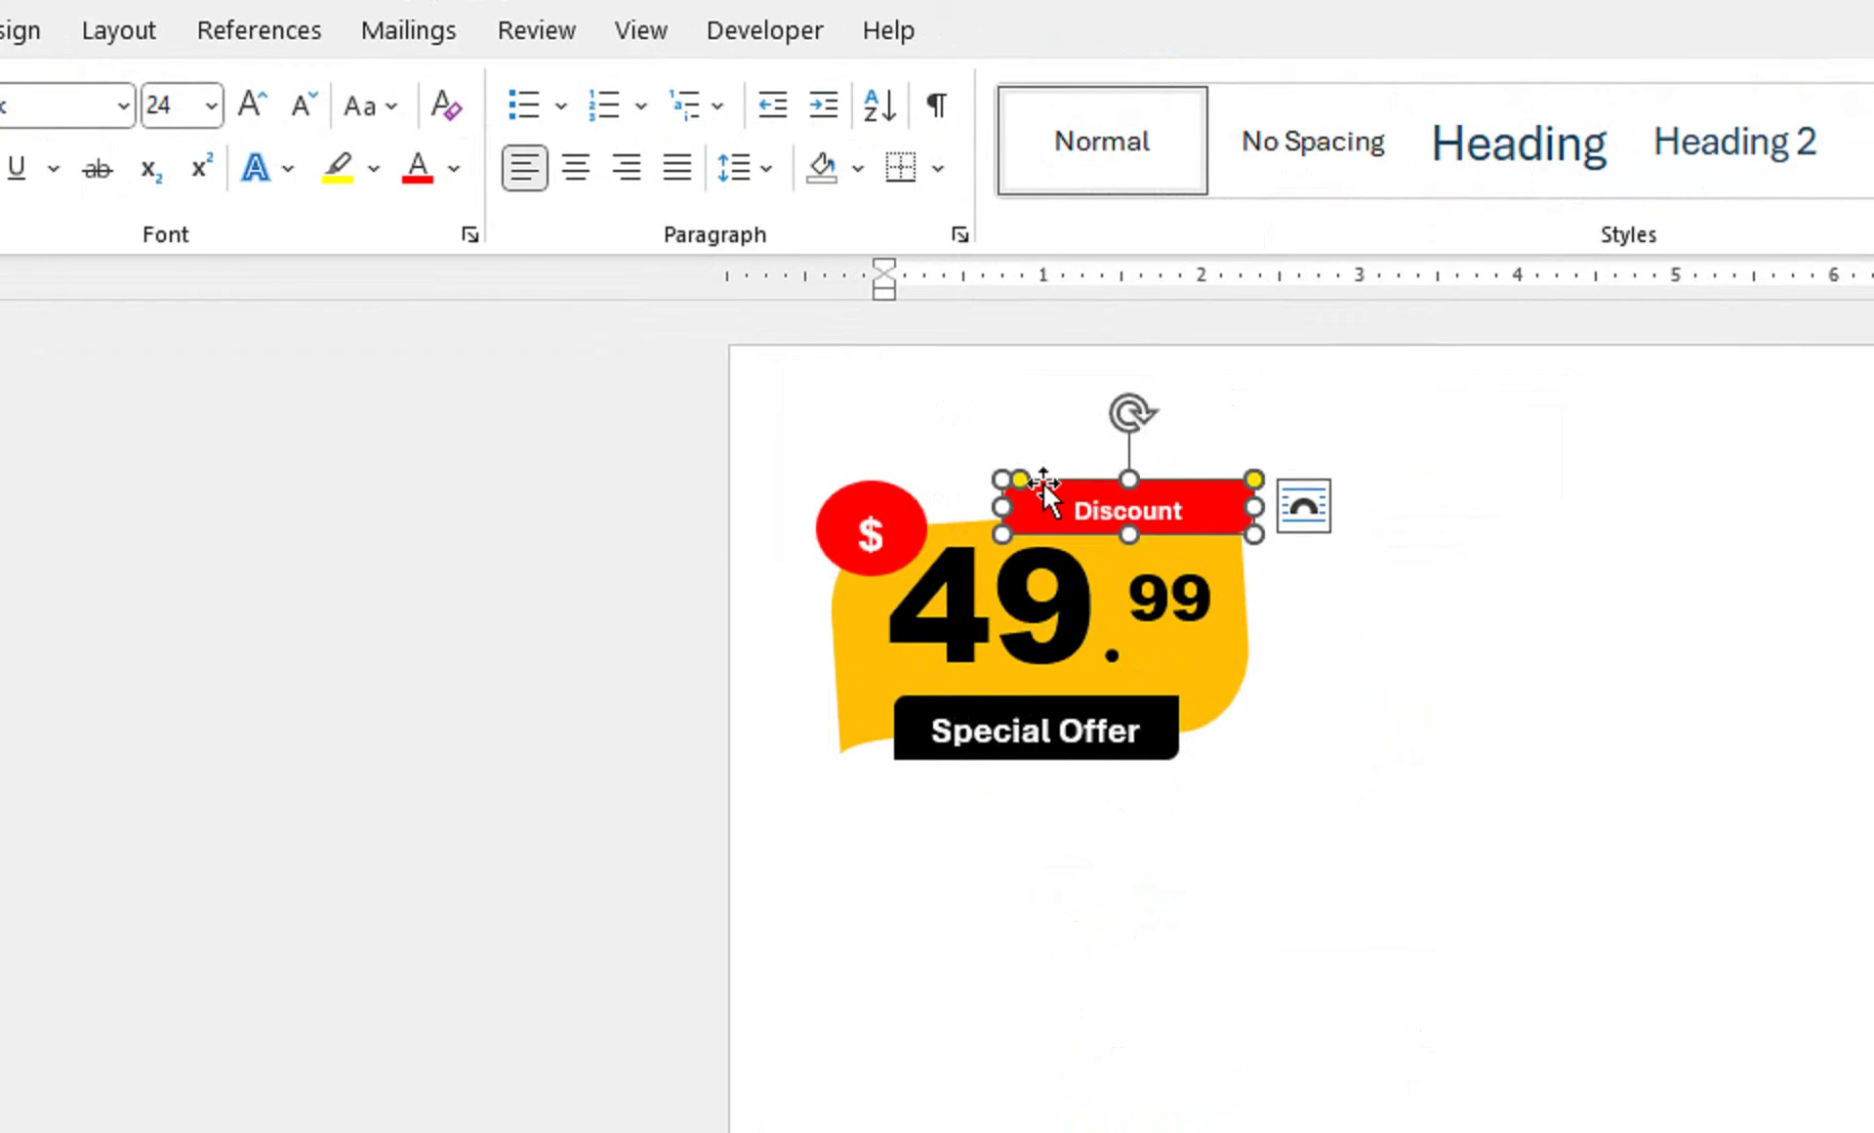
drag(1133, 420, 1129, 411)
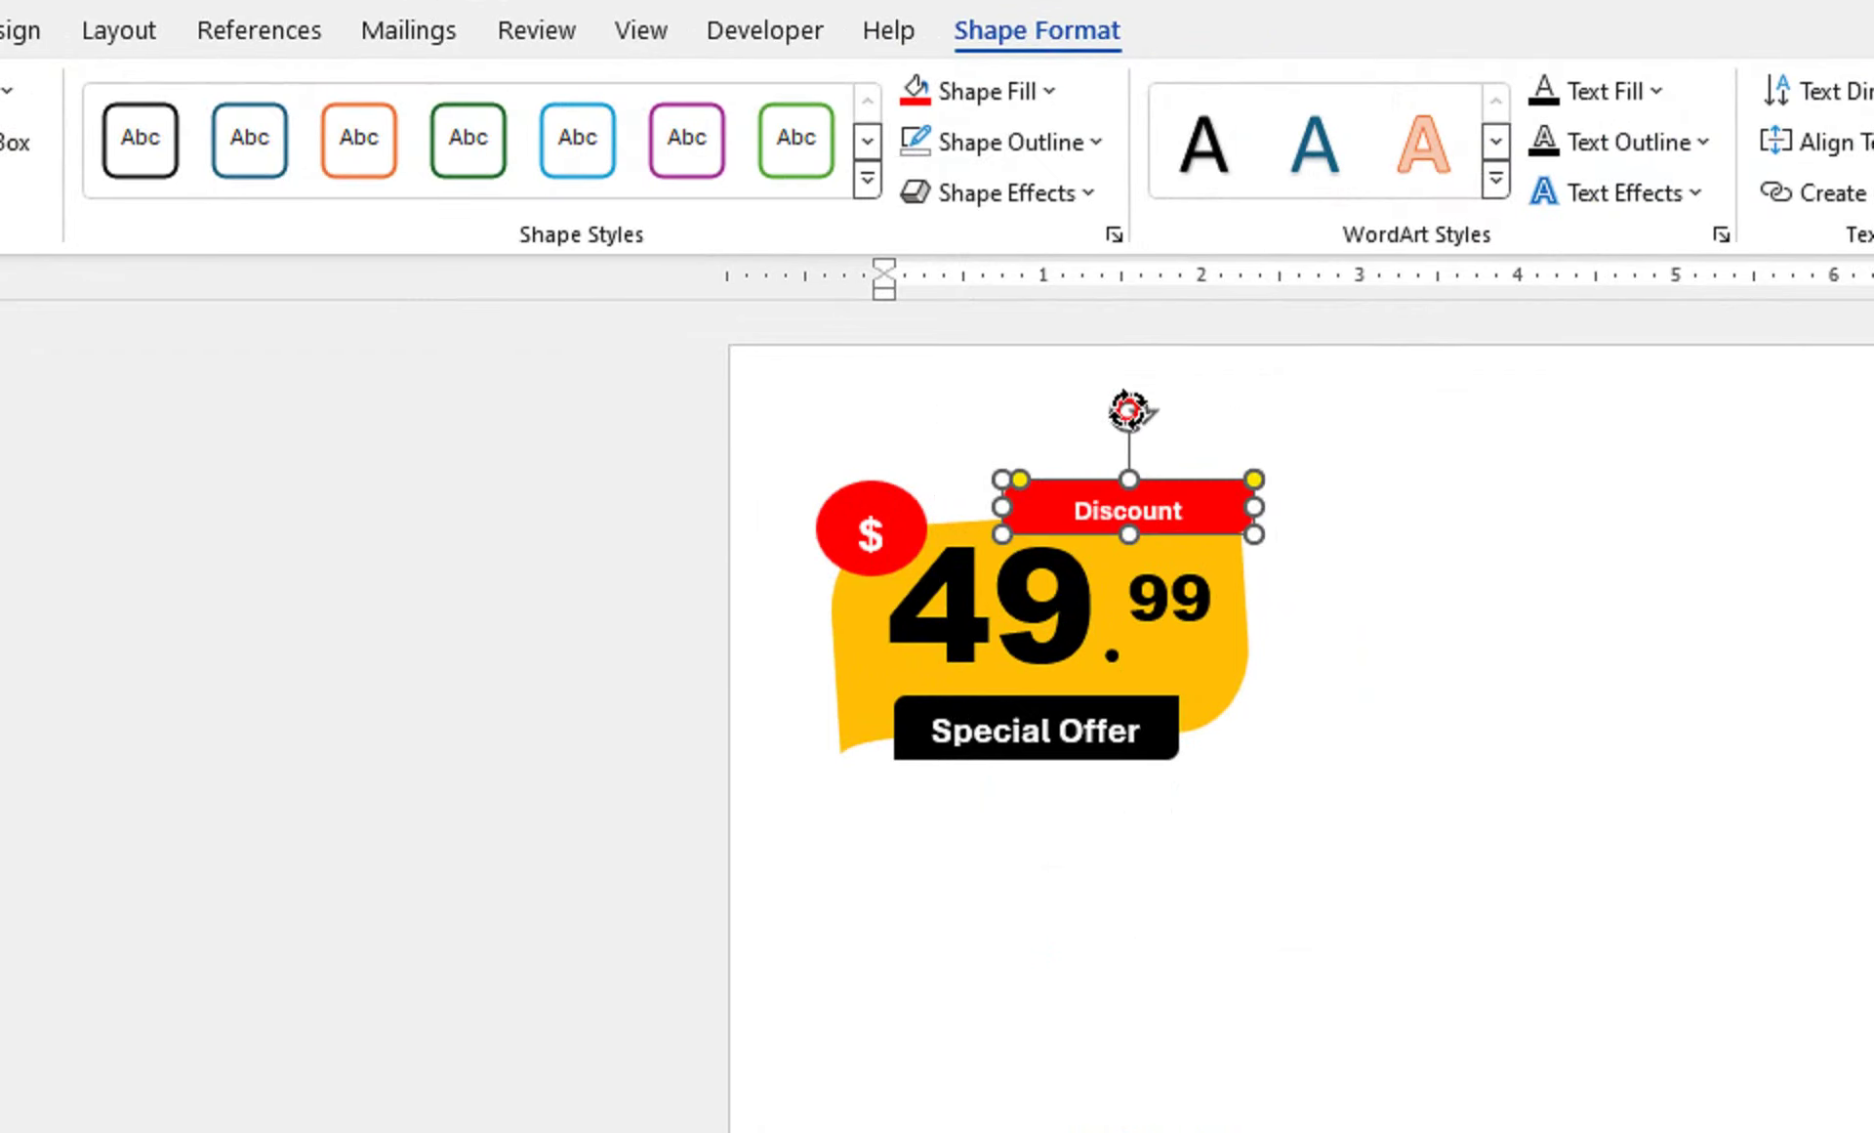
drag(1129, 411, 1123, 411)
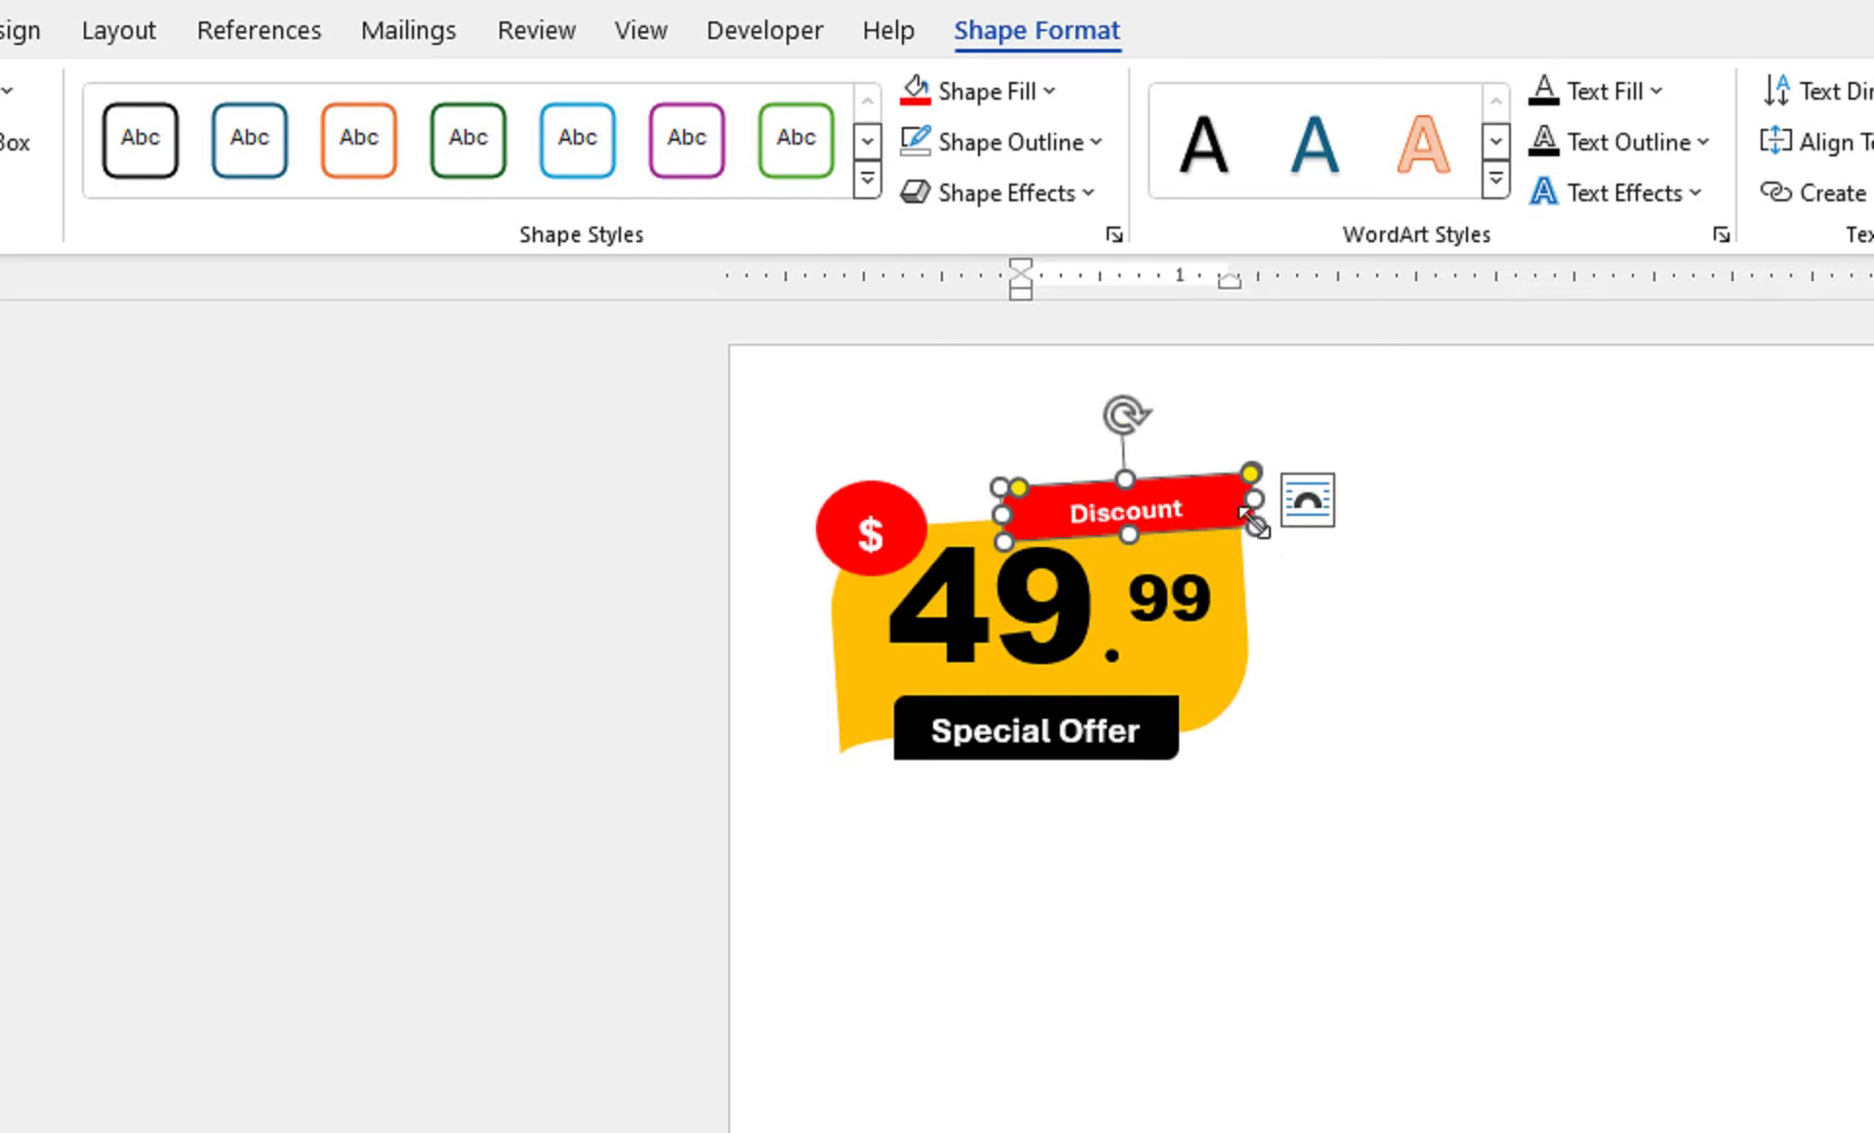
click(1294, 627)
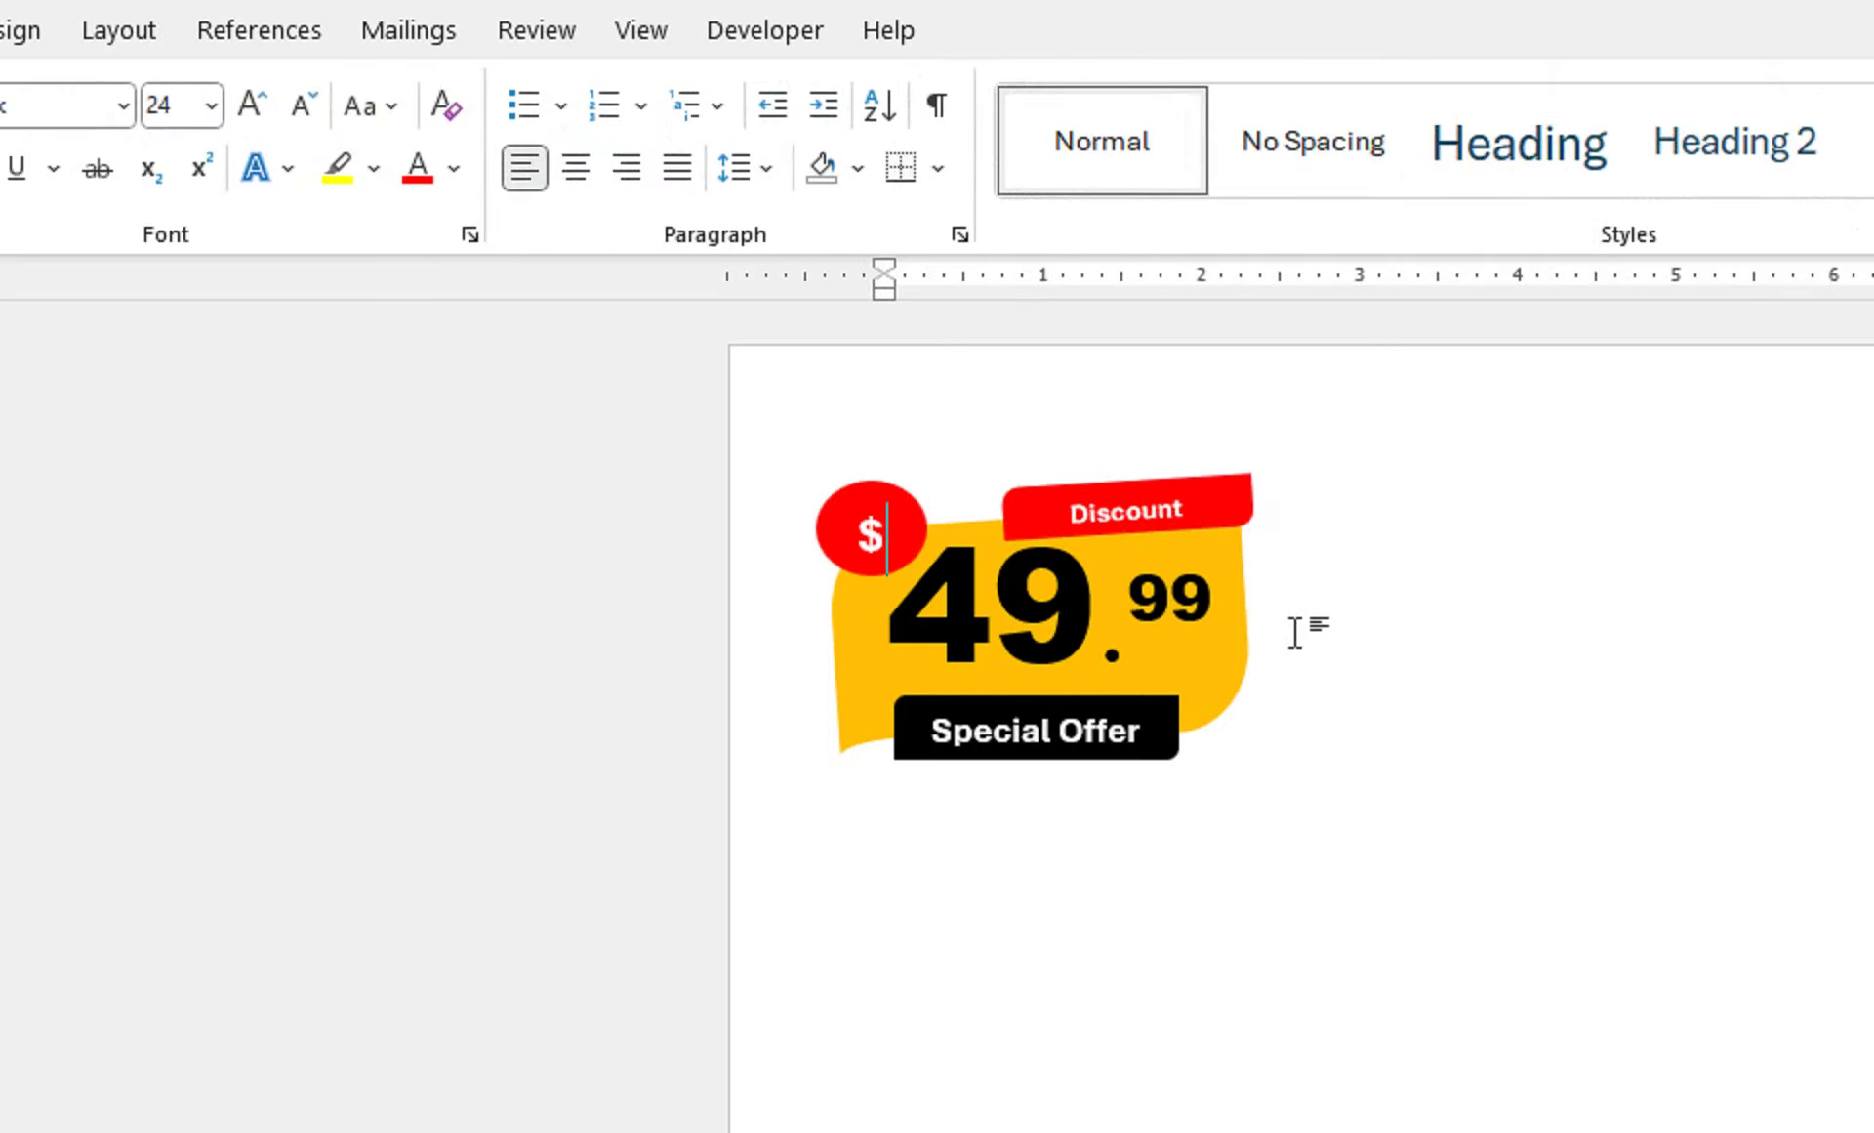
click(1041, 732)
drag(1032, 447, 1037, 446)
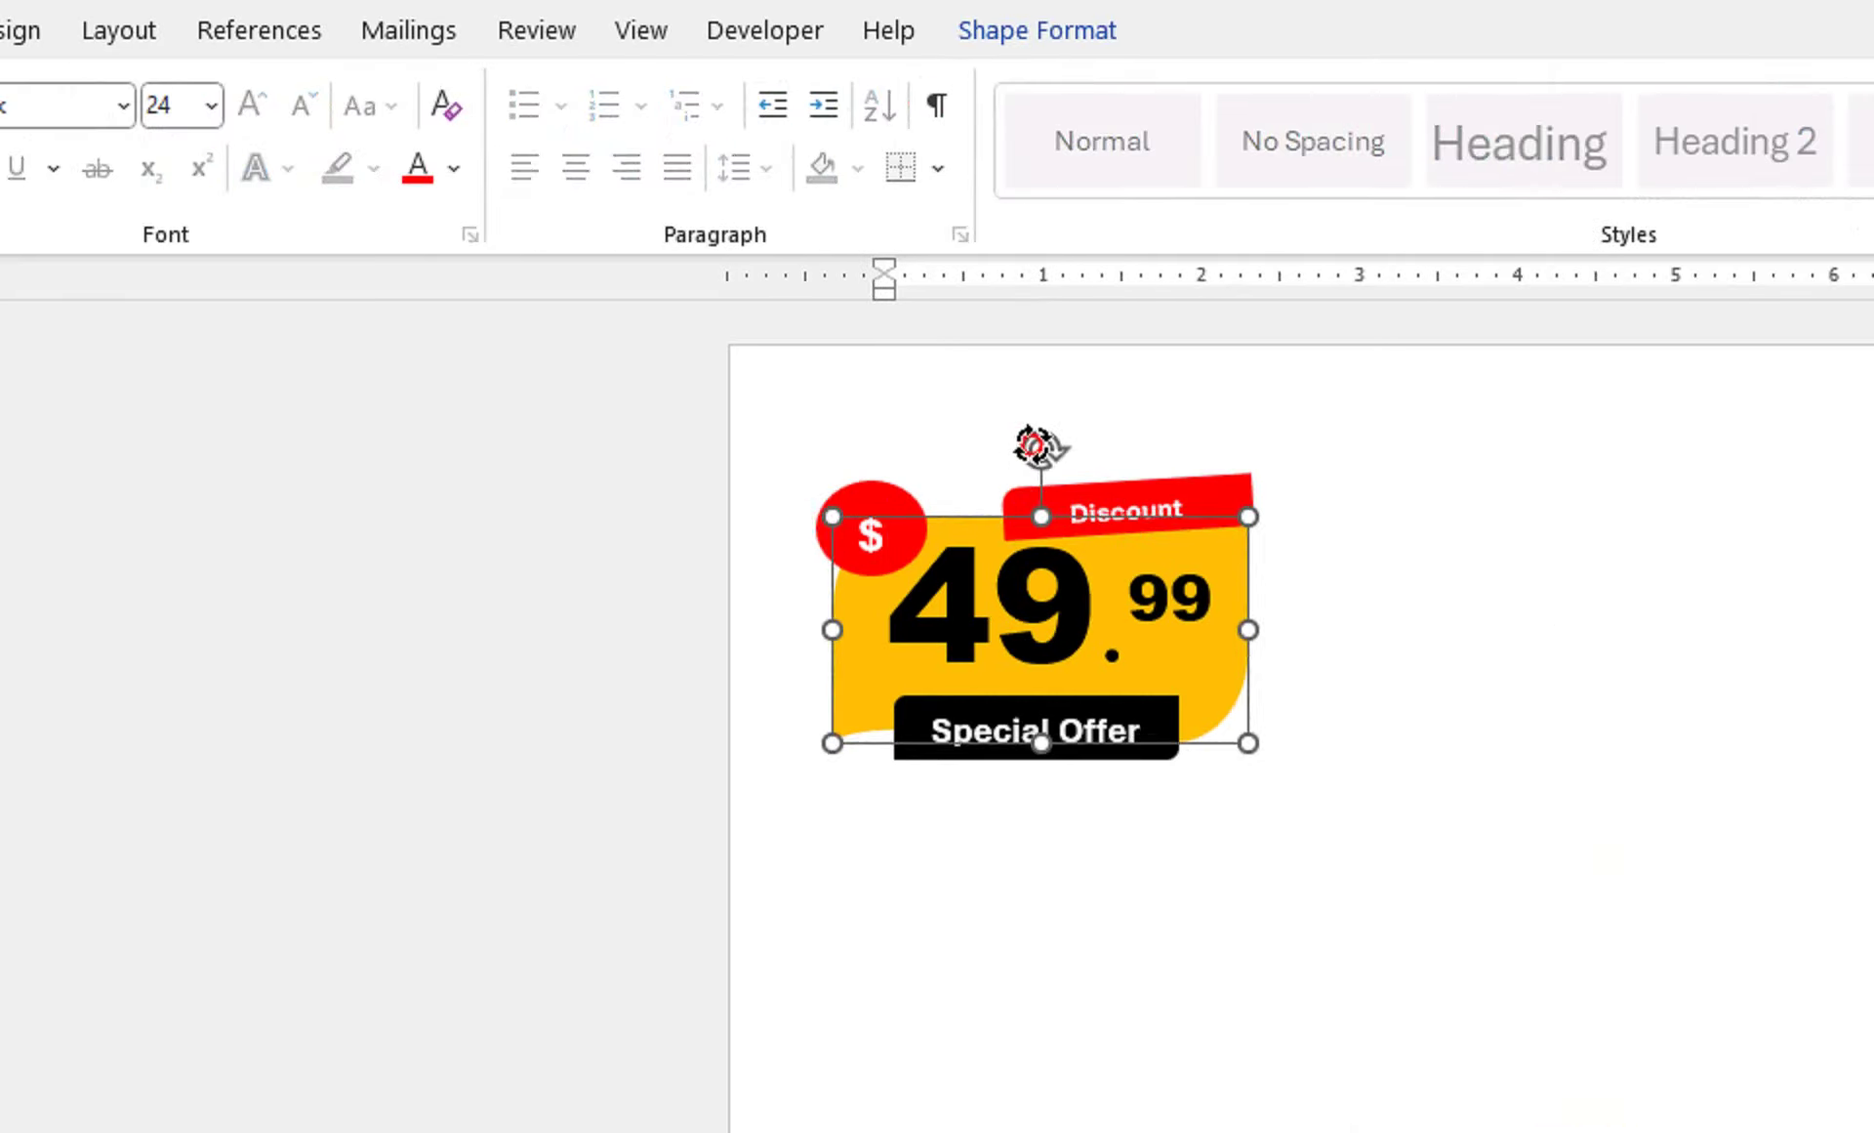
key(ctrl+z)
Step: Trim the yellow shape from the bottom, right and left, and move the $ circle up-left
click(1046, 732)
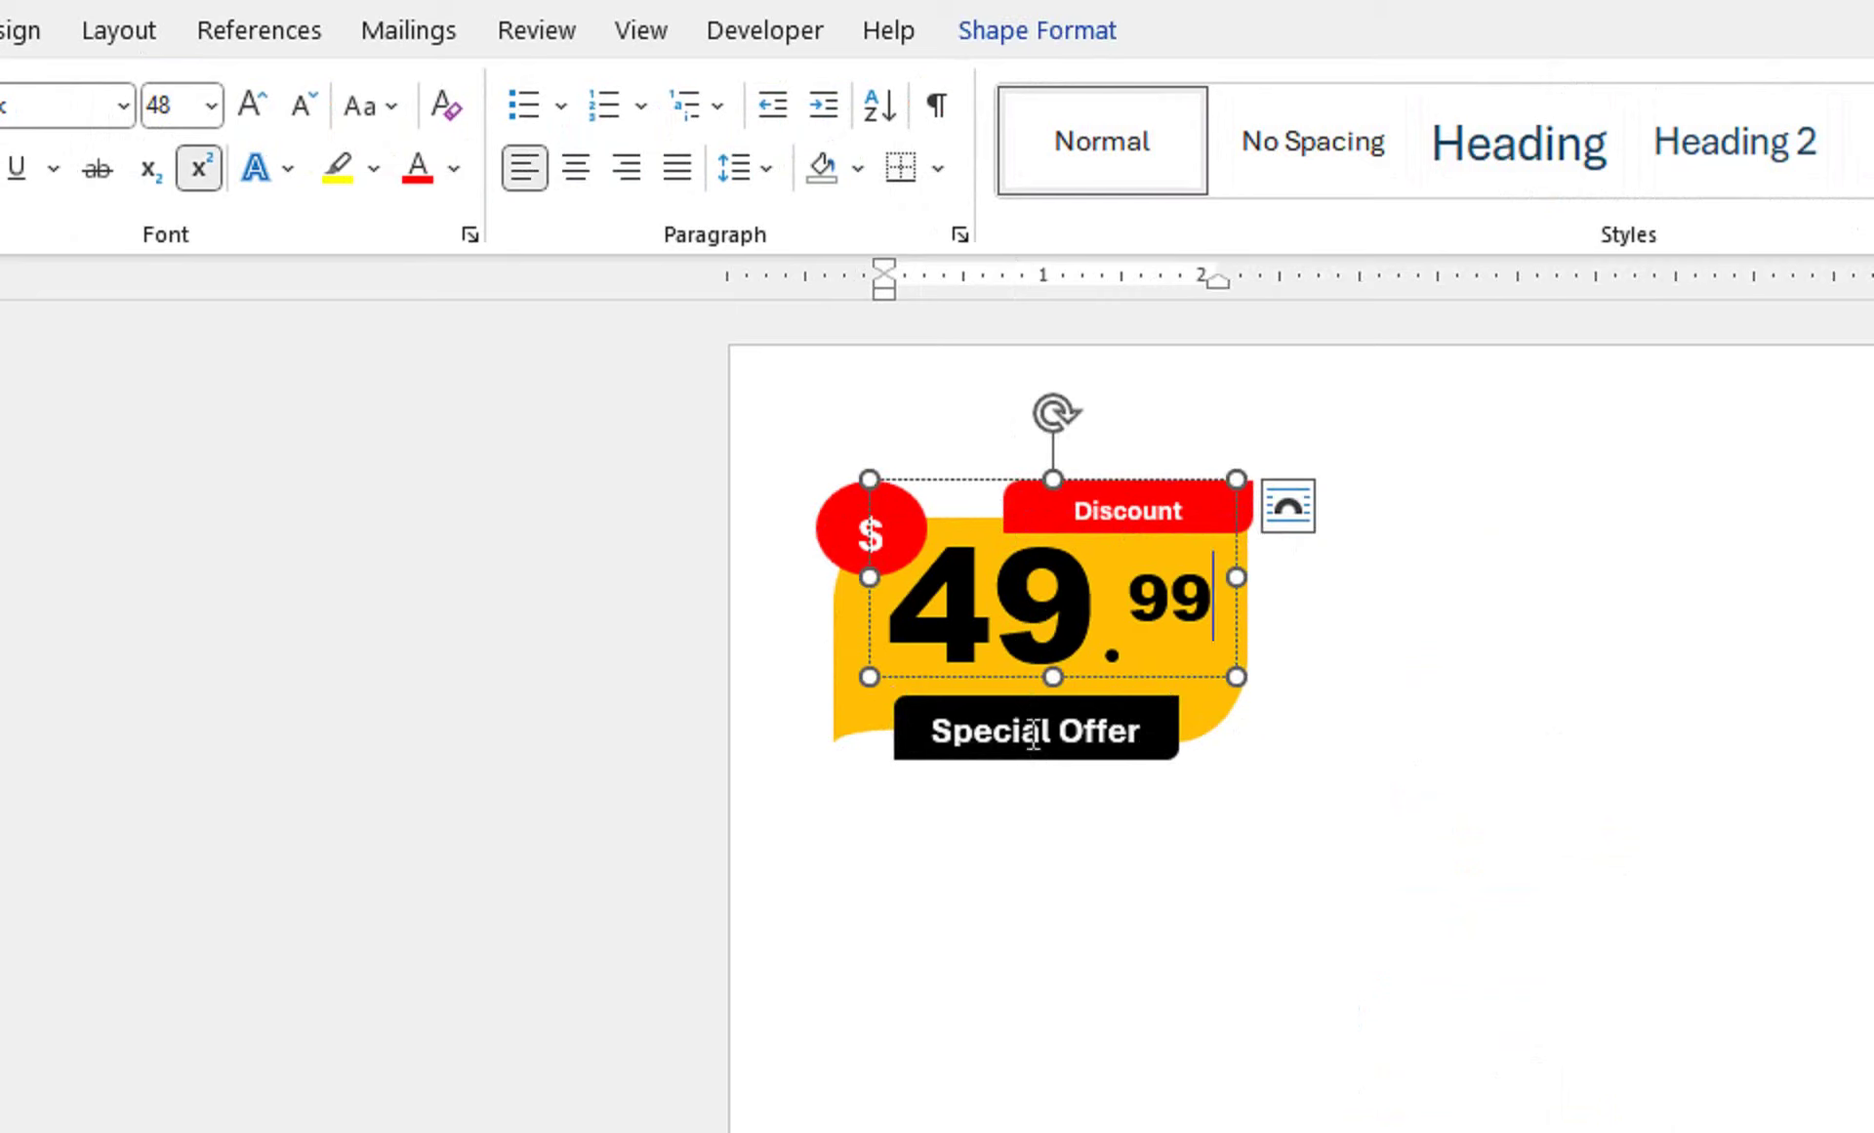
drag(1042, 743, 1045, 707)
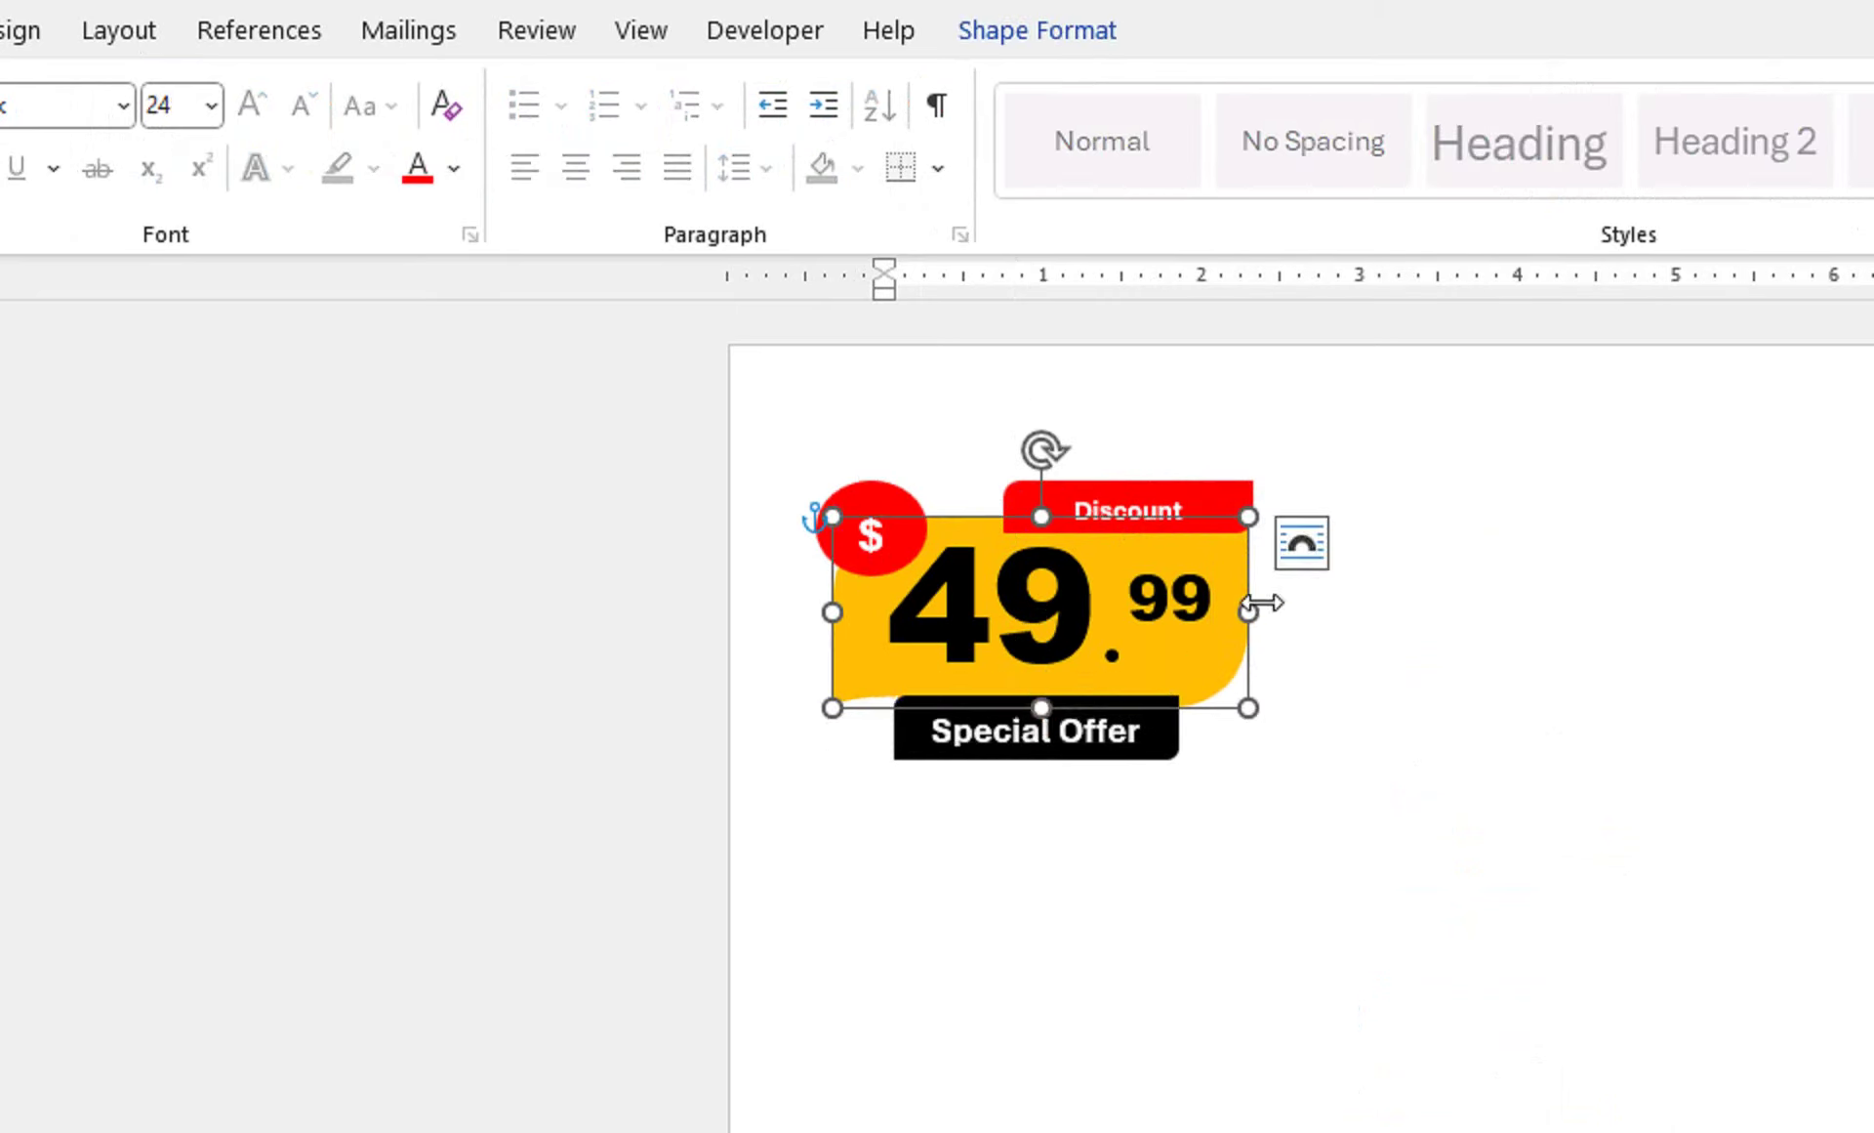
drag(1249, 613, 1238, 612)
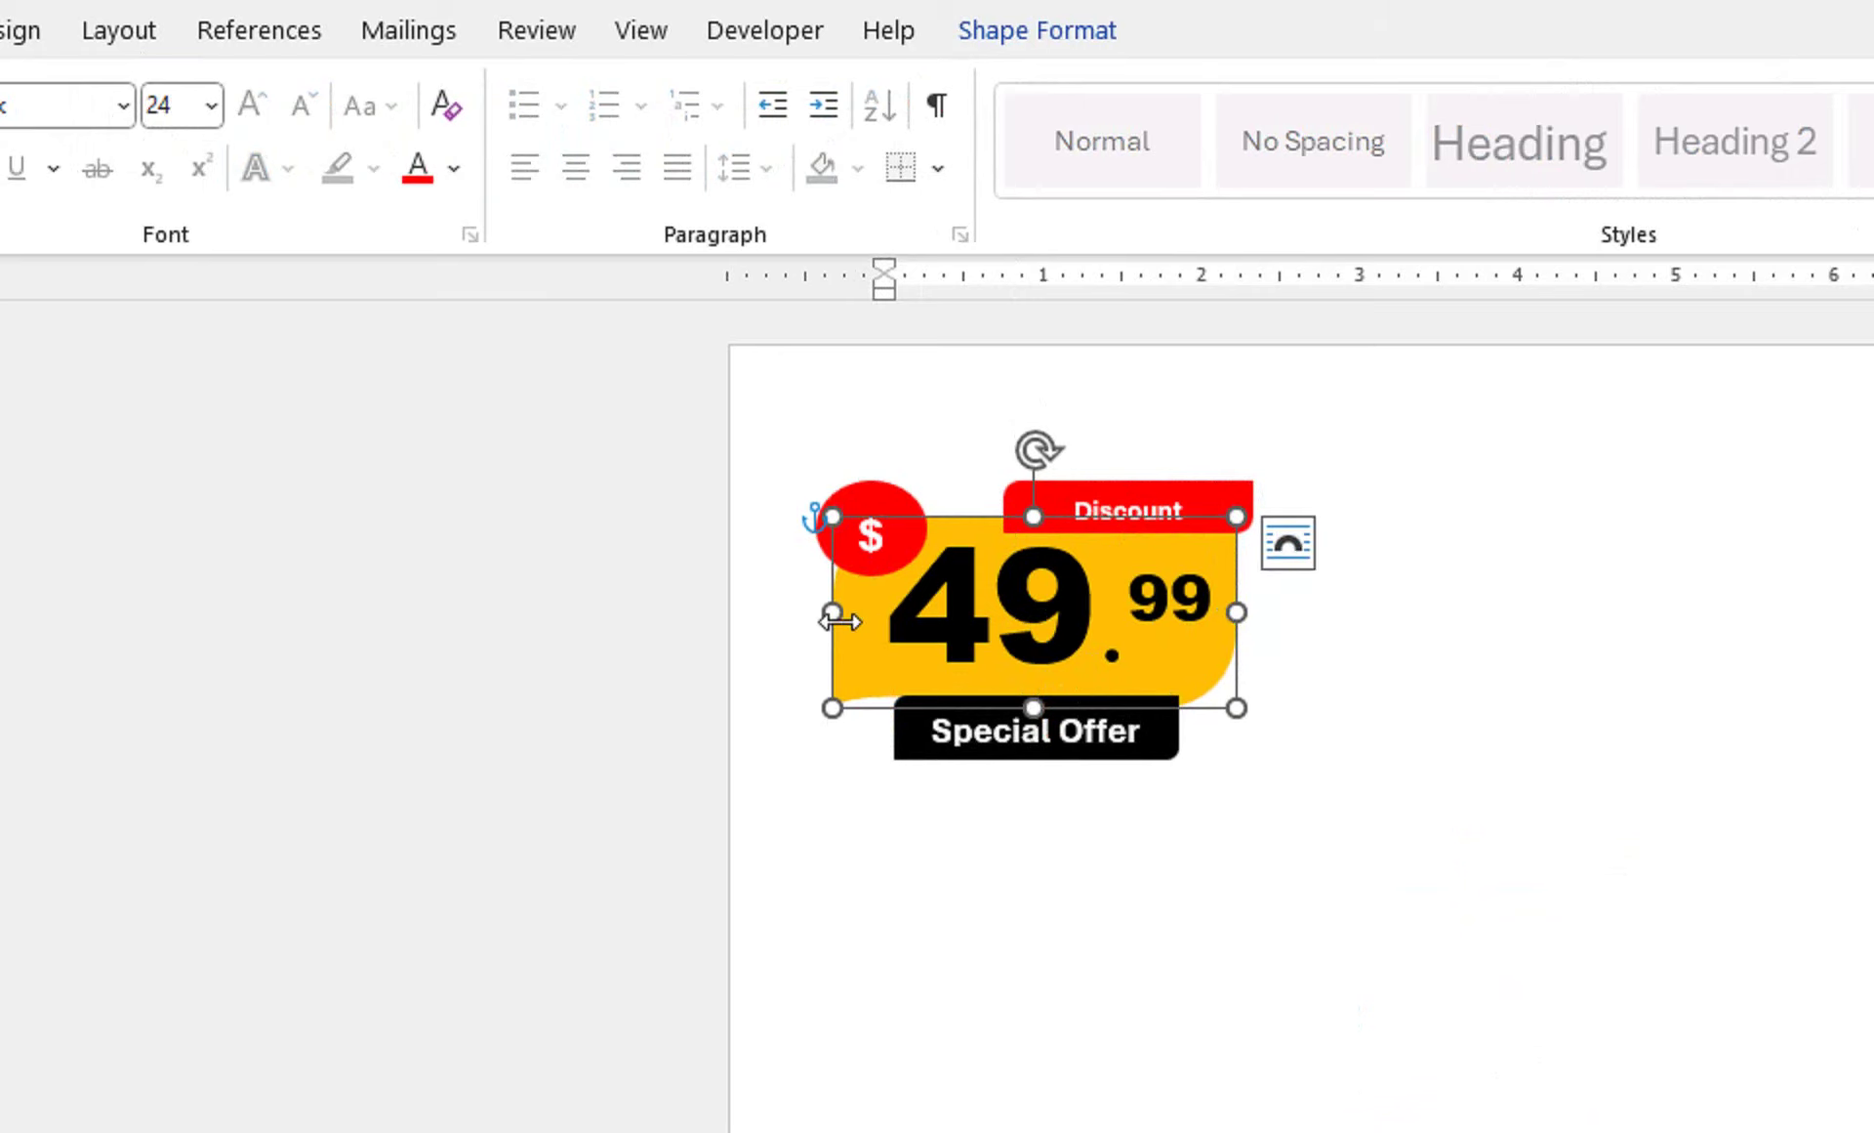
drag(832, 612, 857, 598)
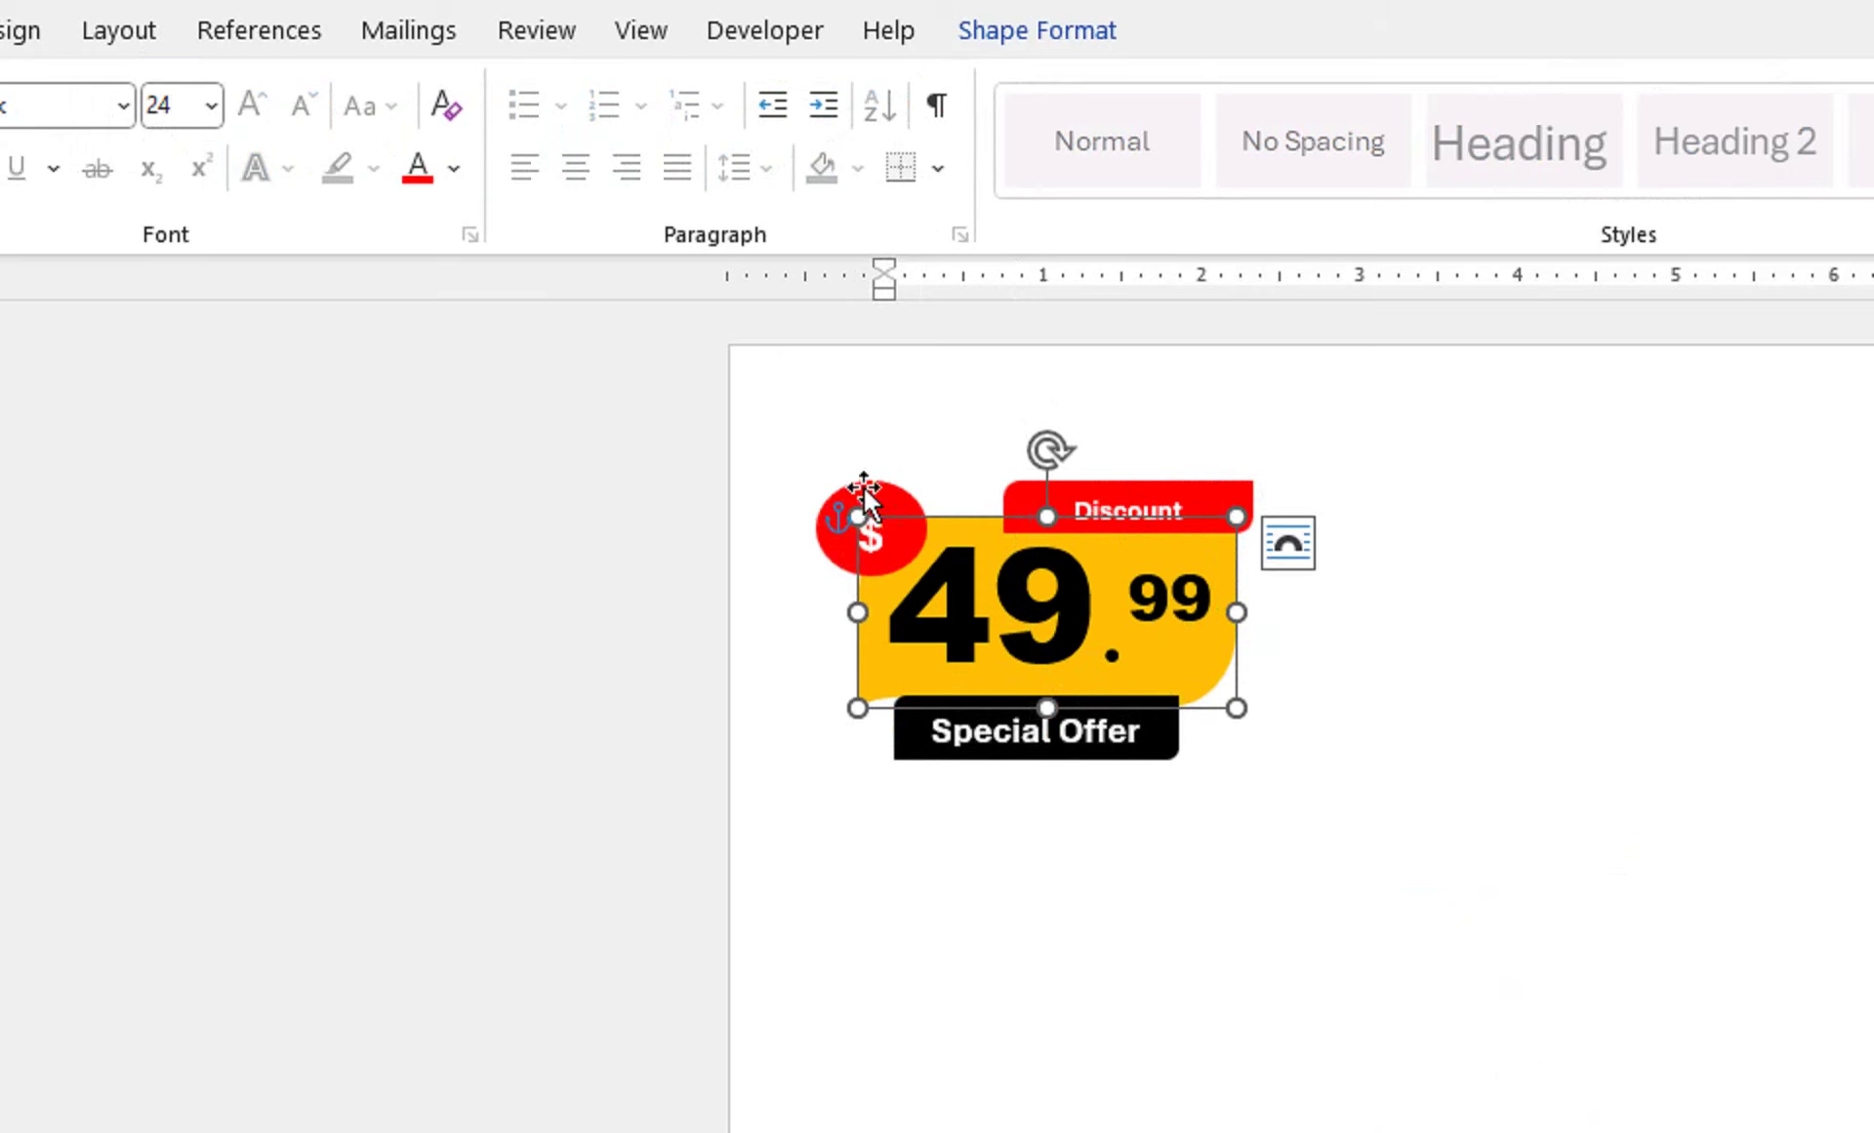
drag(864, 488, 847, 493)
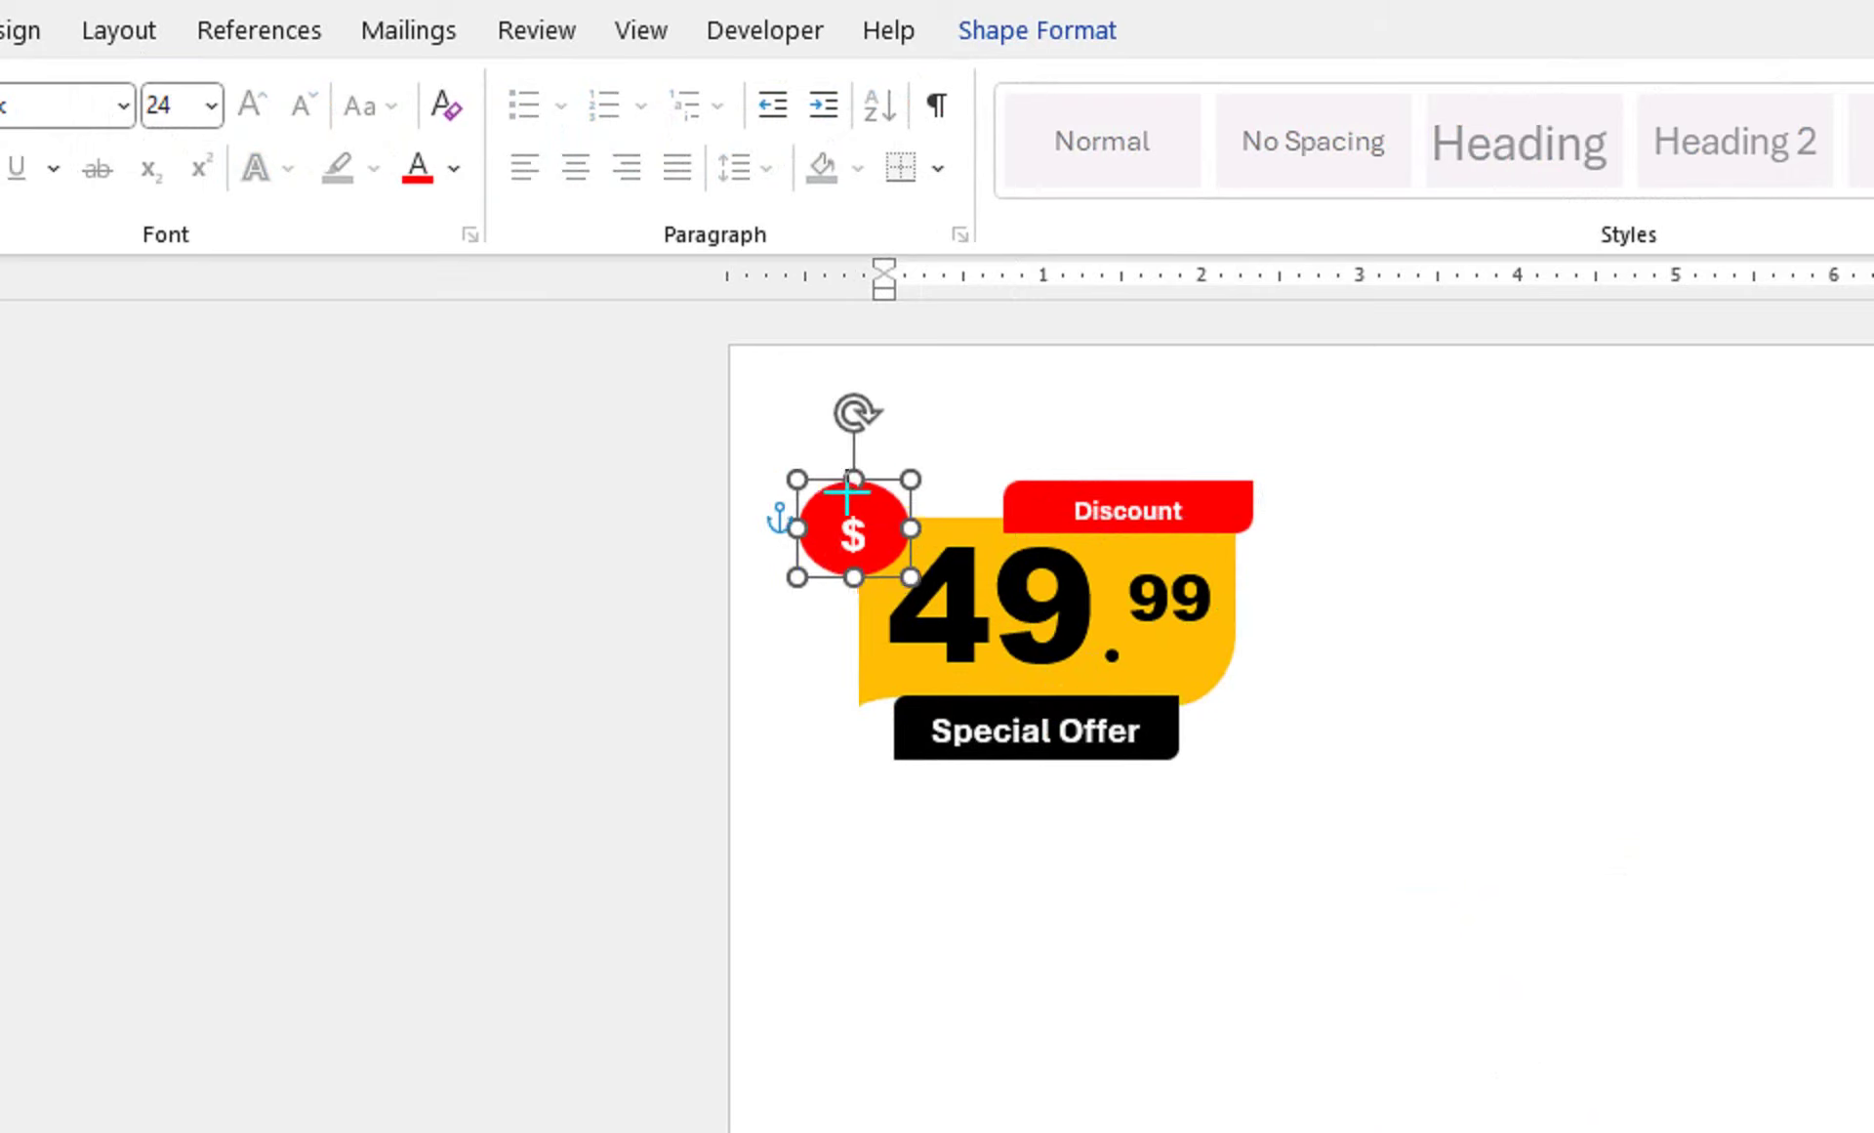
click(1127, 507)
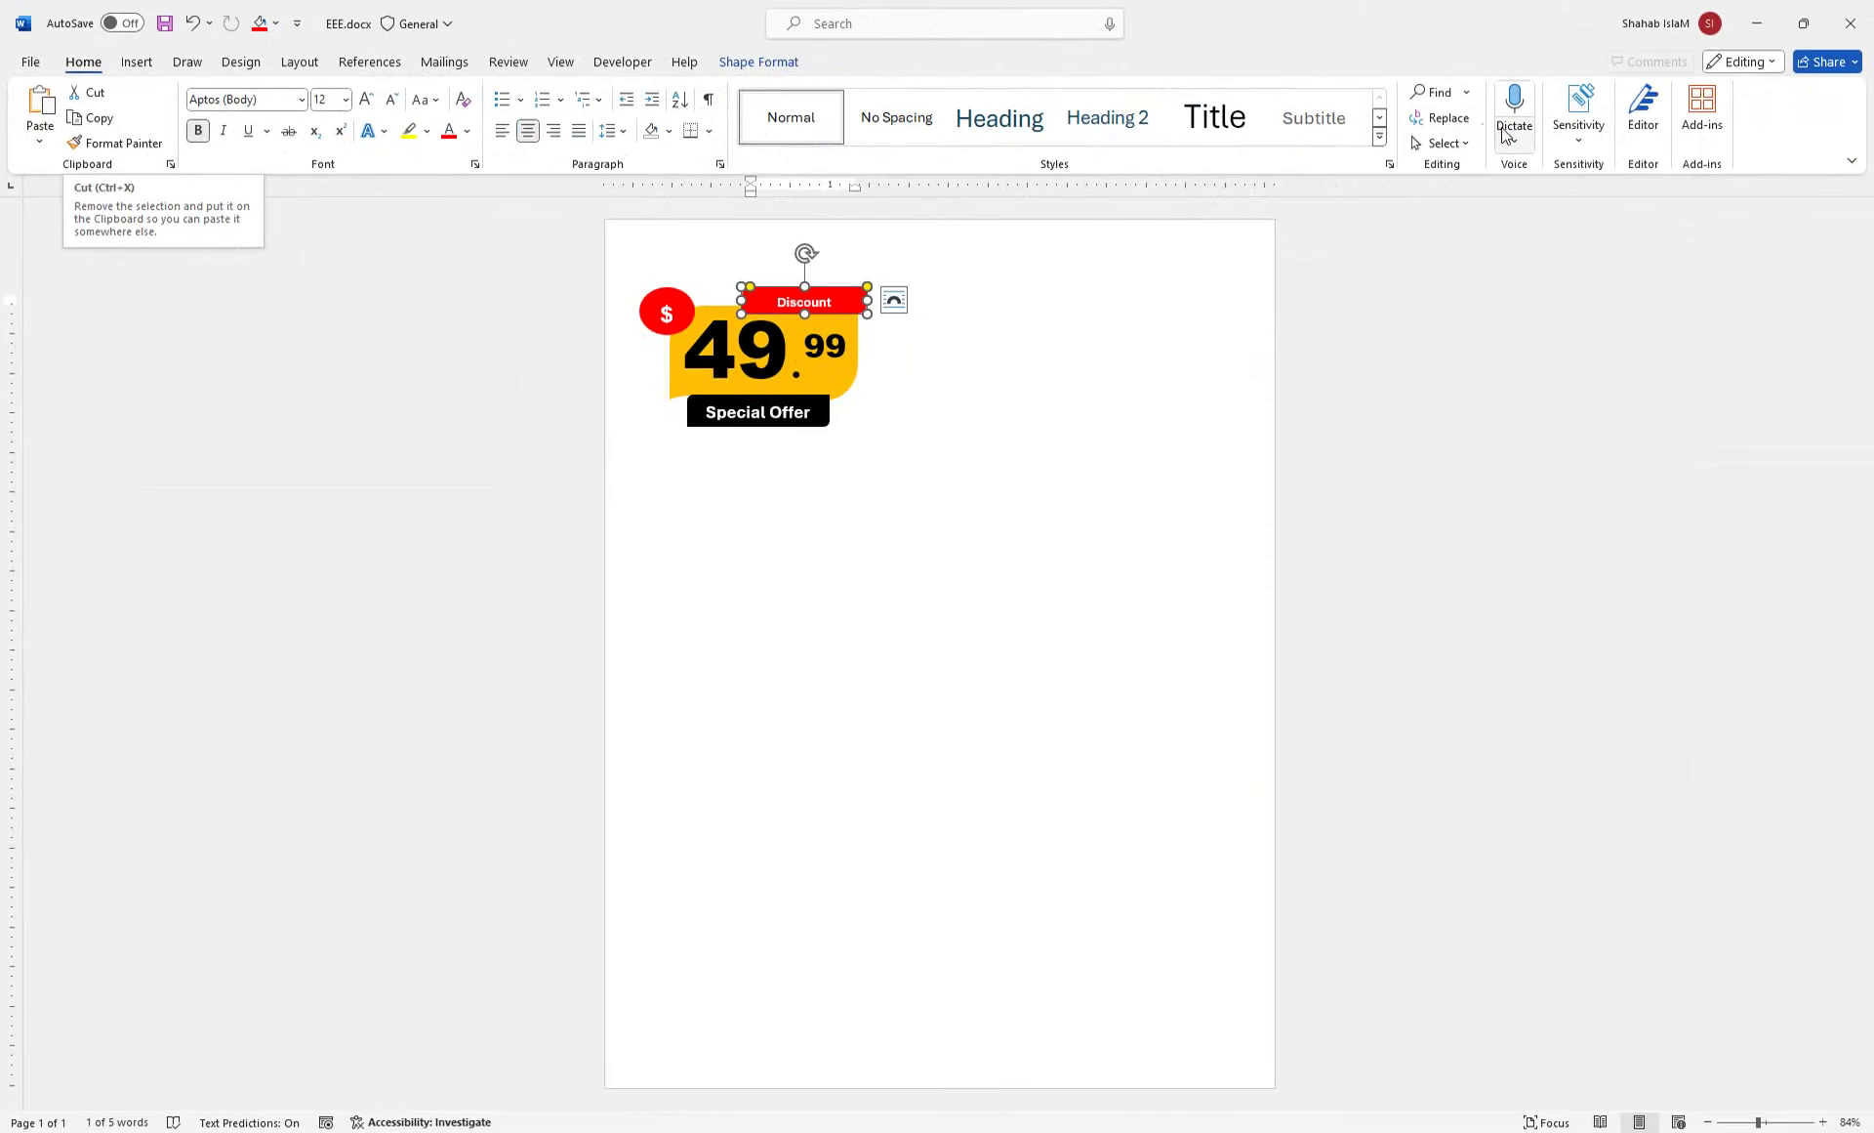
Step: Duplicate the finished 49.99 price tag twice to make three tags side by side
click(1453, 146)
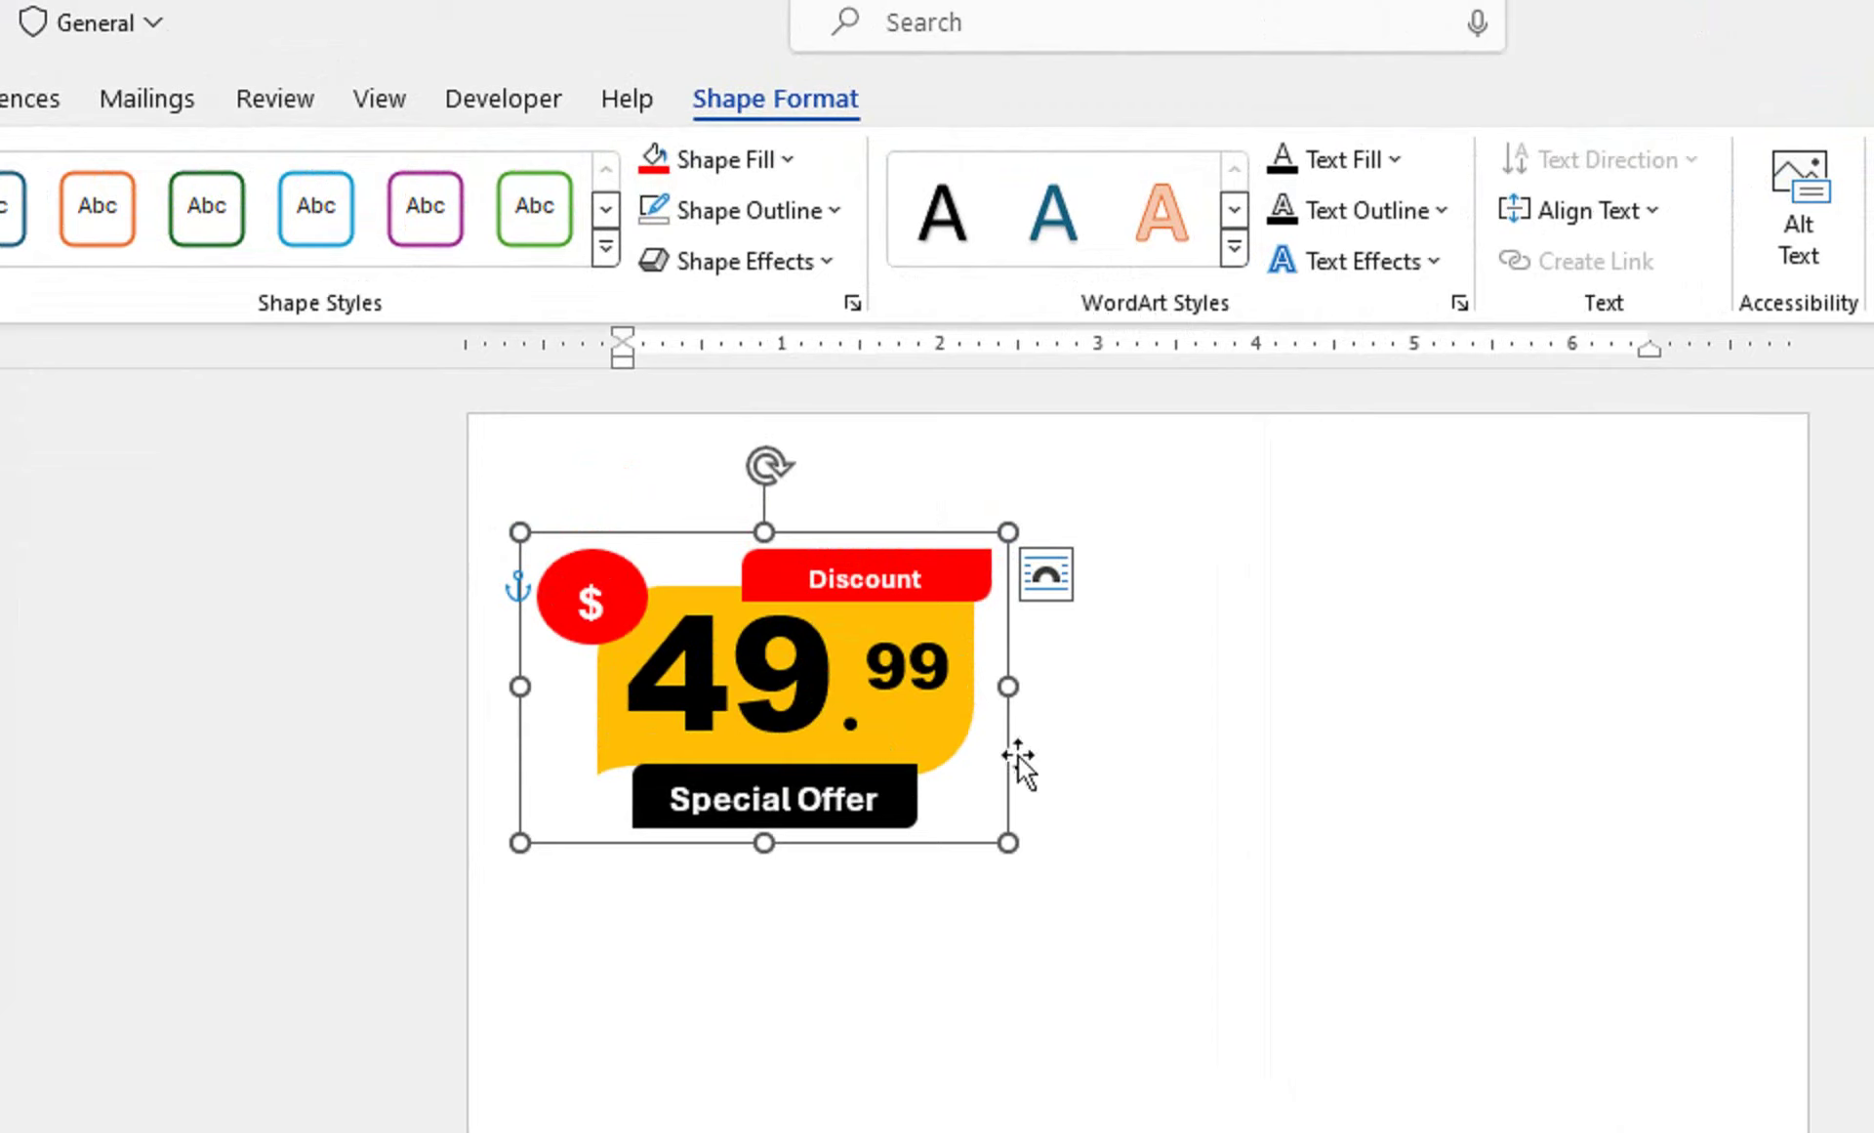
drag(1013, 766, 1038, 823)
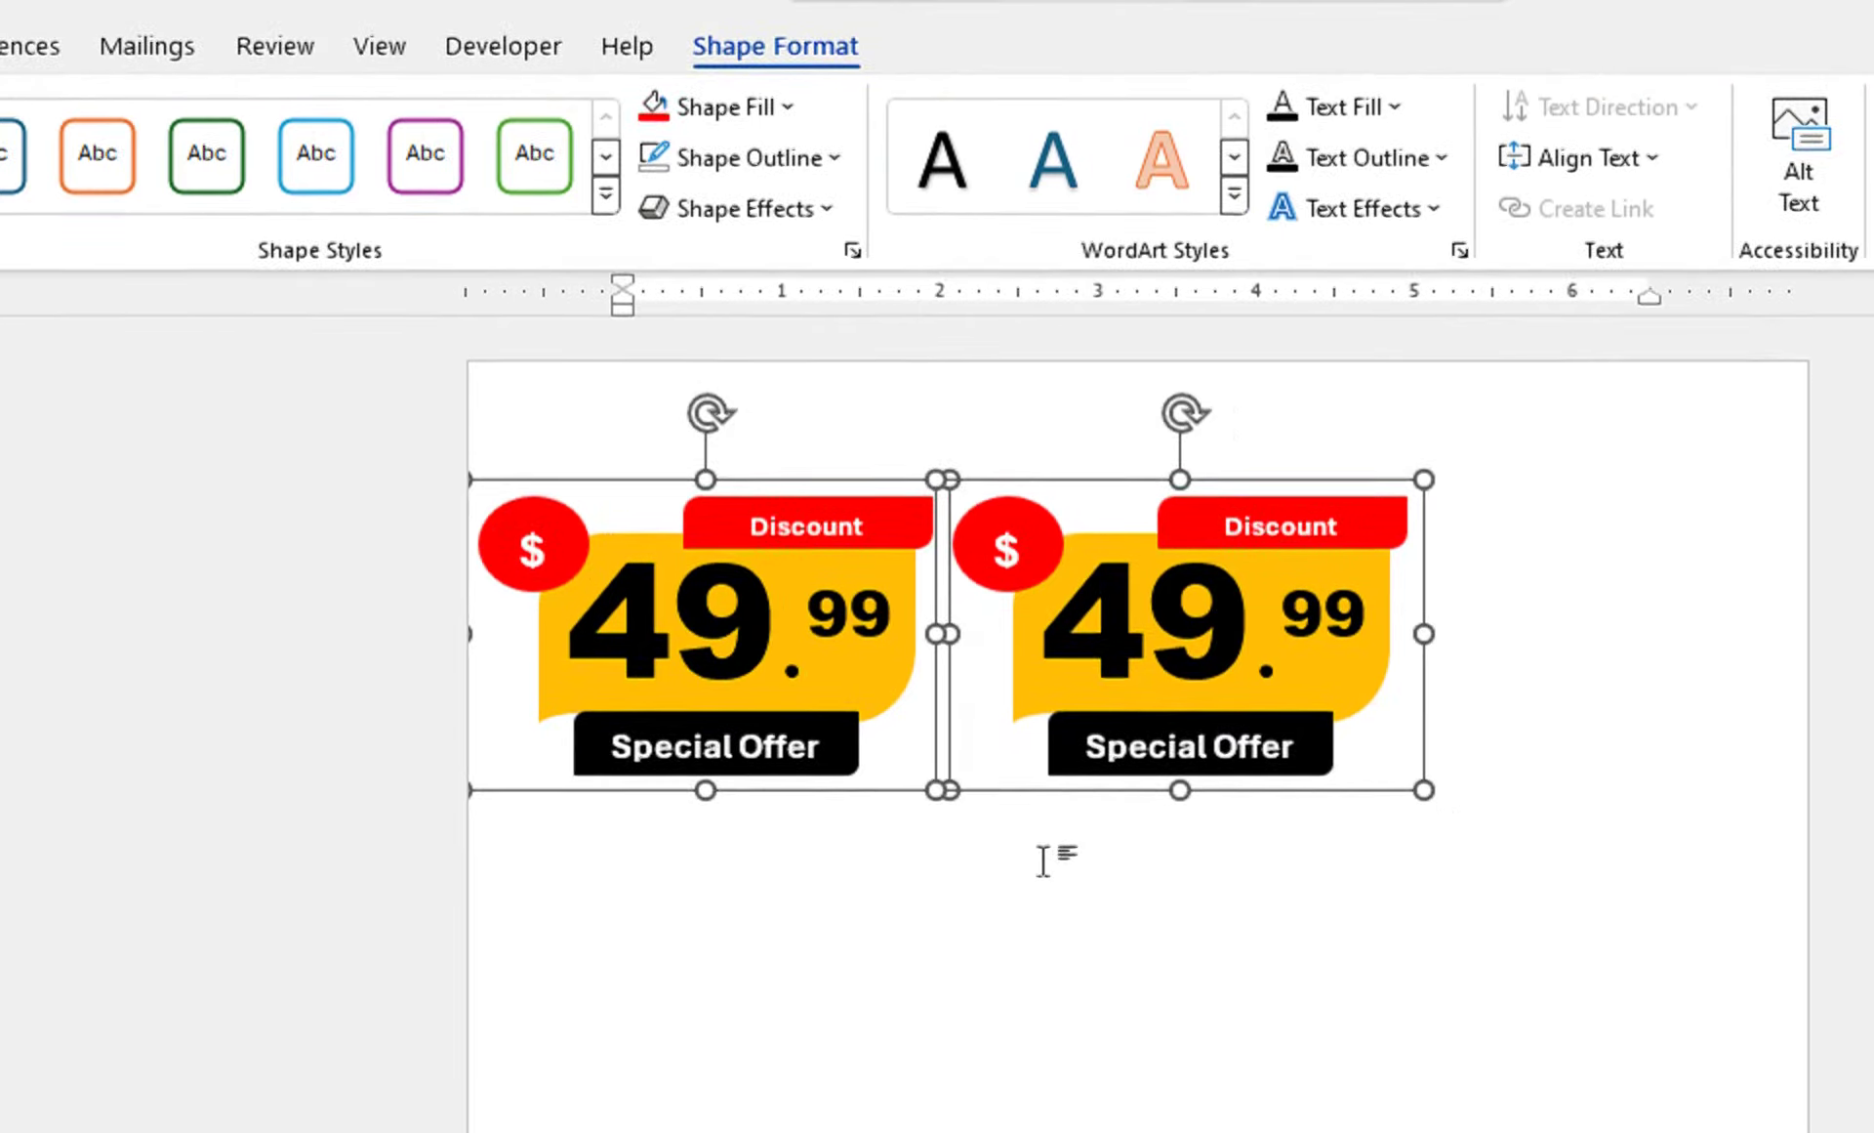
click(1034, 784)
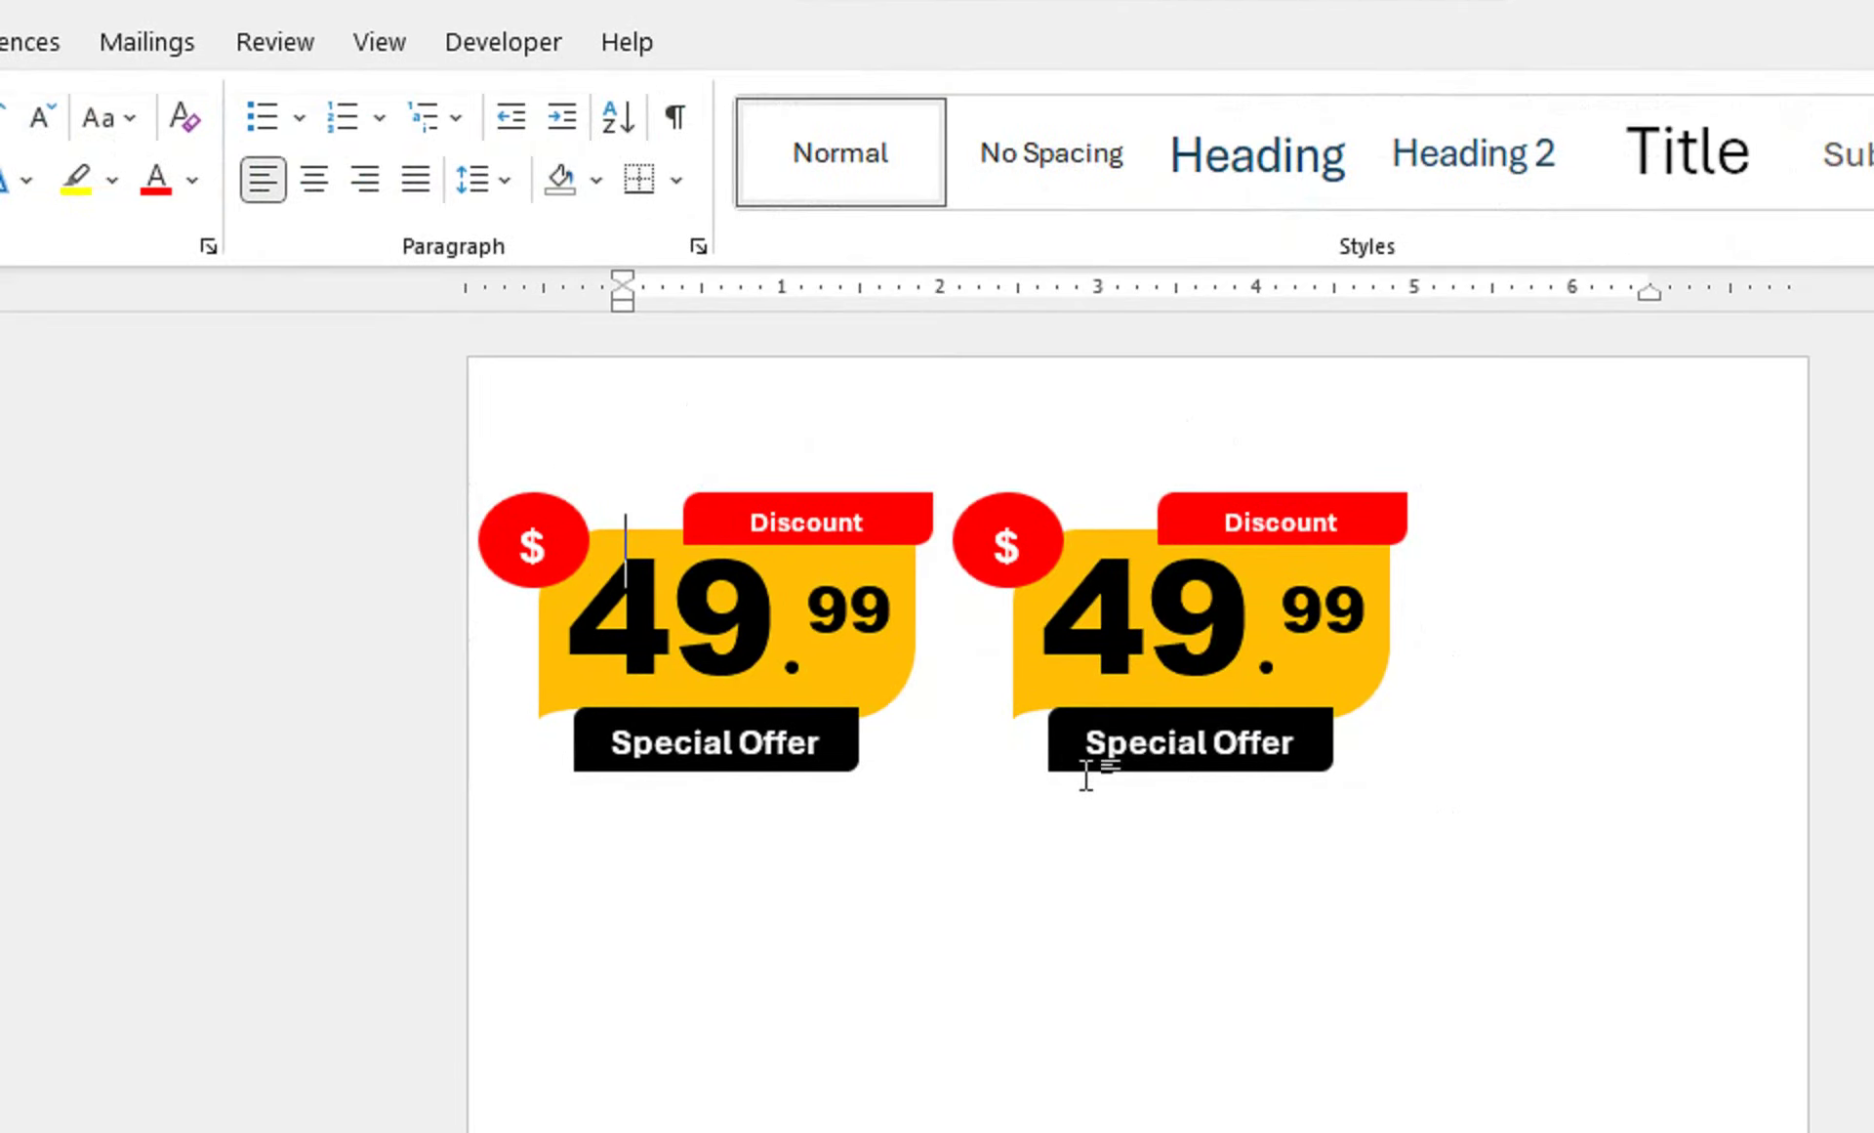
drag(1073, 558, 1504, 558)
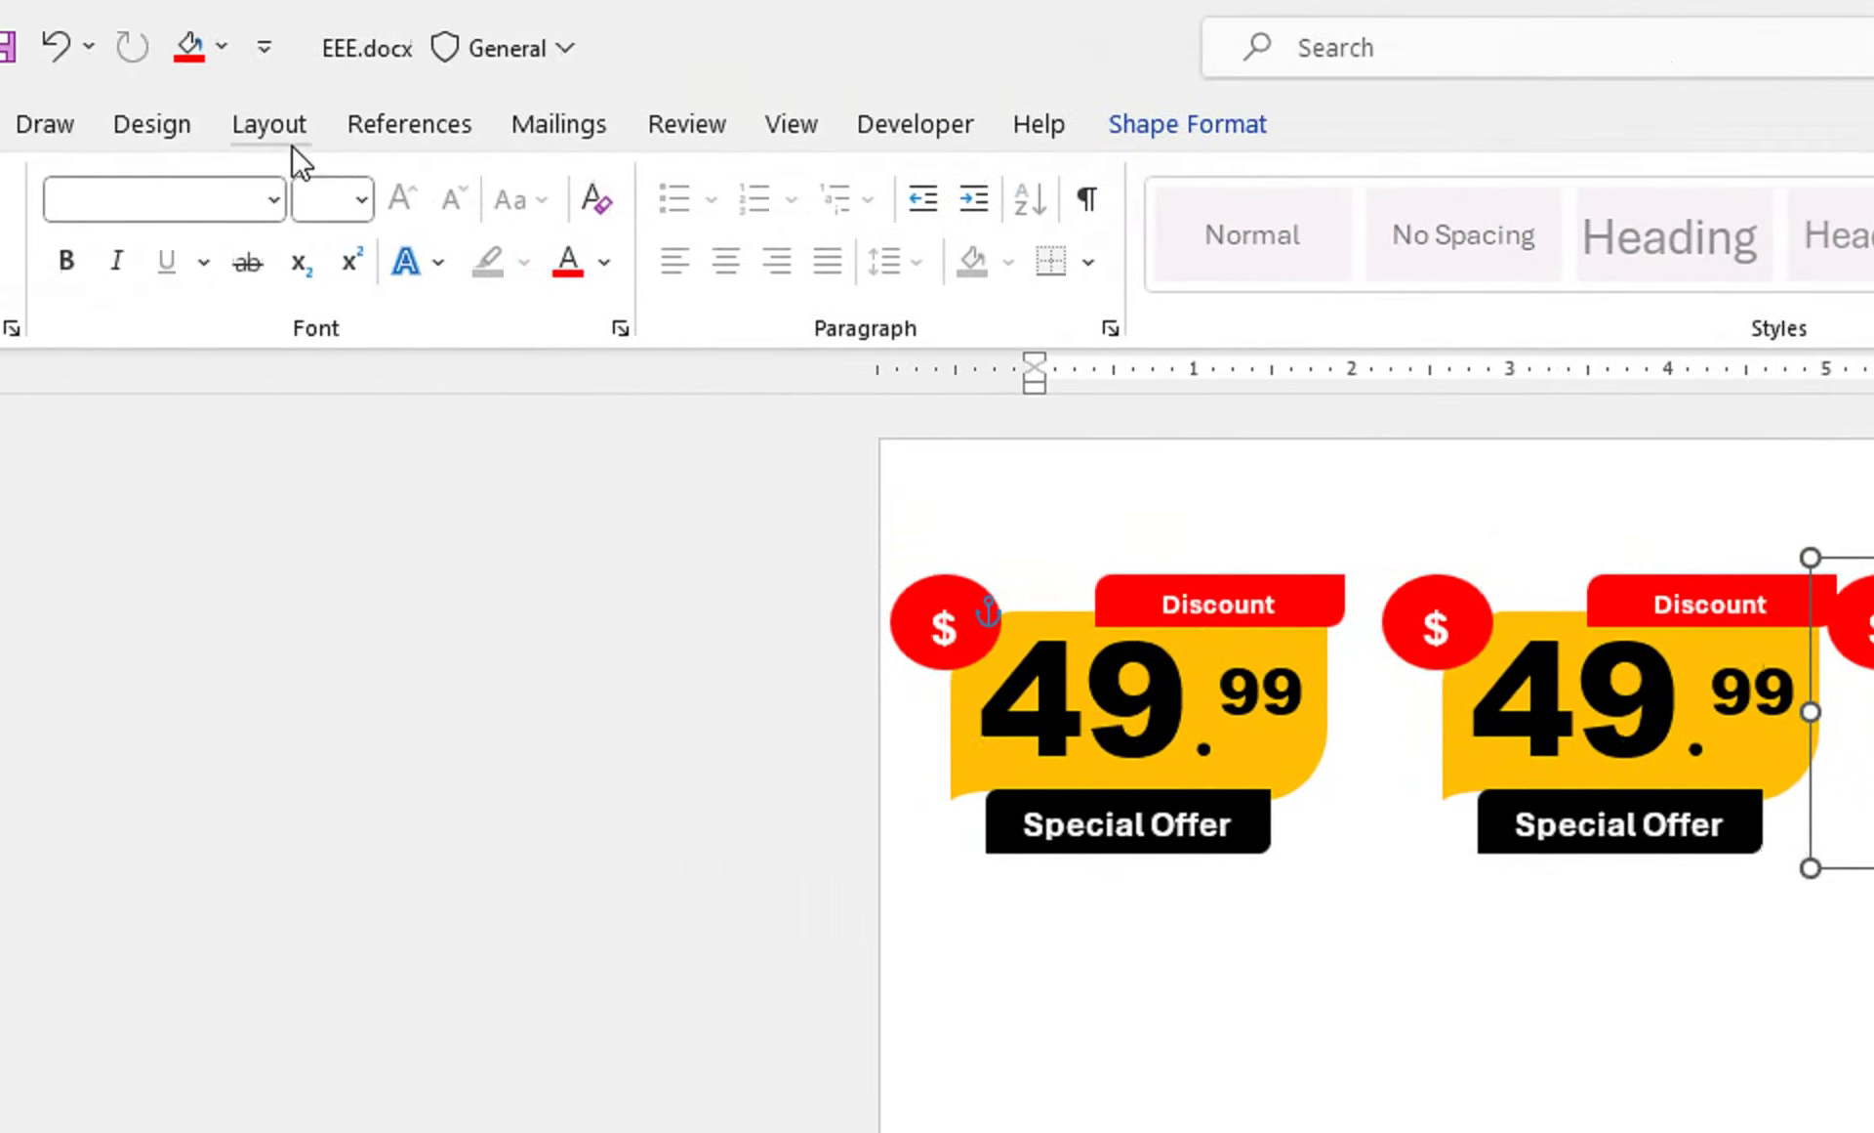
Step: Switch the page orientation to Landscape
click(5, 98)
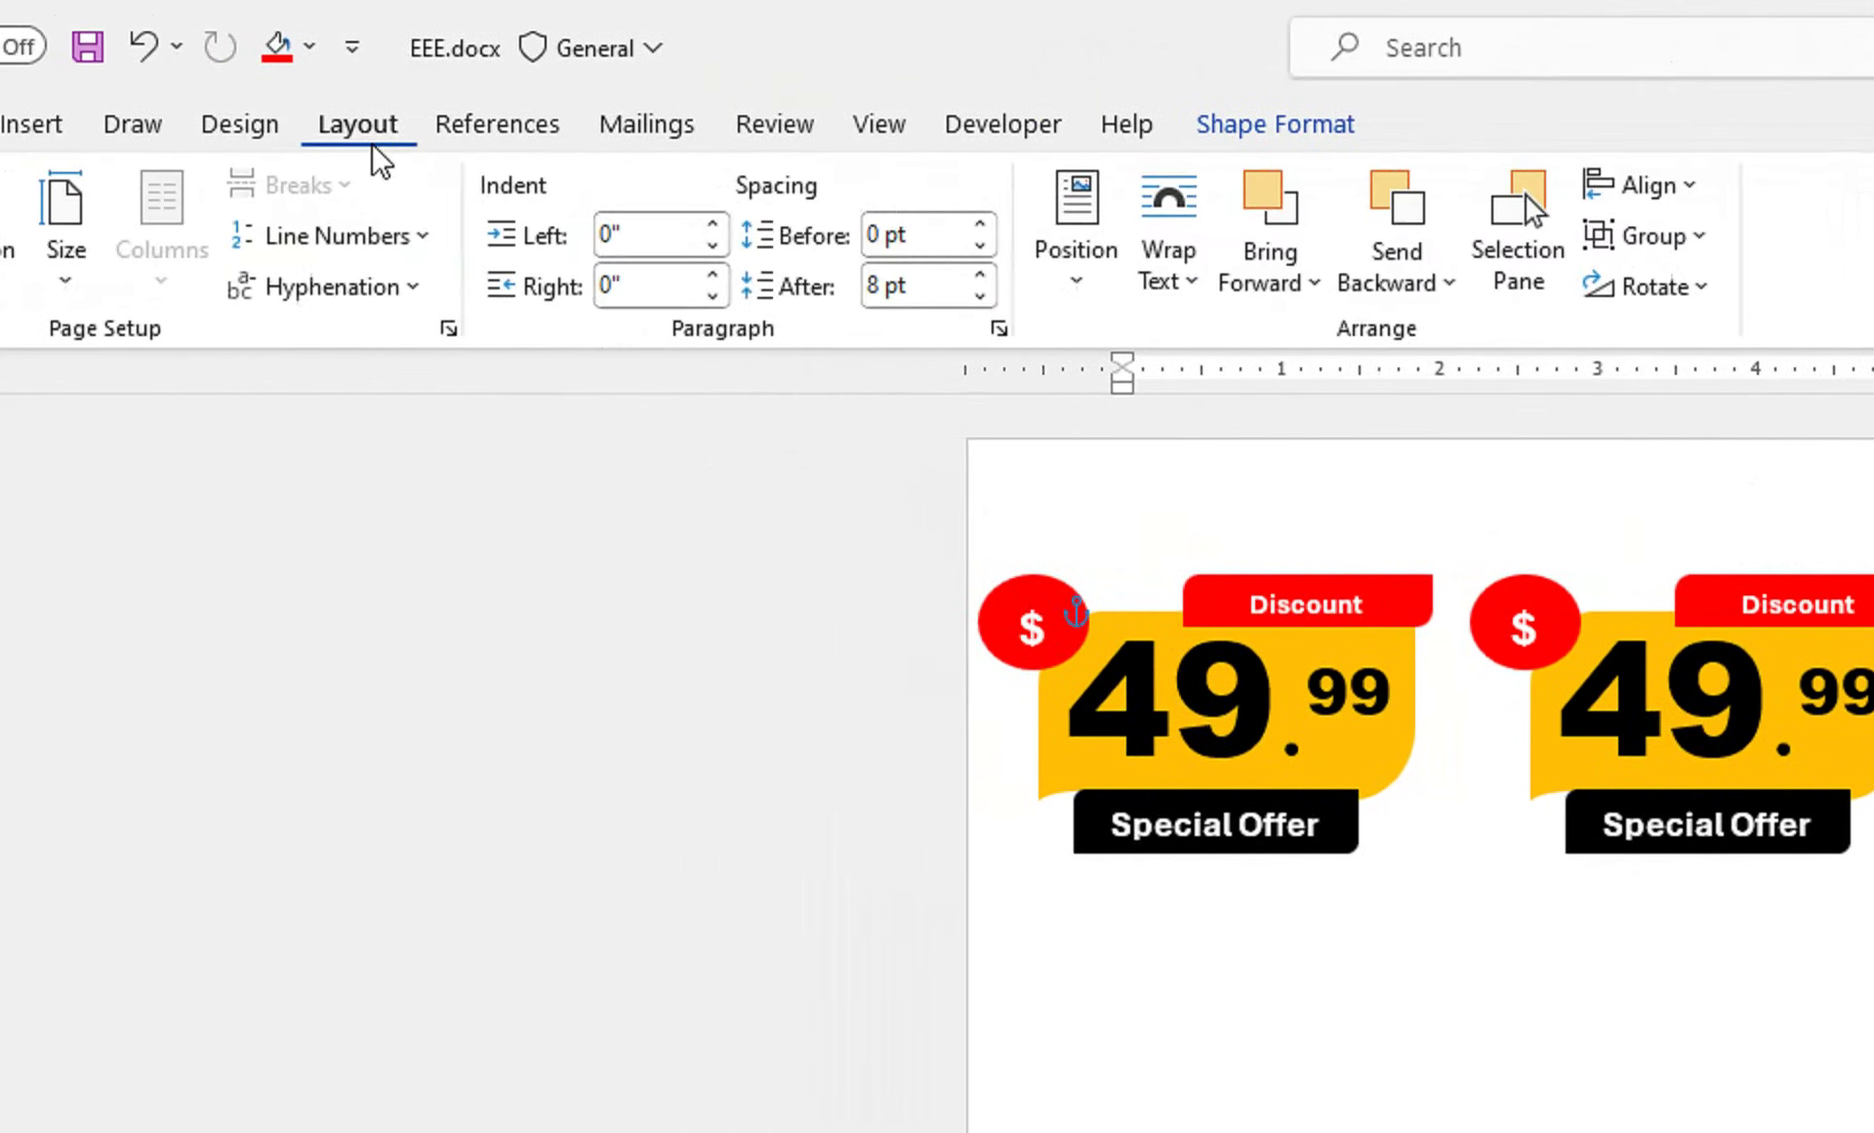
click(86, 235)
click(197, 225)
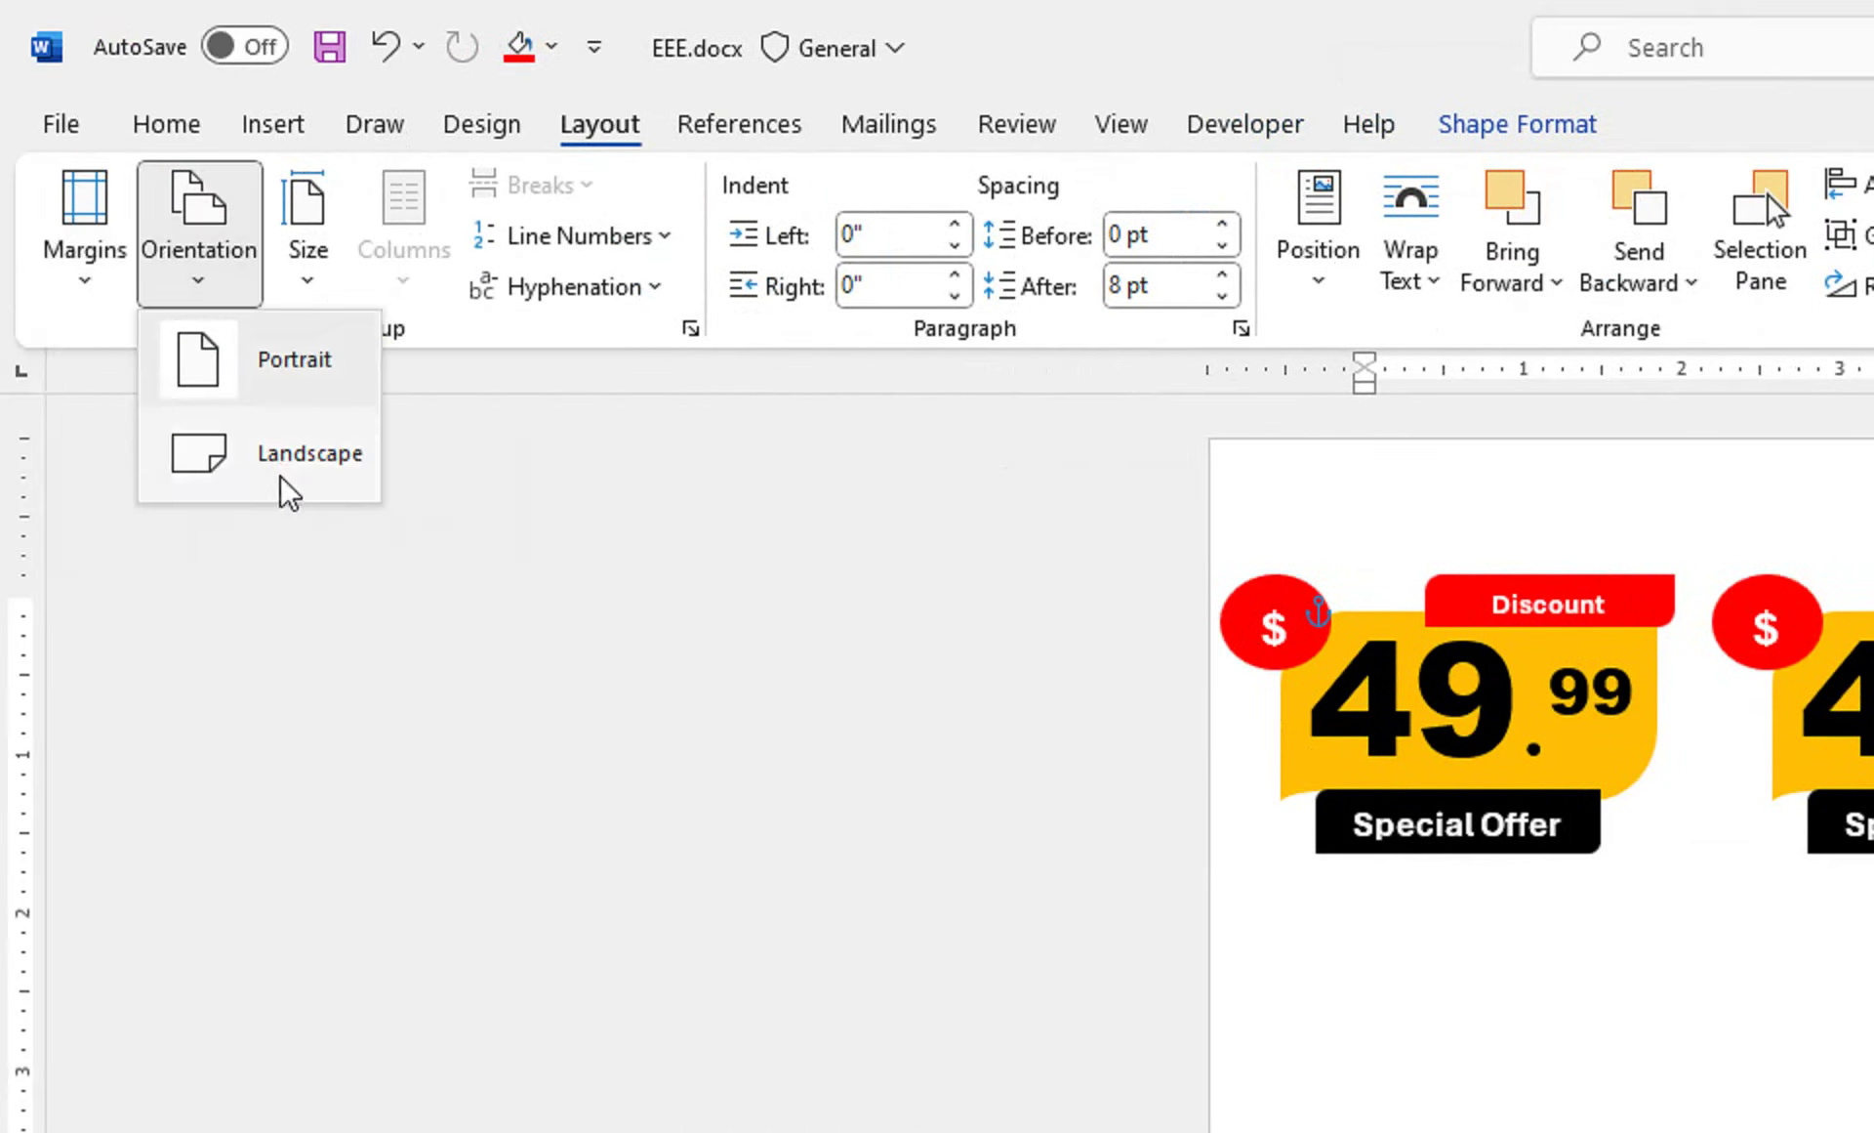
key(Escape)
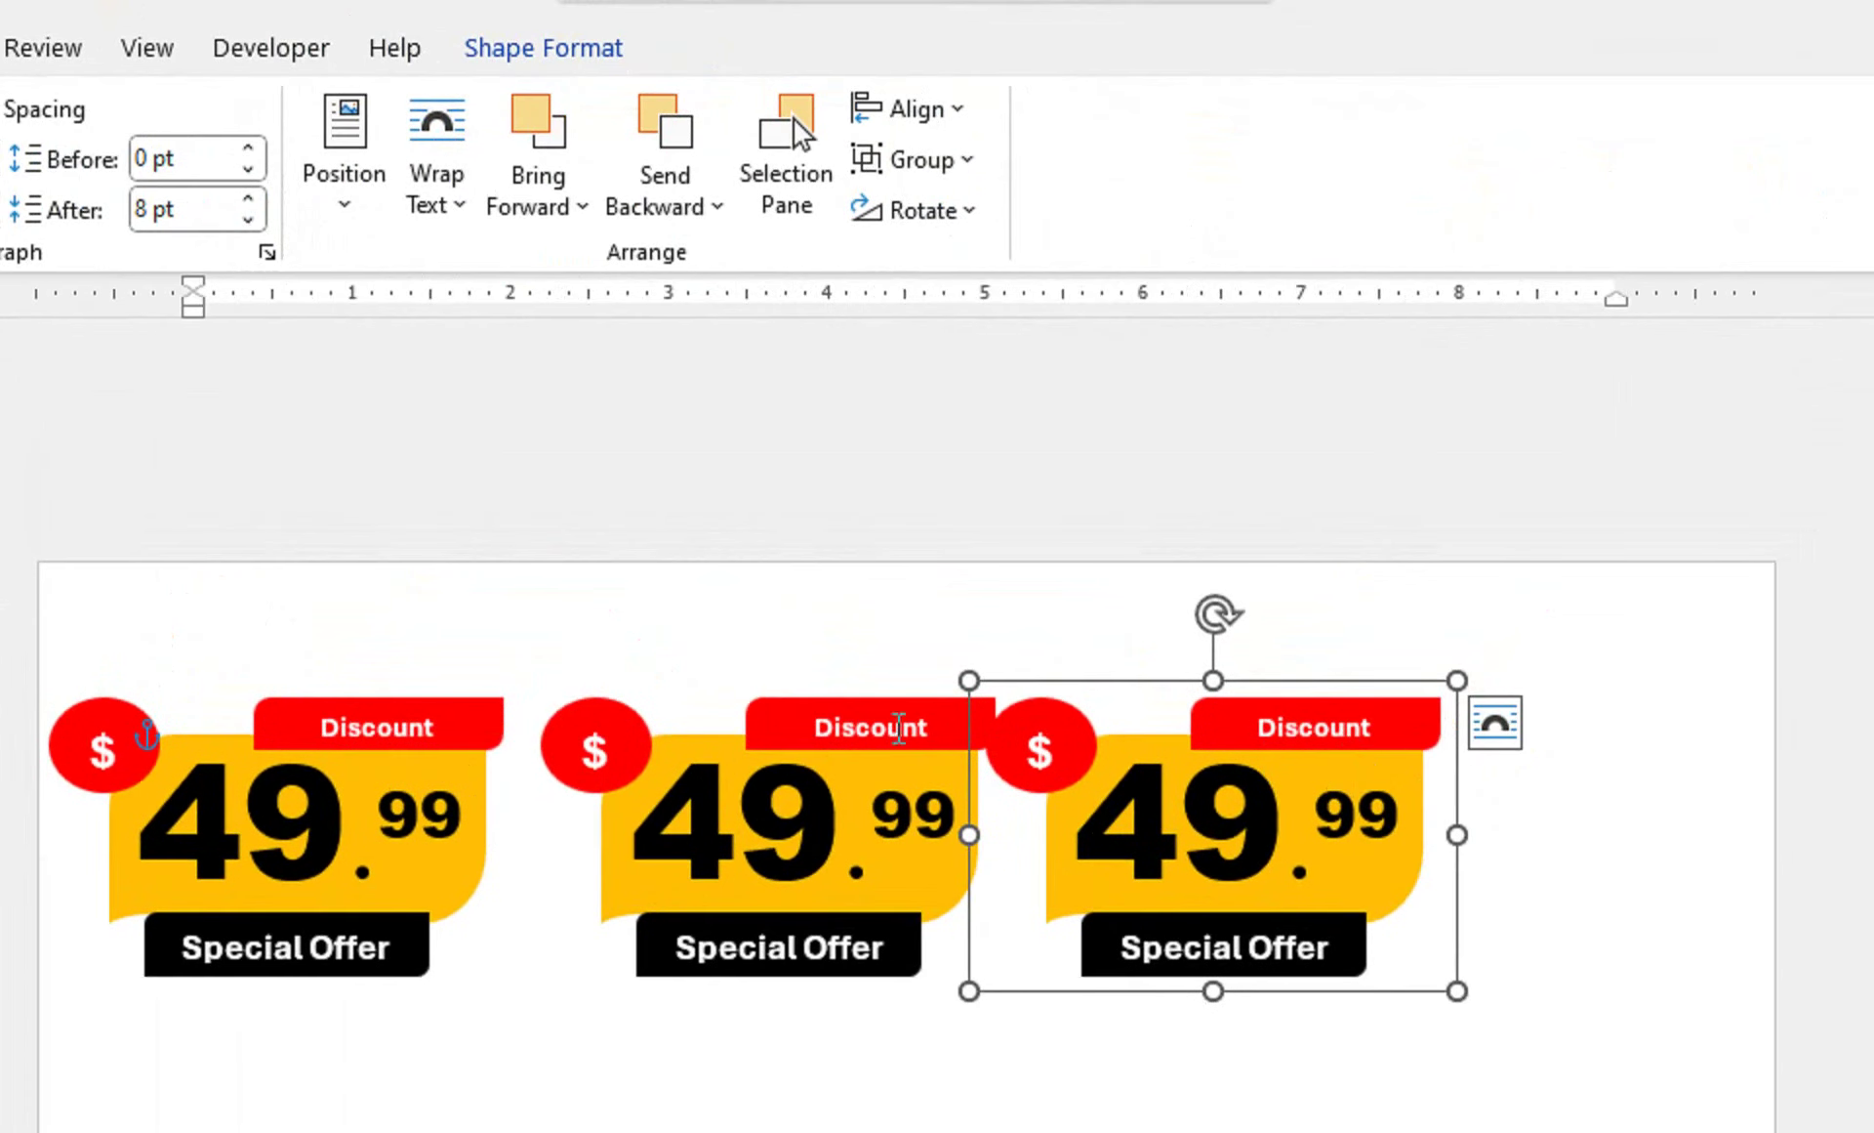
Step: Move the three price tags right and up, bunching them closer together
mouse_move(1042, 680)
mouse_down()
mouse_move(1217, 670)
mouse_move(1276, 630)
mouse_up()
click(903, 689)
drag(908, 674, 936, 656)
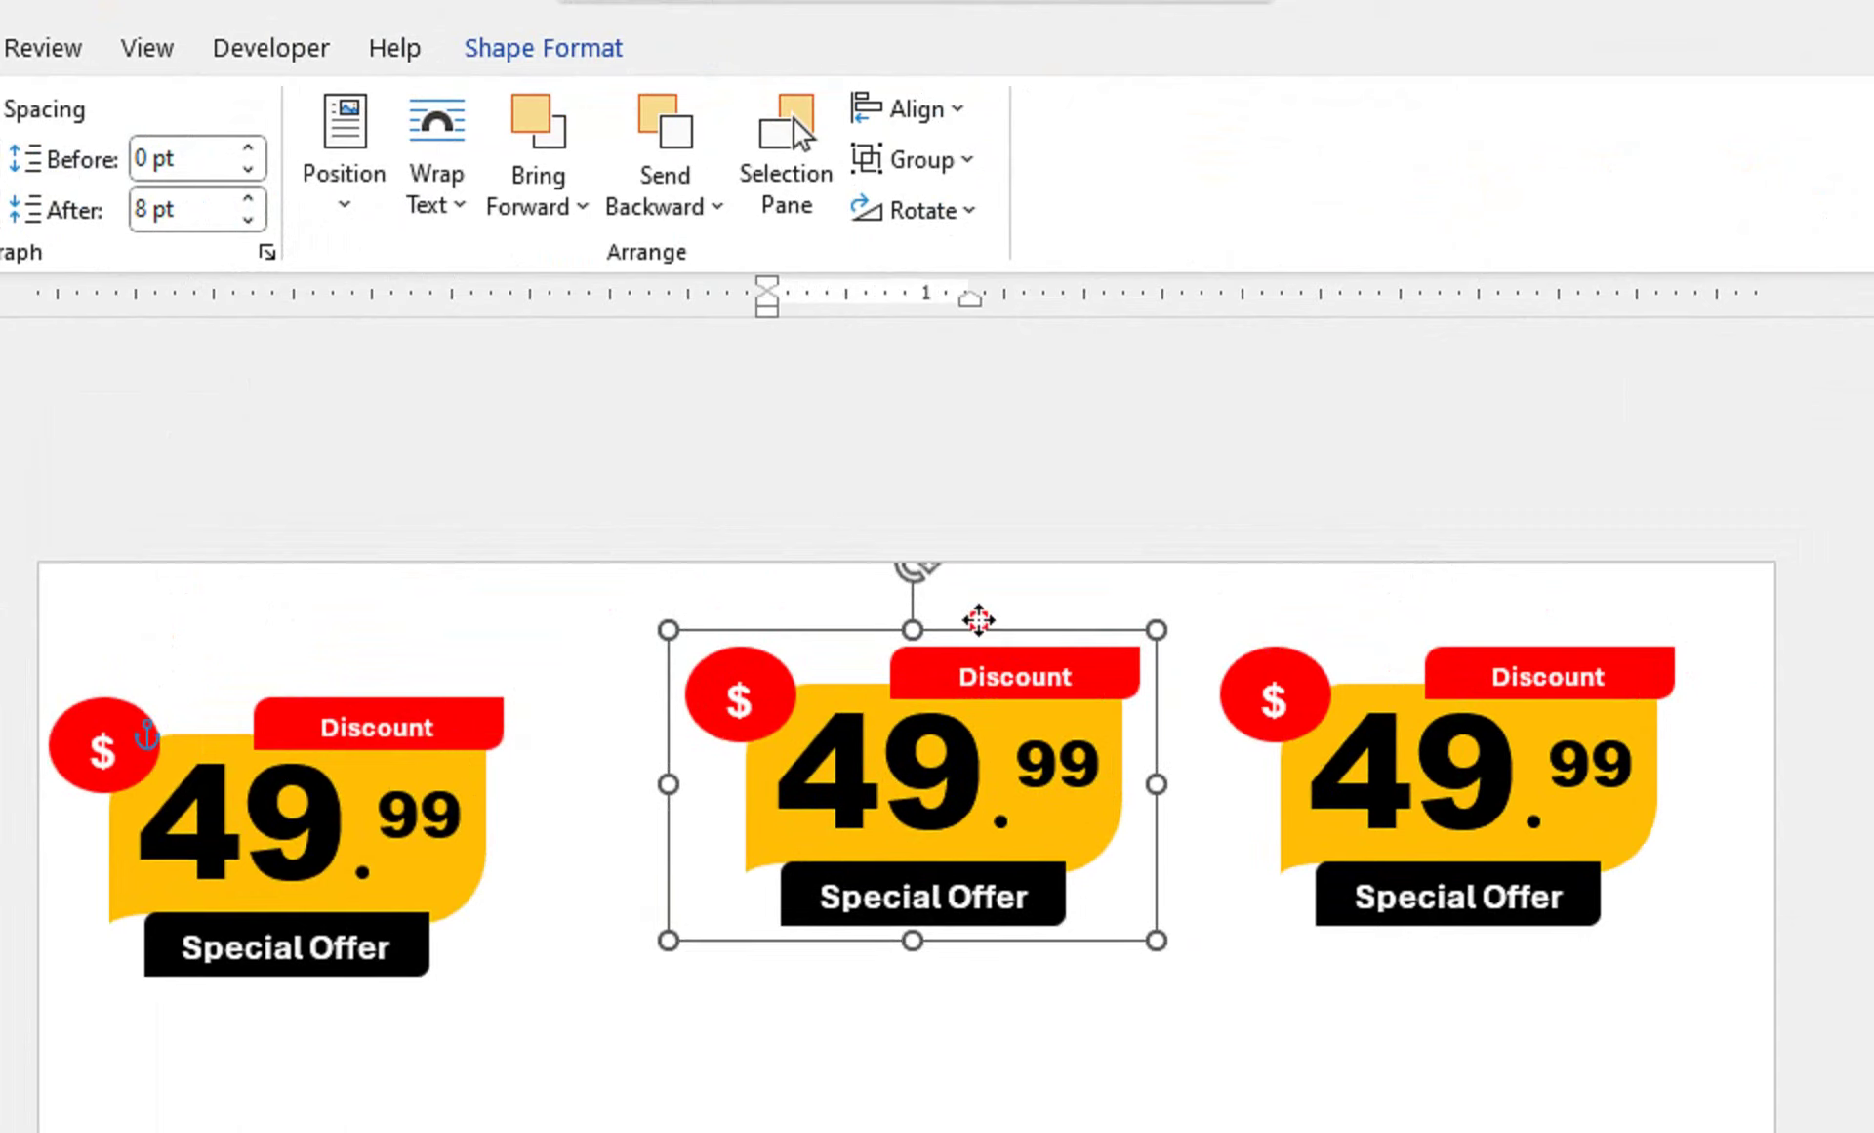
drag(935, 656, 982, 617)
click(382, 703)
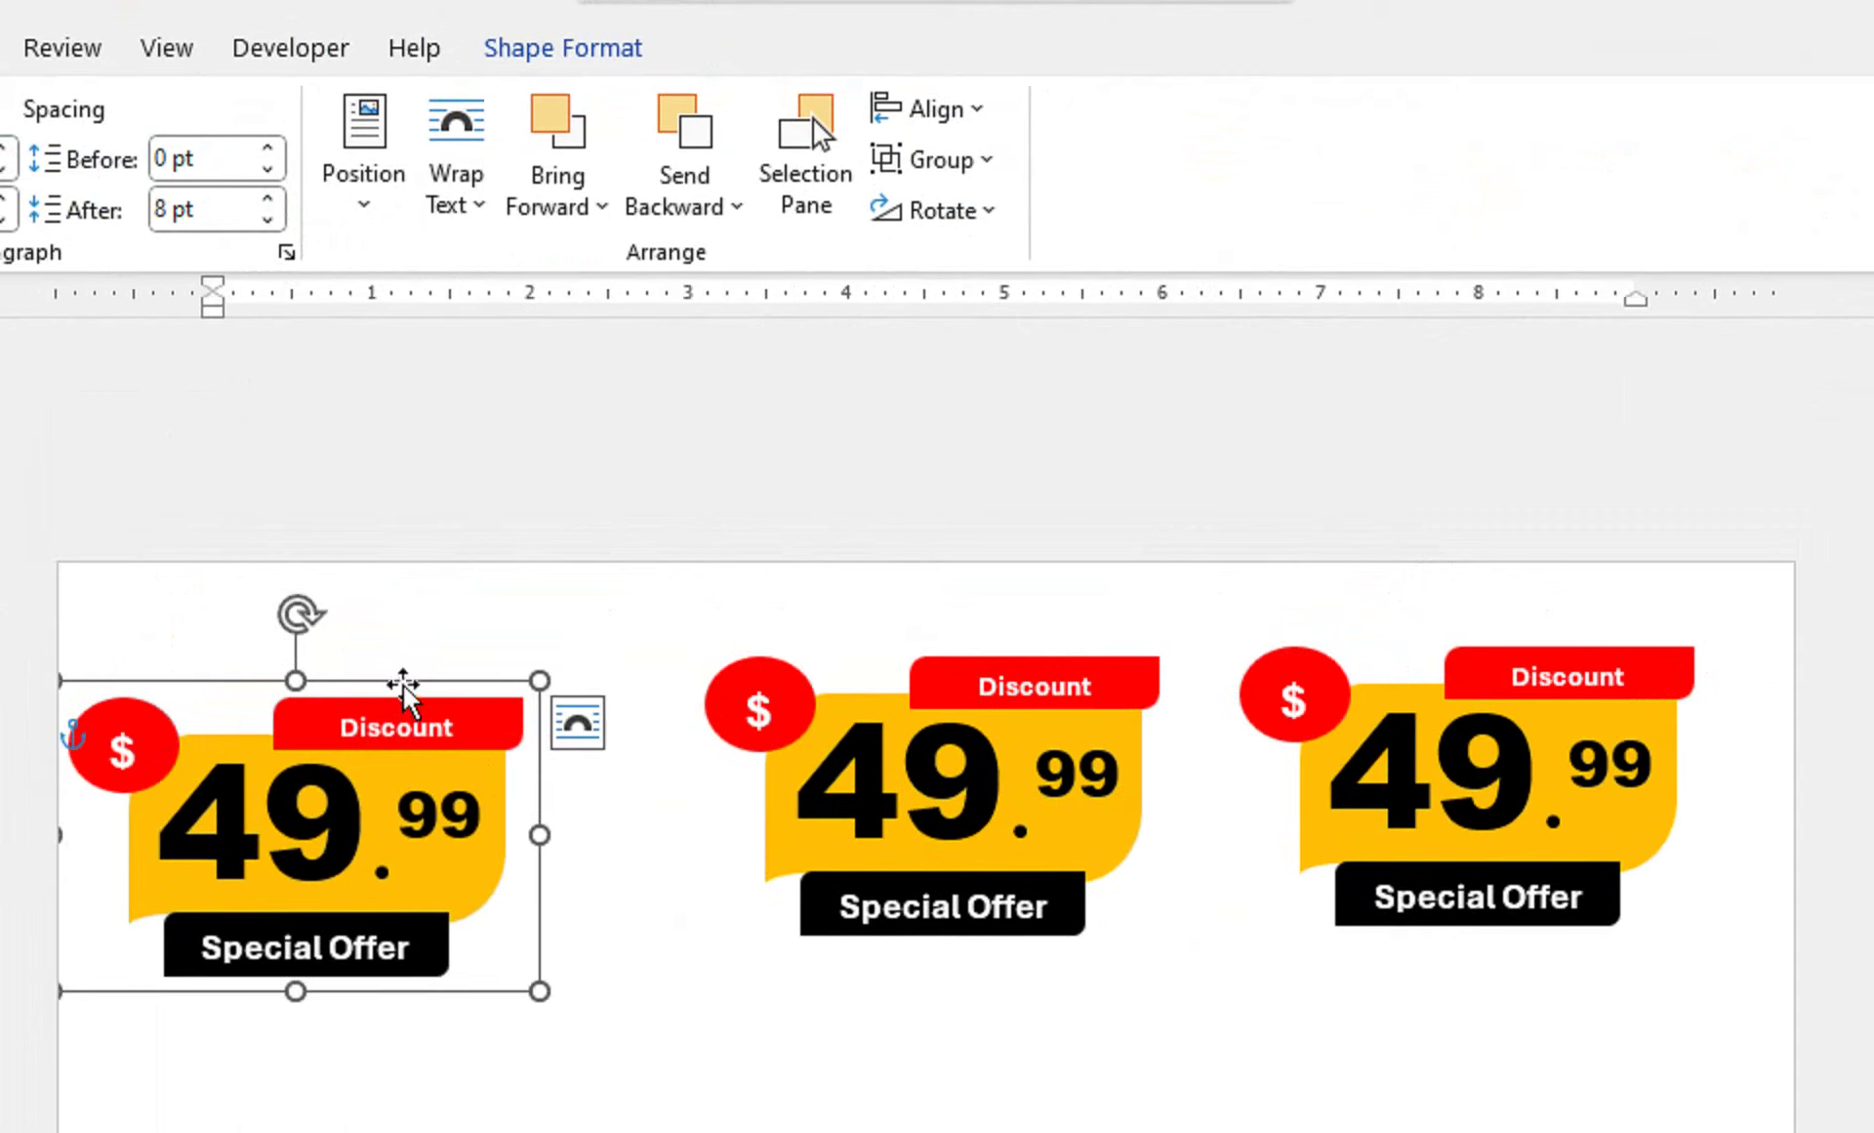
drag(402, 689, 538, 646)
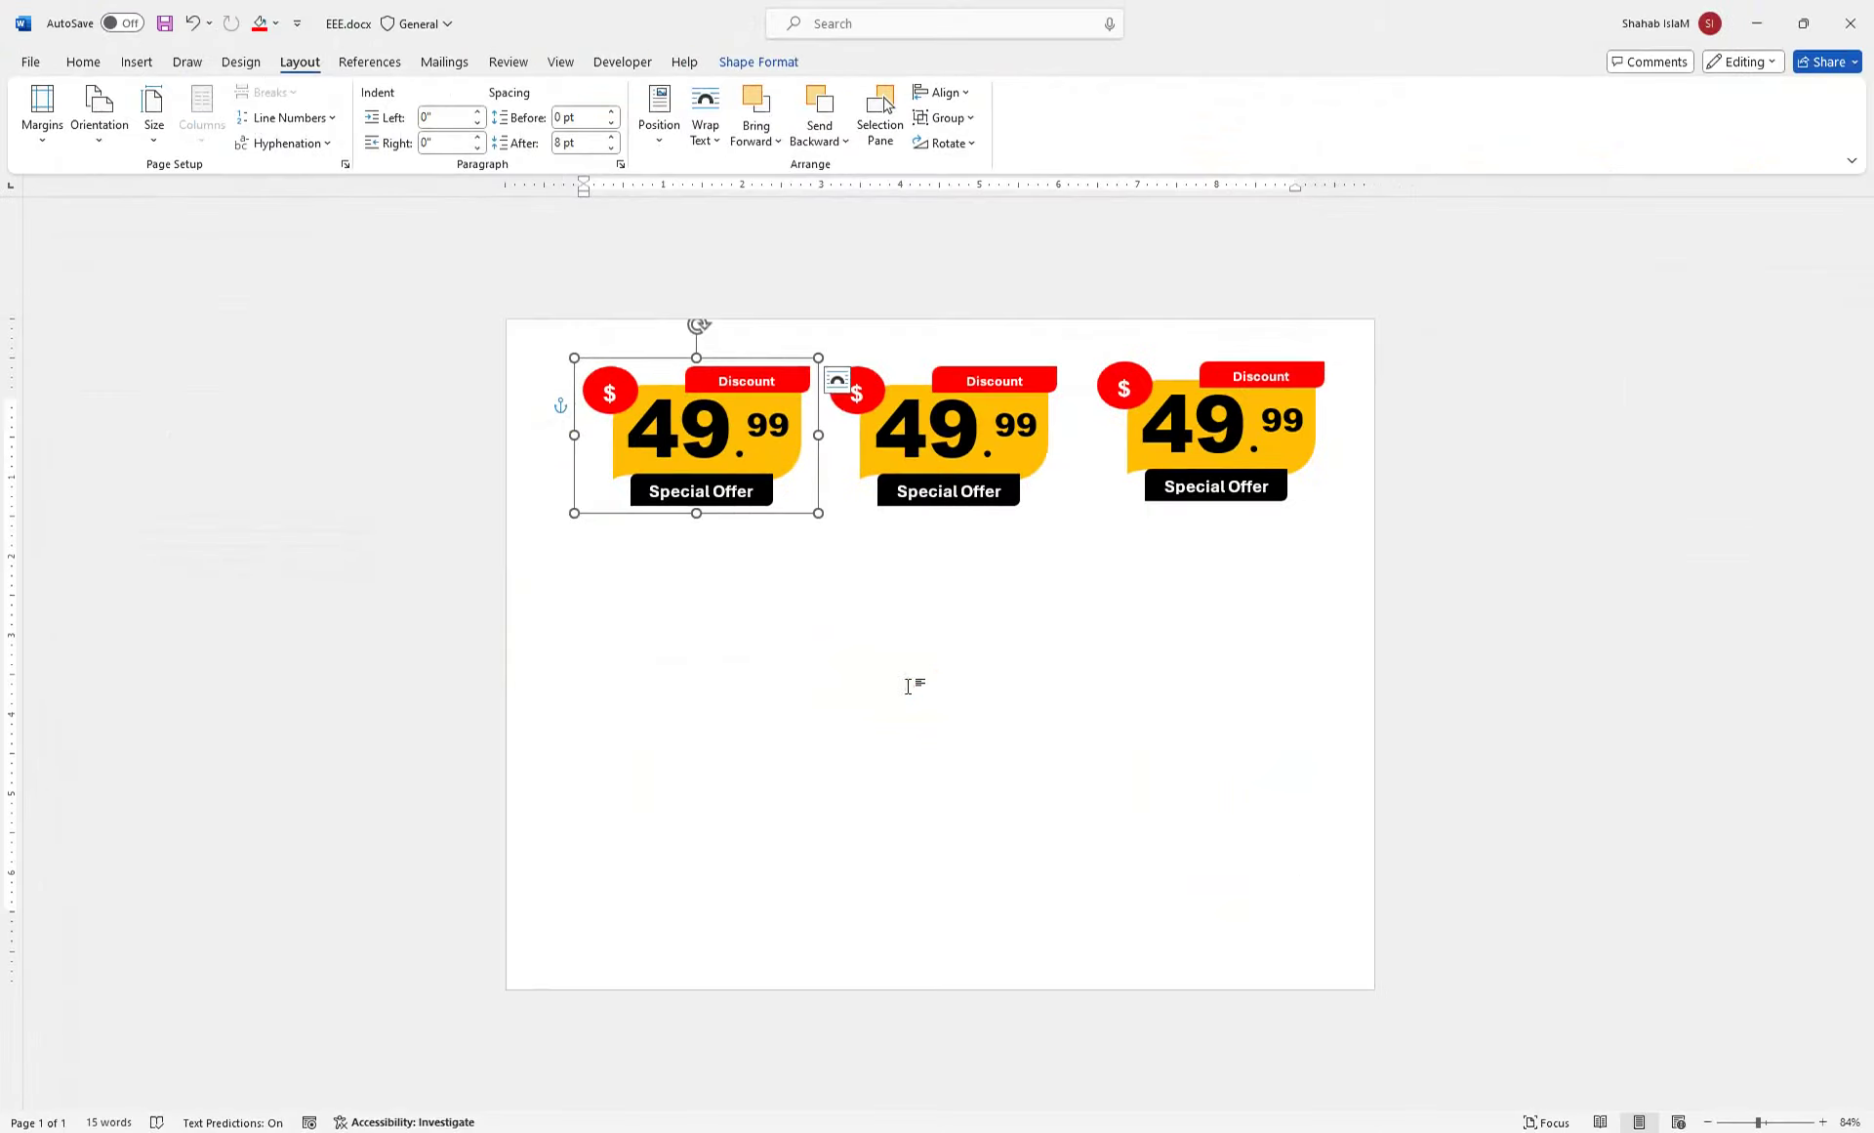
click(913, 677)
click(83, 61)
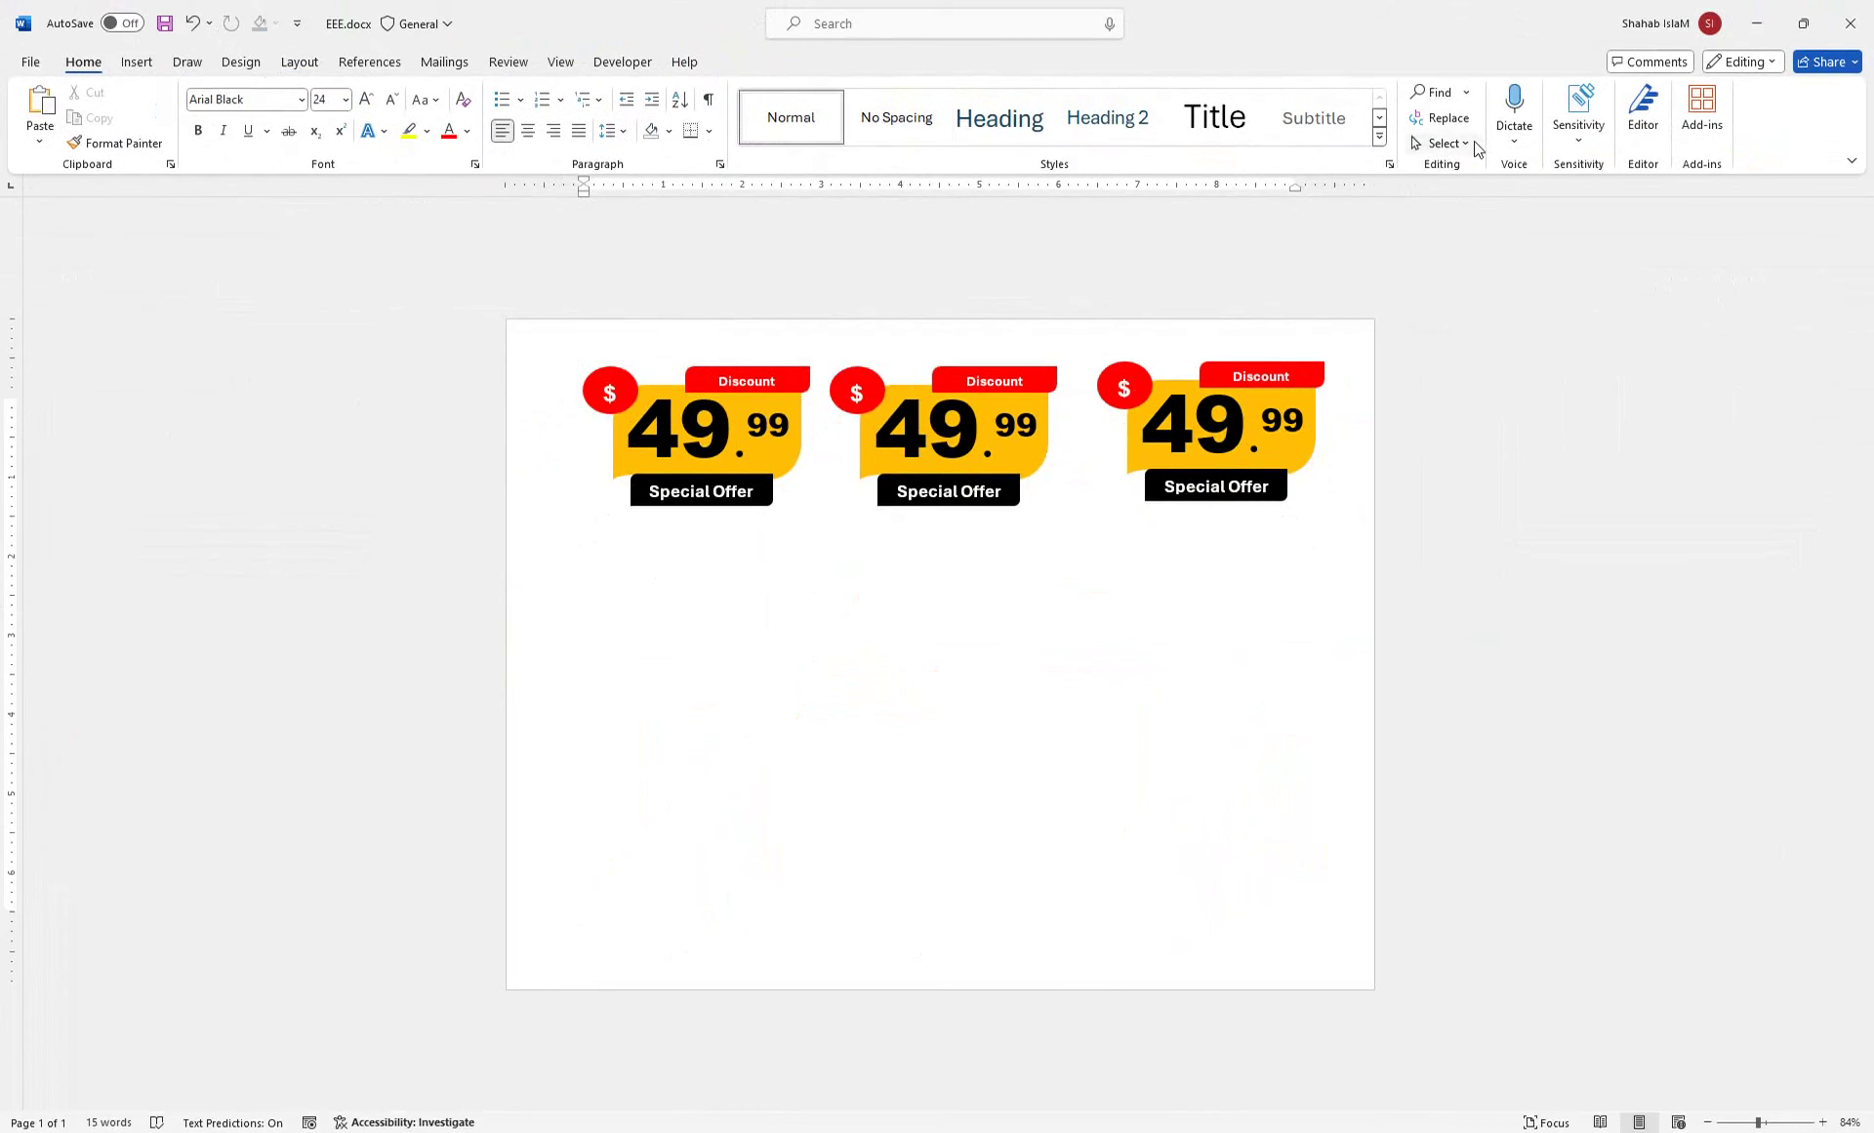
click(1443, 143)
Step: Box-select the three price tags and nudge them slightly left and down
click(1462, 200)
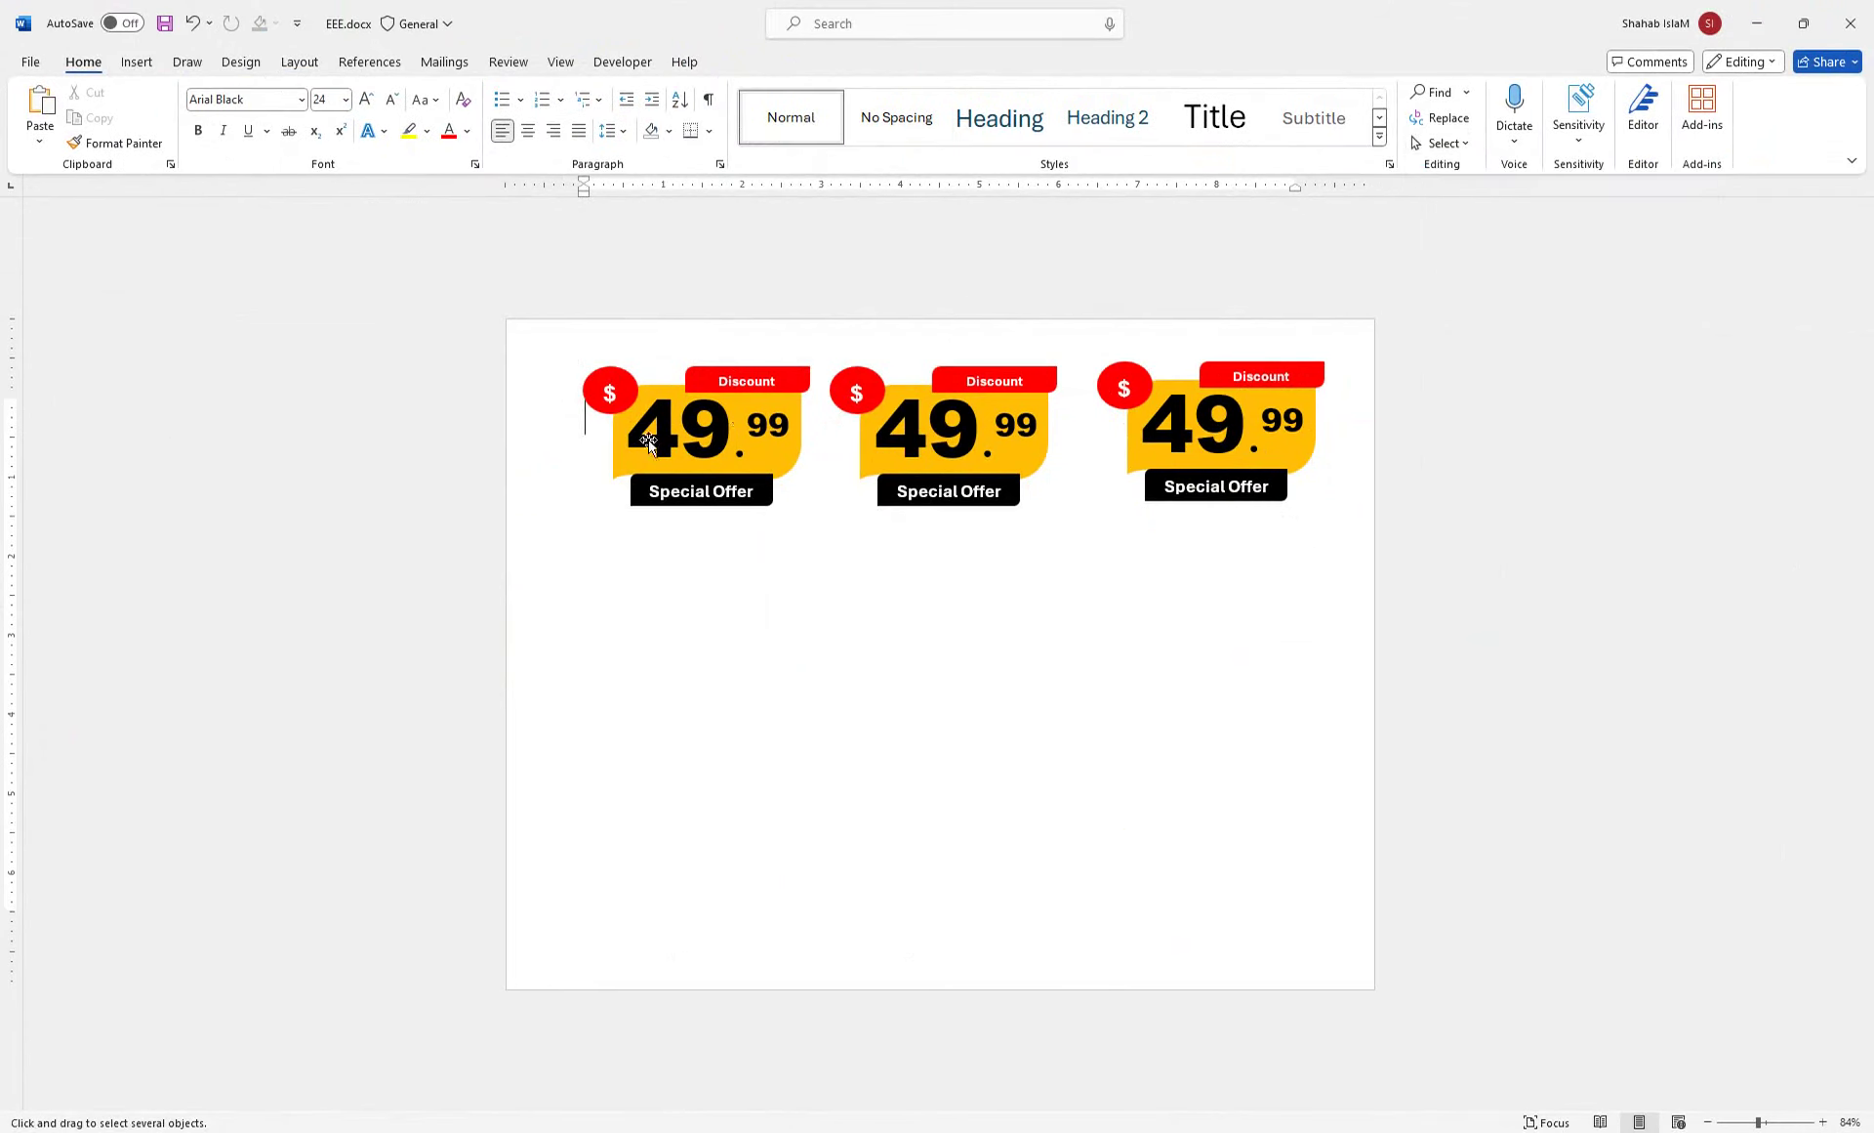
mouse_move(555, 337)
mouse_down()
mouse_move(1055, 506)
mouse_move(1329, 566)
mouse_up()
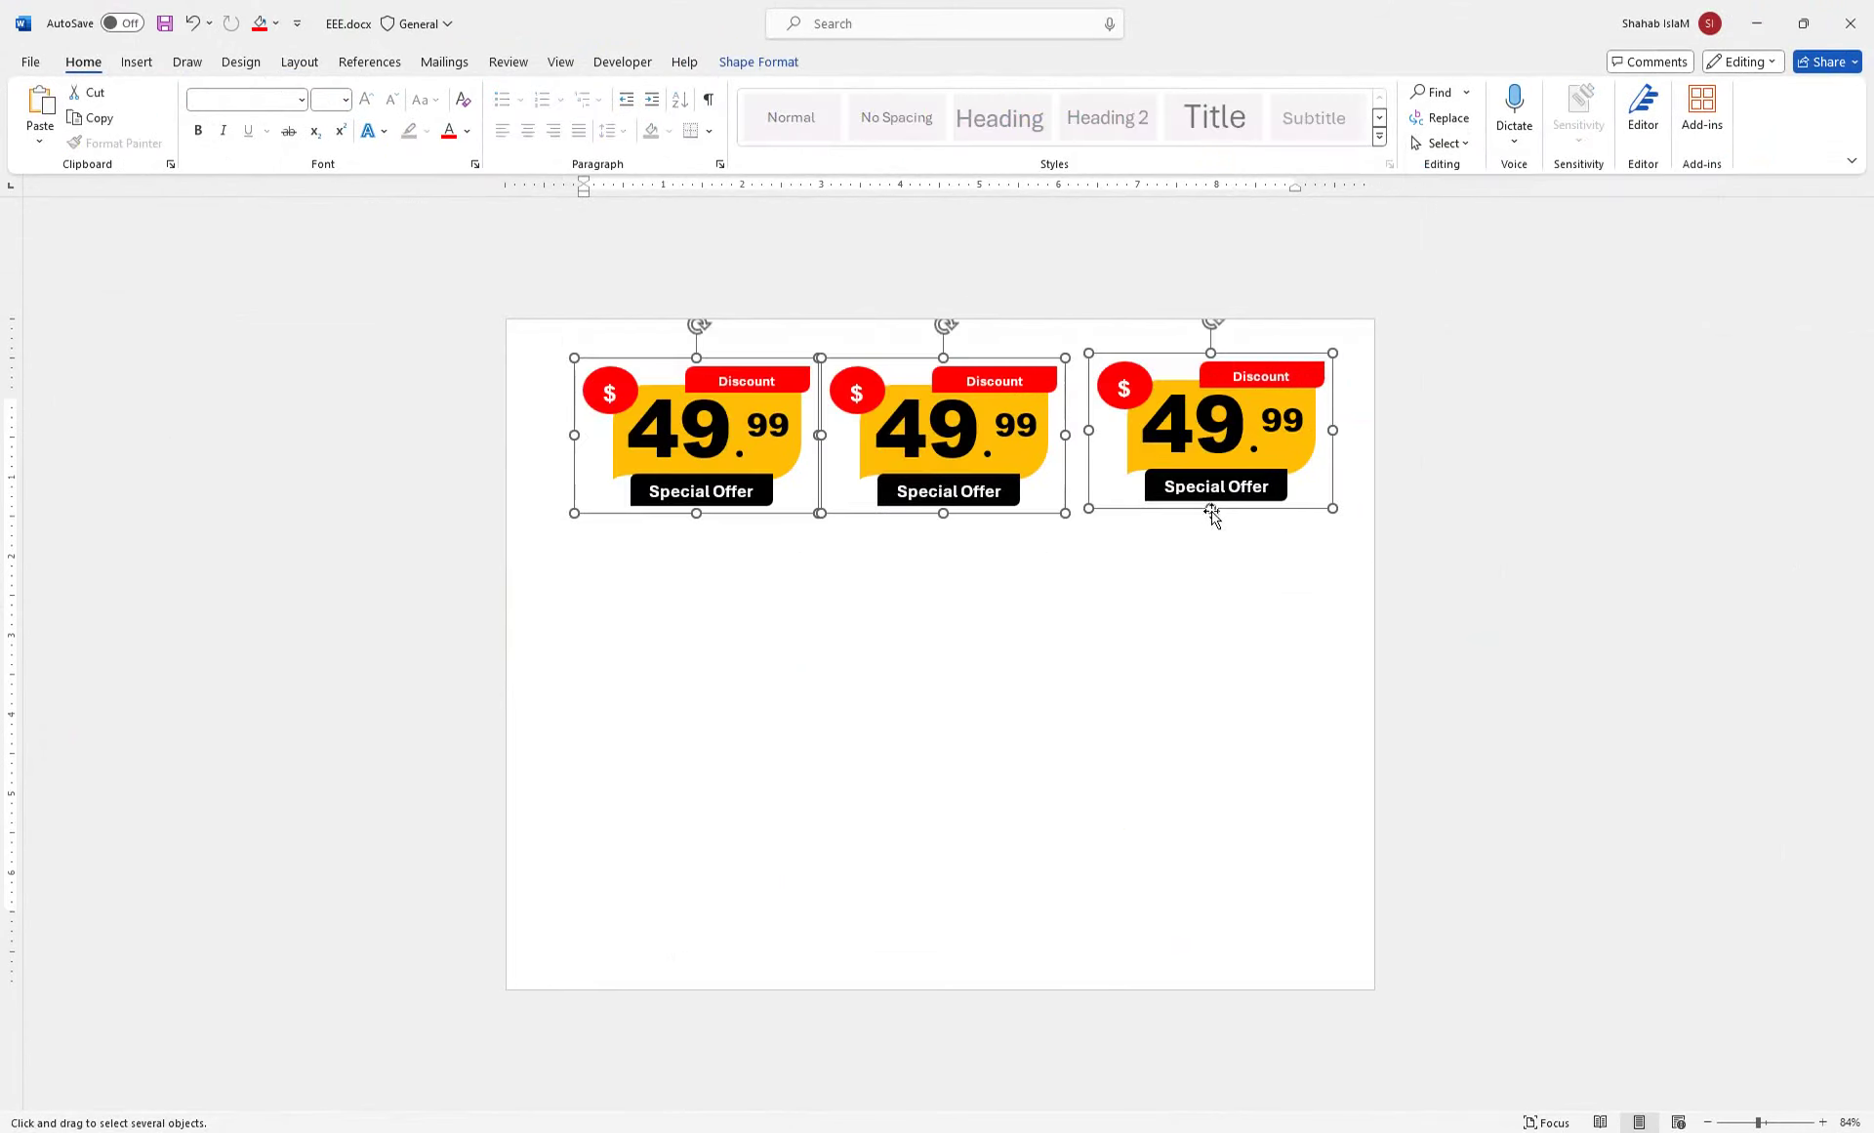
drag(1132, 509, 1121, 514)
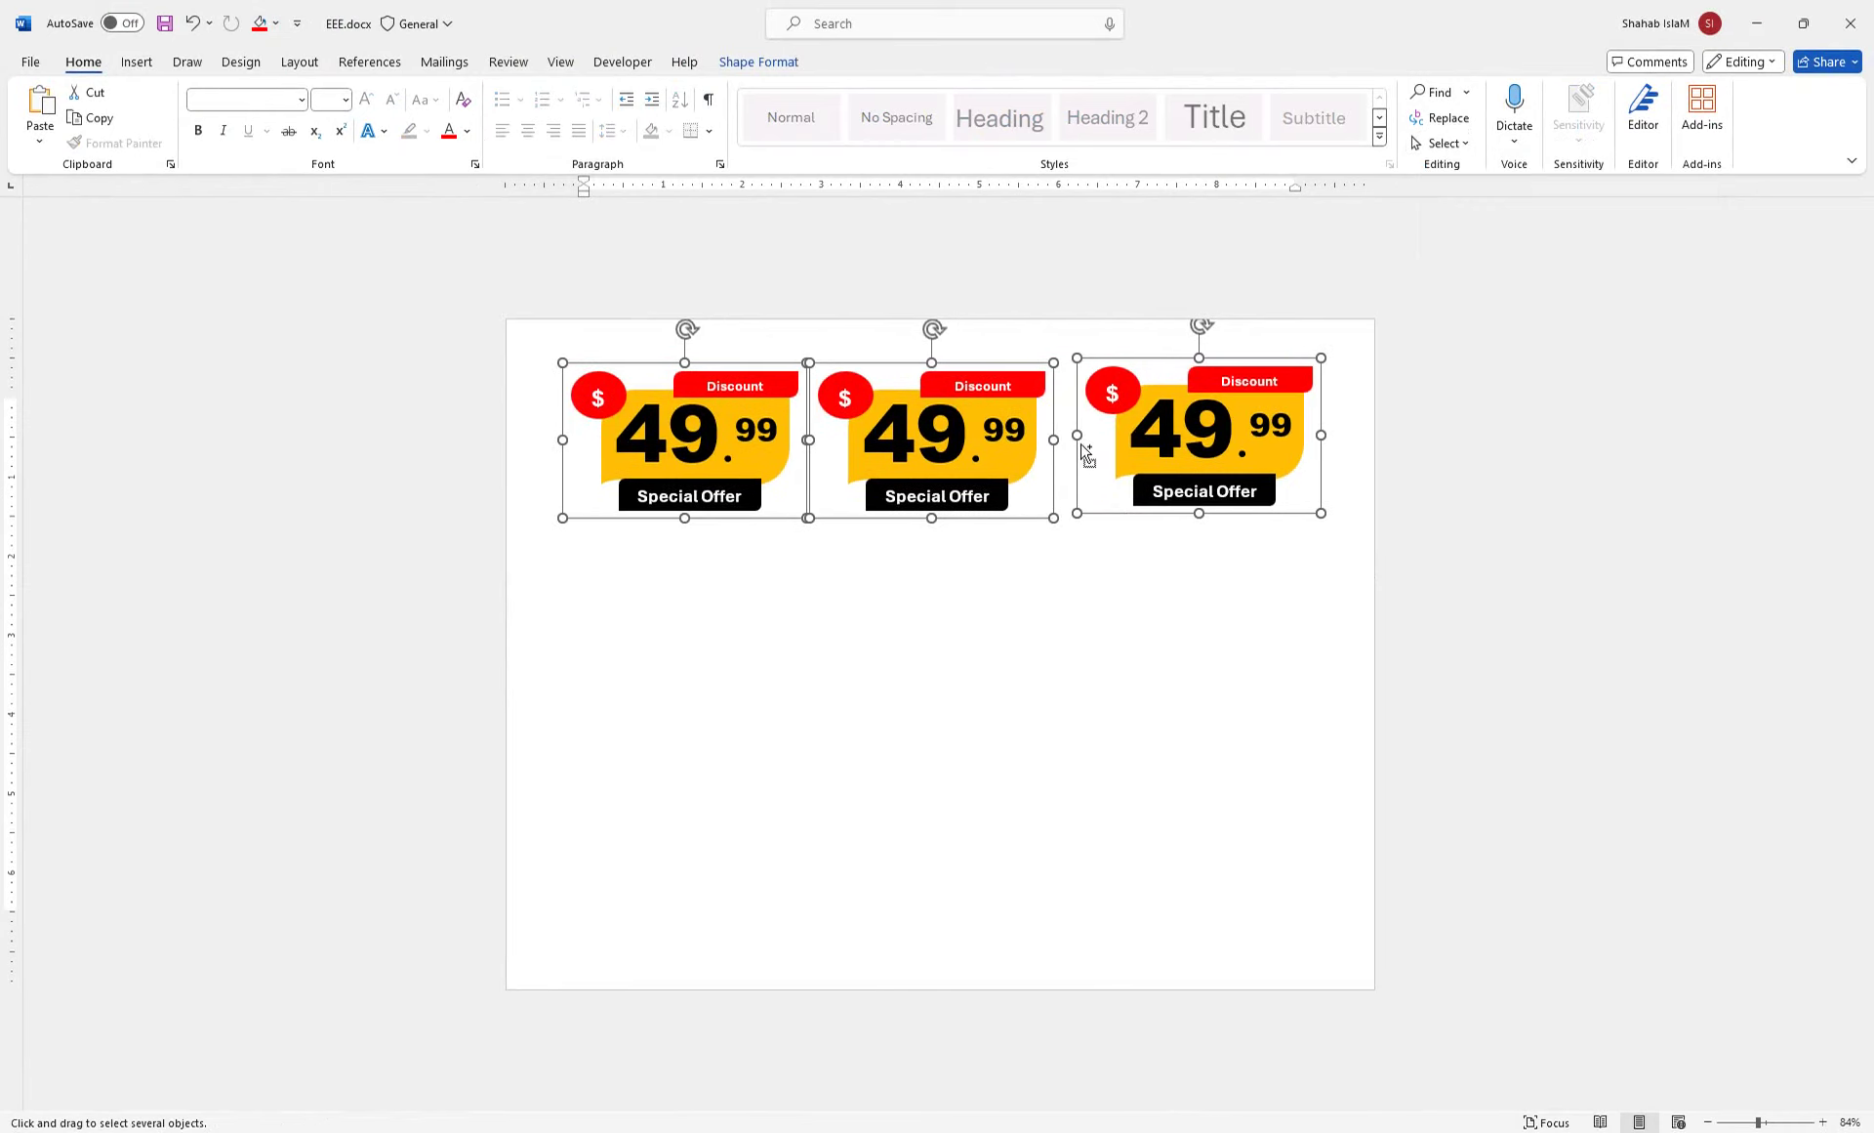
Step: Distribute the tags horizontally and vertically, then copy the row down as a second row
click(767, 75)
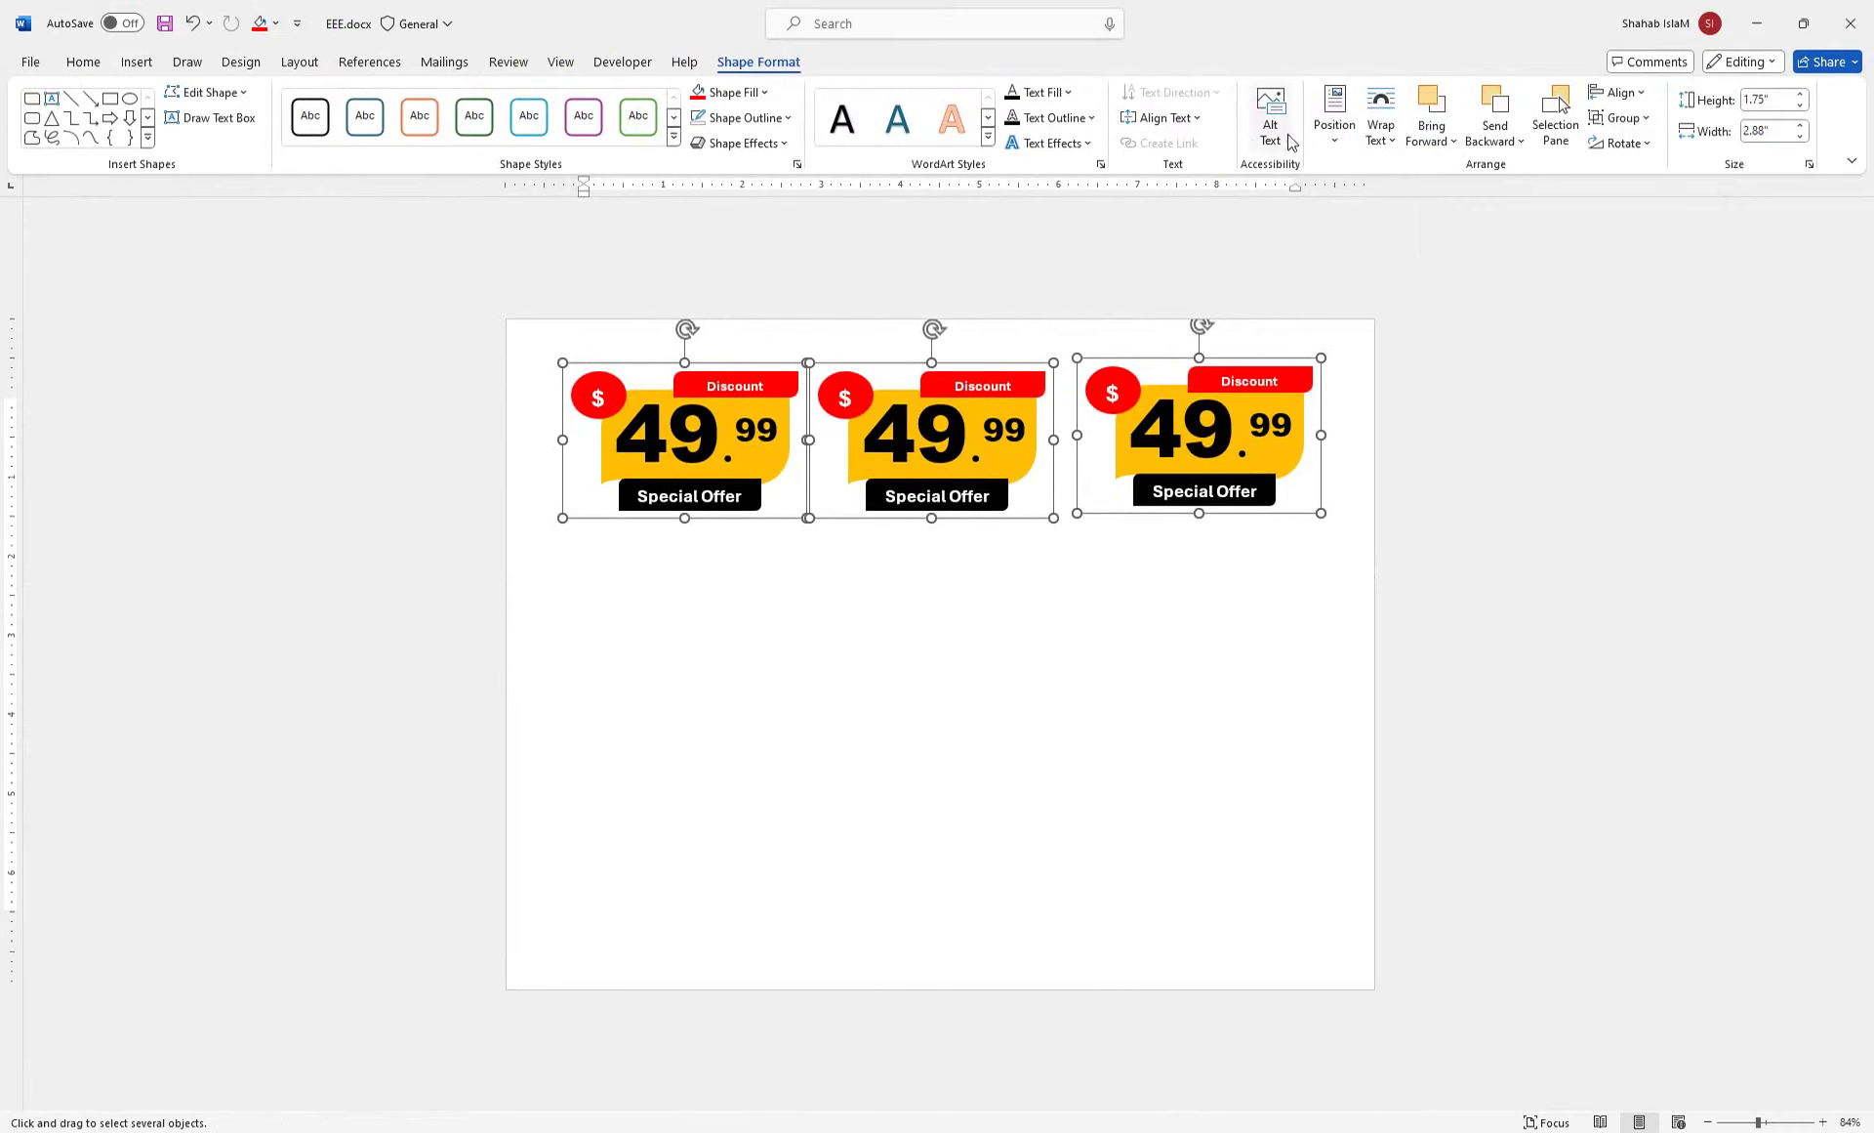
click(1619, 94)
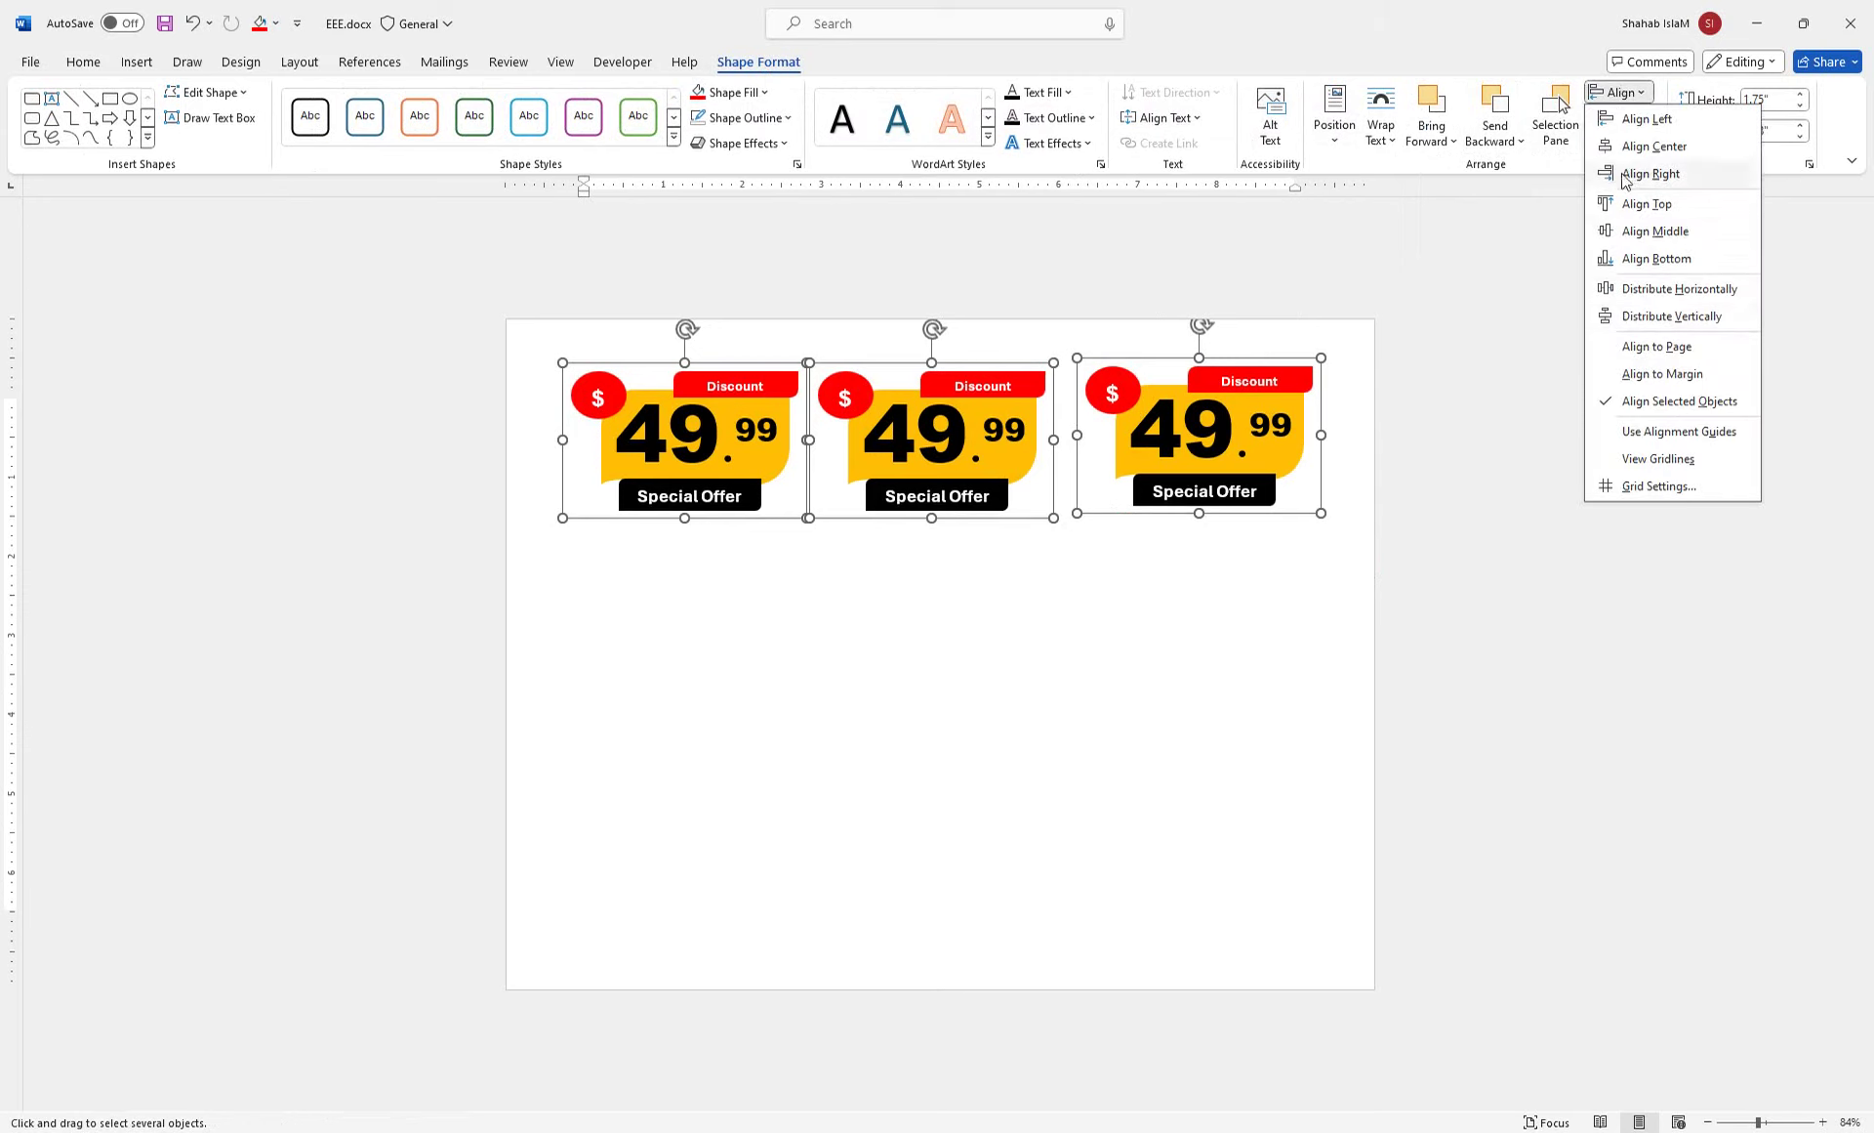
click(1674, 289)
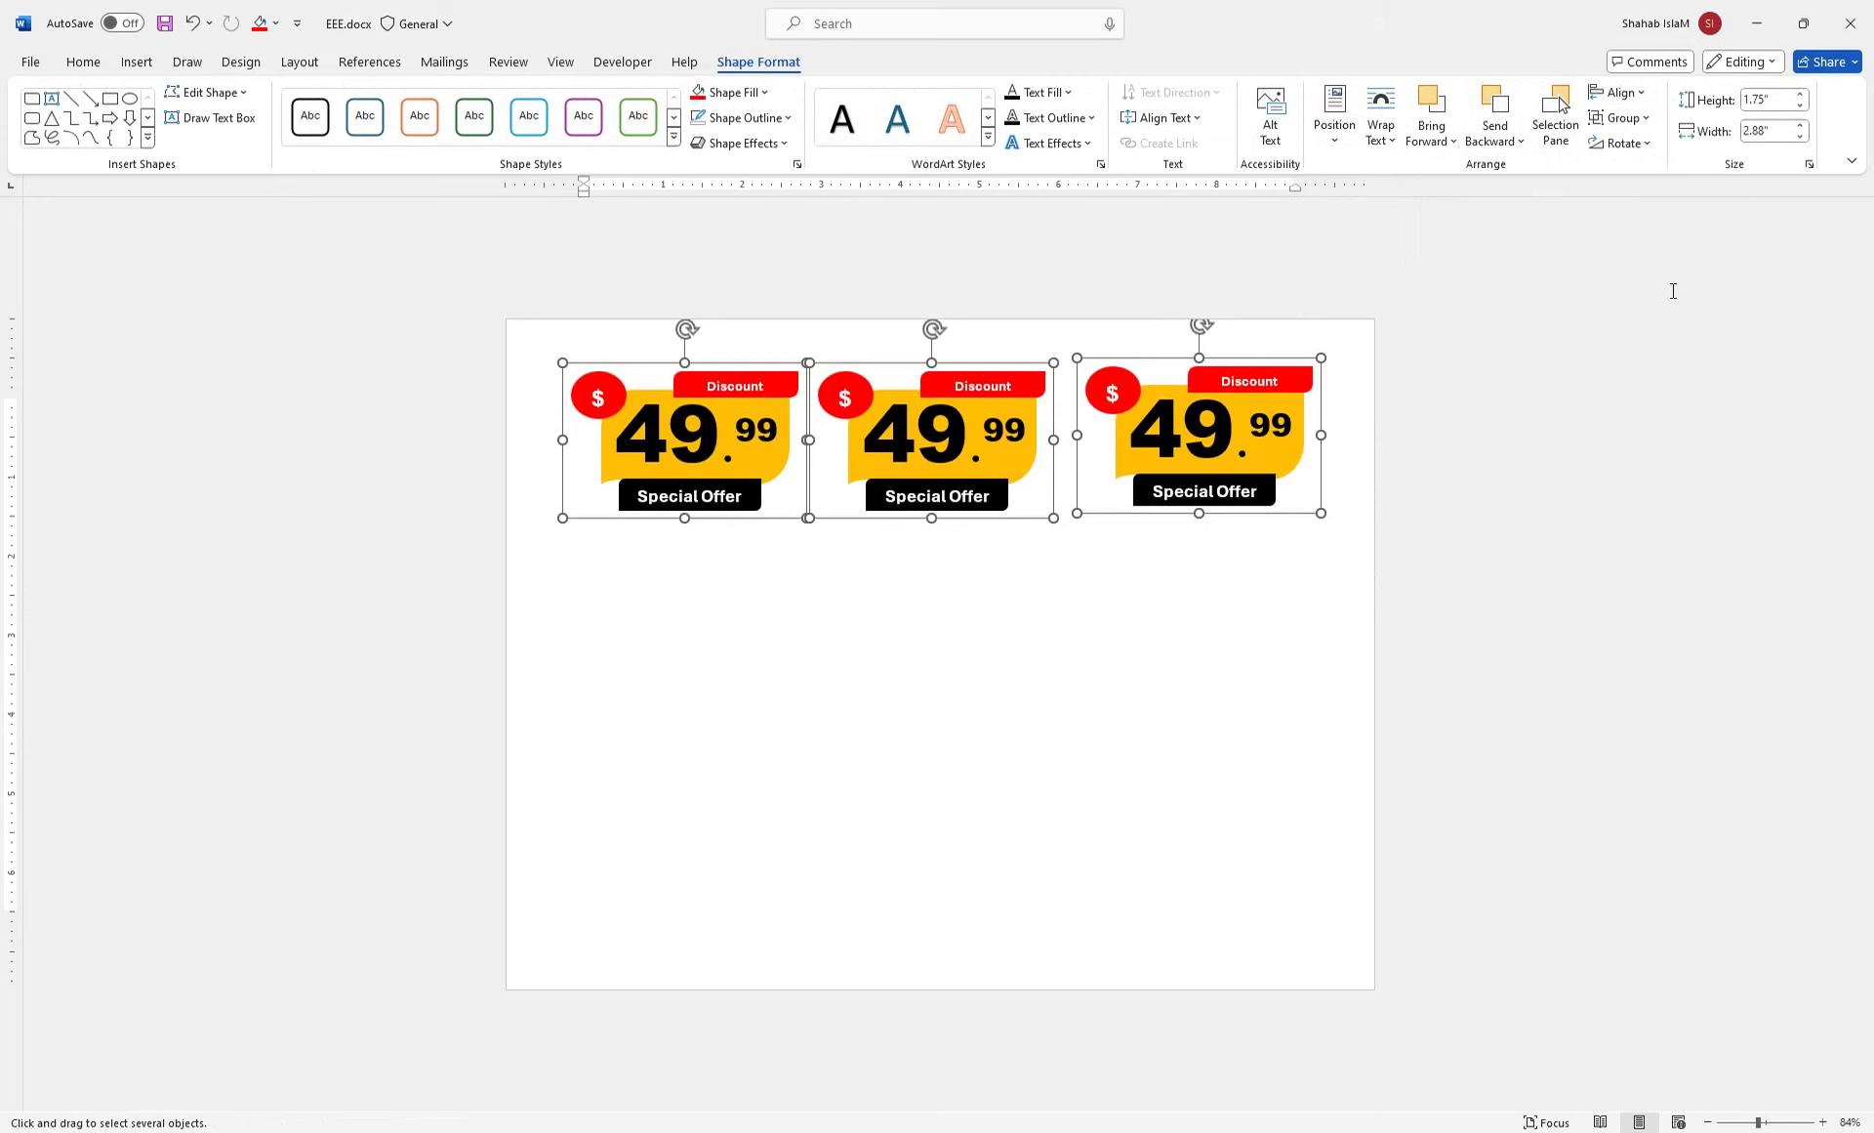
click(1635, 93)
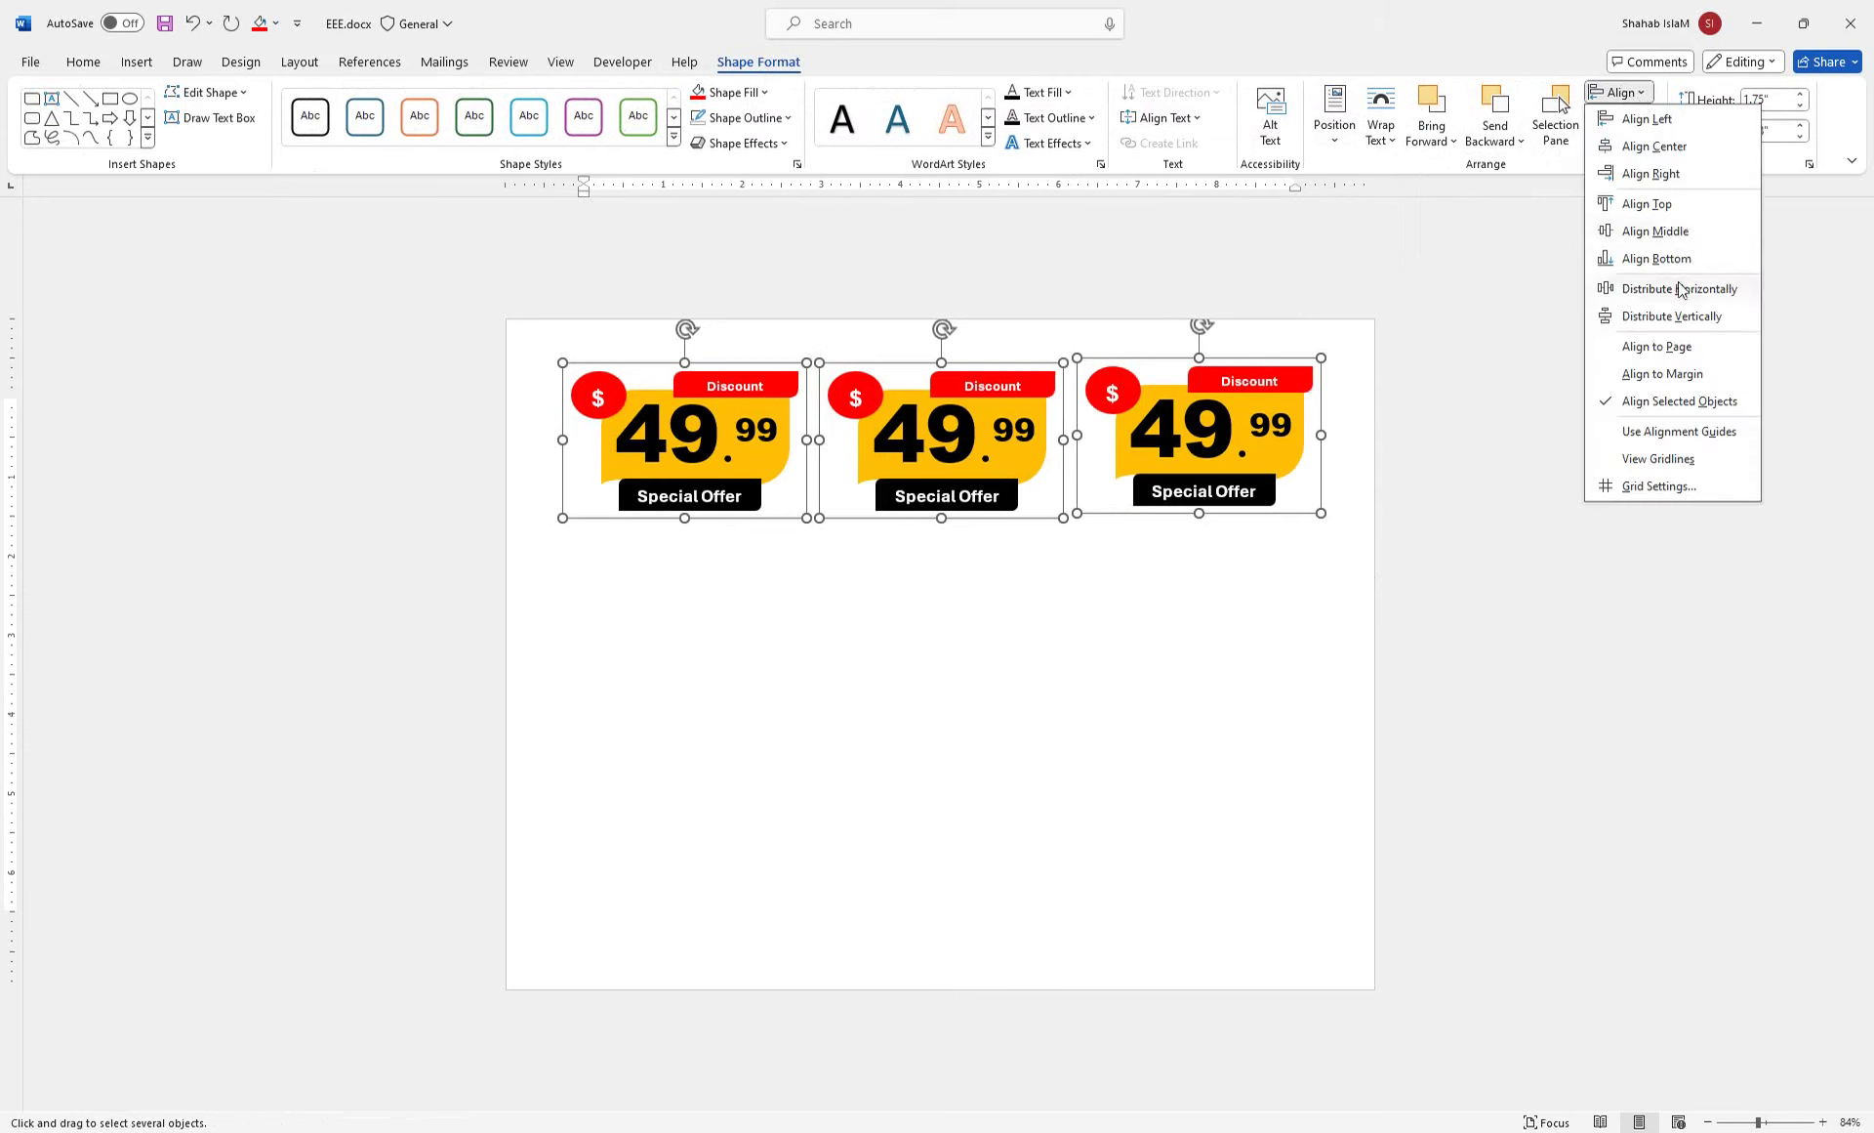
click(1650, 289)
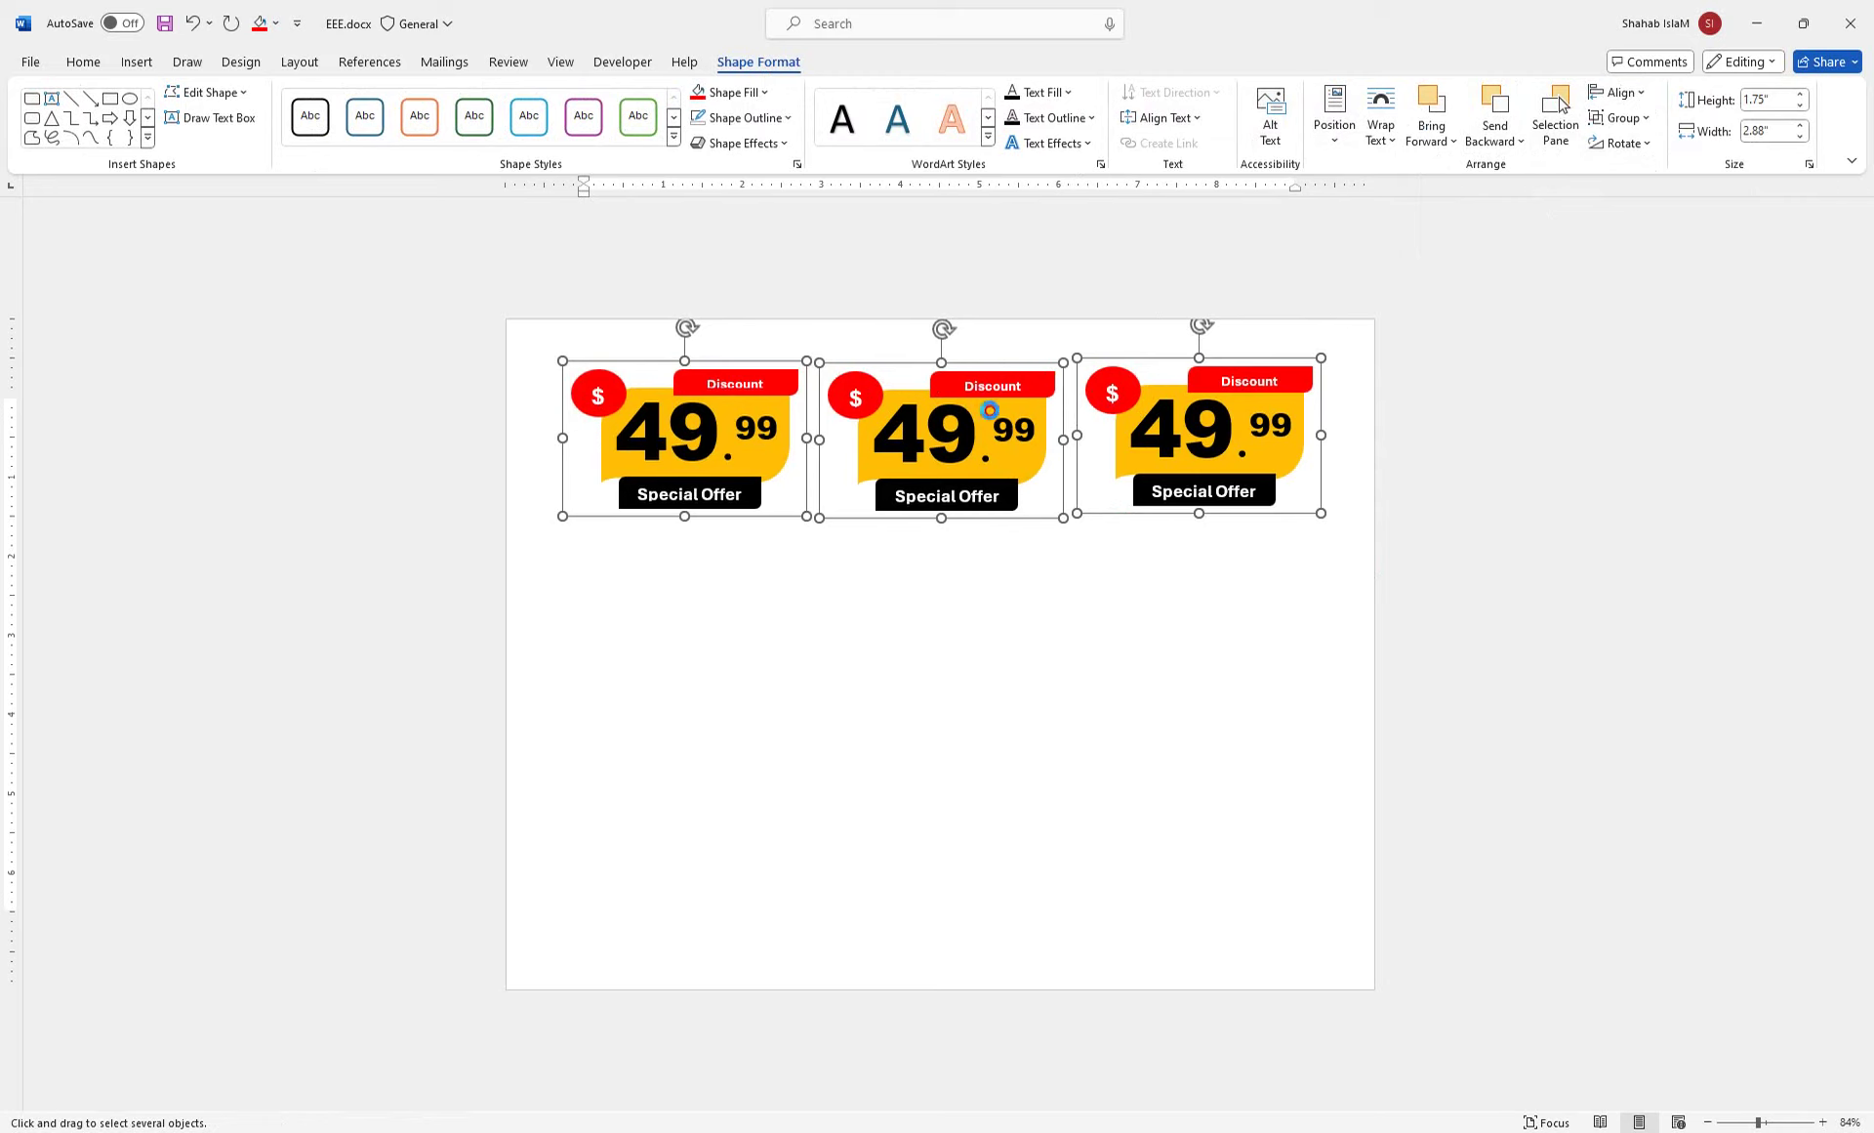
drag(968, 384, 996, 711)
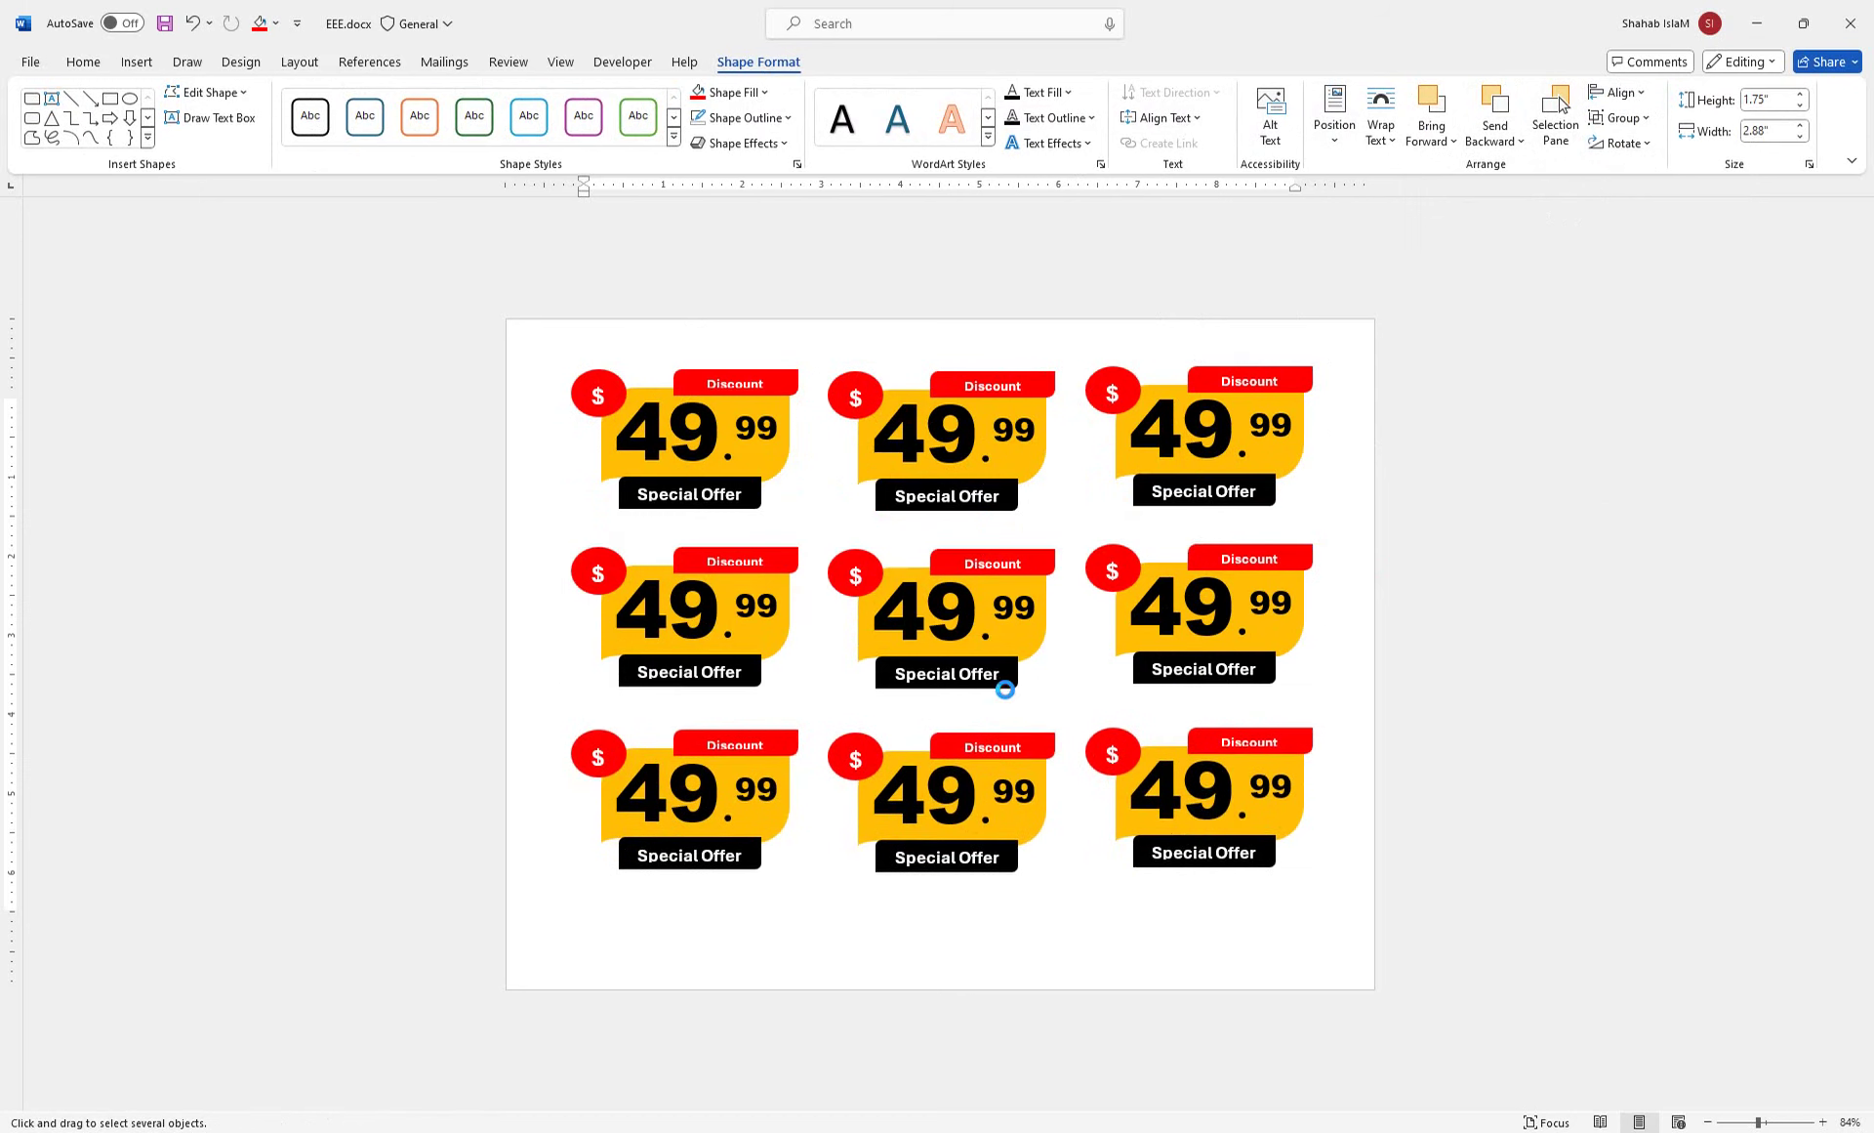